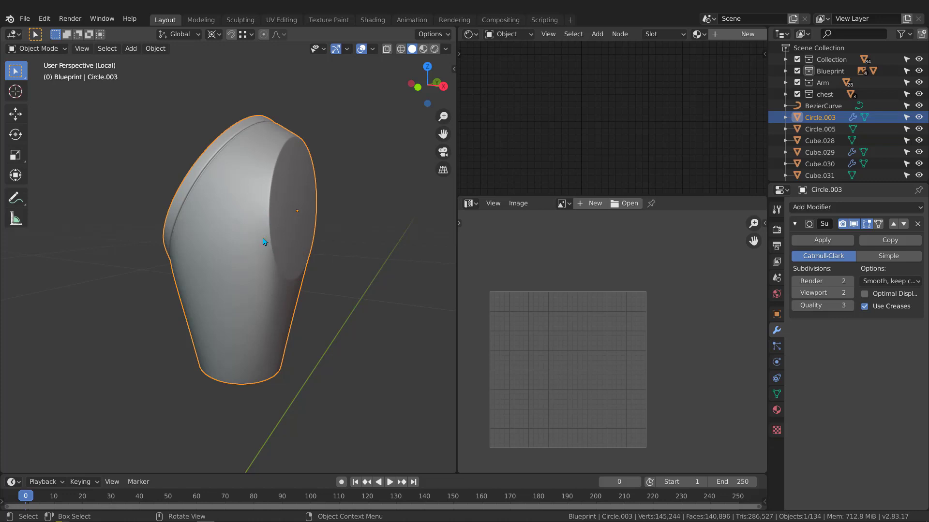
Step: Examine the upper-arm piece from several sides, both shaded and with its subdivided wireframe overlaid
{"action": "key", "text": "ctrl+space"}
{"action": "scroll", "coordinate": [327, 270], "scroll_direction": "down", "scroll_amount": 5}
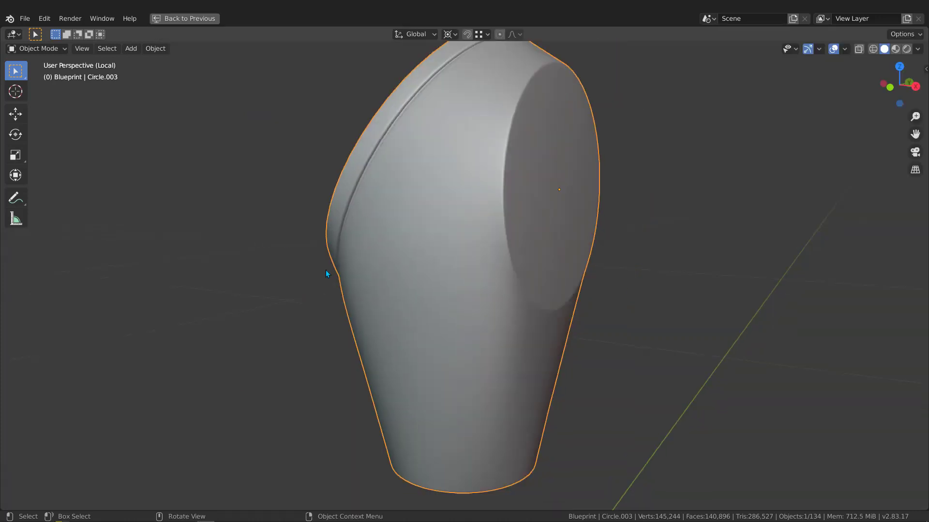
{"action": "mouse_move", "coordinate": [401, 210]}
{"action": "middle_mouse_down"}
{"action": "mouse_move", "coordinate": [486, 196]}
{"action": "mouse_move", "coordinate": [376, 186]}
{"action": "mouse_move", "coordinate": [407, 199]}
{"action": "middle_mouse_up"}
{"action": "key", "text": "ctrl+space"}
{"action": "scroll", "coordinate": [201, 246], "scroll_direction": "up", "scroll_amount": 3}
{"action": "middle_click_drag", "start_coordinate": [201, 245], "coordinate": [171, 235]}
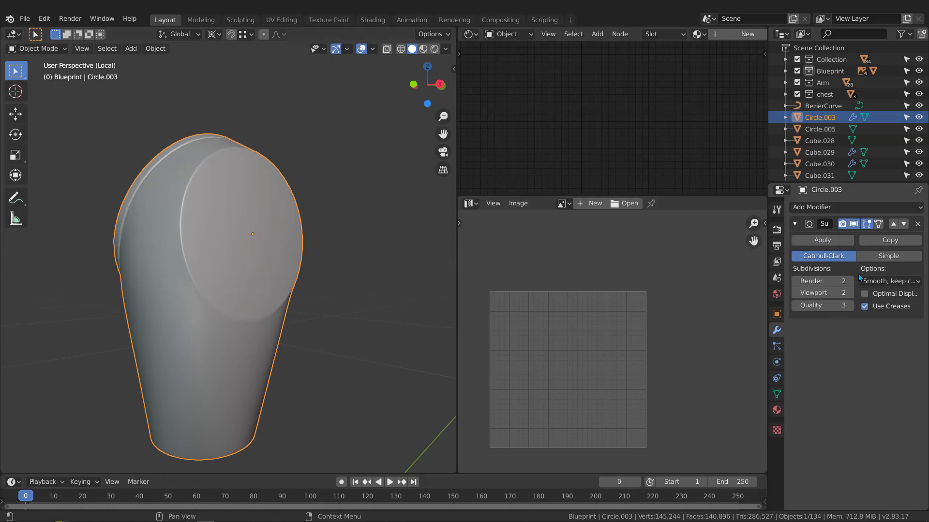
{"action": "key", "text": "shift+w"}
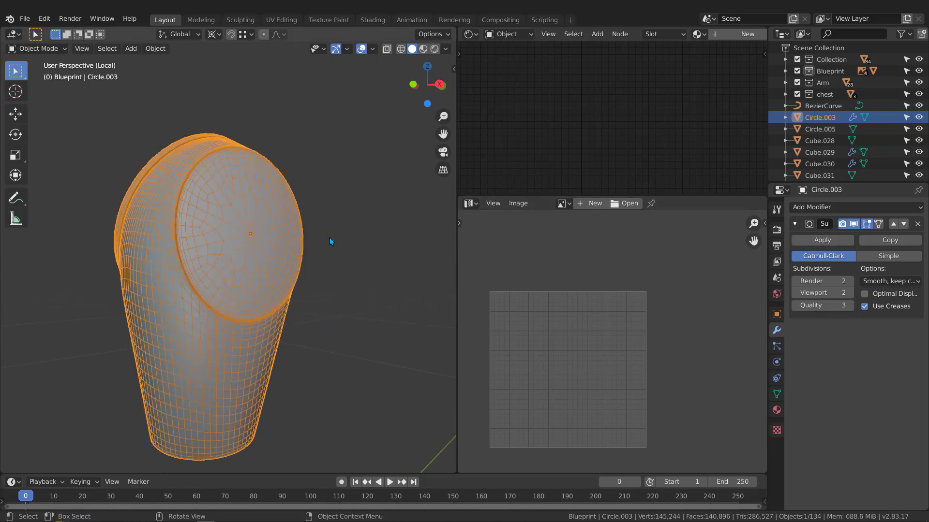
{"action": "middle_click_drag", "start_coordinate": [162, 220], "coordinate": [197, 222]}
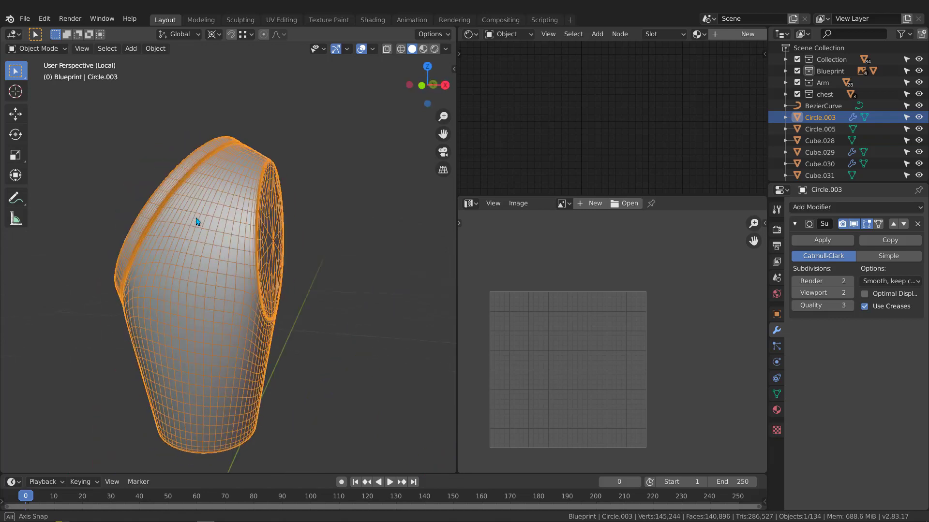
{"action": "key", "text": "shift+w"}
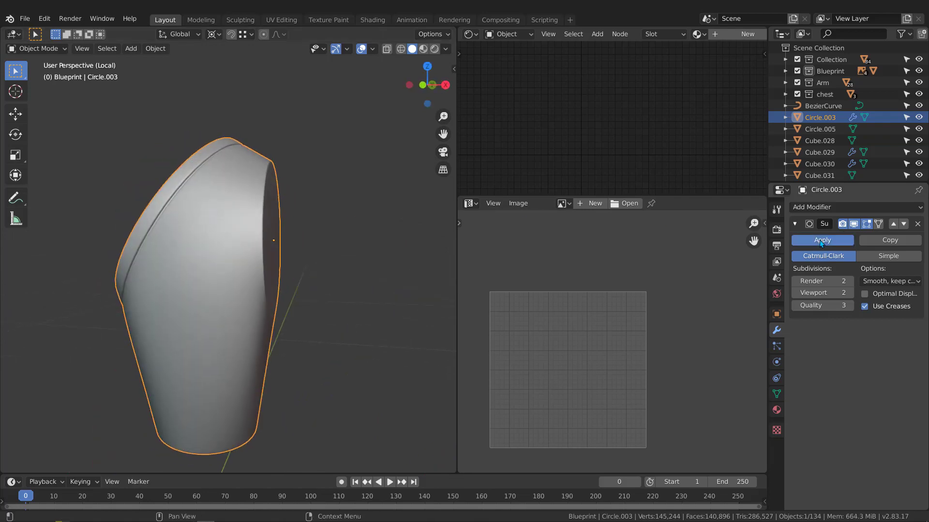
Step: Apply the Subdivision modifier on the upper-arm piece and open its mesh for editing
{"action": "left_click", "coordinate": [821, 241]}
{"action": "key", "text": "ctrl+space"}
{"action": "middle_click_drag", "start_coordinate": [342, 216], "coordinate": [451, 252]}
{"action": "key", "text": "Tab"}
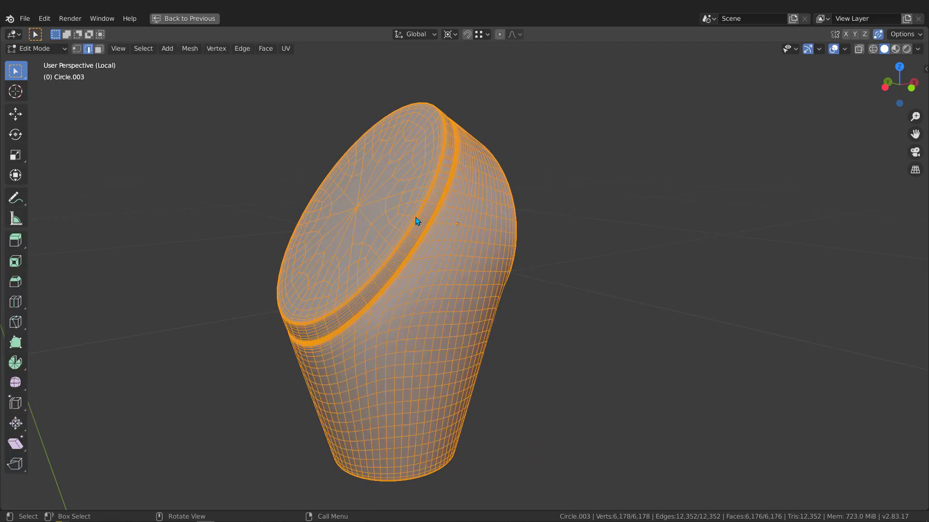
Step: Mark seams along the rims of the slanted cap and the round side face
{"action": "scroll", "coordinate": [417, 220], "scroll_direction": "up", "scroll_amount": 2}
{"action": "left_click", "coordinate": [417, 213], "text": "alt"}
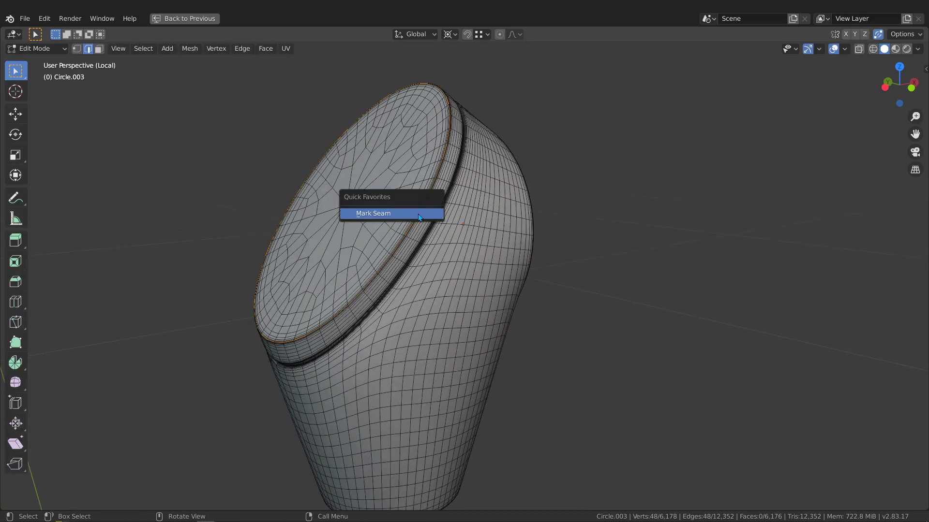
{"action": "left_click", "coordinate": [417, 214]}
{"action": "middle_click_drag", "start_coordinate": [269, 181], "coordinate": [375, 144]}
{"action": "scroll", "coordinate": [351, 189], "scroll_direction": "down", "scroll_amount": 4}
{"action": "scroll", "coordinate": [310, 271], "scroll_direction": "down", "scroll_amount": 2}
Step: Mark a seam around the rim of the bottom cap
{"action": "middle_click_drag", "start_coordinate": [291, 310], "coordinate": [296, 285]}
{"action": "scroll", "coordinate": [284, 332], "scroll_direction": "up", "scroll_amount": 5}
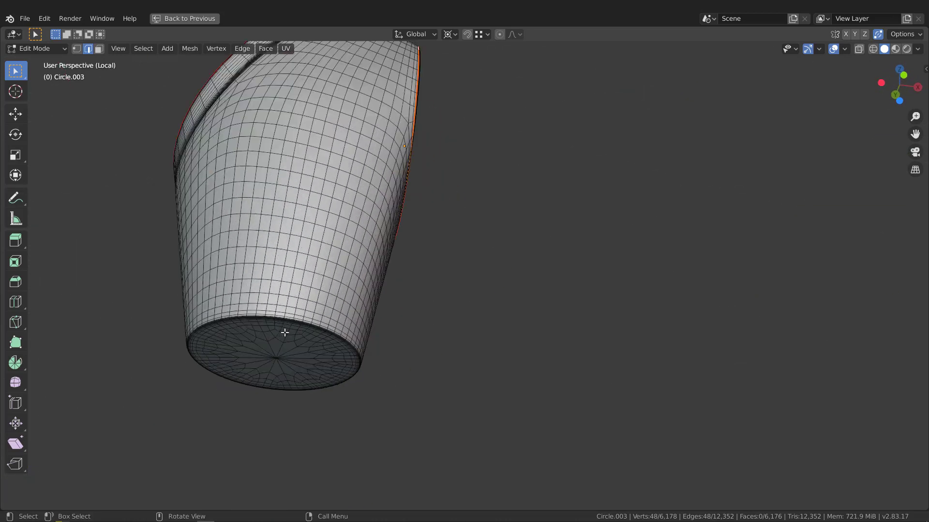
{"action": "key", "text": "q"}
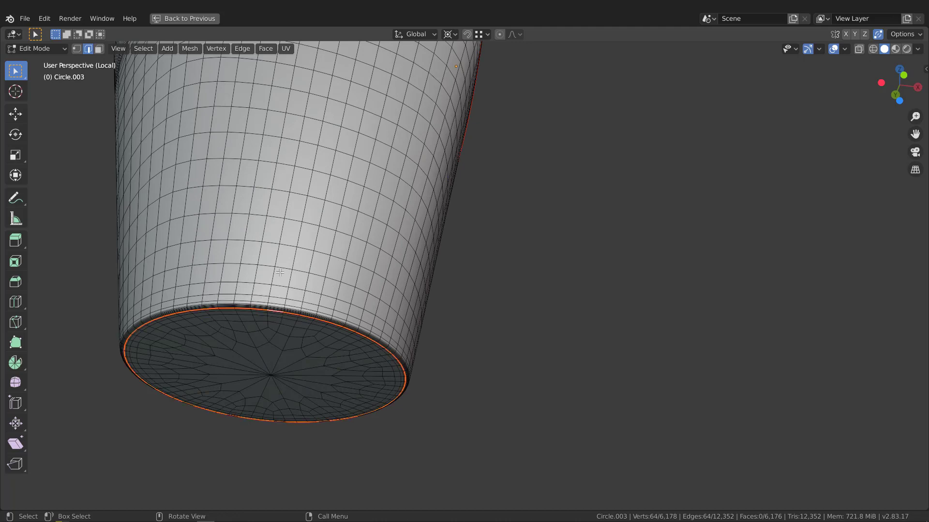
Step: Mark a lengthwise seam down the body from the slanted cap to the bottom rim
{"action": "scroll", "coordinate": [279, 273], "scroll_direction": "down", "scroll_amount": 4}
{"action": "middle_click_drag", "start_coordinate": [280, 272], "coordinate": [292, 187]}
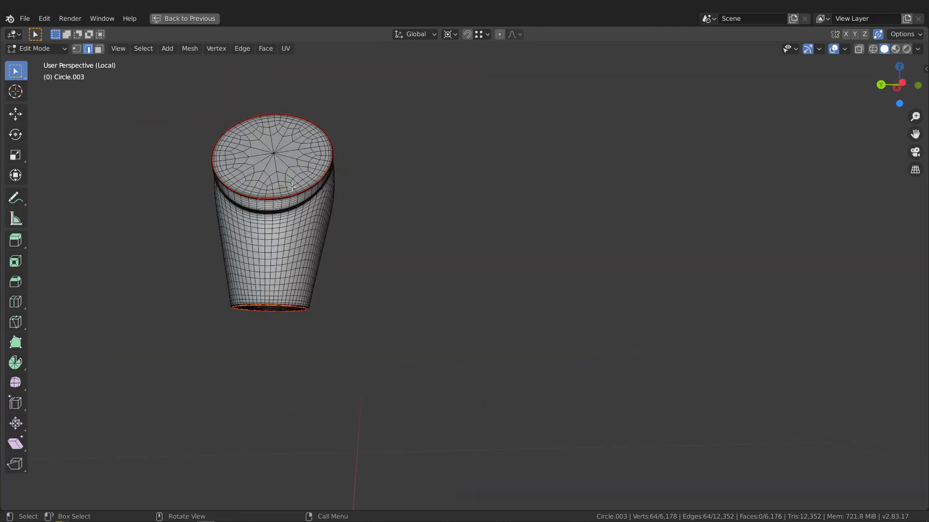
{"action": "scroll", "coordinate": [292, 187], "scroll_direction": "up", "scroll_amount": 5}
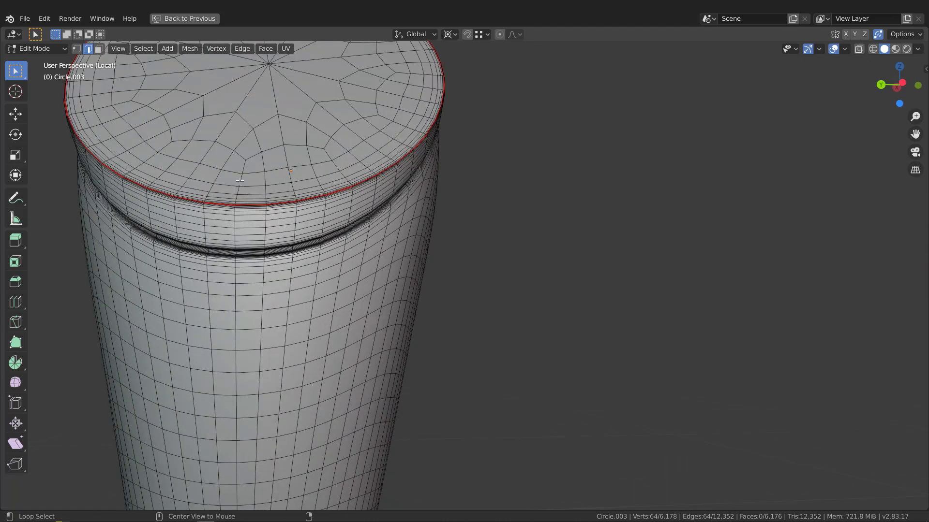
{"action": "left_click", "coordinate": [240, 180], "text": "alt+shift"}
{"action": "scroll", "coordinate": [240, 181], "scroll_direction": "down", "scroll_amount": 5}
{"action": "middle_click_drag", "start_coordinate": [240, 180], "coordinate": [249, 241]}
{"action": "key", "text": "q"}
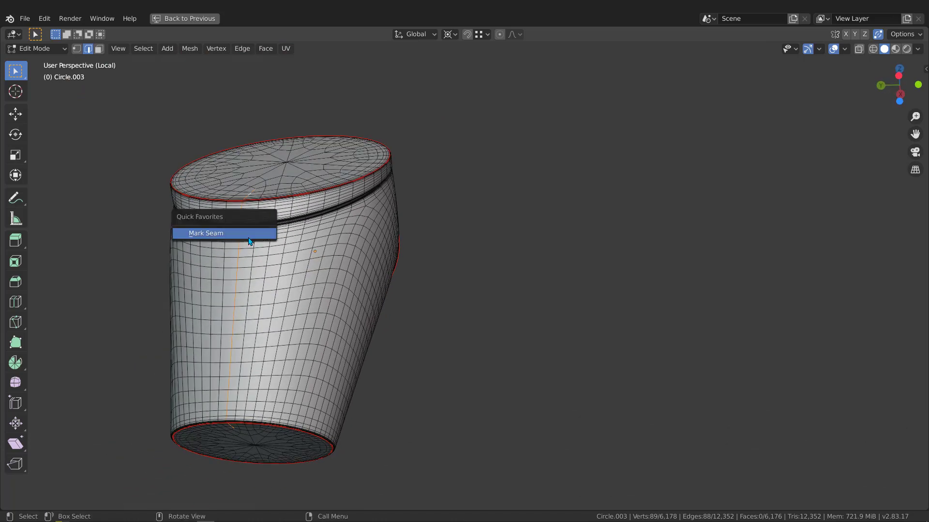
{"action": "left_click", "coordinate": [227, 234]}
Step: Mark a seam across the top of the body between the slanted cap and the round side face
{"action": "scroll", "coordinate": [407, 228], "scroll_direction": "down", "scroll_amount": 3}
{"action": "middle_click_drag", "start_coordinate": [406, 228], "coordinate": [261, 263]}
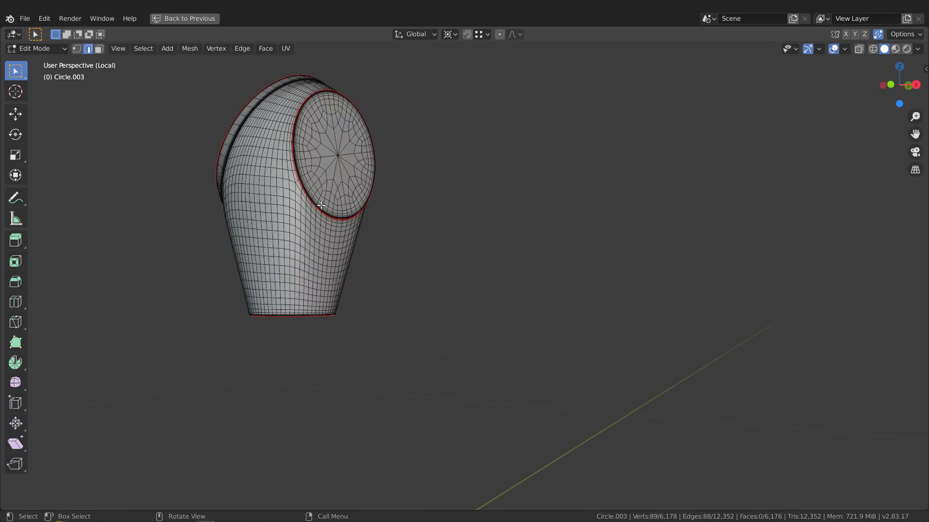
{"action": "middle_click_drag", "start_coordinate": [321, 206], "coordinate": [242, 186]}
{"action": "scroll", "coordinate": [201, 161], "scroll_direction": "up", "scroll_amount": 3}
{"action": "scroll", "coordinate": [202, 161], "scroll_direction": "up", "scroll_amount": 2}
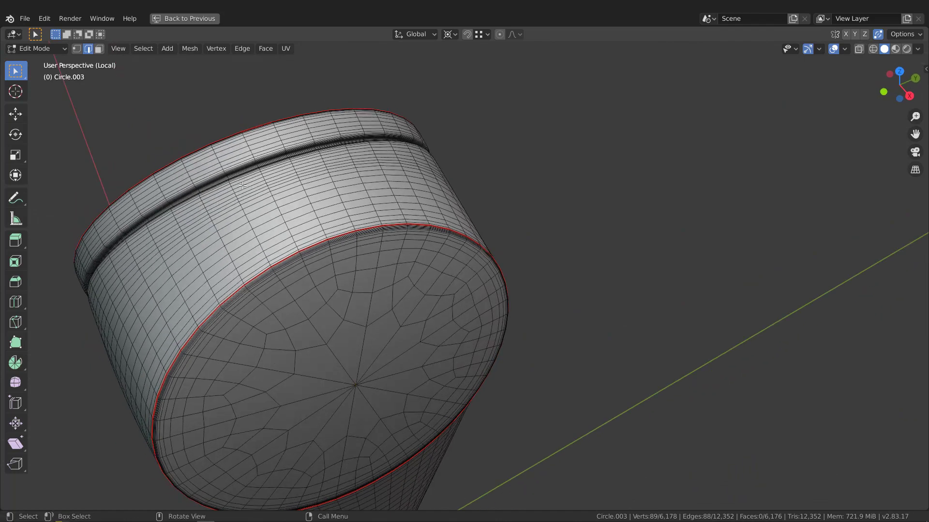
{"action": "left_click", "coordinate": [321, 267]}
{"action": "scroll", "coordinate": [321, 267], "scroll_direction": "down", "scroll_amount": 3}
{"action": "middle_click_drag", "start_coordinate": [321, 267], "coordinate": [265, 206]}
{"action": "middle_click_drag", "start_coordinate": [265, 206], "coordinate": [266, 167]}
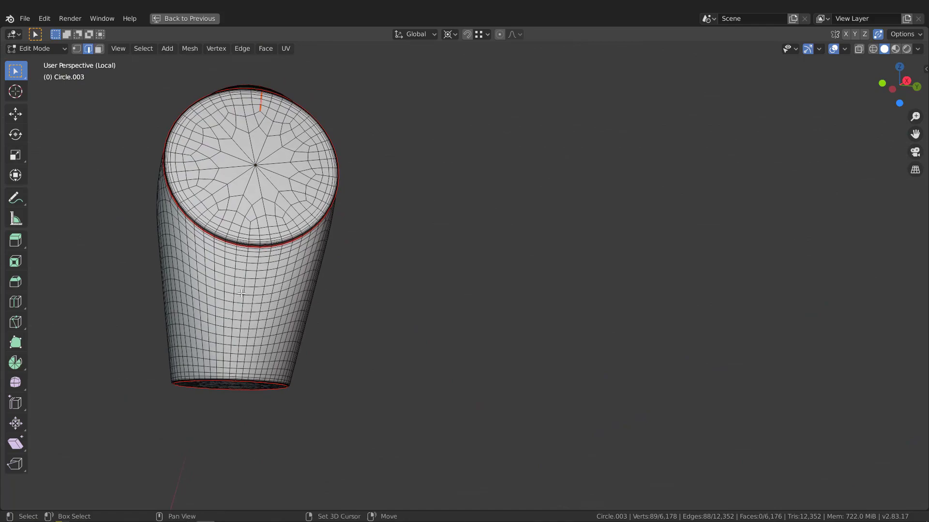
Step: Mark a seam along the edges running from the round side face down to the bottom rim, excluding the cap edges
{"action": "middle_click_drag", "start_coordinate": [276, 222], "coordinate": [292, 192], "text": "shift"}
{"action": "scroll", "coordinate": [331, 183], "scroll_direction": "up", "scroll_amount": 2}
{"action": "scroll", "coordinate": [278, 193], "scroll_direction": "up", "scroll_amount": 4}
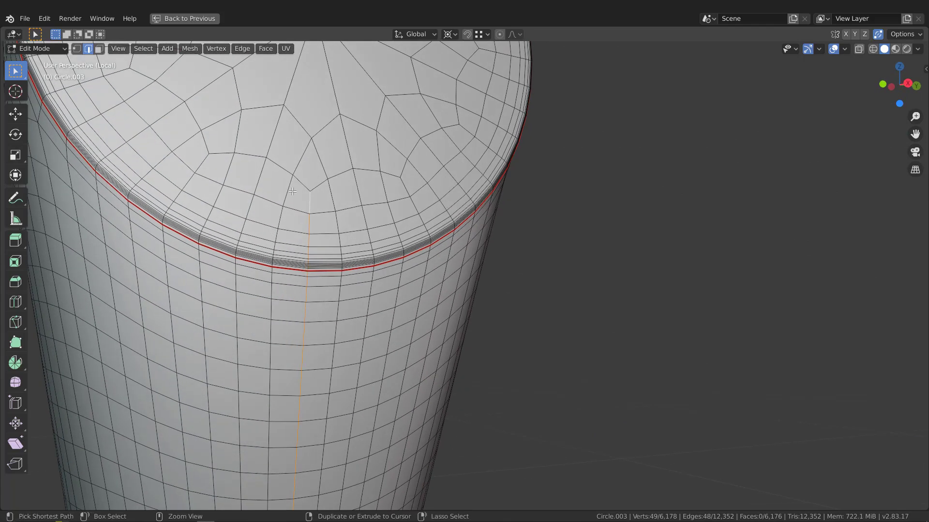
{"action": "left_click_drag", "start_coordinate": [338, 270], "coordinate": [338, 270], "text": "ctrl"}
{"action": "scroll", "coordinate": [313, 227], "scroll_direction": "up", "scroll_amount": 4}
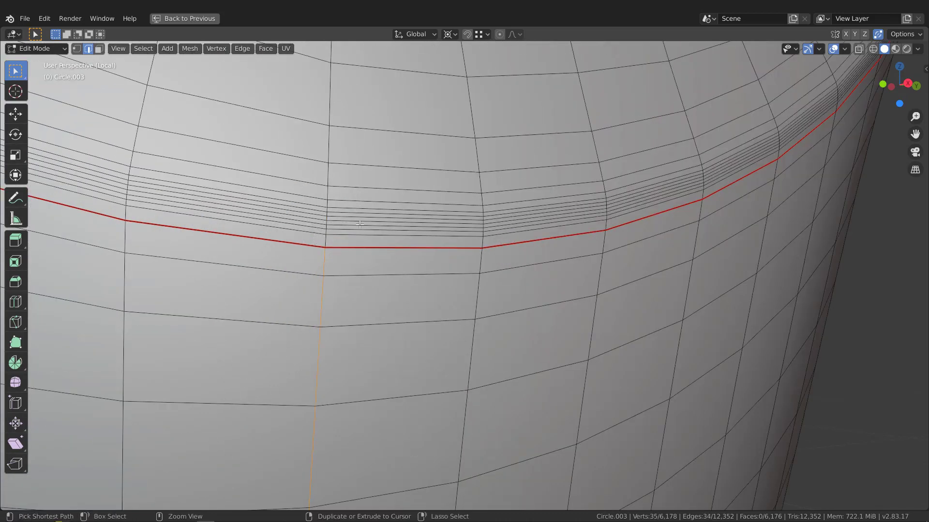
{"action": "scroll", "coordinate": [355, 227], "scroll_direction": "down", "scroll_amount": 4}
{"action": "key", "text": "q"}
{"action": "left_click", "coordinate": [340, 229]}
{"action": "scroll", "coordinate": [315, 247], "scroll_direction": "down", "scroll_amount": 10}
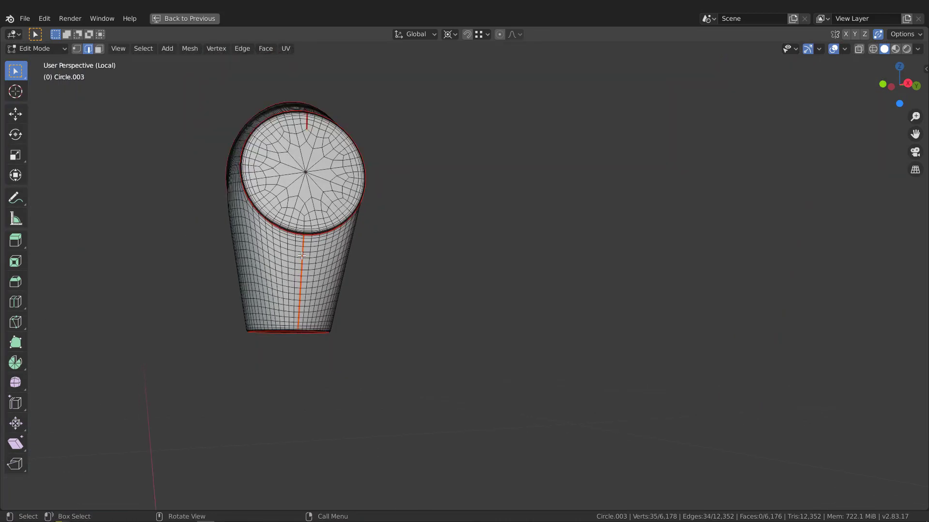
Step: Select the entire upper-arm mesh and unwrap it along its seams
{"action": "middle_click_drag", "start_coordinate": [302, 255], "coordinate": [340, 257]}
{"action": "key", "text": "ctrl+space"}
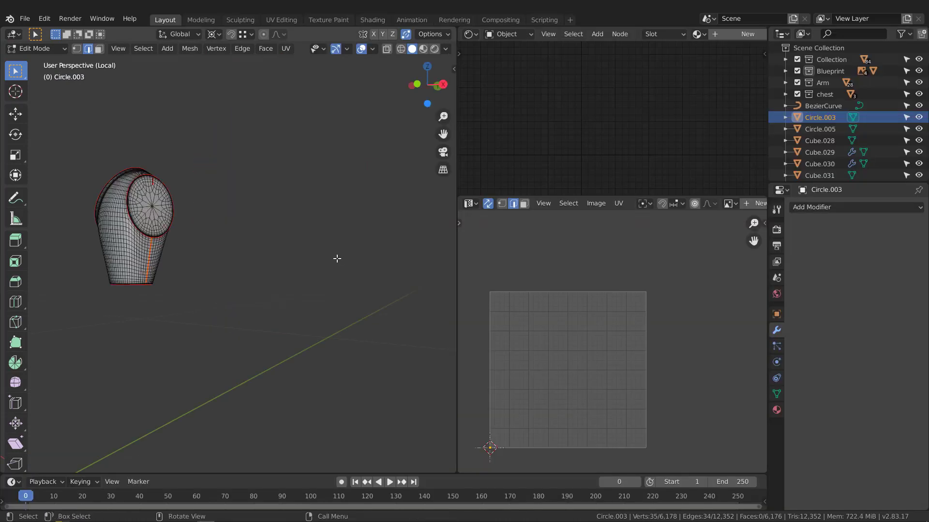
{"action": "key", "text": "a"}
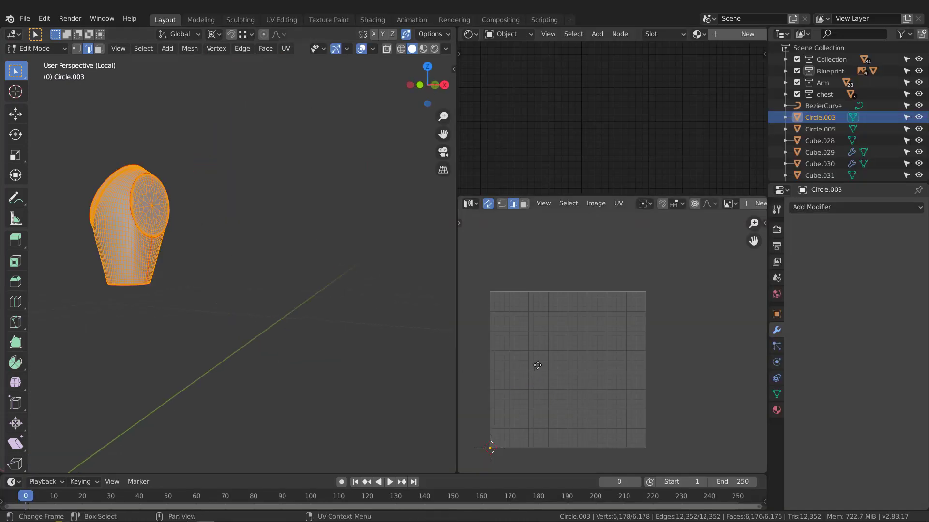
{"action": "middle_click_drag", "start_coordinate": [529, 378], "coordinate": [557, 367]}
{"action": "key", "text": "u"}
{"action": "scroll", "coordinate": [592, 310], "scroll_direction": "down", "scroll_amount": 3}
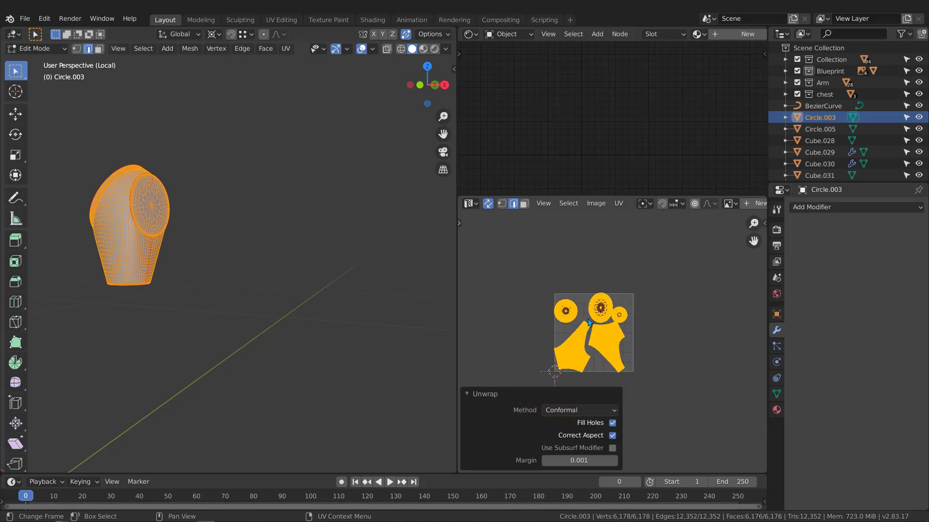
Step: Set the unwrap method to Angle Based and inspect the UV islands
{"action": "scroll", "coordinate": [588, 337], "scroll_direction": "up", "scroll_amount": 3}
{"action": "scroll", "coordinate": [589, 340], "scroll_direction": "up", "scroll_amount": 3}
{"action": "left_click", "coordinate": [566, 409]}
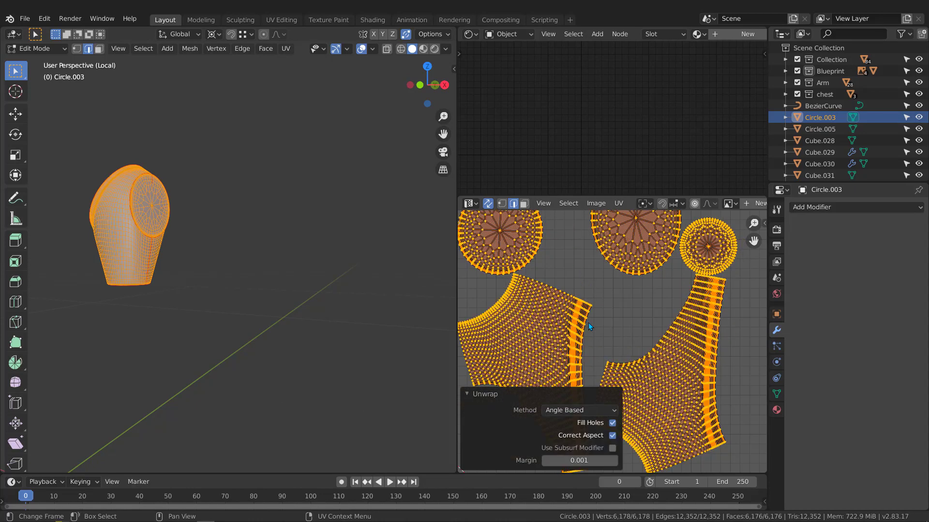
{"action": "scroll", "coordinate": [589, 333], "scroll_direction": "down", "scroll_amount": 4}
{"action": "scroll", "coordinate": [585, 326], "scroll_direction": "up", "scroll_amount": 3}
{"action": "scroll", "coordinate": [631, 251], "scroll_direction": "up", "scroll_amount": 2}
{"action": "scroll", "coordinate": [628, 271], "scroll_direction": "down", "scroll_amount": 3}
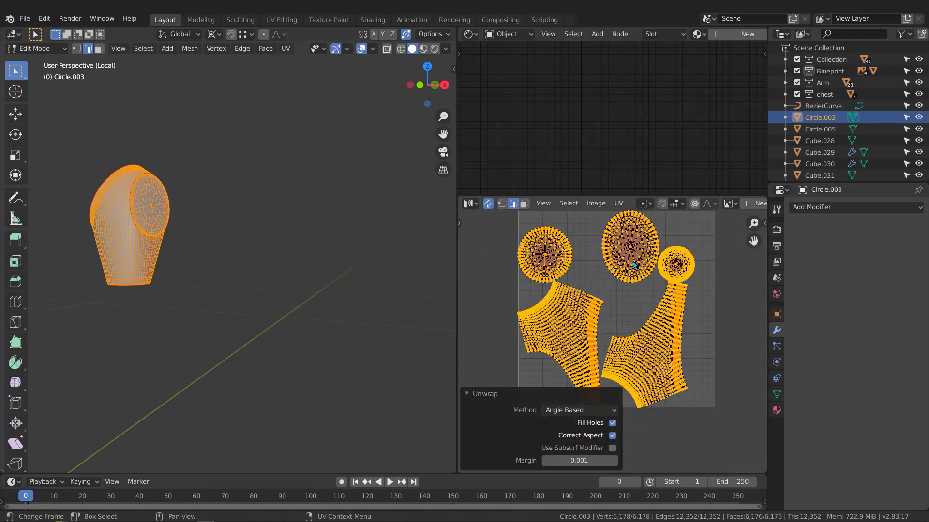
Step: Assign the Checker material to the upper-arm piece and show it in material preview shading
{"action": "key", "text": "Tab"}
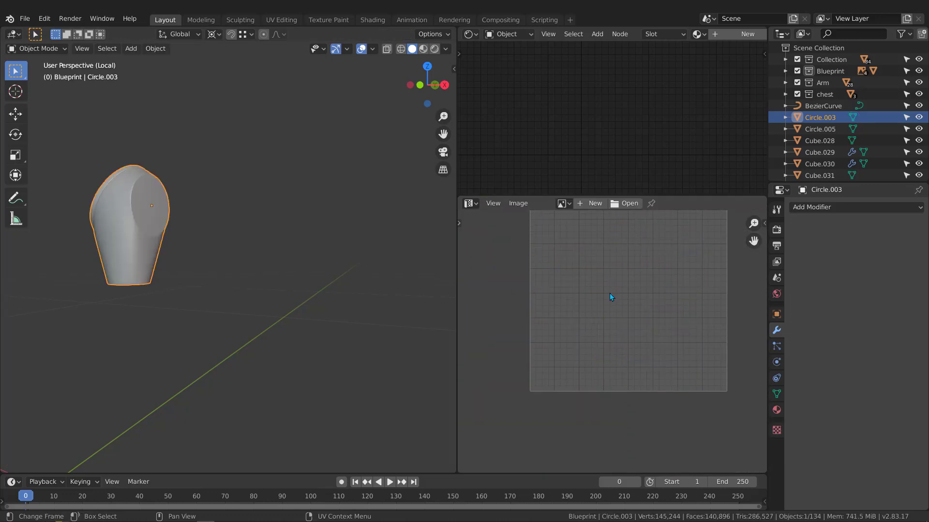
{"action": "left_click", "coordinate": [697, 33]}
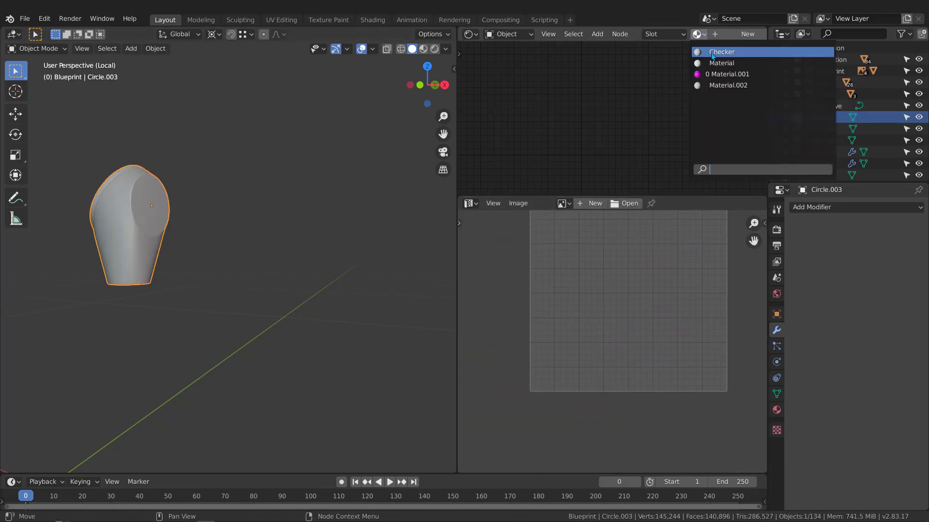
{"action": "left_click", "coordinate": [711, 56]}
{"action": "key", "text": "z"}
{"action": "left_click", "coordinate": [194, 429]}
{"action": "scroll", "coordinate": [116, 235], "scroll_direction": "up", "scroll_amount": 2}
{"action": "mouse_move", "coordinate": [92, 196]}
{"action": "middle_mouse_down"}
{"action": "mouse_move", "coordinate": [177, 250]}
{"action": "mouse_move", "coordinate": [272, 234]}
{"action": "mouse_move", "coordinate": [108, 250]}
{"action": "mouse_move", "coordinate": [137, 258]}
{"action": "mouse_move", "coordinate": [240, 235]}
{"action": "mouse_move", "coordinate": [156, 256]}
{"action": "mouse_move", "coordinate": [184, 272]}
{"action": "mouse_move", "coordinate": [243, 231]}
{"action": "mouse_move", "coordinate": [239, 266]}
{"action": "mouse_move", "coordinate": [223, 273]}
{"action": "middle_mouse_up"}
Step: Isolate the collar ring between the upper arm and the elbow joint and apply its Bevel modifier
{"action": "key", "text": "KP_Divide"}
{"action": "scroll", "coordinate": [239, 227], "scroll_direction": "down", "scroll_amount": 3}
{"action": "scroll", "coordinate": [239, 266], "scroll_direction": "up", "scroll_amount": 2}
{"action": "scroll", "coordinate": [240, 271], "scroll_direction": "up", "scroll_amount": 3}
{"action": "left_click", "coordinate": [239, 270]}
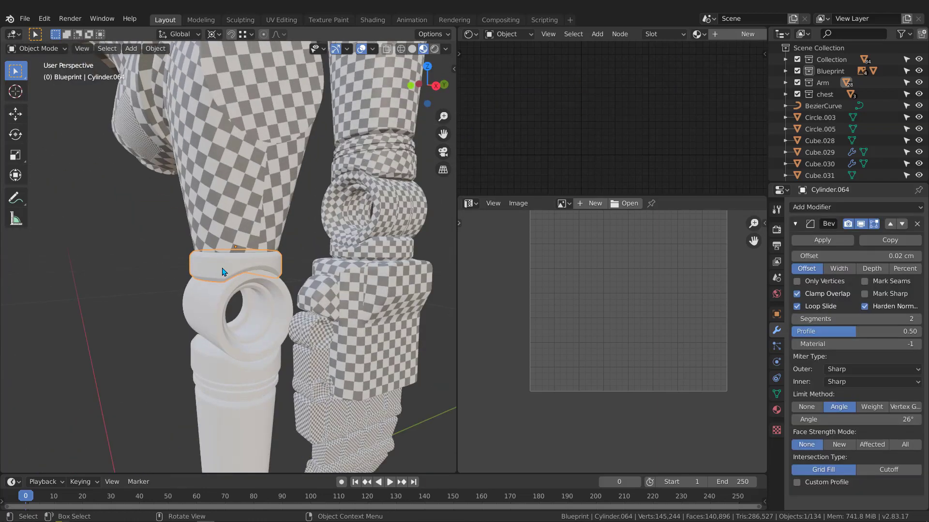
{"action": "key", "text": "KP_Divide"}
{"action": "scroll", "coordinate": [286, 265], "scroll_direction": "down", "scroll_amount": 2}
{"action": "middle_click_drag", "start_coordinate": [286, 266], "coordinate": [289, 286]}
{"action": "left_click", "coordinate": [825, 242]}
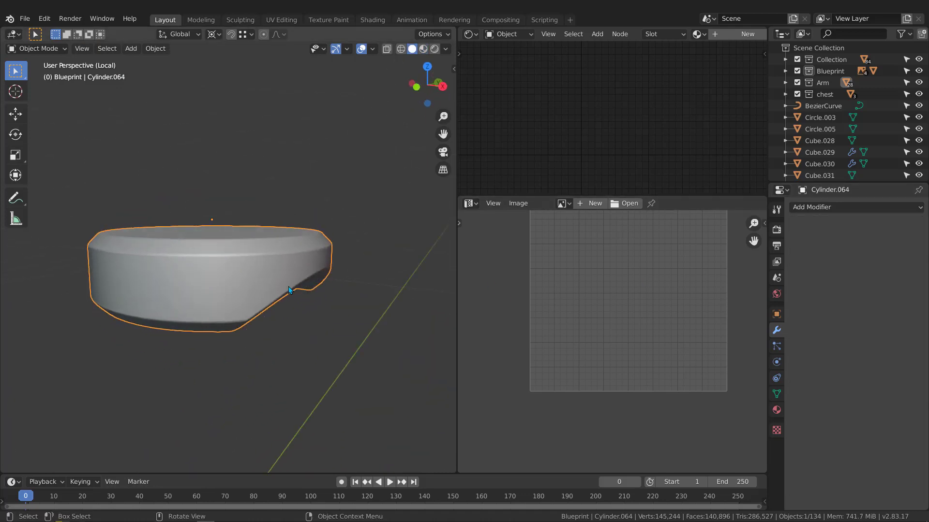
Step: Mark seams along the upper and lower edge loops of the collar ring's outer wall
{"action": "key", "text": "Tab"}
{"action": "scroll", "coordinate": [239, 253], "scroll_direction": "up", "scroll_amount": 2}
{"action": "middle_click_drag", "start_coordinate": [240, 262], "coordinate": [339, 245]}
{"action": "key", "text": "q"}
{"action": "left_click", "coordinate": [234, 277]}
Step: Mark a vertical edge of the collar ring's outer wall as a seam connecting the upper and lower seams
{"action": "scroll", "coordinate": [216, 253], "scroll_direction": "up", "scroll_amount": 1}
{"action": "scroll", "coordinate": [306, 216], "scroll_direction": "up", "scroll_amount": 1}
{"action": "middle_click_drag", "start_coordinate": [305, 214], "coordinate": [239, 198]}
{"action": "left_click", "coordinate": [253, 196]}
{"action": "scroll", "coordinate": [287, 184], "scroll_direction": "up", "scroll_amount": 1}
{"action": "scroll", "coordinate": [287, 184], "scroll_direction": "up", "scroll_amount": 1}
{"action": "scroll", "coordinate": [289, 170], "scroll_direction": "up", "scroll_amount": 2}
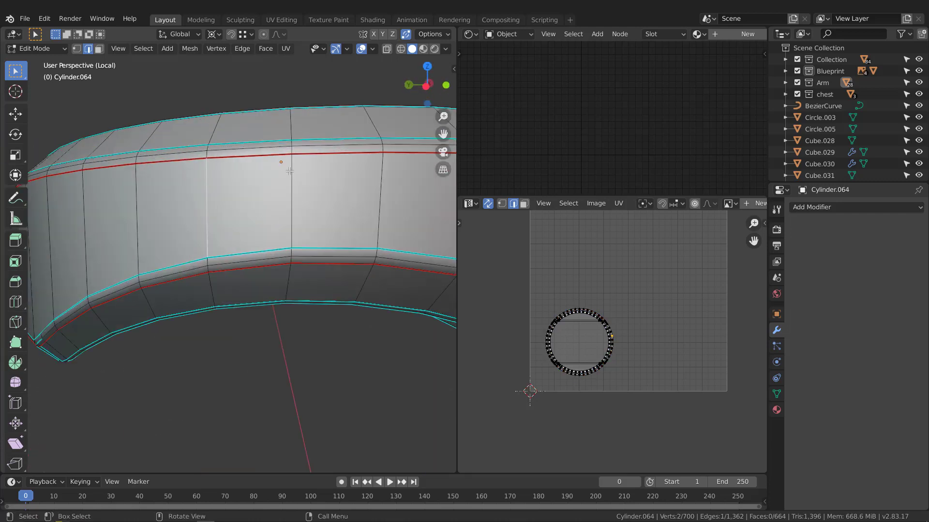
{"action": "middle_click_drag", "start_coordinate": [297, 242], "coordinate": [306, 264]}
{"action": "key", "text": "q"}
{"action": "left_click", "coordinate": [291, 257]}
Step: Select the entire collar ring mesh and unwrap it
{"action": "scroll", "coordinate": [291, 257], "scroll_direction": "down", "scroll_amount": 8}
{"action": "key", "text": "a"}
{"action": "key", "text": "u"}
{"action": "left_click", "coordinate": [551, 297]}
{"action": "scroll", "coordinate": [306, 263], "scroll_direction": "down", "scroll_amount": 2}
Step: Assign the Checker material to the collar ring and check it in material preview before returning to solid shading
{"action": "key", "text": "Tab"}
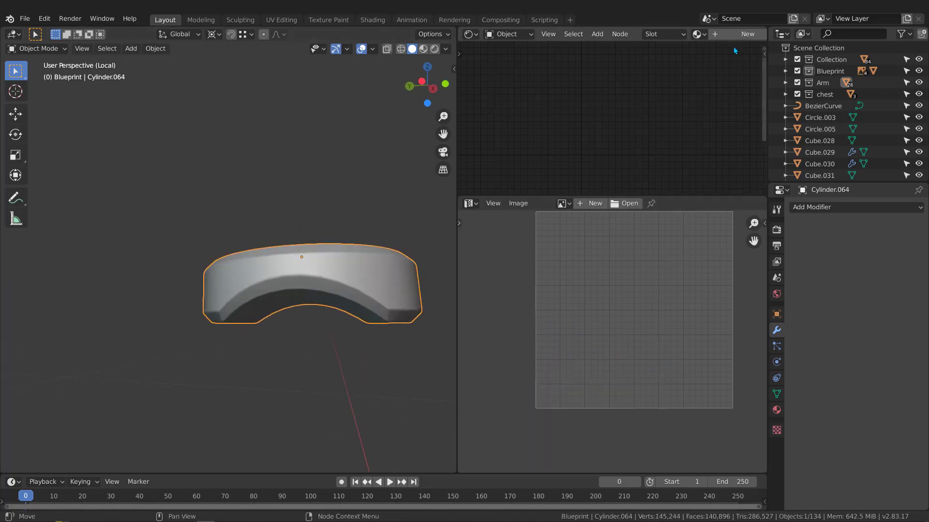
{"action": "left_click", "coordinate": [704, 35]}
{"action": "left_click", "coordinate": [714, 52]}
{"action": "left_click", "coordinate": [423, 48]}
{"action": "mouse_move", "coordinate": [382, 280]}
{"action": "middle_mouse_down"}
{"action": "mouse_move", "coordinate": [293, 326]}
{"action": "mouse_move", "coordinate": [308, 226]}
{"action": "mouse_move", "coordinate": [309, 274]}
{"action": "mouse_move", "coordinate": [342, 262]}
{"action": "middle_mouse_up"}
{"action": "key", "text": "z"}
{"action": "scroll", "coordinate": [310, 264], "scroll_direction": "down", "scroll_amount": 2}
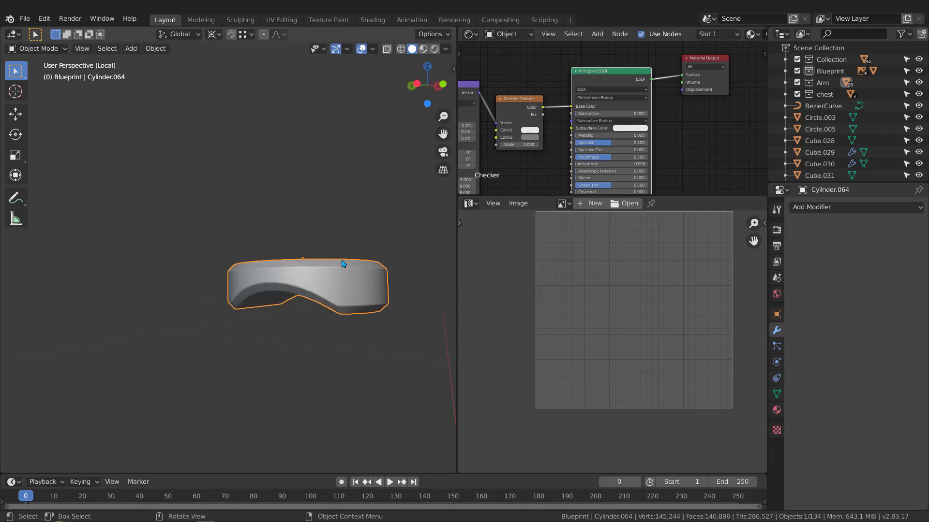
Step: Return to the full model and isolate the cylindrical elbow joint piece below the collar ring
{"action": "key", "text": "KP_Divide"}
{"action": "scroll", "coordinate": [342, 264], "scroll_direction": "down", "scroll_amount": 2}
{"action": "middle_click_drag", "start_coordinate": [314, 307], "coordinate": [263, 288]}
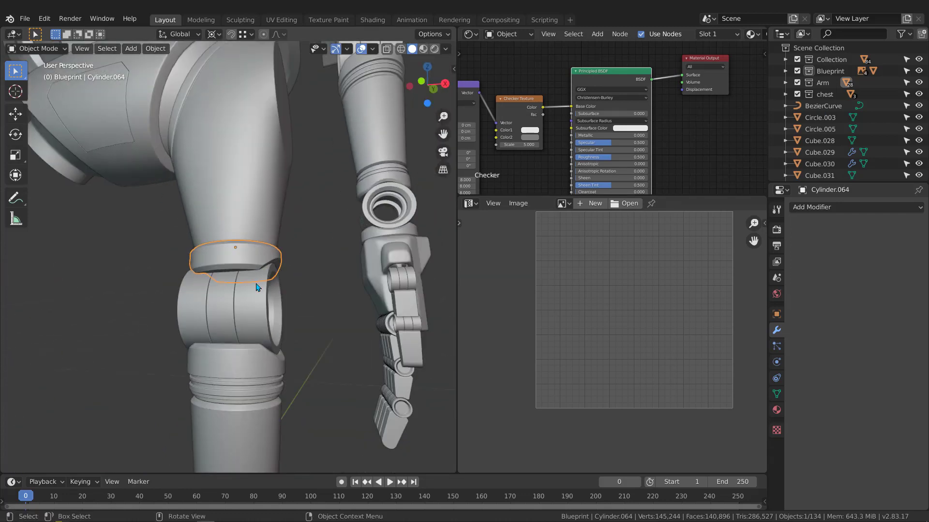
{"action": "left_click", "coordinate": [256, 288]}
{"action": "key", "text": "KP_Divide"}
Step: Apply the elbow joint piece's scale and recalculate the normals of its entire mesh
{"action": "key", "text": "ctrl+a"}
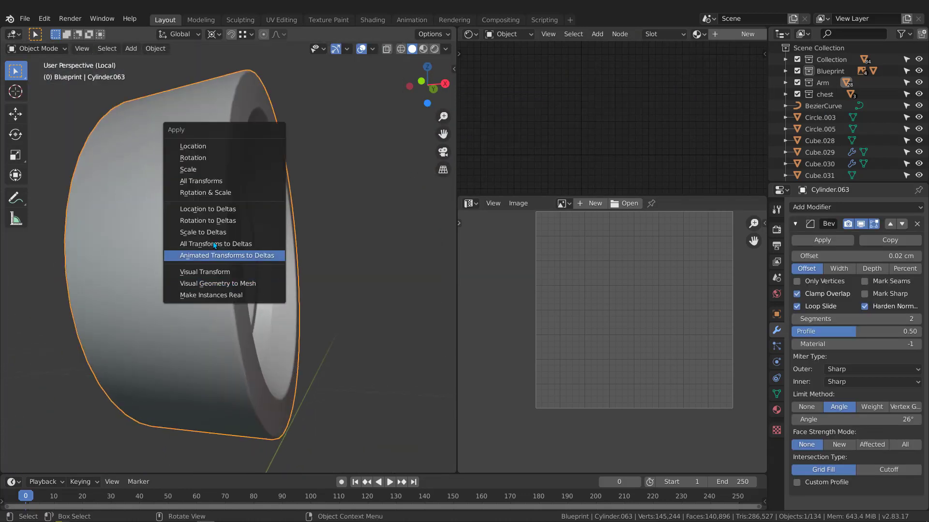
{"action": "left_click", "coordinate": [215, 170]}
{"action": "scroll", "coordinate": [220, 172], "scroll_direction": "down", "scroll_amount": 3}
{"action": "middle_click_drag", "start_coordinate": [220, 173], "coordinate": [215, 219]}
{"action": "key", "text": "Tab"}
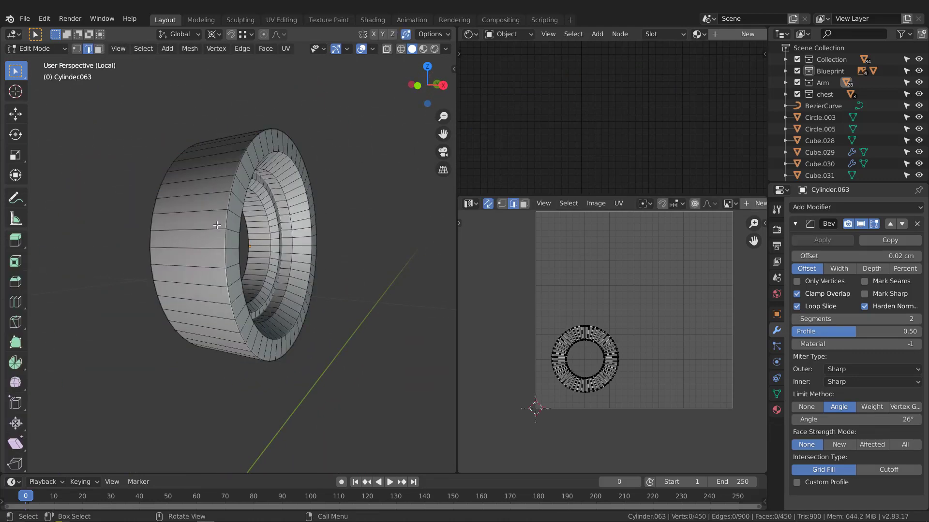
{"action": "key", "text": "a"}
{"action": "key", "text": "shift+n"}
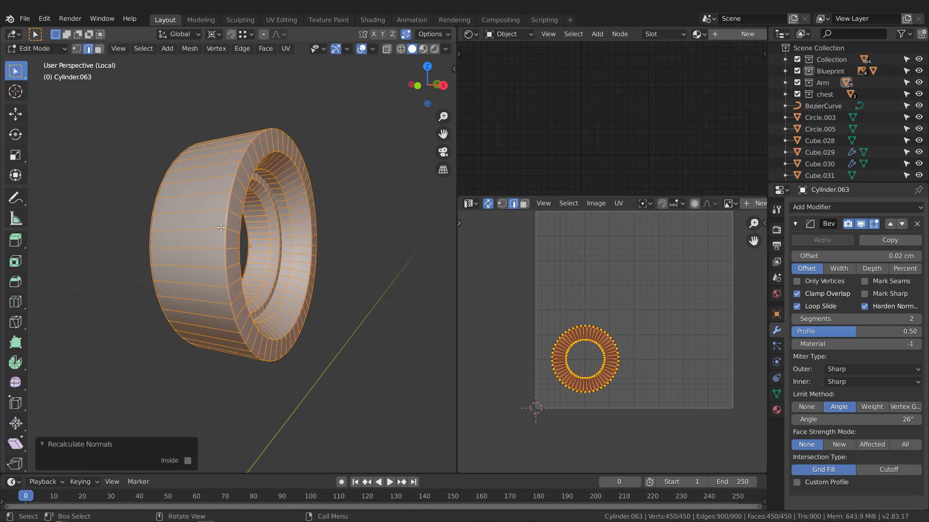
{"action": "key", "text": "Tab"}
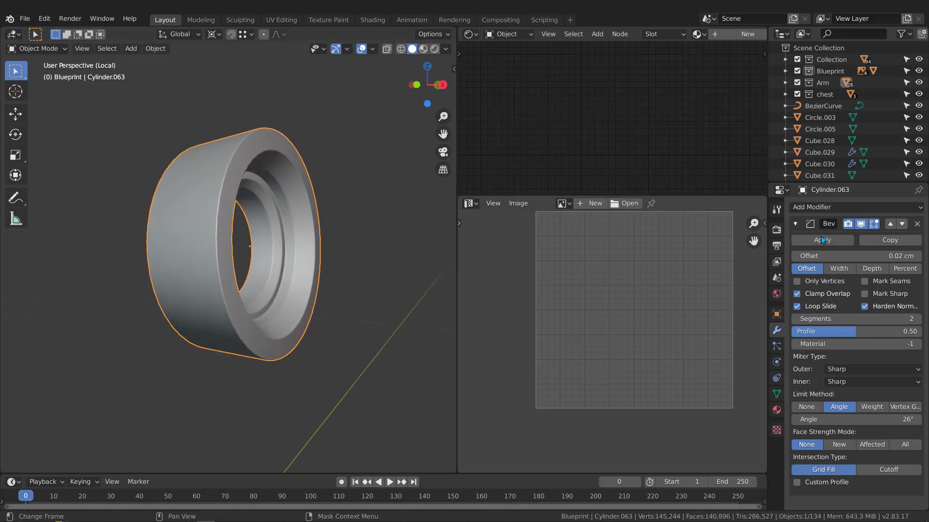
Step: Apply the elbow joint piece's Bevel modifier and its scale
{"action": "left_click", "coordinate": [822, 241]}
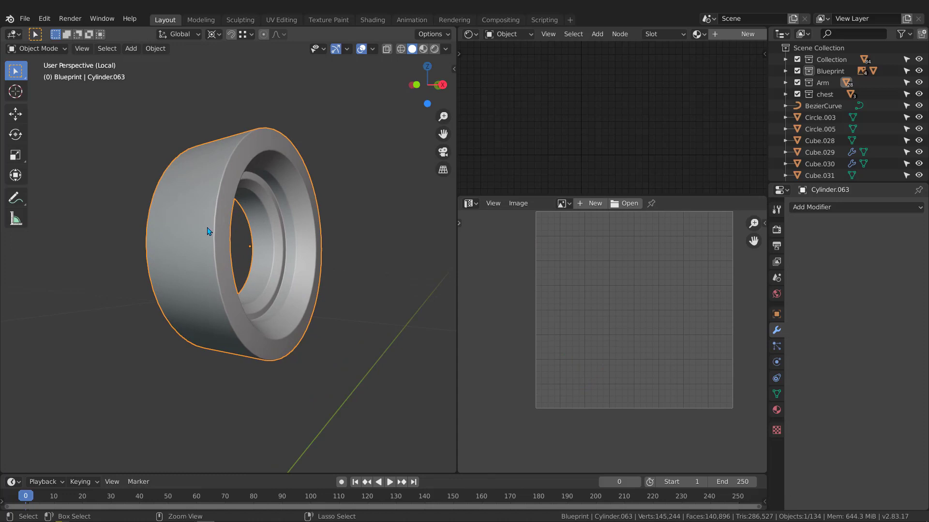
{"action": "key", "text": "ctrl+a"}
{"action": "left_click", "coordinate": [210, 228]}
{"action": "middle_click_drag", "start_coordinate": [243, 228], "coordinate": [238, 215]}
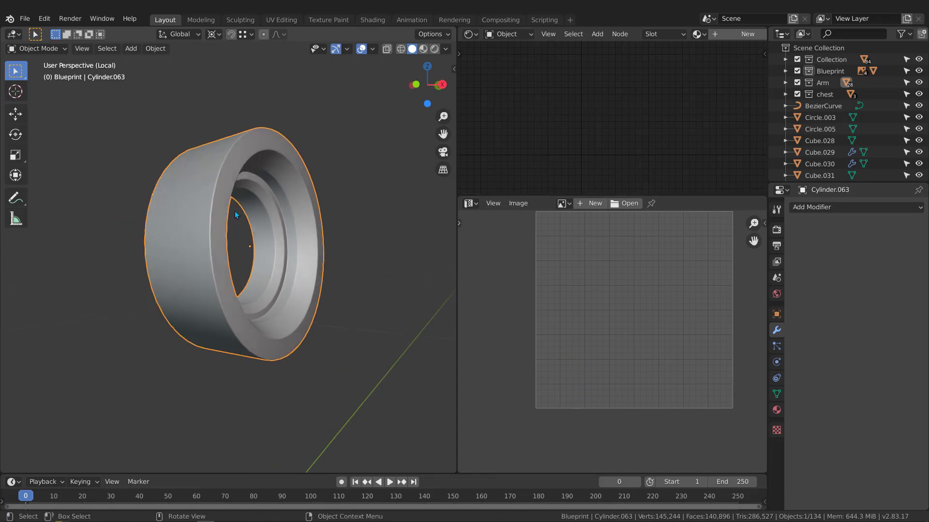
Step: Mark seams along the joint piece's two outer rim loops, one edge connecting them, and the near edge loop of the inner bore
{"action": "key", "text": "Tab"}
{"action": "scroll", "coordinate": [225, 197], "scroll_direction": "up", "scroll_amount": 4}
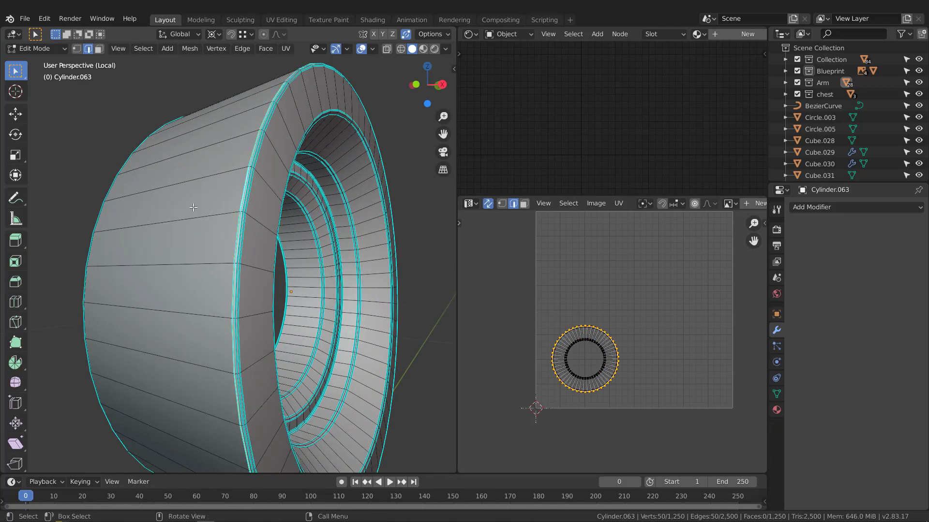
{"action": "middle_click_drag", "start_coordinate": [193, 207], "coordinate": [287, 172]}
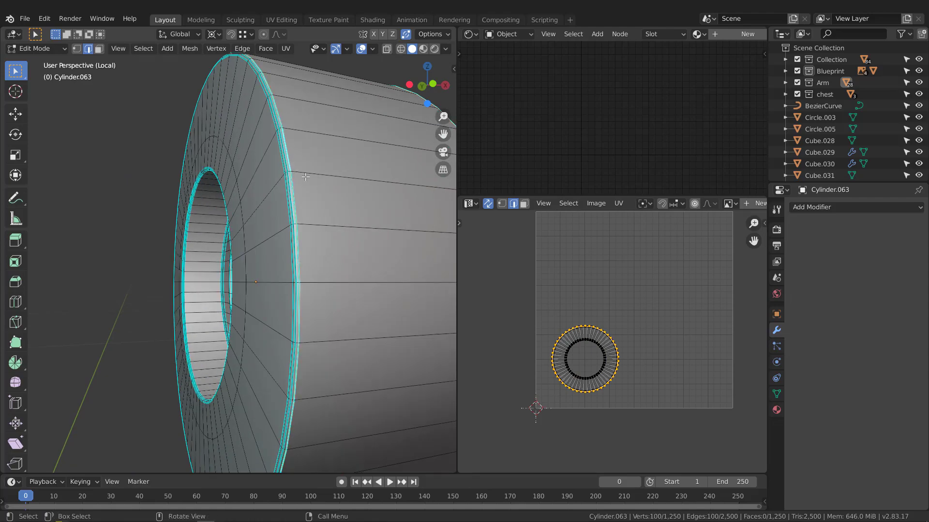
{"action": "scroll", "coordinate": [246, 176], "scroll_direction": "down", "scroll_amount": 3}
{"action": "middle_click_drag", "start_coordinate": [246, 175], "coordinate": [121, 179]}
{"action": "middle_click_drag", "start_coordinate": [294, 227], "coordinate": [245, 210]}
{"action": "scroll", "coordinate": [246, 209], "scroll_direction": "up", "scroll_amount": 5}
{"action": "scroll", "coordinate": [246, 210], "scroll_direction": "up", "scroll_amount": 2}
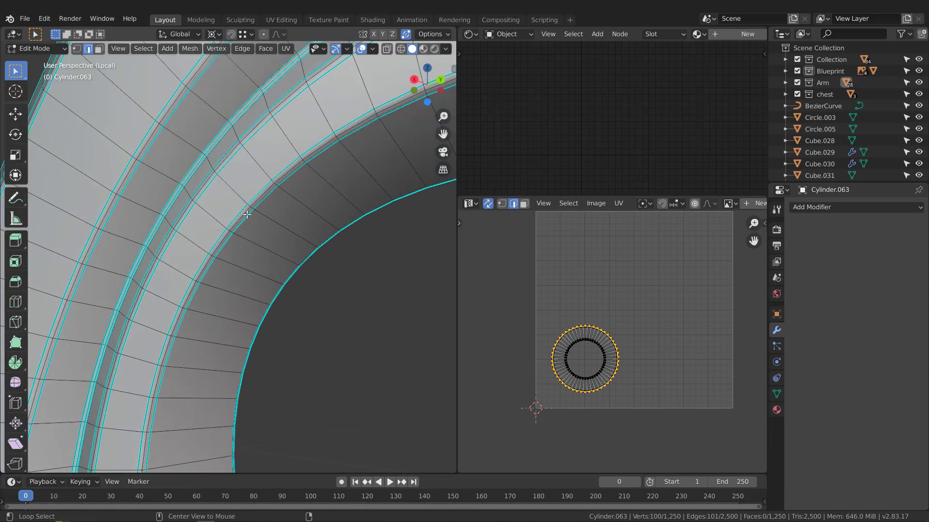
{"action": "key", "text": "q"}
{"action": "left_click", "coordinate": [245, 215]}
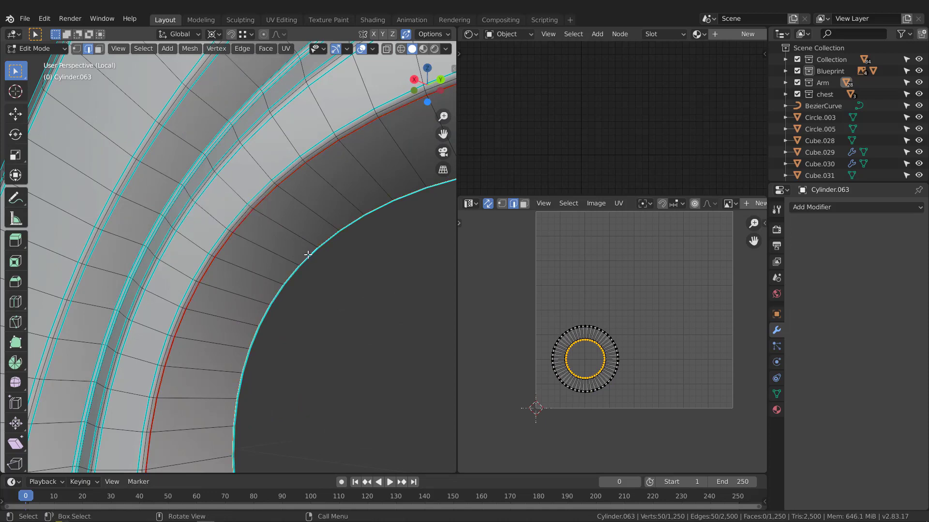
Step: Mark the bore's far edge loop and one edge across the bore wall as seams
{"action": "key", "text": "q"}
{"action": "left_click", "coordinate": [304, 254]}
{"action": "left_click", "coordinate": [265, 249]}
{"action": "key", "text": "q"}
{"action": "left_click", "coordinate": [262, 248]}
{"action": "scroll", "coordinate": [247, 243], "scroll_direction": "down", "scroll_amount": 4}
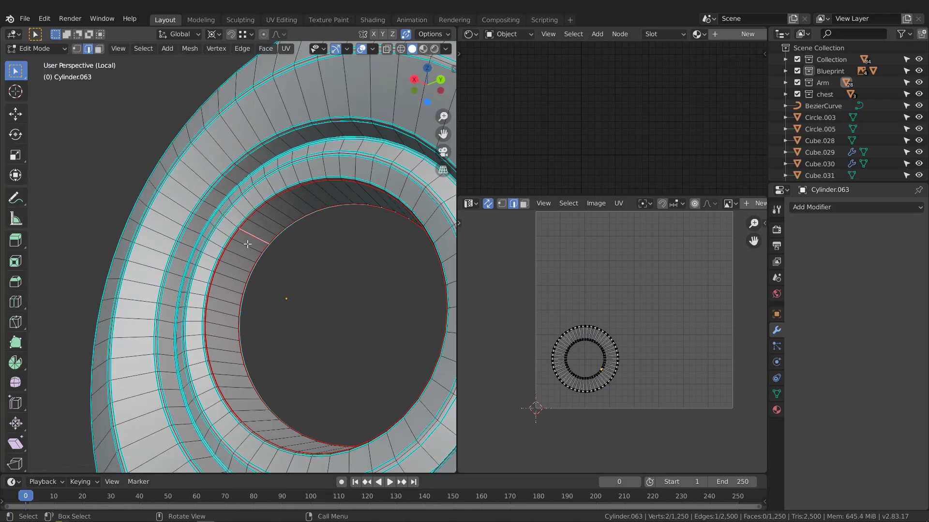
Step: Select the entire elbow joint piece mesh, unwrap it and return to Object Mode
{"action": "scroll", "coordinate": [247, 244], "scroll_direction": "down", "scroll_amount": 5}
{"action": "middle_click_drag", "start_coordinate": [248, 244], "coordinate": [369, 282]}
{"action": "key", "text": "a"}
{"action": "middle_click_drag", "start_coordinate": [576, 301], "coordinate": [571, 300]}
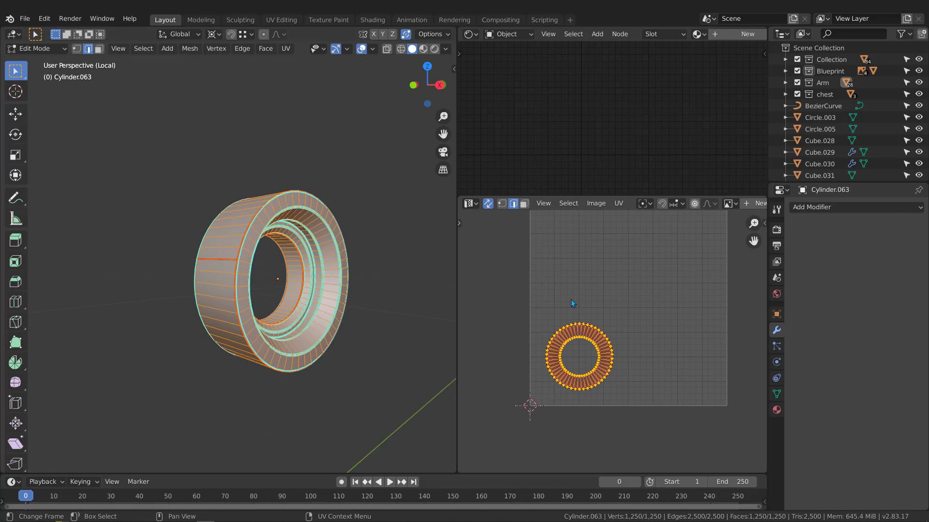
{"action": "key", "text": "u"}
{"action": "middle_click_drag", "start_coordinate": [335, 287], "coordinate": [324, 274]}
{"action": "key", "text": "Tab"}
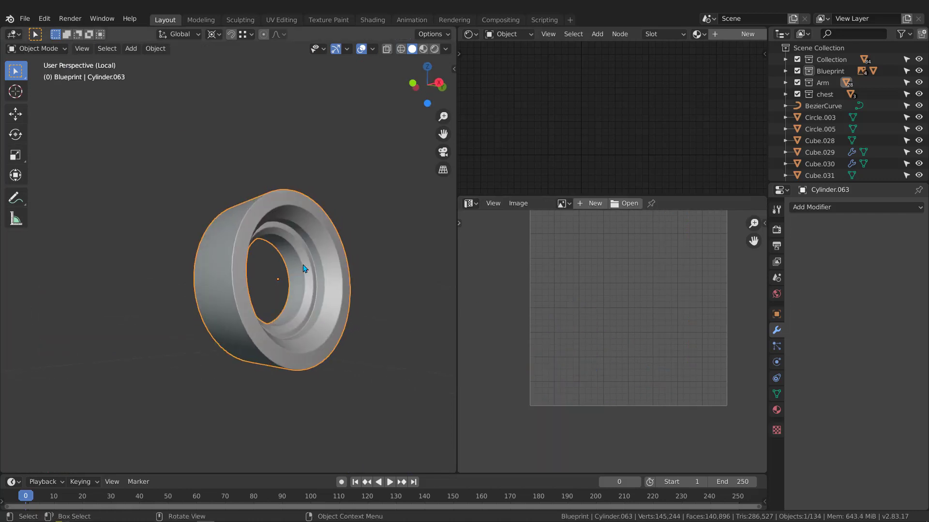
Step: Return to the full model and isolate the middle ring of the elbow joint
{"action": "key", "text": "KP_Divide"}
{"action": "left_click", "coordinate": [216, 295]}
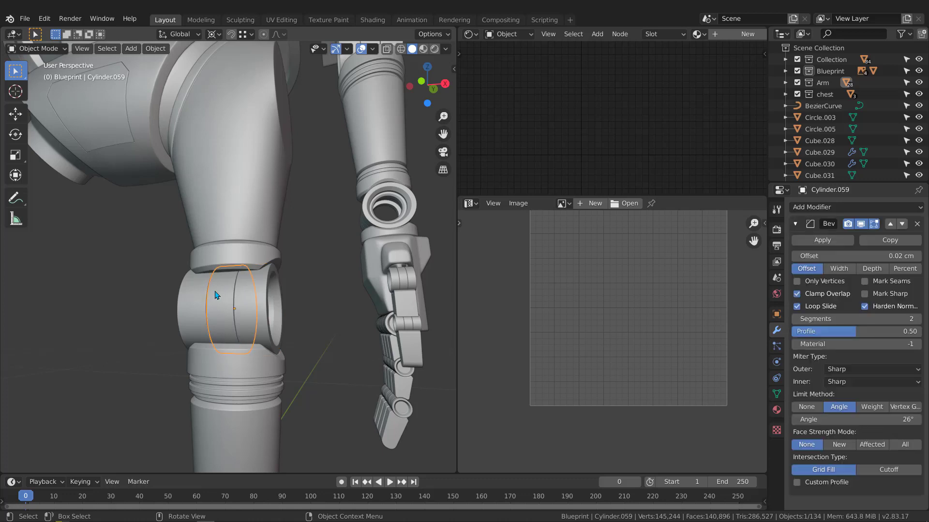
{"action": "key", "text": "KP_Divide"}
Step: Apply the middle elbow ring's scale and its Bevel modifier
{"action": "key", "text": "ctrl+a"}
{"action": "left_click", "coordinate": [222, 286]}
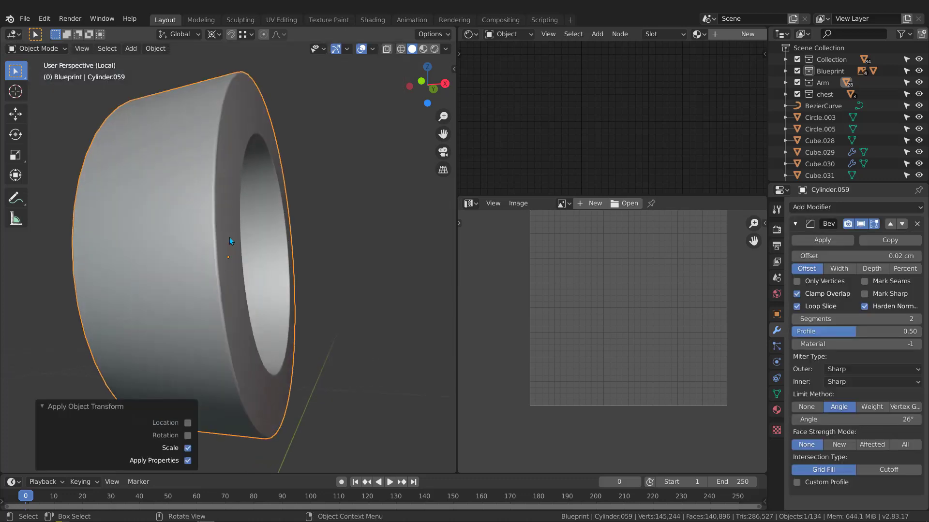
{"action": "middle_click_drag", "start_coordinate": [229, 237], "coordinate": [233, 267]}
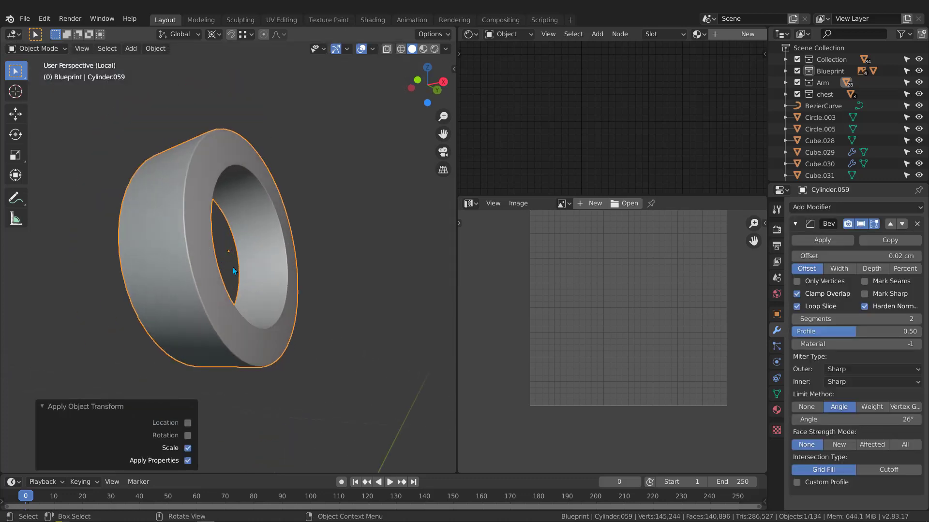
{"action": "left_click", "coordinate": [826, 240]}
{"action": "middle_click_drag", "start_coordinate": [272, 193], "coordinate": [242, 214]}
Step: Edit the middle ring's mesh in a maximized viewport and mark both rim loops of its outer wall as seams
{"action": "key", "text": "Tab"}
{"action": "middle_click_drag", "start_coordinate": [71, 177], "coordinate": [366, 232]}
{"action": "key", "text": "ctrl+space"}
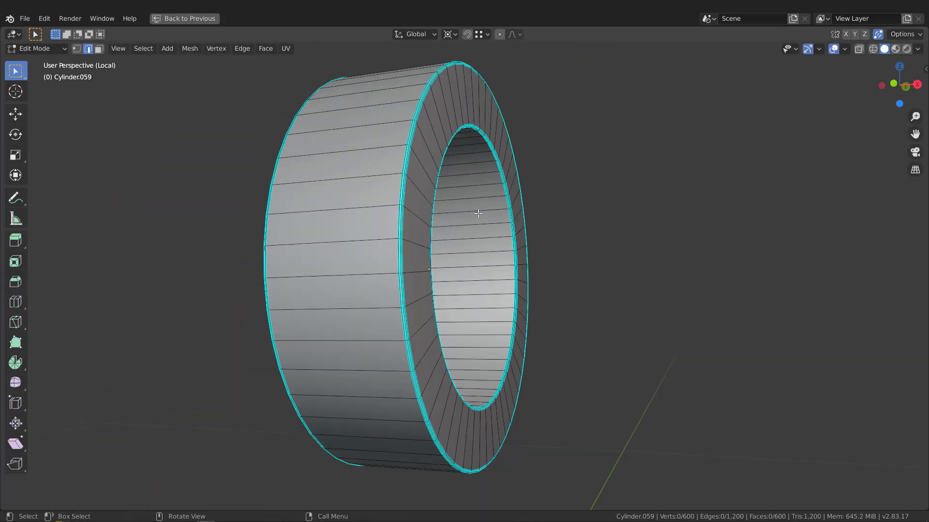
{"action": "scroll", "coordinate": [377, 186], "scroll_direction": "up", "scroll_amount": 3}
{"action": "left_click", "coordinate": [376, 186], "text": "alt"}
{"action": "middle_click_drag", "start_coordinate": [278, 184], "coordinate": [305, 186]}
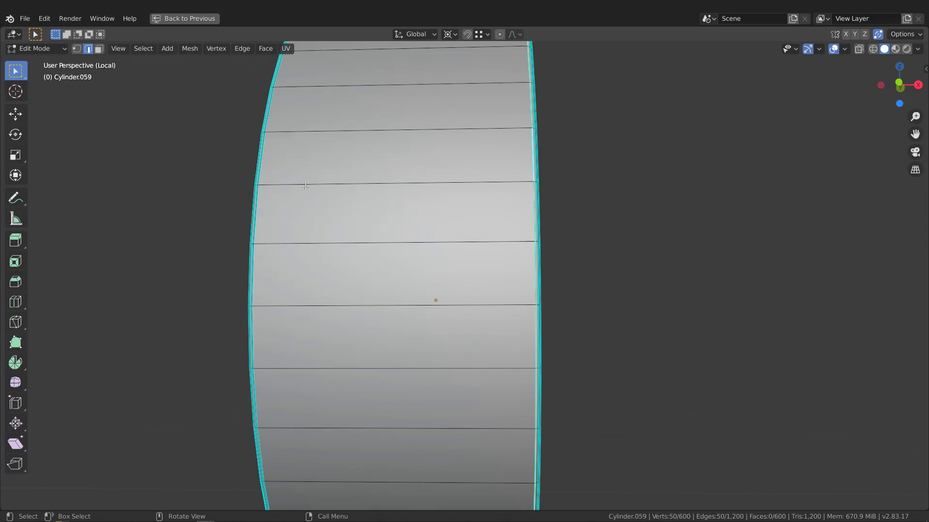
{"action": "key", "text": "q"}
{"action": "left_click", "coordinate": [300, 186]}
{"action": "left_click", "coordinate": [263, 154], "text": "alt"}
{"action": "key", "text": "q"}
{"action": "left_click", "coordinate": [264, 154]}
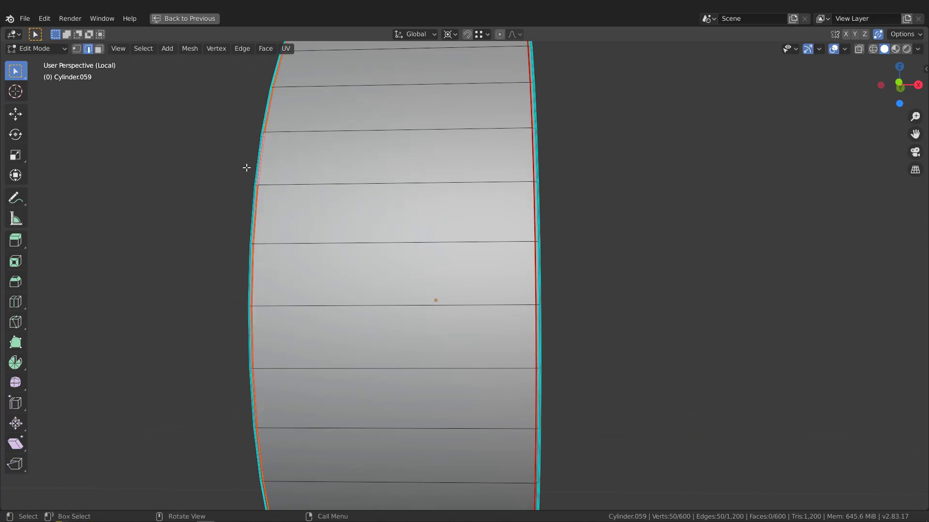
Step: Mark the edge loops at both ends of the middle ring's inner bore as seams
{"action": "scroll", "coordinate": [246, 168], "scroll_direction": "down", "scroll_amount": 4}
{"action": "middle_click_drag", "start_coordinate": [246, 168], "coordinate": [389, 164]}
{"action": "scroll", "coordinate": [388, 164], "scroll_direction": "up", "scroll_amount": 4}
{"action": "scroll", "coordinate": [389, 164], "scroll_direction": "up", "scroll_amount": 2}
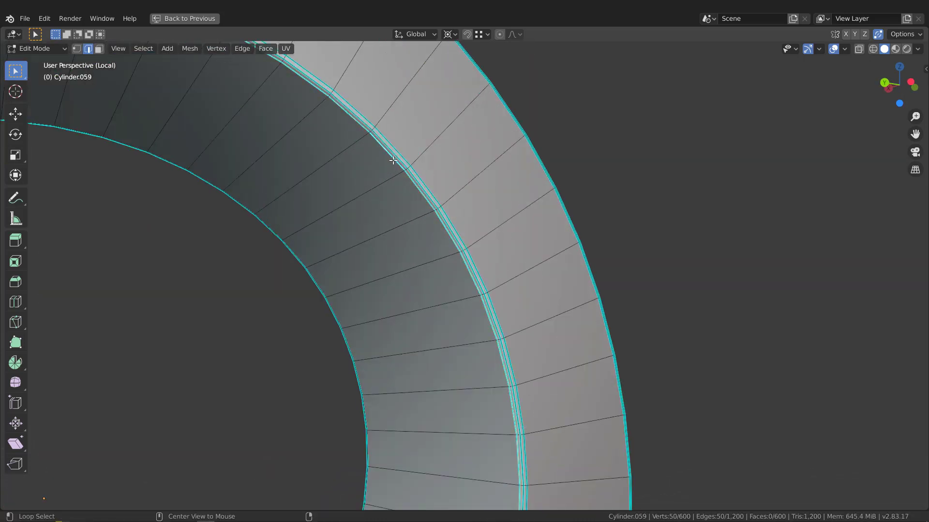
{"action": "key", "text": "q"}
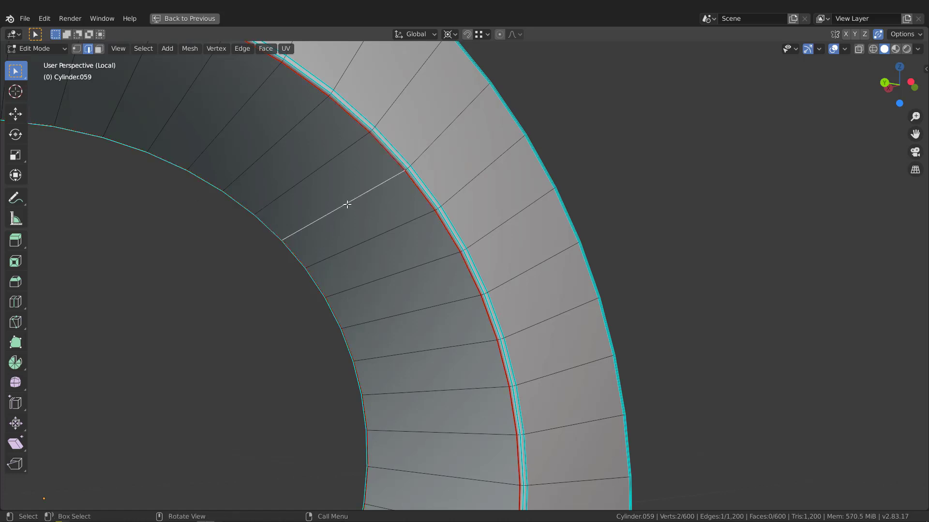
Step: Mark one edge across the middle ring's bore wall and one across its outer wall as seams
{"action": "key", "text": "alt+z"}
{"action": "key", "text": "alt+z"}
{"action": "middle_click_drag", "start_coordinate": [336, 204], "coordinate": [397, 218]}
{"action": "scroll", "coordinate": [406, 258], "scroll_direction": "down", "scroll_amount": 3}
{"action": "left_click", "coordinate": [395, 198]}
{"action": "key", "text": "q"}
{"action": "left_click", "coordinate": [354, 195]}
{"action": "scroll", "coordinate": [343, 200], "scroll_direction": "down", "scroll_amount": 4}
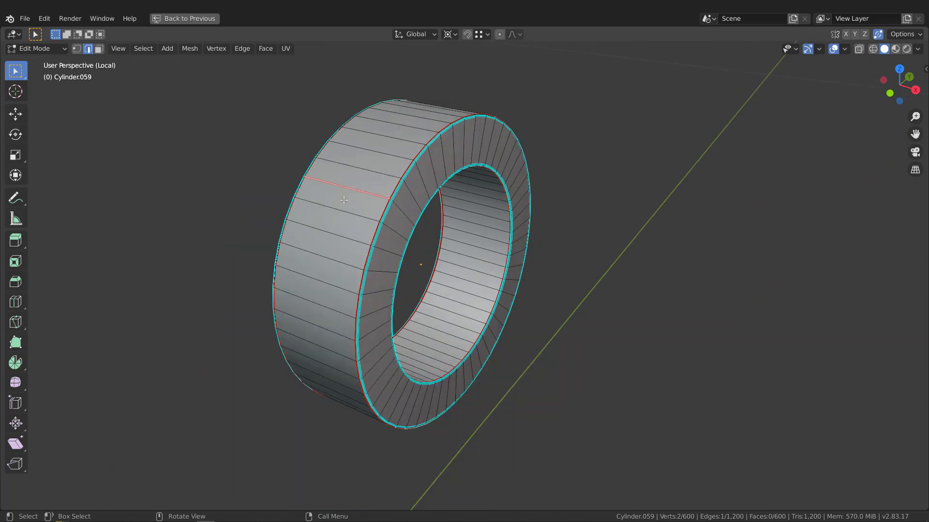
Step: Check the middle ring's seams in X-ray, restore the split layout and mark the selected outer wall edge as a seam
{"action": "key", "text": "alt+z"}
{"action": "key", "text": "ctrl+space"}
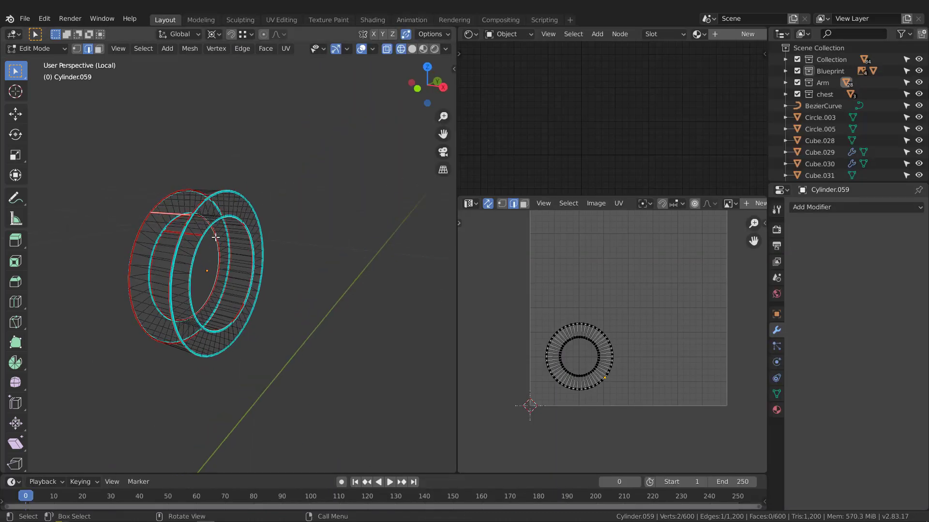
{"action": "key", "text": "alt+z"}
{"action": "key", "text": "q"}
{"action": "left_click", "coordinate": [190, 240]}
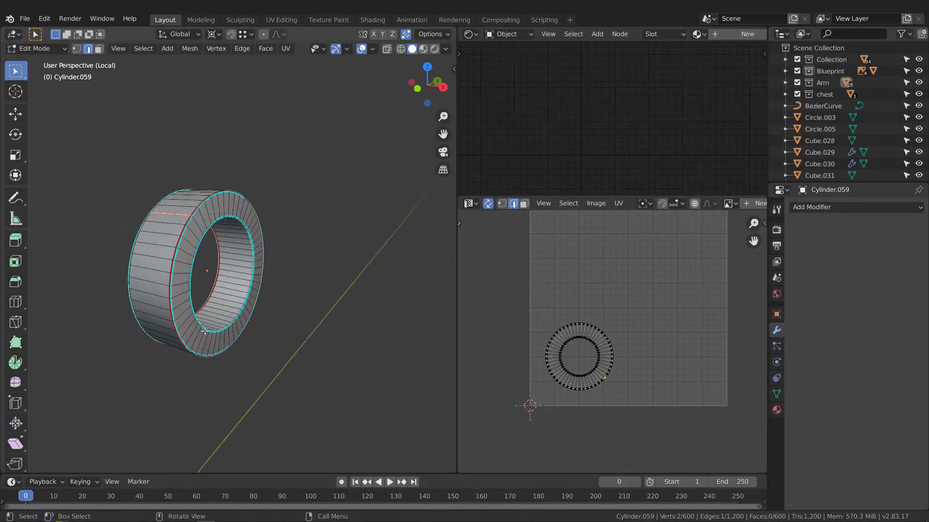
Step: Select the entire middle ring mesh, unwrap it and return to Object Mode
{"action": "key", "text": "a"}
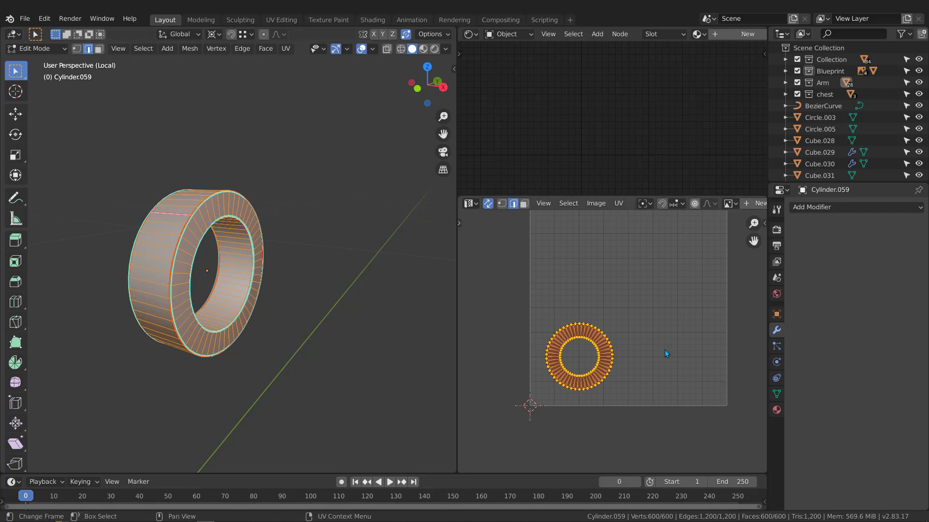
{"action": "middle_click_drag", "start_coordinate": [593, 316], "coordinate": [573, 351]}
{"action": "key", "text": "u"}
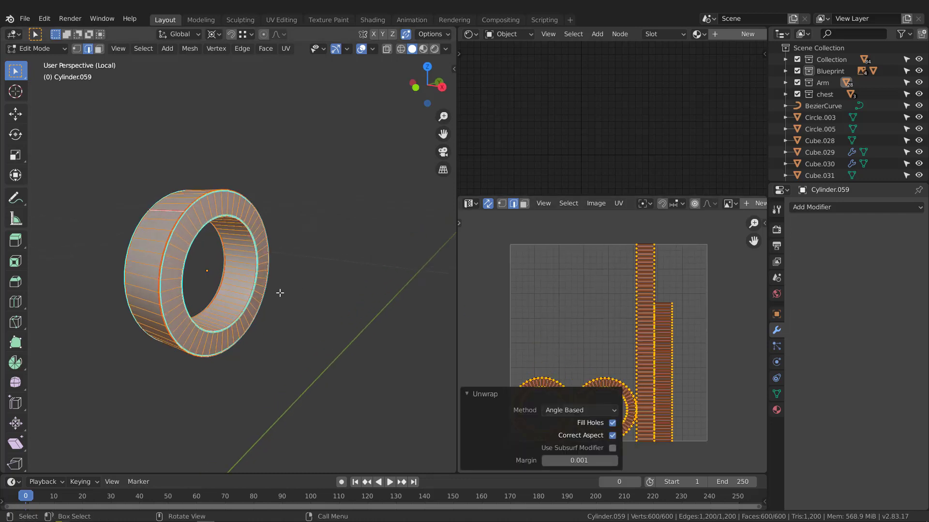
{"action": "key", "text": "Tab"}
Step: Return to the full model and isolate the remaining end piece of the elbow joint
{"action": "key", "text": "KP_Divide"}
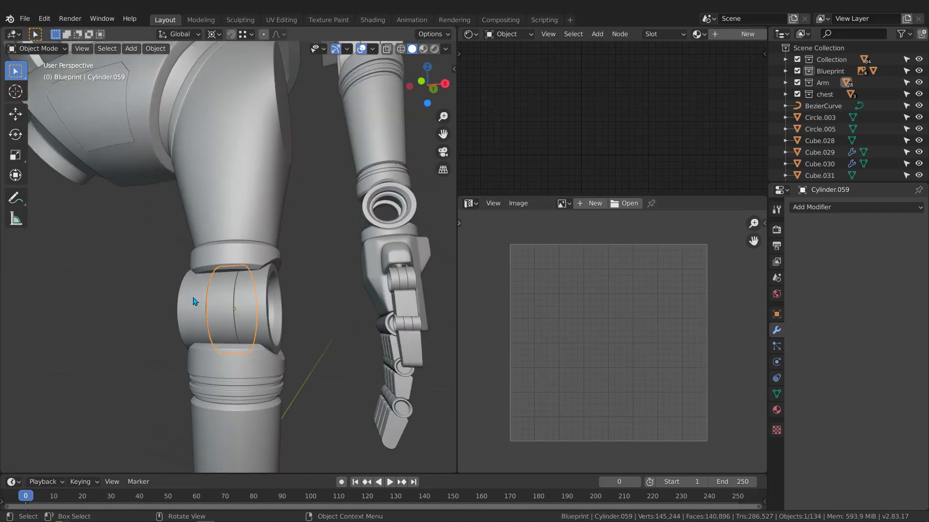
{"action": "left_click", "coordinate": [193, 301]}
{"action": "key", "text": "KP_Divide"}
Step: Apply the remaining elbow end piece's scale and its Bevel modifier
{"action": "key", "text": "ctrl+a"}
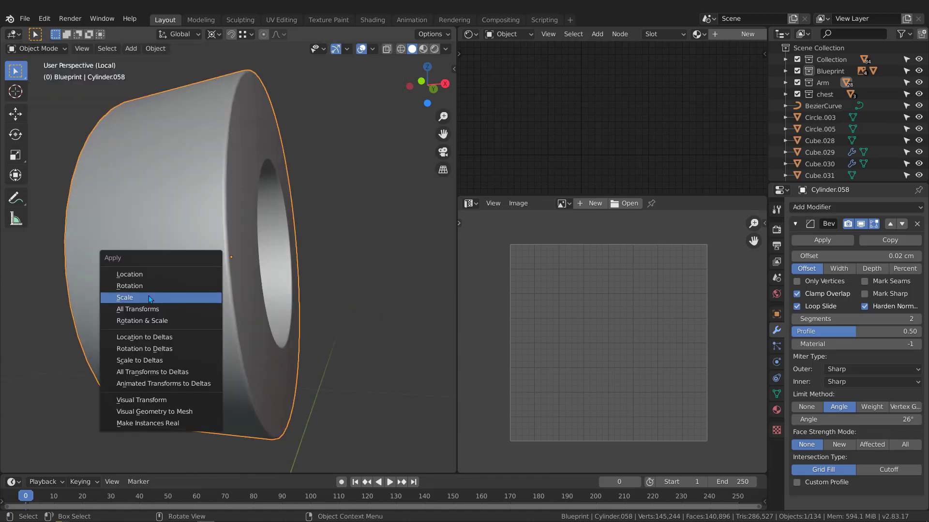
{"action": "left_click", "coordinate": [149, 297]}
{"action": "middle_click_drag", "start_coordinate": [166, 296], "coordinate": [339, 239]}
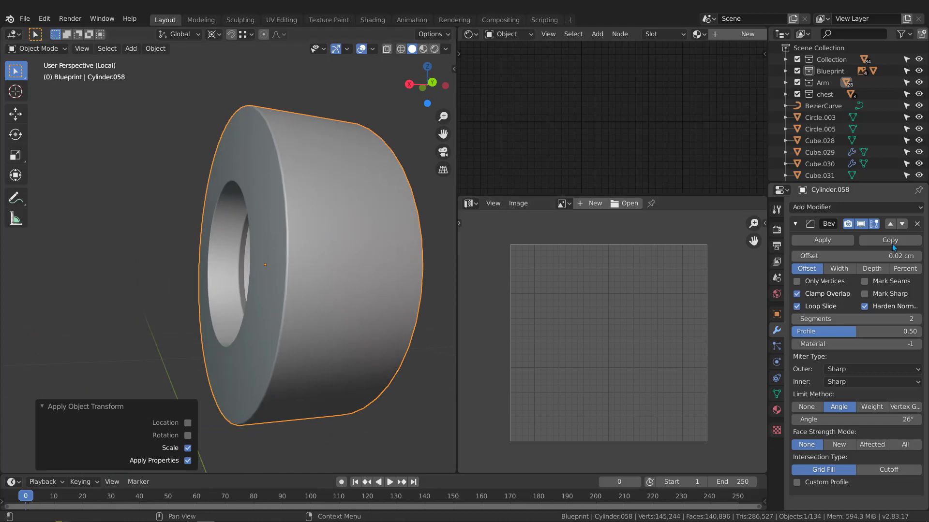
{"action": "left_click", "coordinate": [824, 241]}
{"action": "middle_click_drag", "start_coordinate": [269, 229], "coordinate": [242, 234]}
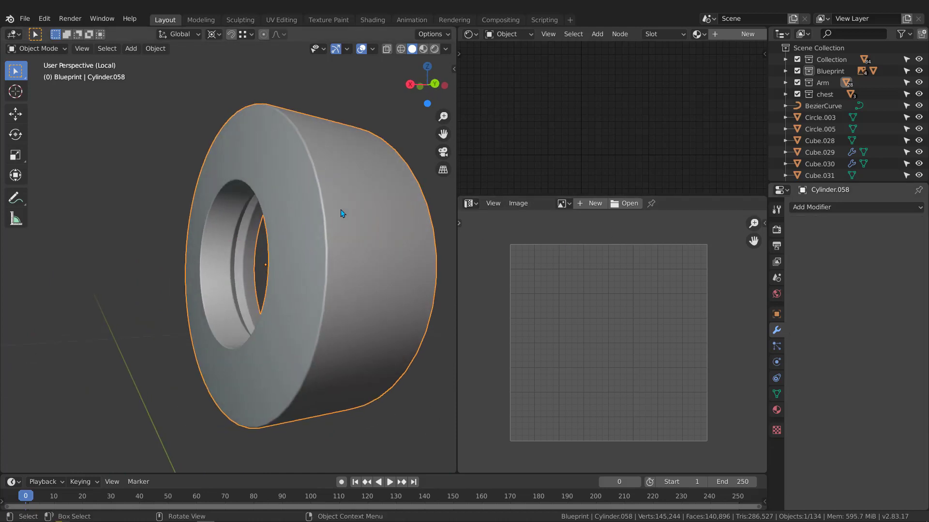
Step: Mark seams along both rim loops of the end piece's outer wall and select one edge across that wall for the seam cut
{"action": "scroll", "coordinate": [342, 213], "scroll_direction": "up", "scroll_amount": 3}
{"action": "scroll", "coordinate": [324, 214], "scroll_direction": "up", "scroll_amount": 2}
{"action": "key", "text": "Tab"}
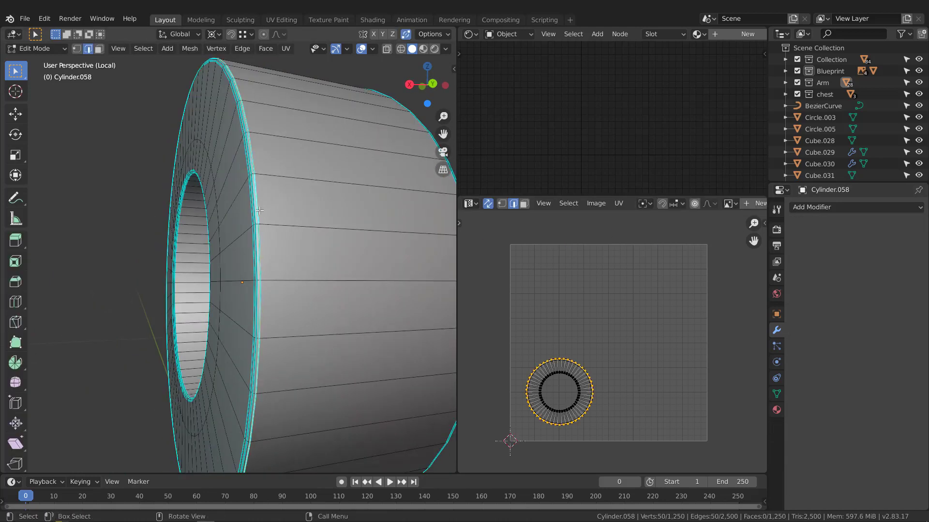
{"action": "scroll", "coordinate": [259, 211], "scroll_direction": "down", "scroll_amount": 3}
{"action": "middle_click_drag", "start_coordinate": [261, 209], "coordinate": [274, 200]}
{"action": "scroll", "coordinate": [274, 198], "scroll_direction": "up", "scroll_amount": 3}
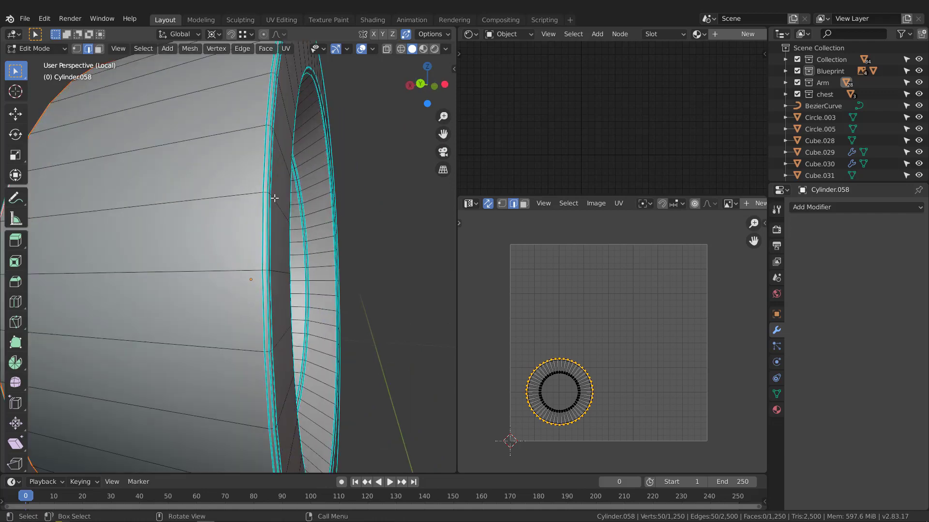
{"action": "left_click", "coordinate": [263, 183], "text": "alt"}
{"action": "key", "text": "q"}
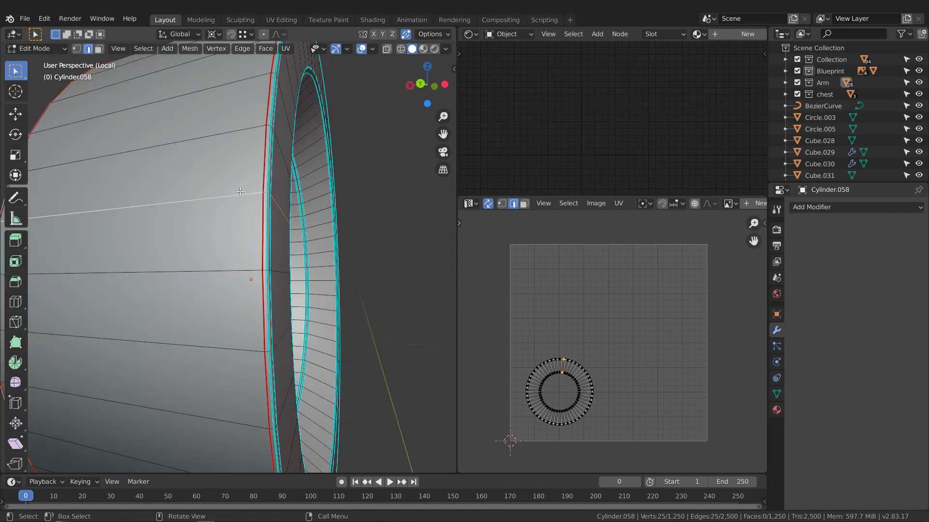
{"action": "left_click", "coordinate": [240, 194]}
Step: Mark the edge loops of the end piece's inner bore as seams
{"action": "middle_click_drag", "start_coordinate": [240, 194], "coordinate": [258, 200]}
{"action": "left_click", "coordinate": [259, 199], "text": "alt"}
{"action": "key", "text": "q"}
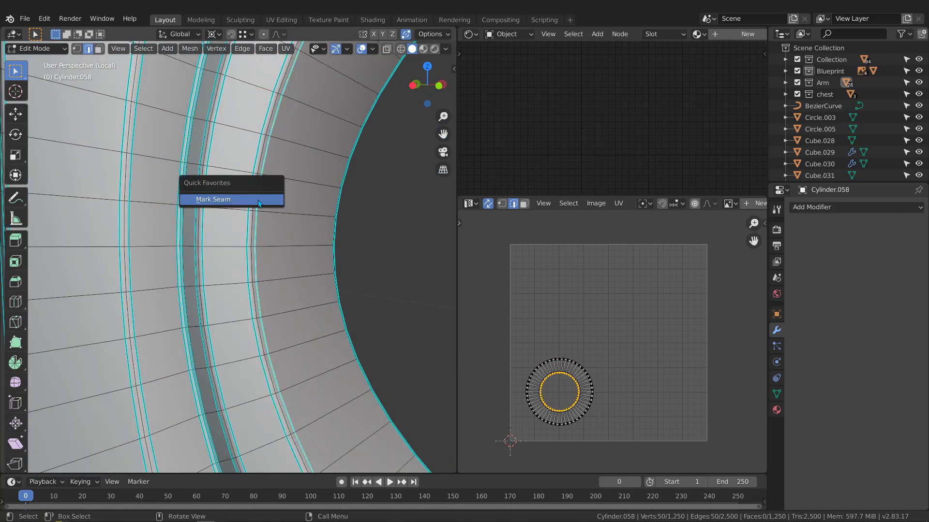
{"action": "left_click", "coordinate": [259, 199]}
{"action": "middle_click_drag", "start_coordinate": [320, 213], "coordinate": [394, 249]}
{"action": "left_click", "coordinate": [376, 216], "text": "alt"}
{"action": "key", "text": "q"}
{"action": "left_click", "coordinate": [334, 231]}
Step: Select the entire end piece mesh, unwrap it and return to Object Mode
{"action": "key", "text": "a"}
{"action": "middle_click_drag", "start_coordinate": [583, 300], "coordinate": [598, 284]}
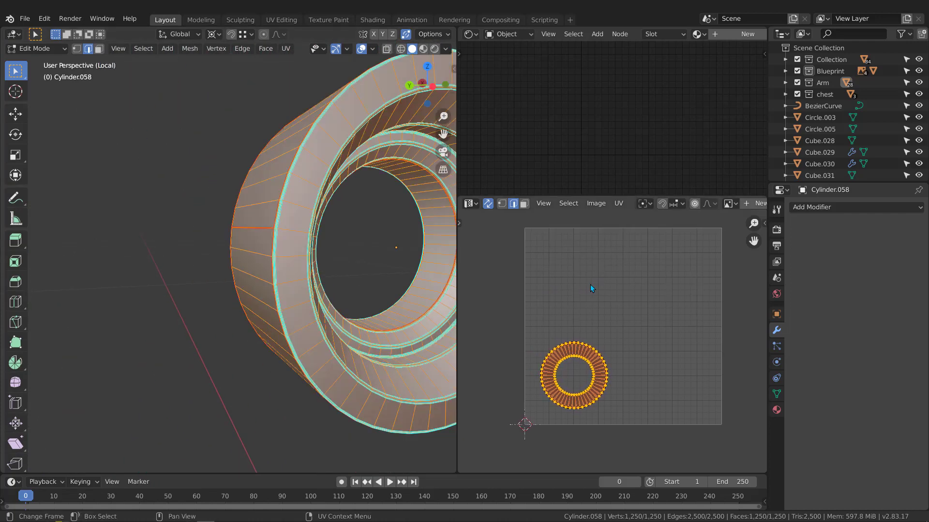
{"action": "key", "text": "u"}
{"action": "scroll", "coordinate": [296, 256], "scroll_direction": "down", "scroll_amount": 3}
{"action": "middle_click_drag", "start_coordinate": [296, 257], "coordinate": [216, 260]}
{"action": "key", "text": "Tab"}
Step: Return to the full model, assign the Checker material to the end piece and view it in material preview
{"action": "key", "text": "KP_Divide"}
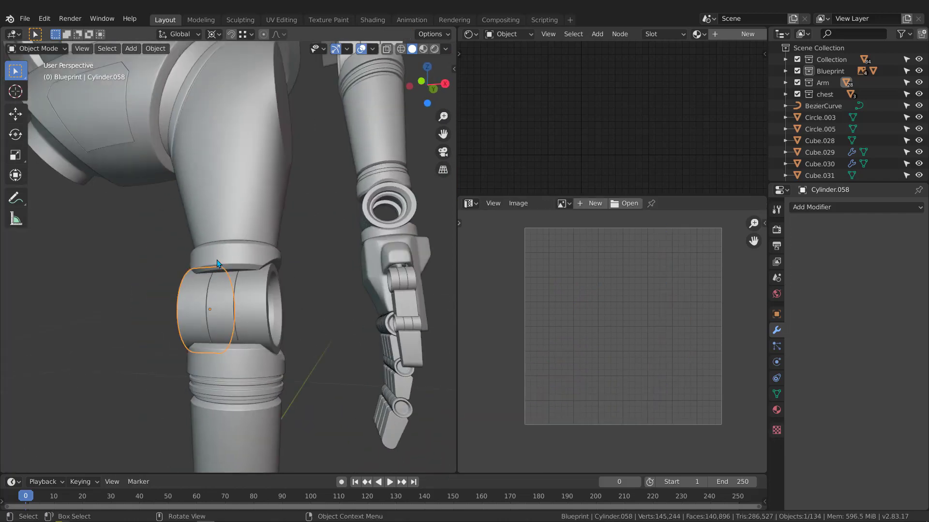
{"action": "middle_click_drag", "start_coordinate": [207, 310], "coordinate": [150, 325]}
{"action": "left_click", "coordinate": [698, 34]}
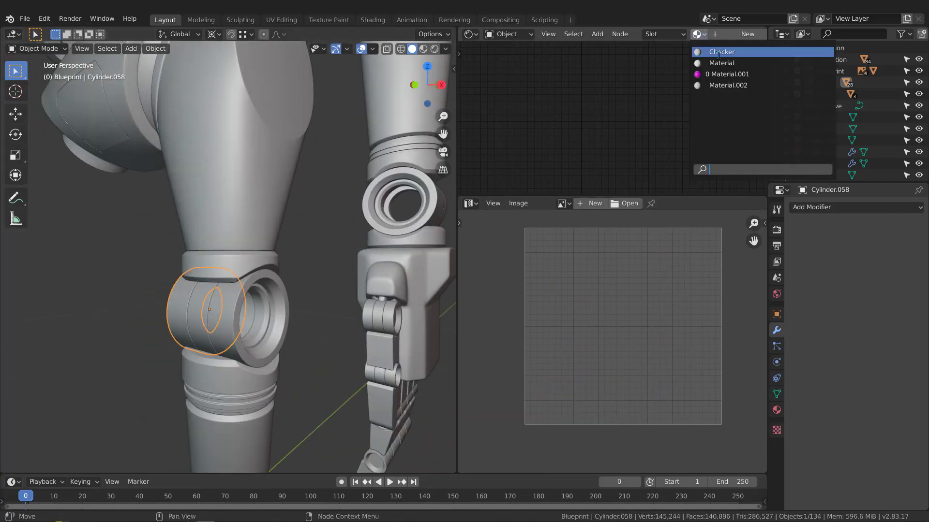
{"action": "left_click", "coordinate": [721, 52]}
{"action": "key", "text": "z"}
{"action": "left_click", "coordinate": [285, 284]}
{"action": "mouse_move", "coordinate": [213, 339]}
{"action": "middle_mouse_down"}
{"action": "mouse_move", "coordinate": [223, 307]}
{"action": "mouse_move", "coordinate": [281, 298]}
{"action": "mouse_move", "coordinate": [205, 311]}
{"action": "middle_mouse_up"}
Step: Link the Checker material from the unwrapped end piece to the other selected cylinder parts of the knee joint
{"action": "left_click", "coordinate": [224, 307]}
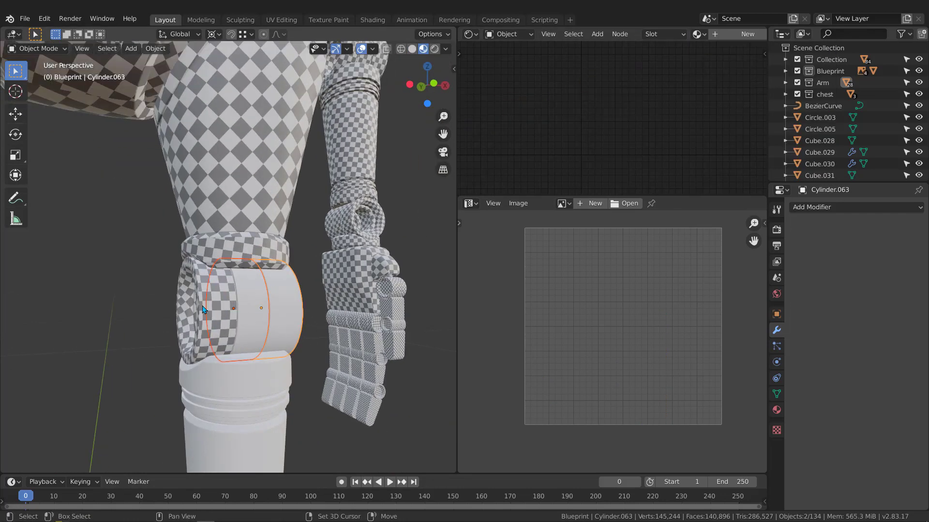
{"action": "left_click", "coordinate": [203, 310], "text": "shift"}
{"action": "key", "text": "ctrl+l"}
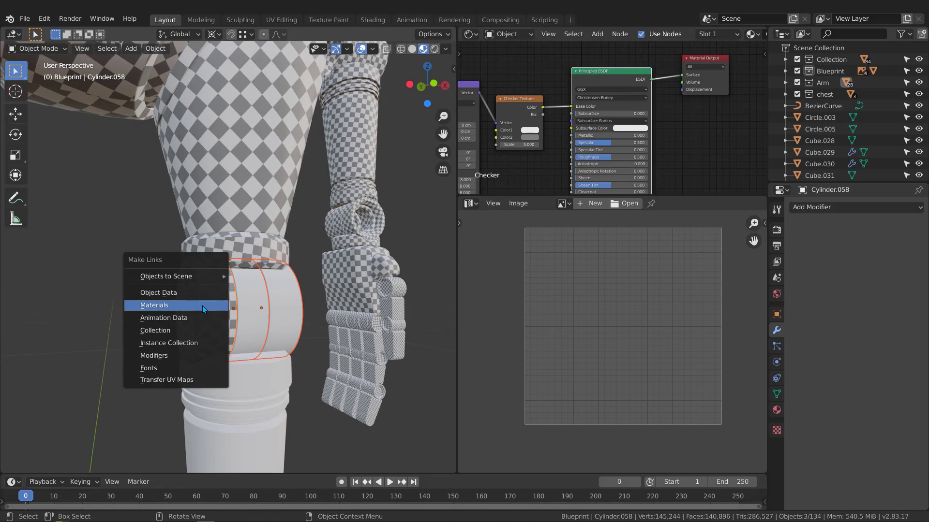
{"action": "left_click", "coordinate": [202, 305]}
Step: Select the grooved collar directly below the knee joint and isolate it in solid shading
{"action": "middle_click_drag", "start_coordinate": [202, 306], "coordinate": [329, 271]}
{"action": "left_click", "coordinate": [297, 279]}
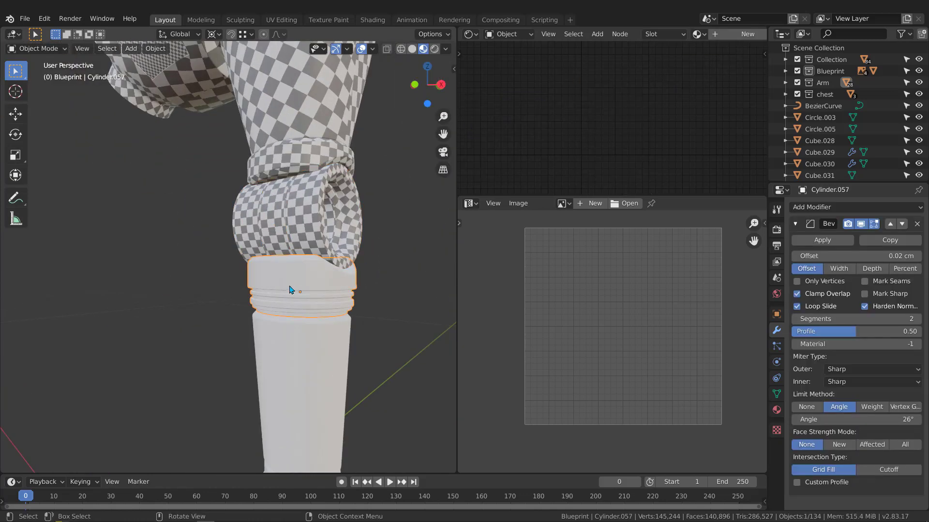
{"action": "key", "text": "z"}
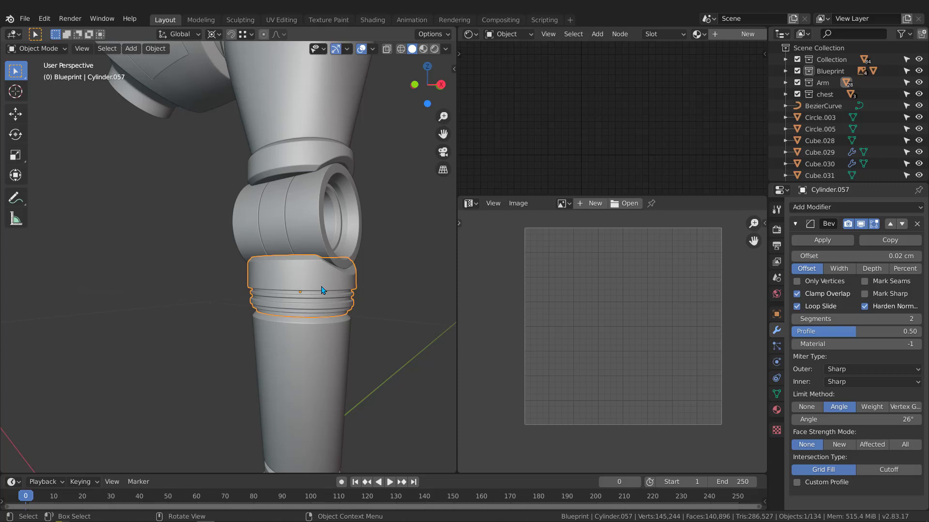
{"action": "key", "text": "KP_Divide"}
{"action": "middle_click_drag", "start_coordinate": [319, 290], "coordinate": [263, 299]}
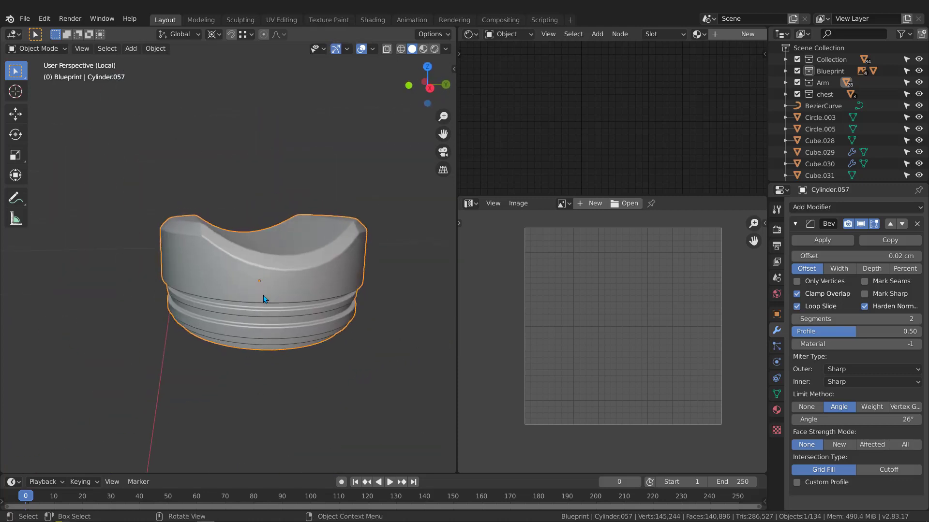
Step: Apply the grooved collar's Bevel modifier and its scale
{"action": "key", "text": "Tab"}
{"action": "scroll", "coordinate": [192, 236], "scroll_direction": "up", "scroll_amount": 3}
{"action": "middle_click_drag", "start_coordinate": [216, 245], "coordinate": [249, 282]}
{"action": "key", "text": "Tab"}
{"action": "left_click", "coordinate": [848, 240]}
{"action": "key", "text": "ctrl+a"}
{"action": "left_click", "coordinate": [193, 262]}
Step: Mark the edge loops around the grooved collar's curved upper rim and its lower rim as seams
{"action": "key", "text": "Tab"}
{"action": "scroll", "coordinate": [229, 269], "scroll_direction": "up", "scroll_amount": 3}
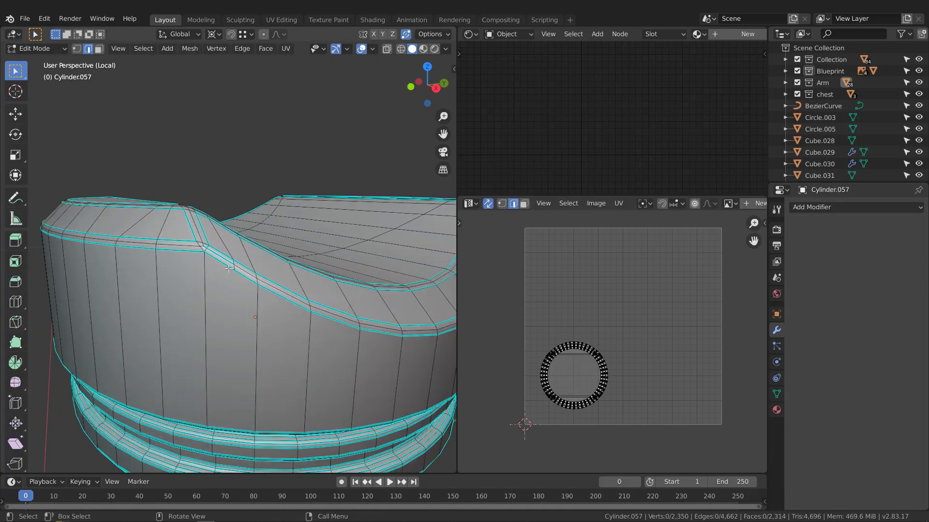
{"action": "left_click", "coordinate": [228, 269], "text": "alt"}
{"action": "scroll", "coordinate": [223, 266], "scroll_direction": "down", "scroll_amount": 2}
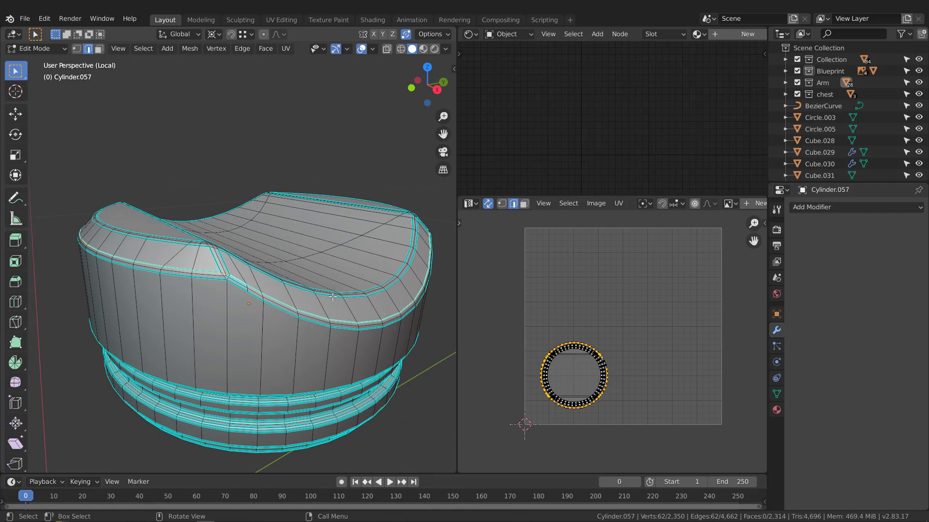
{"action": "middle_click_drag", "start_coordinate": [332, 296], "coordinate": [234, 130]}
{"action": "key", "text": "q"}
{"action": "scroll", "coordinate": [242, 172], "scroll_direction": "up", "scroll_amount": 3}
{"action": "left_click", "coordinate": [238, 176], "text": "alt"}
{"action": "key", "text": "q"}
{"action": "left_click", "coordinate": [244, 202]}
Step: Select the edge path running across the collar's grooved wall between both rim seams and mark it as a seam
{"action": "scroll", "coordinate": [237, 203], "scroll_direction": "down", "scroll_amount": 1}
{"action": "left_click", "coordinate": [229, 207]}
{"action": "scroll", "coordinate": [230, 198], "scroll_direction": "up", "scroll_amount": 3}
{"action": "left_click", "coordinate": [229, 195]}
{"action": "scroll", "coordinate": [229, 196], "scroll_direction": "down", "scroll_amount": 2}
{"action": "scroll", "coordinate": [251, 276], "scroll_direction": "up", "scroll_amount": 3}
{"action": "scroll", "coordinate": [251, 276], "scroll_direction": "down", "scroll_amount": 3}
{"action": "middle_click_drag", "start_coordinate": [237, 438], "coordinate": [234, 317], "text": "shift"}
{"action": "scroll", "coordinate": [234, 317], "scroll_direction": "up", "scroll_amount": 2}
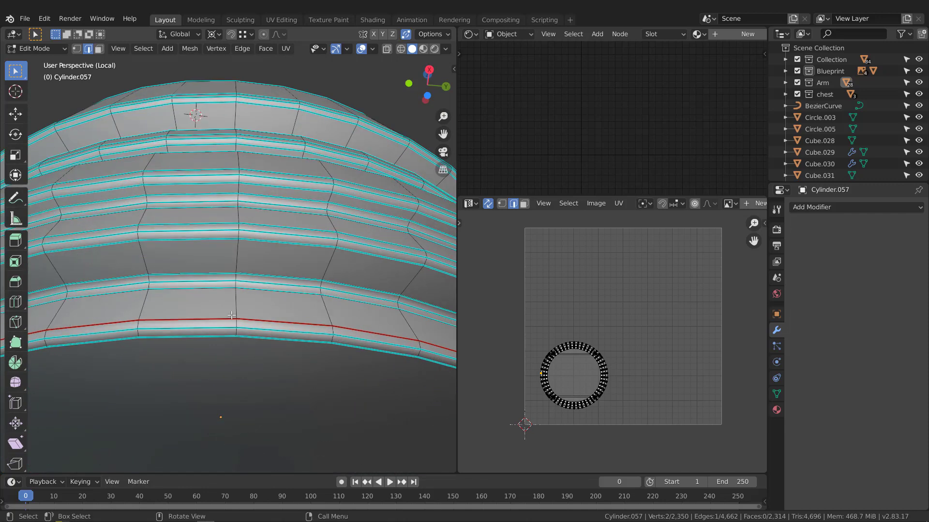
{"action": "scroll", "coordinate": [236, 323], "scroll_direction": "up", "scroll_amount": 1}
{"action": "left_click", "coordinate": [237, 312], "text": "ctrl"}
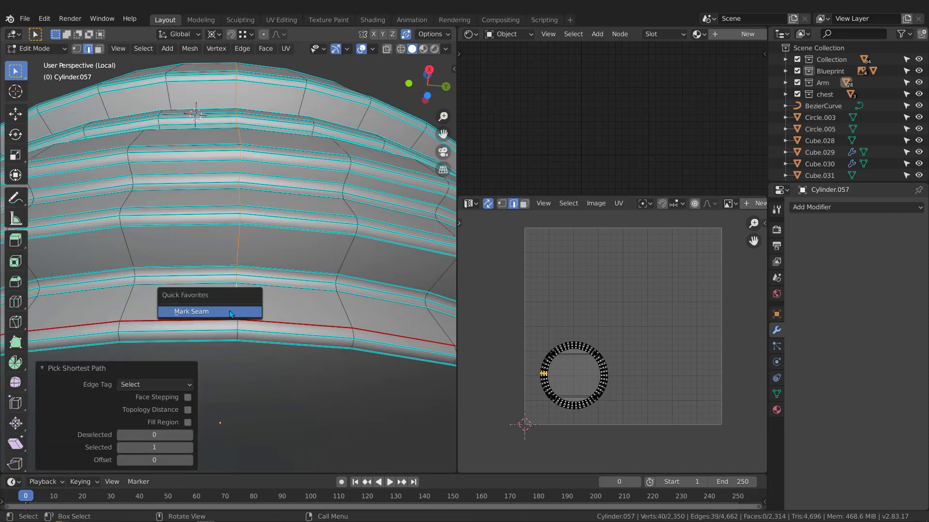
{"action": "key", "text": "q"}
{"action": "left_click", "coordinate": [234, 304]}
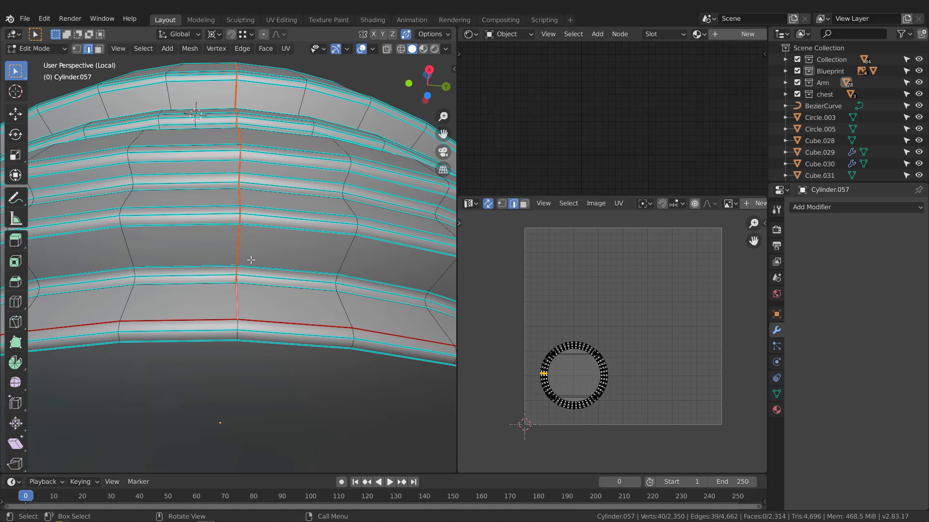
Step: Select the entire grooved collar mesh, unwrap it and return to Object Mode
{"action": "scroll", "coordinate": [251, 260], "scroll_direction": "down", "scroll_amount": 6}
{"action": "middle_click_drag", "start_coordinate": [252, 263], "coordinate": [208, 279]}
{"action": "key", "text": "Tab"}
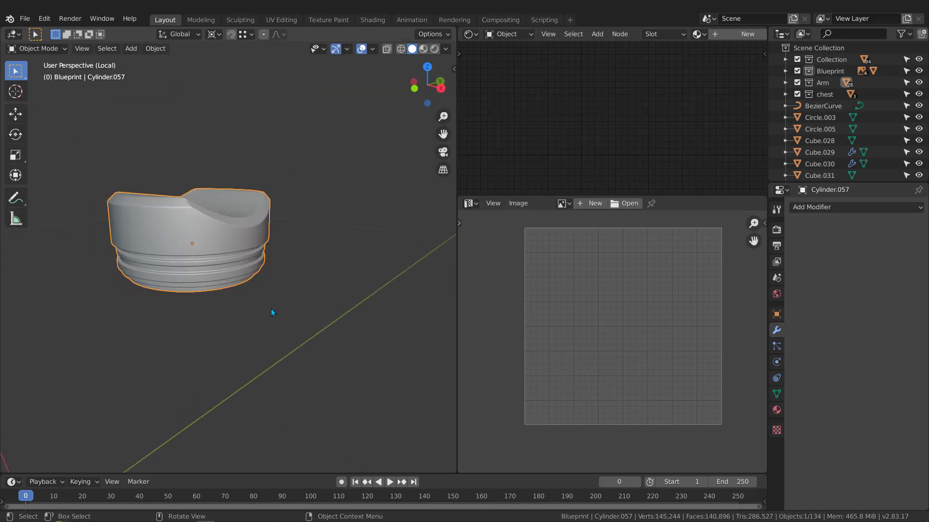
{"action": "key", "text": "Tab"}
{"action": "key", "text": "a"}
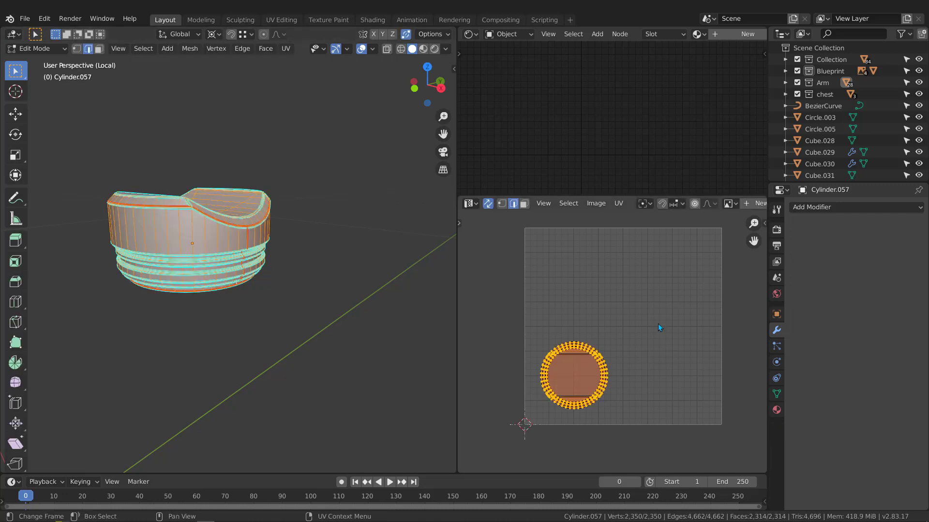
{"action": "key", "text": "u"}
{"action": "scroll", "coordinate": [356, 274], "scroll_direction": "down", "scroll_amount": 2}
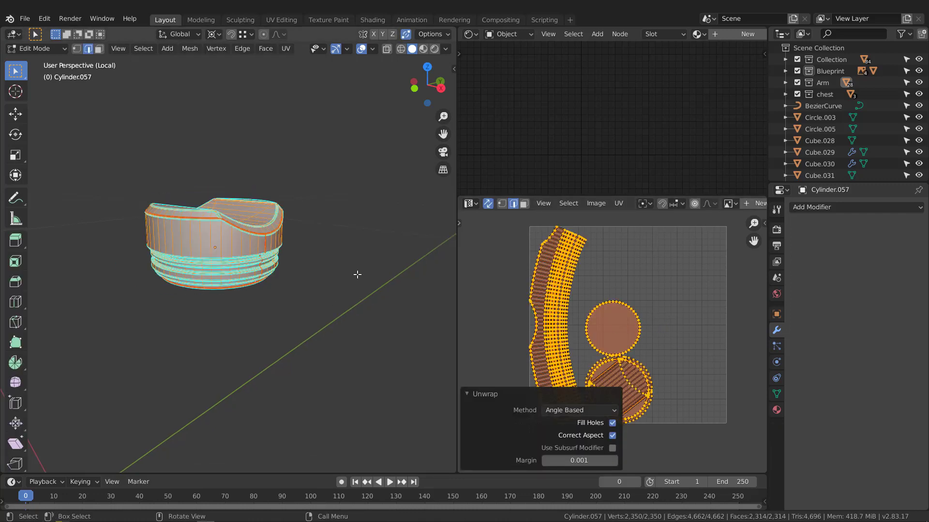
{"action": "middle_click_drag", "start_coordinate": [246, 281], "coordinate": [255, 280]}
{"action": "key", "text": "Tab"}
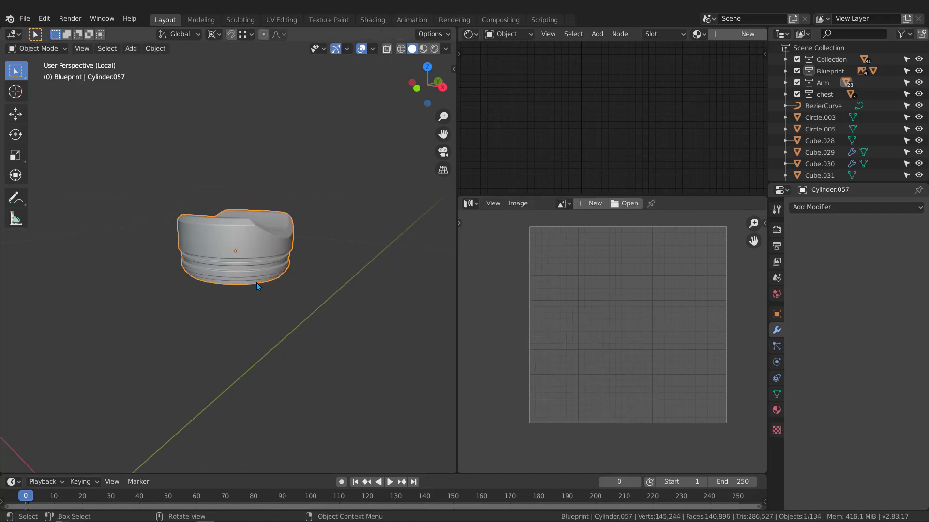
Step: Assign the Checker material to the grooved collar and return to the full model
{"action": "left_click", "coordinate": [702, 34]}
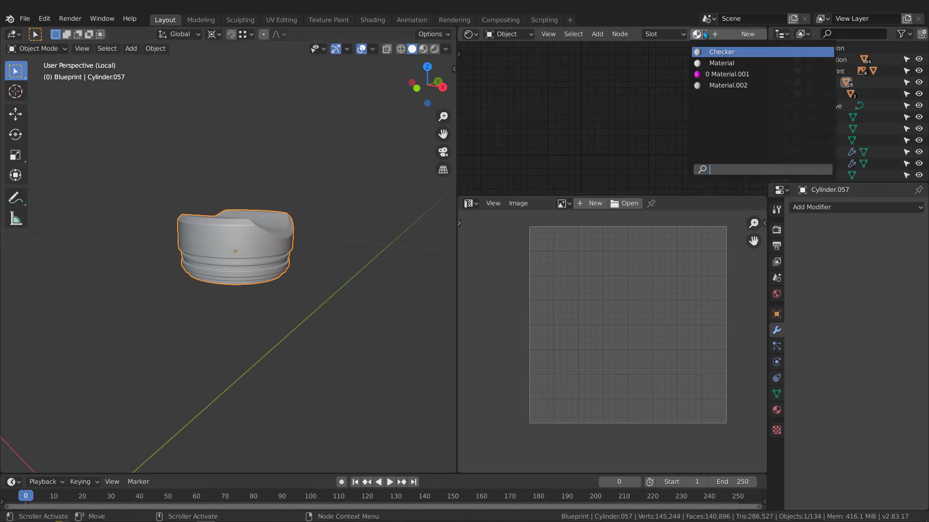
{"action": "left_click", "coordinate": [721, 52]}
{"action": "key", "text": "KP_Divide"}
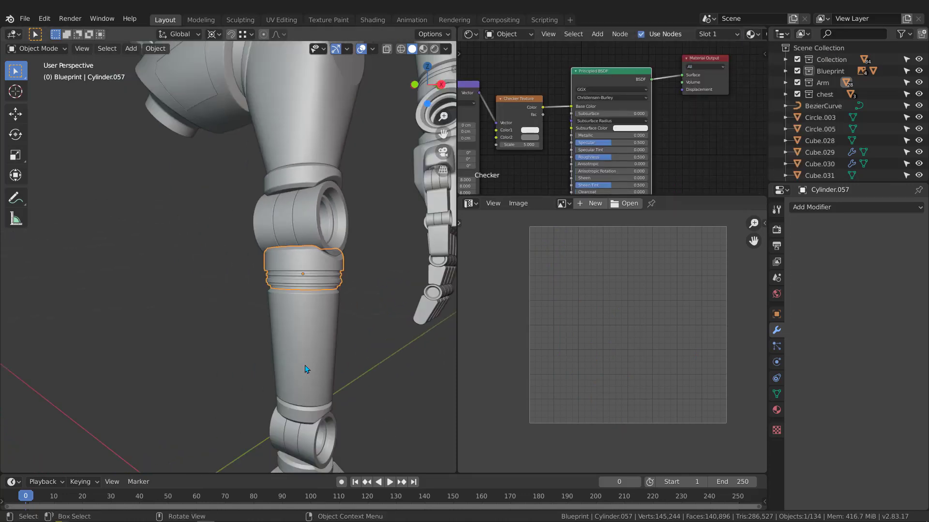
Step: Isolate the tapered shin cylinder below the collar and apply its Bevel modifier and scale
{"action": "left_click", "coordinate": [306, 369]}
{"action": "key", "text": "KP_Divide"}
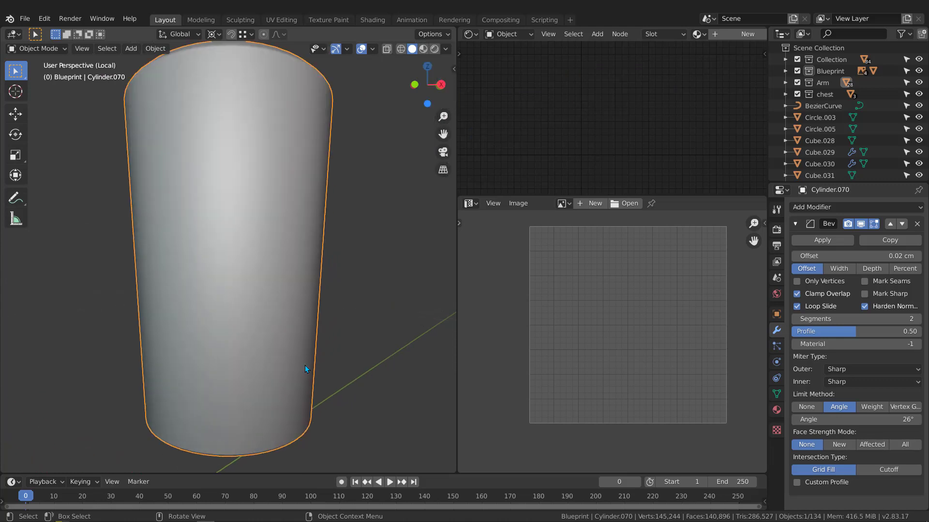
{"action": "key", "text": "Tab"}
{"action": "middle_click_drag", "start_coordinate": [215, 186], "coordinate": [212, 249]}
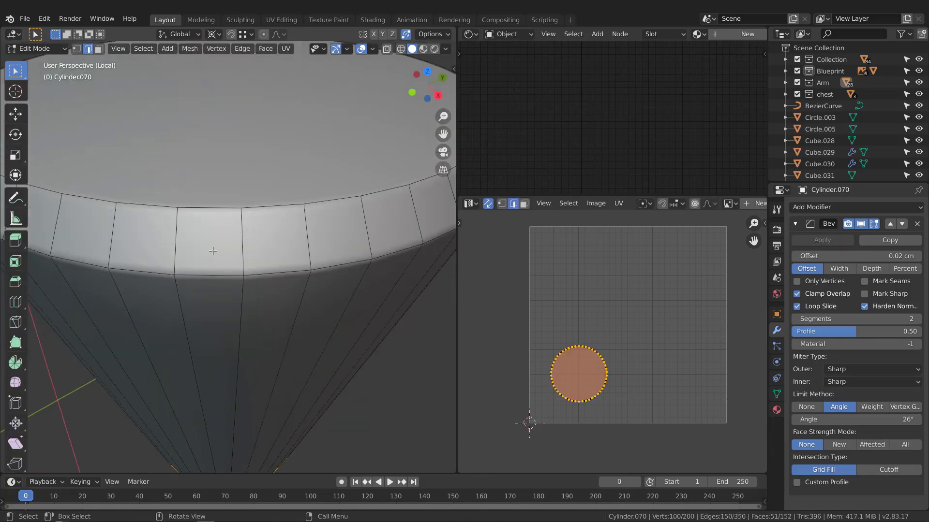
{"action": "scroll", "coordinate": [228, 246], "scroll_direction": "down", "scroll_amount": 1}
{"action": "key", "text": "Tab"}
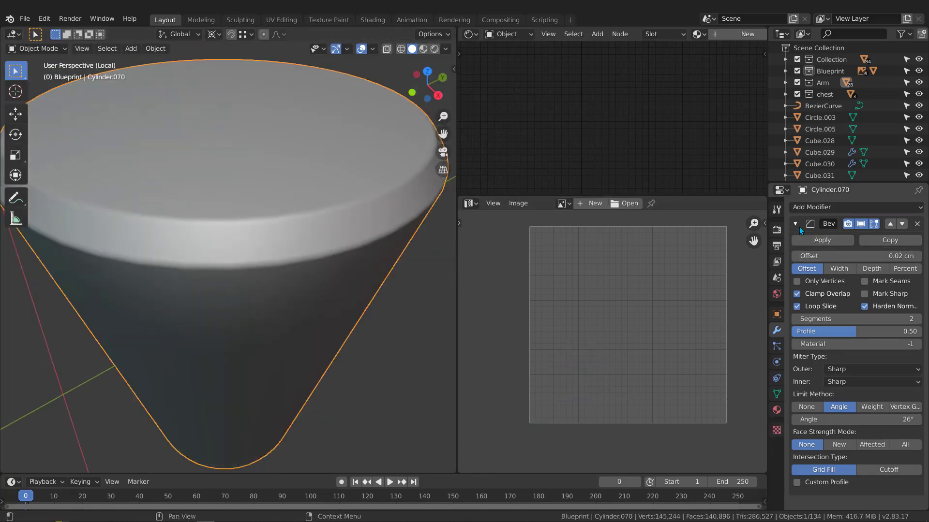
{"action": "left_click", "coordinate": [814, 240]}
{"action": "middle_click_drag", "start_coordinate": [227, 285], "coordinate": [245, 232]}
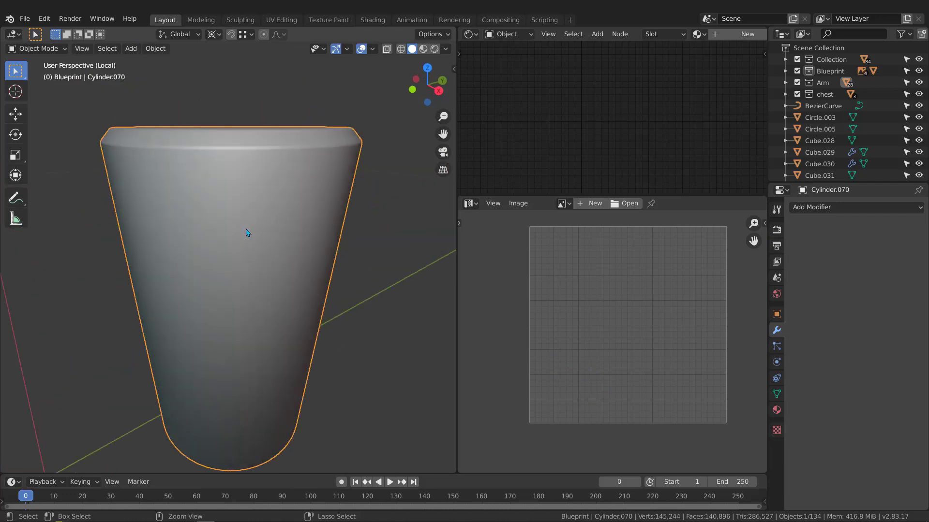
{"action": "key", "text": "ctrl+a"}
{"action": "left_click", "coordinate": [219, 228]}
Step: Mark the edge loop just below the shin cylinder's upper rim as a seam in Edit Mode
{"action": "key", "text": "Tab"}
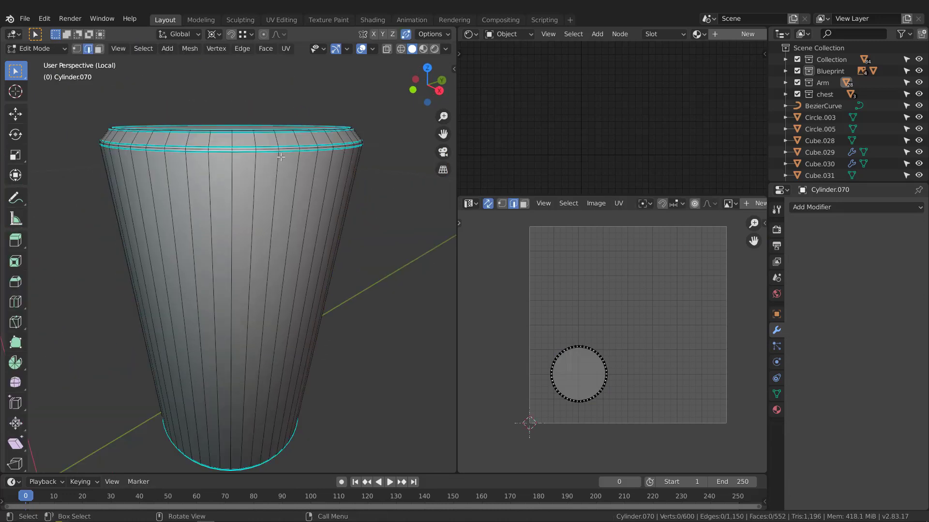
{"action": "middle_click_drag", "start_coordinate": [281, 157], "coordinate": [269, 151]}
{"action": "scroll", "coordinate": [272, 177], "scroll_direction": "down", "scroll_amount": 2}
{"action": "scroll", "coordinate": [251, 155], "scroll_direction": "up", "scroll_amount": 2}
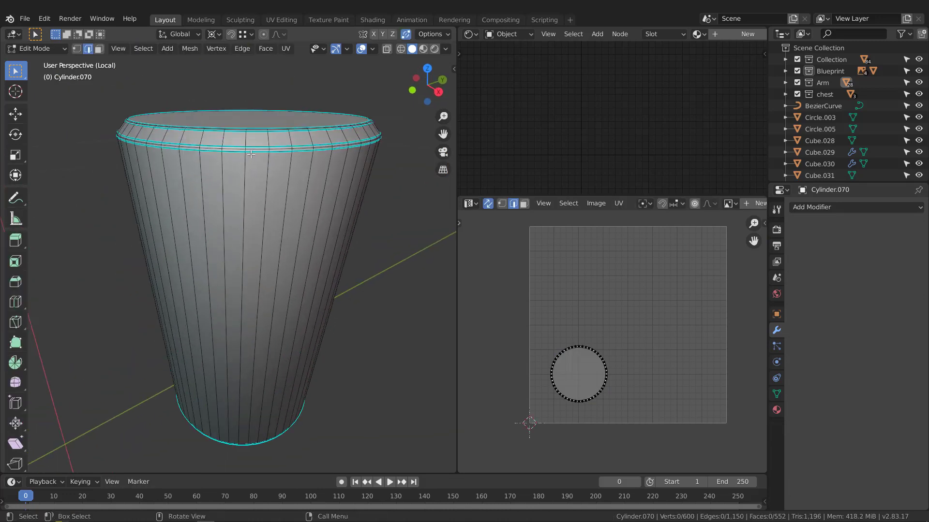
{"action": "left_click", "coordinate": [251, 157]}
{"action": "scroll", "coordinate": [251, 159], "scroll_direction": "down", "scroll_amount": 3}
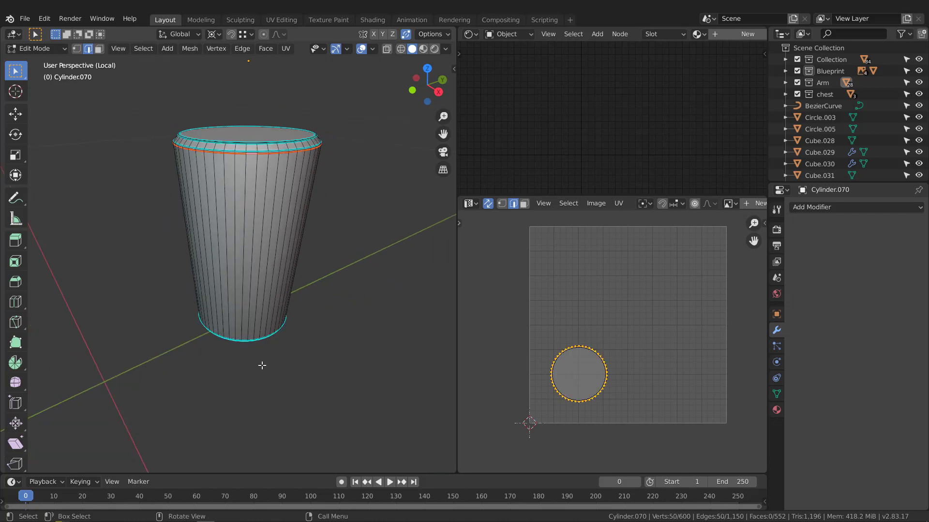
Step: Mark the edge loop at the shin's lower rim and one lengthwise edge along its wall as seams
{"action": "middle_click_drag", "start_coordinate": [261, 365], "coordinate": [264, 329]}
{"action": "scroll", "coordinate": [265, 372], "scroll_direction": "up", "scroll_amount": 5}
{"action": "middle_click_drag", "start_coordinate": [266, 372], "coordinate": [279, 341]}
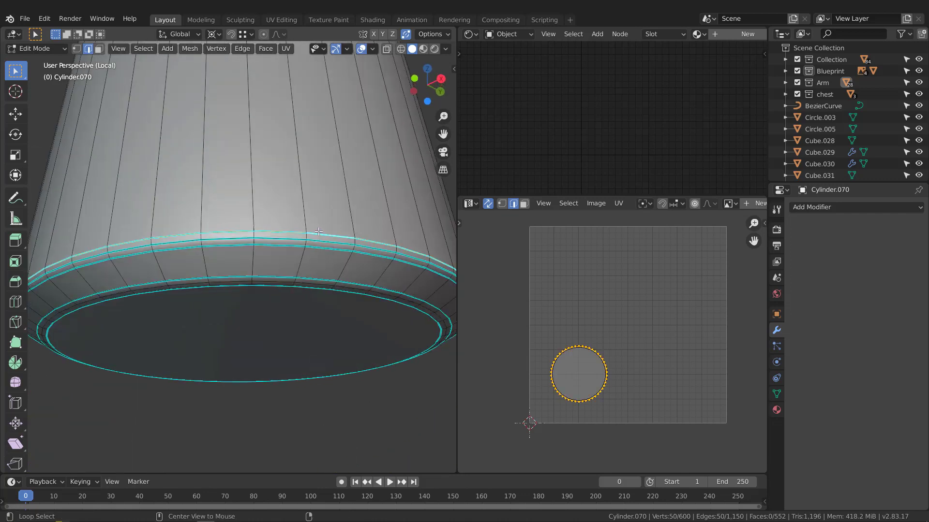
{"action": "left_click", "coordinate": [318, 232], "text": "alt"}
{"action": "middle_click_drag", "start_coordinate": [319, 232], "coordinate": [239, 313]}
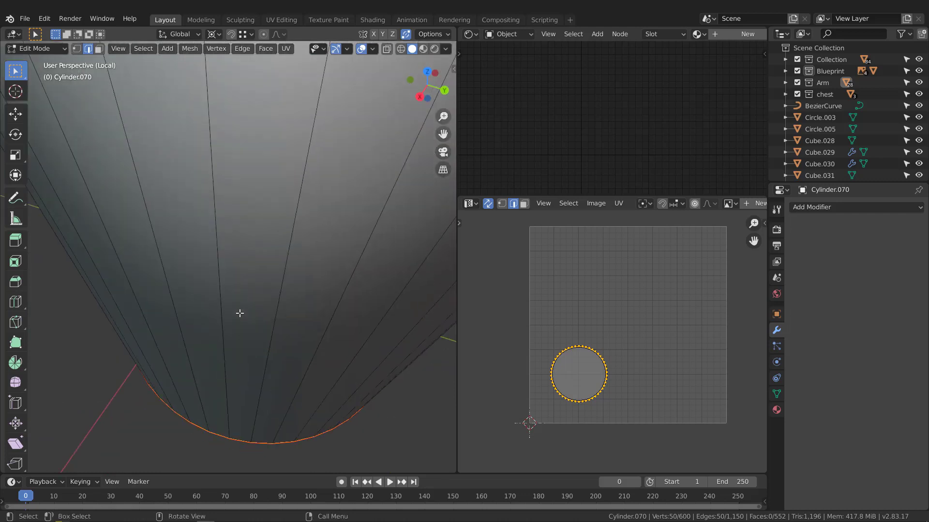
{"action": "scroll", "coordinate": [251, 305], "scroll_direction": "down", "scroll_amount": 4}
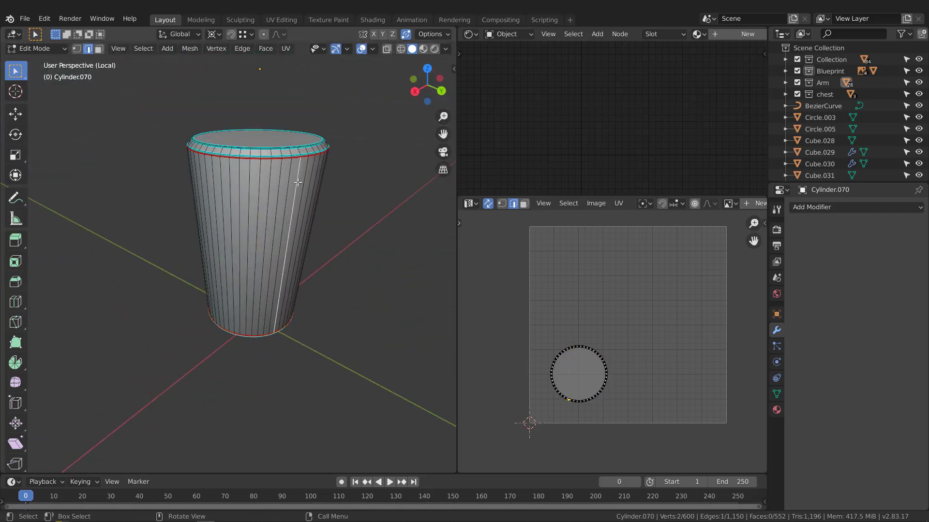
Step: Select the entire shin cylinder mesh, unwrap it and return to Object Mode
{"action": "key", "text": "a"}
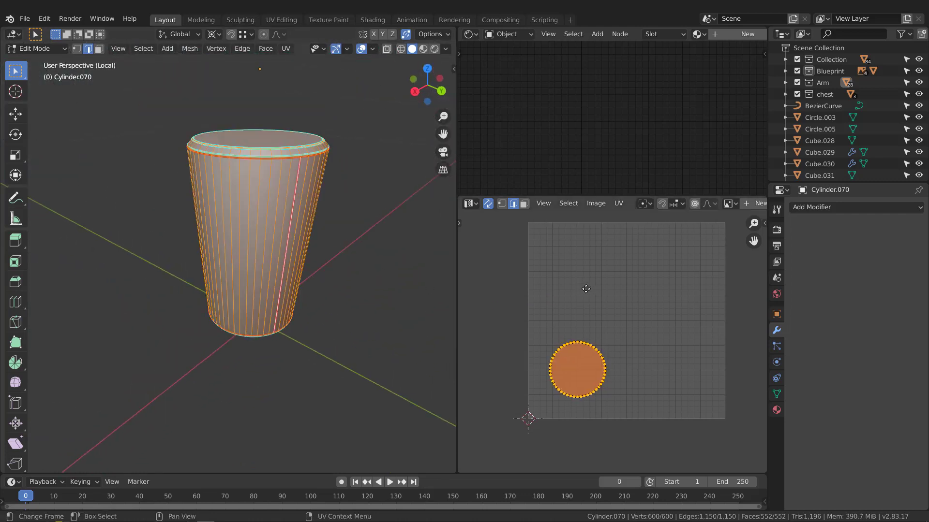
{"action": "key", "text": "u"}
{"action": "left_click", "coordinate": [304, 293]}
{"action": "middle_click_drag", "start_coordinate": [305, 293], "coordinate": [325, 287]}
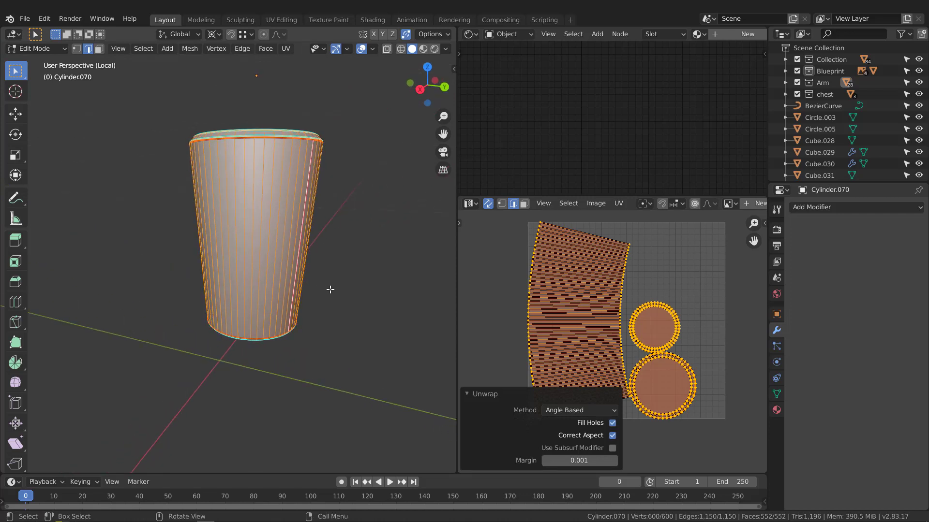
{"action": "key", "text": "Tab"}
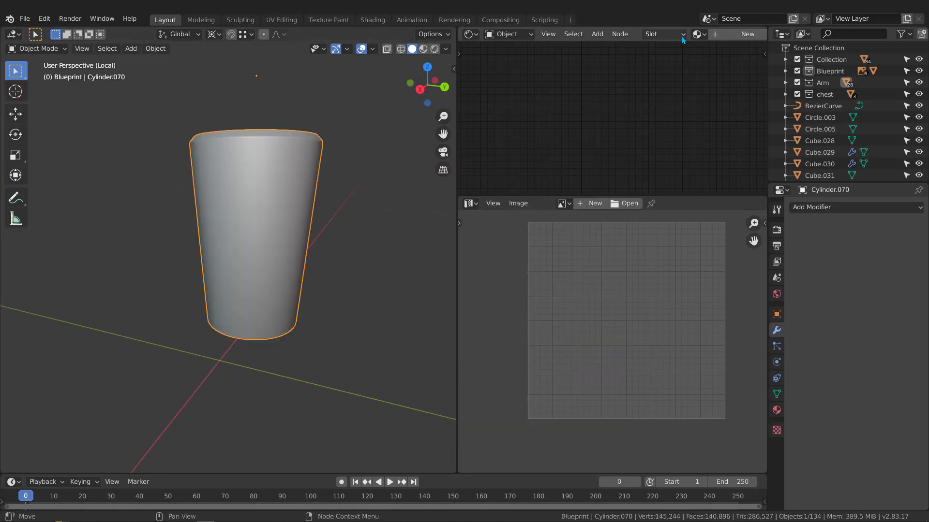
Step: Assign the Checker material to the shin cylinder and inspect it in material preview
{"action": "left_click", "coordinate": [702, 36]}
{"action": "left_click", "coordinate": [708, 52]}
{"action": "middle_click_drag", "start_coordinate": [289, 188], "coordinate": [299, 193]}
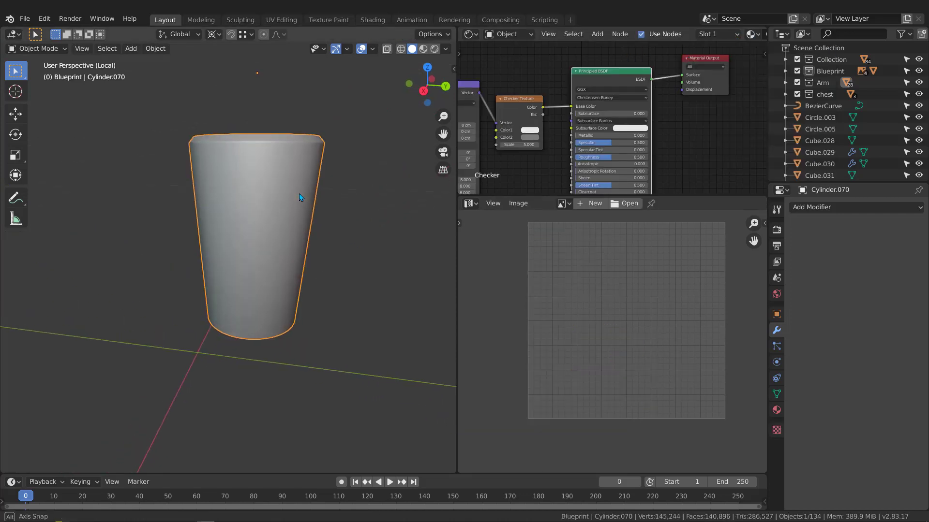
{"action": "key", "text": "z"}
{"action": "middle_click_drag", "start_coordinate": [316, 315], "coordinate": [323, 215]}
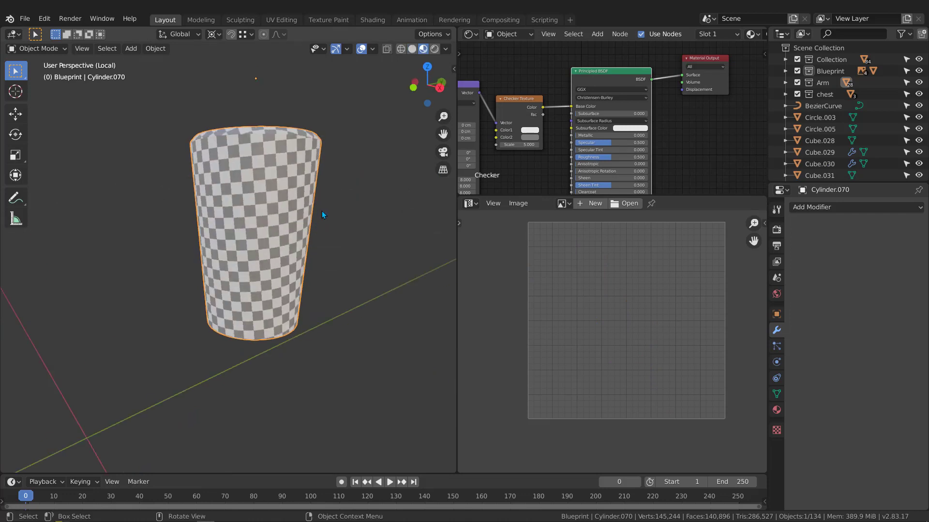
Step: Return to the full model and isolate the collar between the shin and the ankle joint
{"action": "key", "text": "slash"}
{"action": "scroll", "coordinate": [321, 211], "scroll_direction": "down", "scroll_amount": 5}
{"action": "middle_click_drag", "start_coordinate": [307, 288], "coordinate": [315, 274]}
{"action": "scroll", "coordinate": [314, 277], "scroll_direction": "up", "scroll_amount": 5}
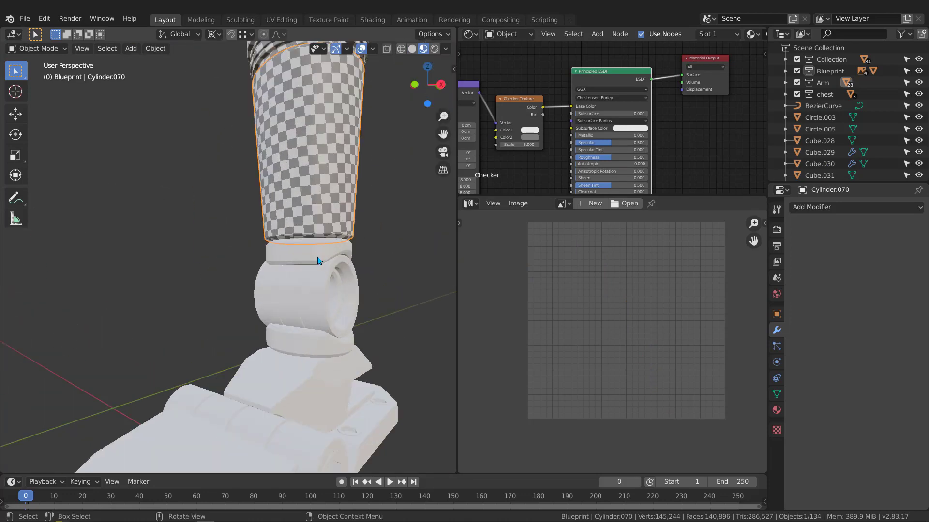
{"action": "left_click", "coordinate": [318, 257]}
{"action": "key", "text": "slash"}
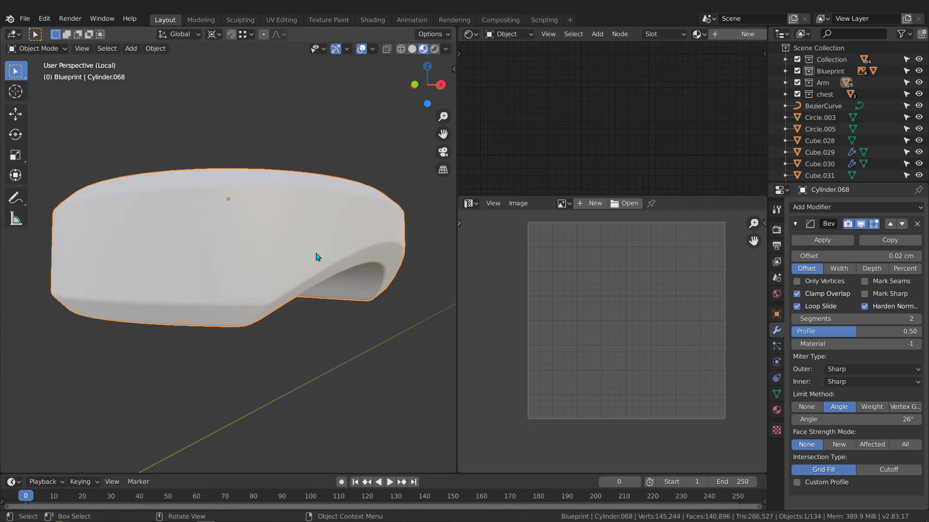
Step: Switch to solid shading, apply the ankle collar's scale and Bevel modifier, and enter Edit Mode
{"action": "mouse_move", "coordinate": [318, 256]}
{"action": "middle_mouse_down"}
{"action": "mouse_move", "coordinate": [292, 294]}
{"action": "mouse_move", "coordinate": [269, 263]}
{"action": "mouse_move", "coordinate": [249, 269]}
{"action": "middle_mouse_up"}
{"action": "key", "text": "z"}
{"action": "key", "text": "ctrl+a"}
{"action": "left_click", "coordinate": [227, 264]}
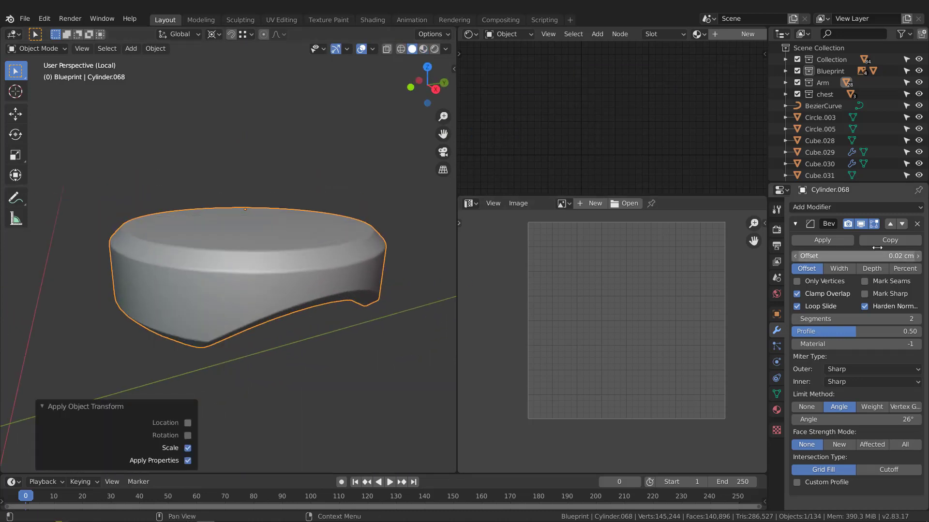
{"action": "left_click", "coordinate": [822, 240]}
{"action": "key", "text": "Tab"}
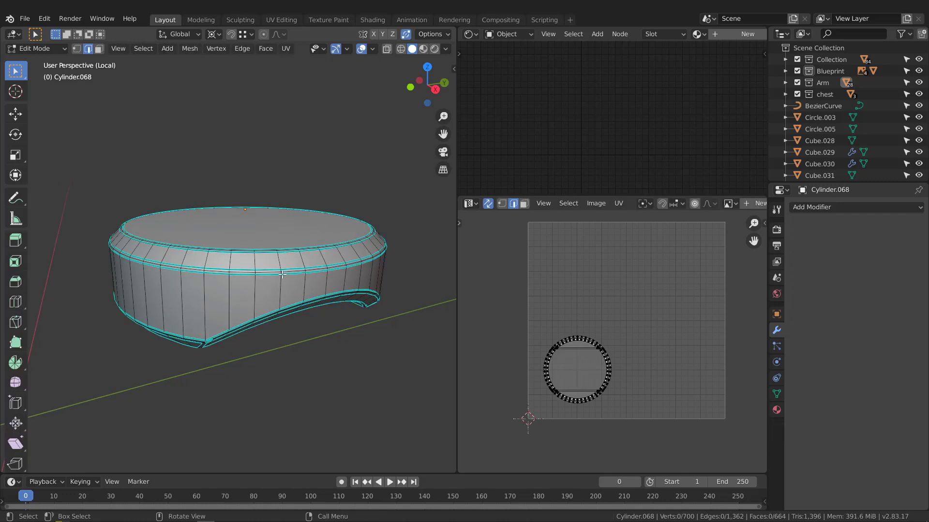
Step: Mark seams around the ankle collar's upper outer edge loop and the curved loop along its lower cutout
{"action": "scroll", "coordinate": [282, 275], "scroll_direction": "up", "scroll_amount": 3}
{"action": "left_click", "coordinate": [282, 274], "text": "alt"}
{"action": "middle_click_drag", "start_coordinate": [282, 274], "coordinate": [256, 255]}
{"action": "key", "text": "q"}
{"action": "left_click", "coordinate": [257, 256]}
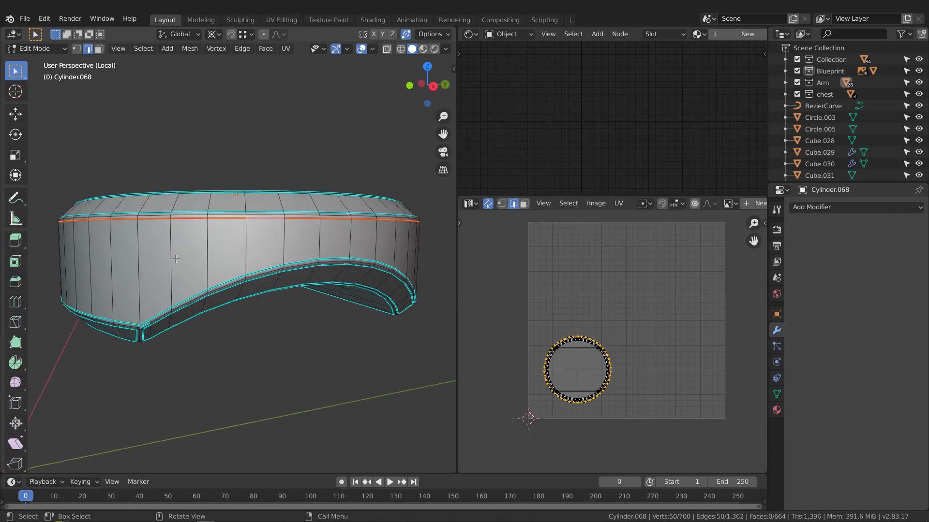
{"action": "middle_click_drag", "start_coordinate": [176, 259], "coordinate": [166, 210]}
{"action": "scroll", "coordinate": [165, 209], "scroll_direction": "up", "scroll_amount": 2}
{"action": "left_click", "coordinate": [178, 250]}
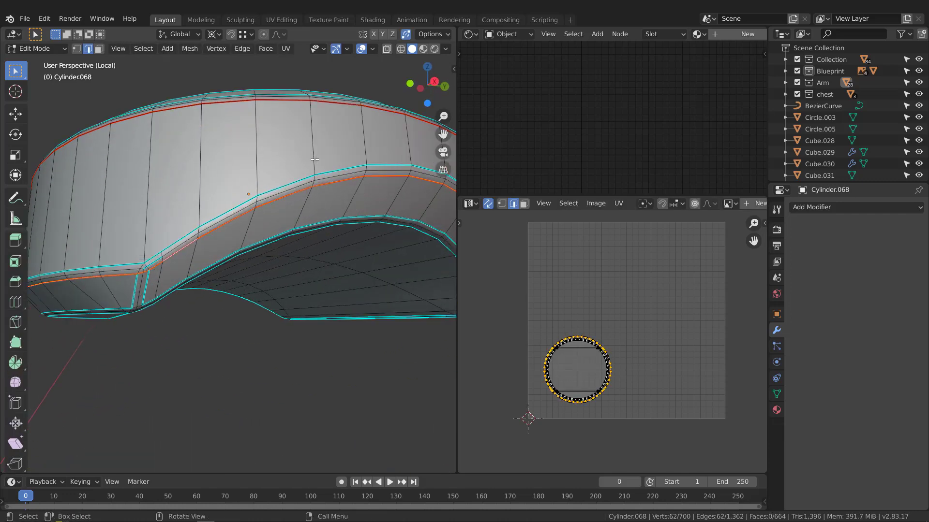
Step: Mark a vertical seam across the collar's outer wall between the upper and lower seam loops
{"action": "left_click", "coordinate": [369, 137]}
{"action": "mouse_move", "coordinate": [369, 137]}
{"action": "middle_mouse_down"}
{"action": "mouse_move", "coordinate": [352, 198]}
{"action": "mouse_move", "coordinate": [284, 216]}
{"action": "middle_mouse_up"}
{"action": "left_click", "coordinate": [329, 204]}
{"action": "key", "text": "shift+z"}
{"action": "key", "text": "shift+z"}
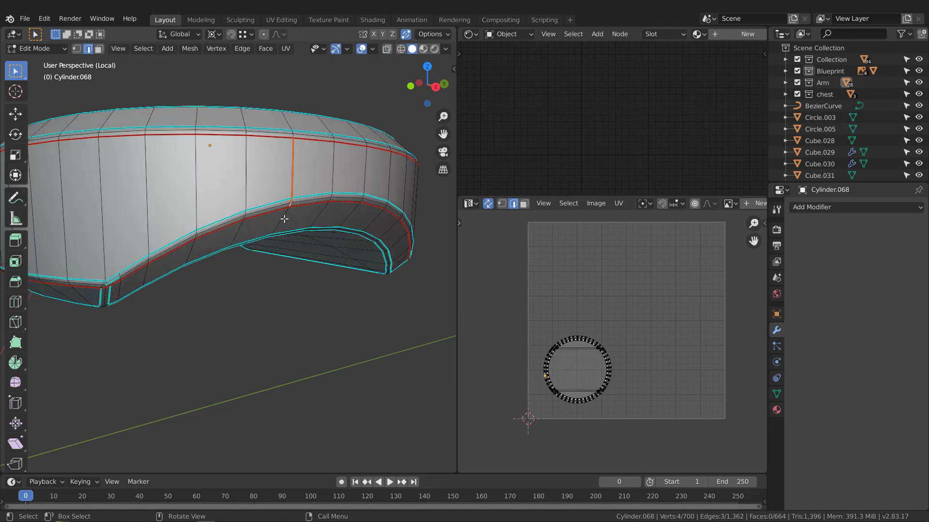
Step: Select the entire ankle collar mesh, unwrap it and return to Object Mode
{"action": "key", "text": "a"}
{"action": "middle_click_drag", "start_coordinate": [610, 313], "coordinate": [619, 311]}
{"action": "key", "text": "u"}
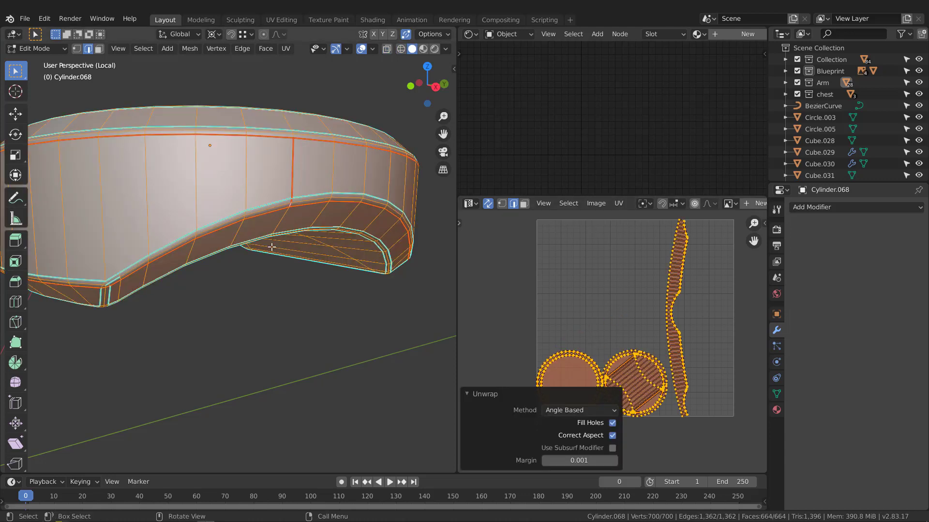
{"action": "scroll", "coordinate": [271, 246], "scroll_direction": "down", "scroll_amount": 5}
{"action": "middle_click_drag", "start_coordinate": [270, 245], "coordinate": [262, 236]}
{"action": "key", "text": "Tab"}
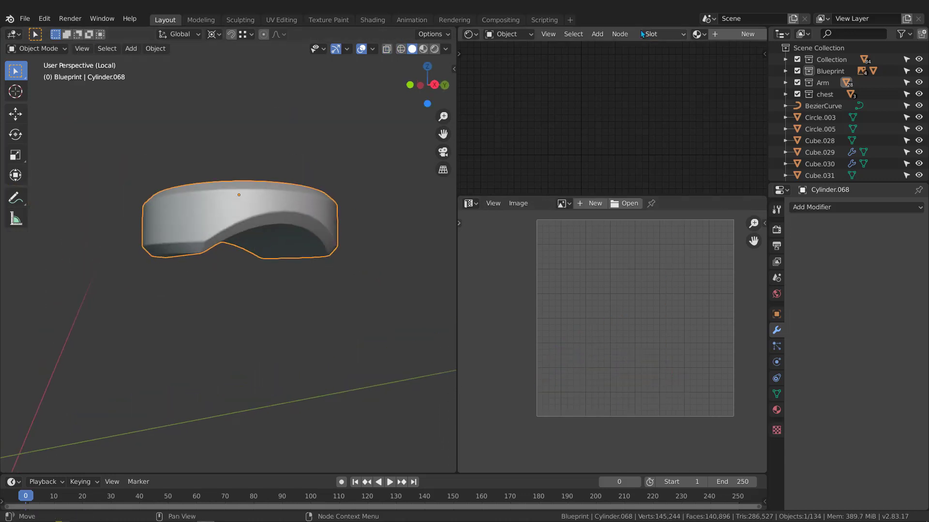
Step: Assign the Checker material to the ankle collar
{"action": "left_click", "coordinate": [702, 37]}
{"action": "left_click", "coordinate": [707, 50]}
{"action": "middle_click_drag", "start_coordinate": [211, 263], "coordinate": [214, 260]}
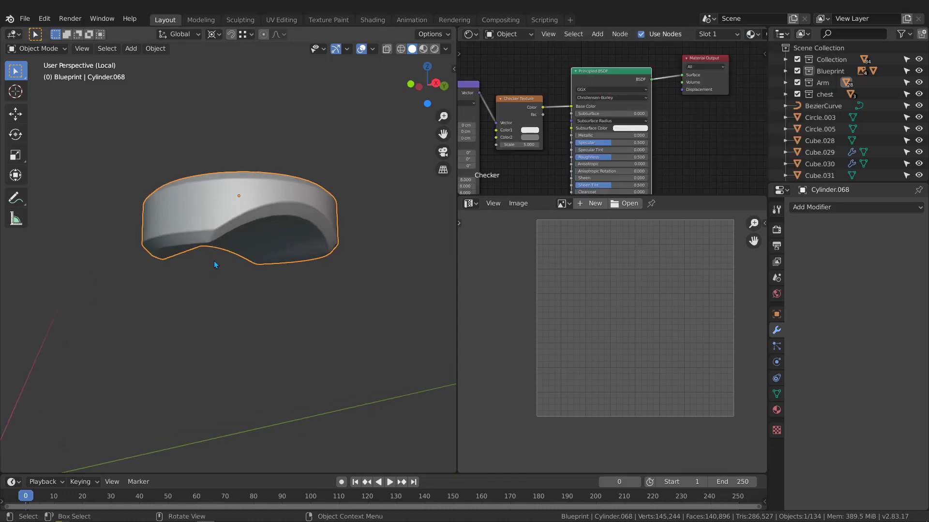
Step: Return to the full model and isolate the stepped end ring of the ankle joint
{"action": "key", "text": "KP_Divide"}
{"action": "middle_click_drag", "start_coordinate": [274, 286], "coordinate": [310, 296]}
{"action": "left_click", "coordinate": [269, 283]}
{"action": "key", "text": "KP_Divide"}
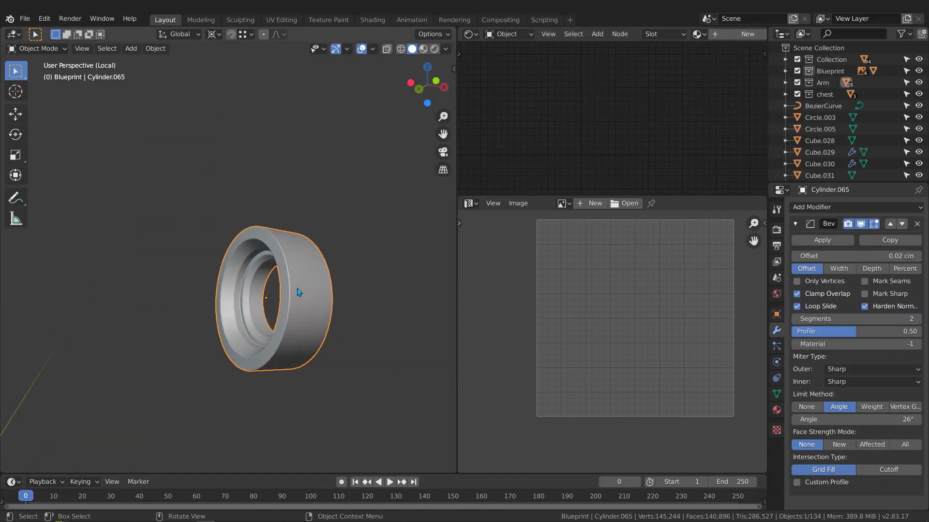
Step: Apply the stepped end ring's scale and Bevel modifier, and enter Edit Mode
{"action": "key", "text": "ctrl+a"}
{"action": "left_click", "coordinate": [294, 290]}
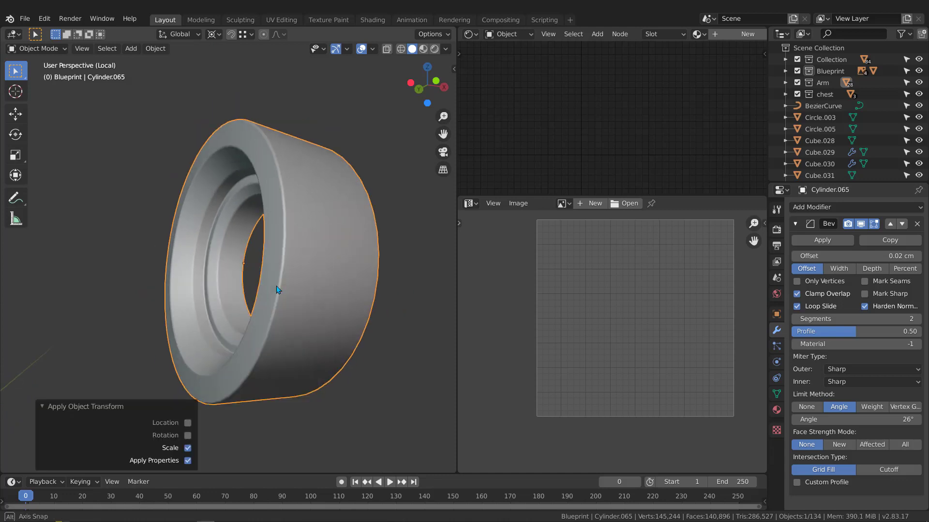
{"action": "left_click", "coordinate": [837, 242]}
{"action": "key", "text": "Tab"}
{"action": "scroll", "coordinate": [289, 217], "scroll_direction": "up", "scroll_amount": 2}
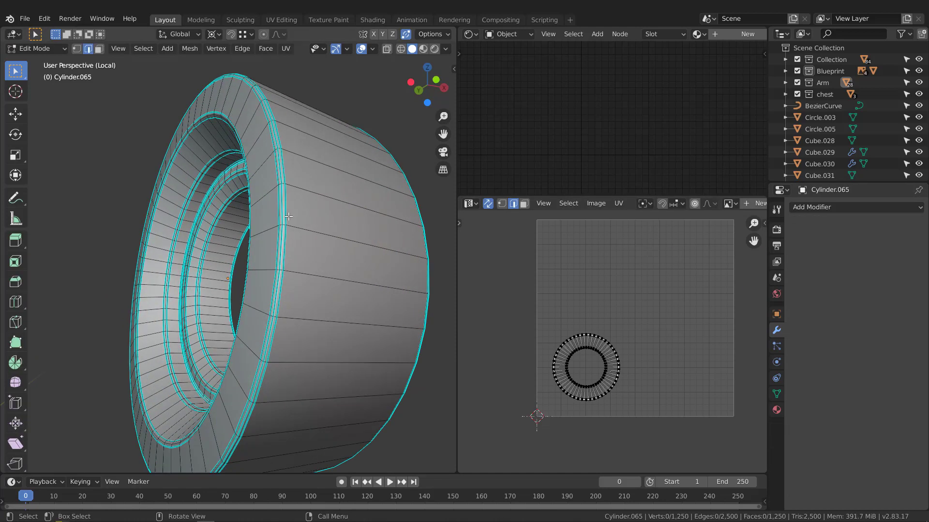
Step: Mark seams around both rim loops of the end ring's outer wall and along one edge crossing it
{"action": "middle_click_drag", "start_coordinate": [308, 224], "coordinate": [223, 159]}
{"action": "left_click", "coordinate": [197, 133], "text": "alt+shift"}
{"action": "scroll", "coordinate": [230, 193], "scroll_direction": "down", "scroll_amount": 2}
{"action": "key", "text": "q"}
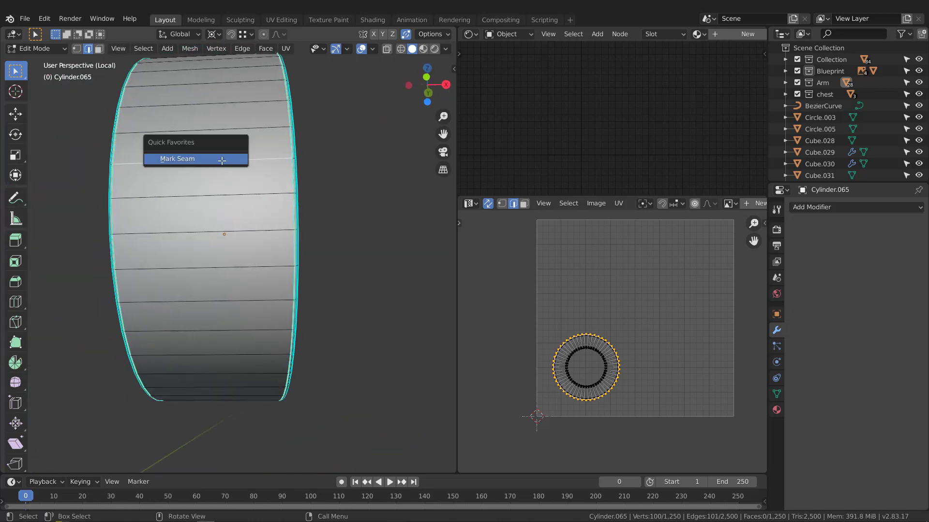
{"action": "left_click", "coordinate": [222, 160]}
Step: Mark seams around both loops of the end ring's inner recess wall and along one edge joining them
{"action": "middle_click_drag", "start_coordinate": [342, 185], "coordinate": [278, 189]}
{"action": "scroll", "coordinate": [144, 184], "scroll_direction": "up", "scroll_amount": 3}
{"action": "scroll", "coordinate": [143, 184], "scroll_direction": "up", "scroll_amount": 1}
{"action": "left_click", "coordinate": [147, 185], "text": "alt"}
{"action": "key", "text": "q"}
{"action": "left_click", "coordinate": [147, 186]}
{"action": "scroll", "coordinate": [280, 188], "scroll_direction": "up", "scroll_amount": 2}
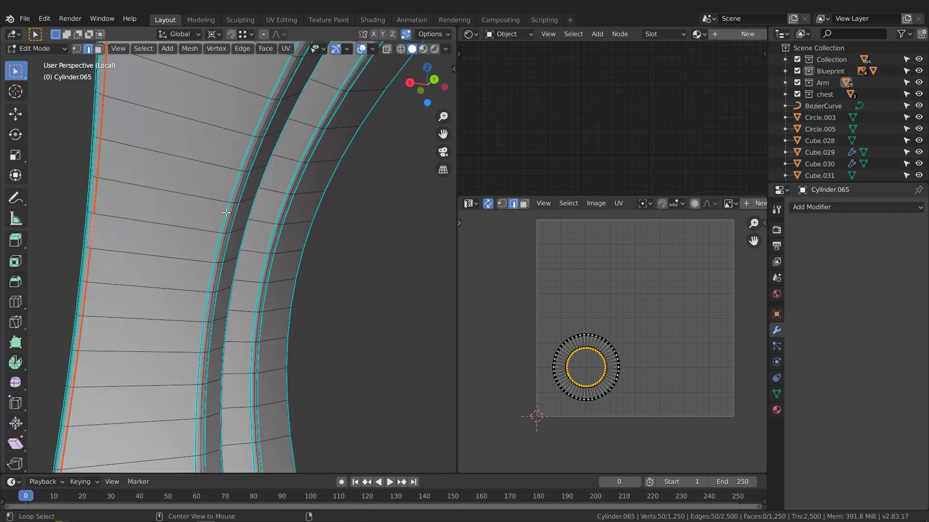
{"action": "left_click", "coordinate": [167, 228]}
{"action": "key", "text": "q"}
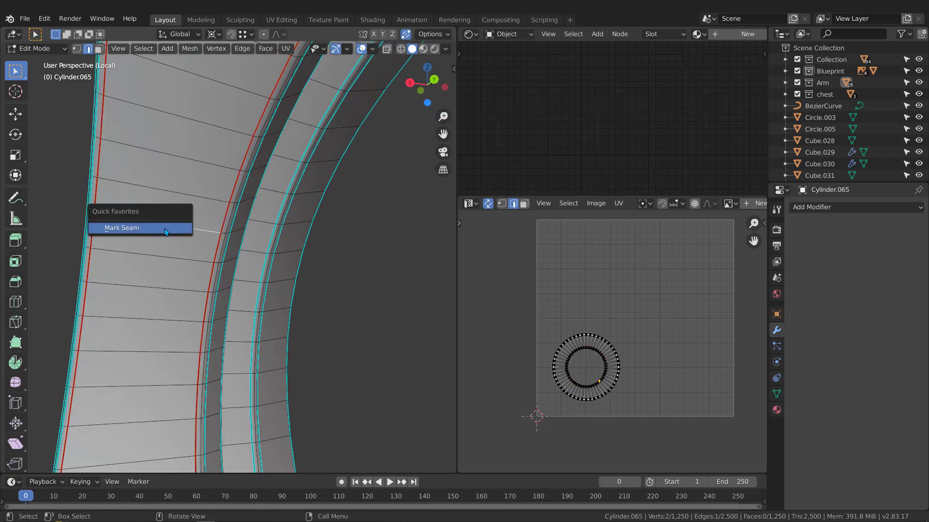
Step: Select the entire stepped end ring mesh, unwrap it and return to Object Mode
{"action": "scroll", "coordinate": [171, 232], "scroll_direction": "down", "scroll_amount": 3}
{"action": "key", "text": "a"}
{"action": "middle_click_drag", "start_coordinate": [659, 301], "coordinate": [670, 303]}
{"action": "key", "text": "u"}
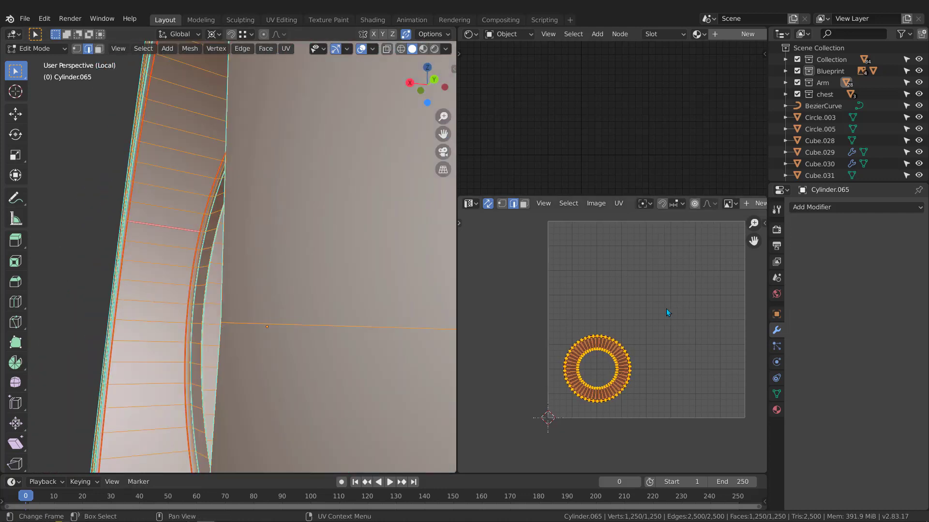
{"action": "middle_click_drag", "start_coordinate": [145, 254], "coordinate": [277, 278]}
{"action": "key", "text": "Tab"}
{"action": "scroll", "coordinate": [251, 282], "scroll_direction": "down", "scroll_amount": 5}
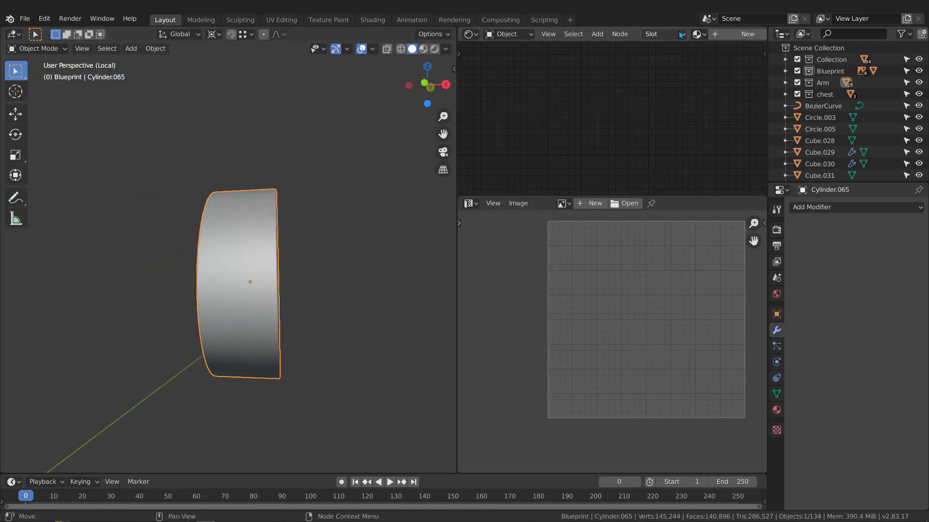
Step: Assign the Checker material to the stepped end ring
{"action": "left_click", "coordinate": [705, 35]}
{"action": "left_click", "coordinate": [708, 53]}
{"action": "middle_click_drag", "start_coordinate": [254, 219], "coordinate": [263, 220]}
Step: Return to the full model and isolate the middle ring of the ankle joint
{"action": "key", "text": "KP_Divide"}
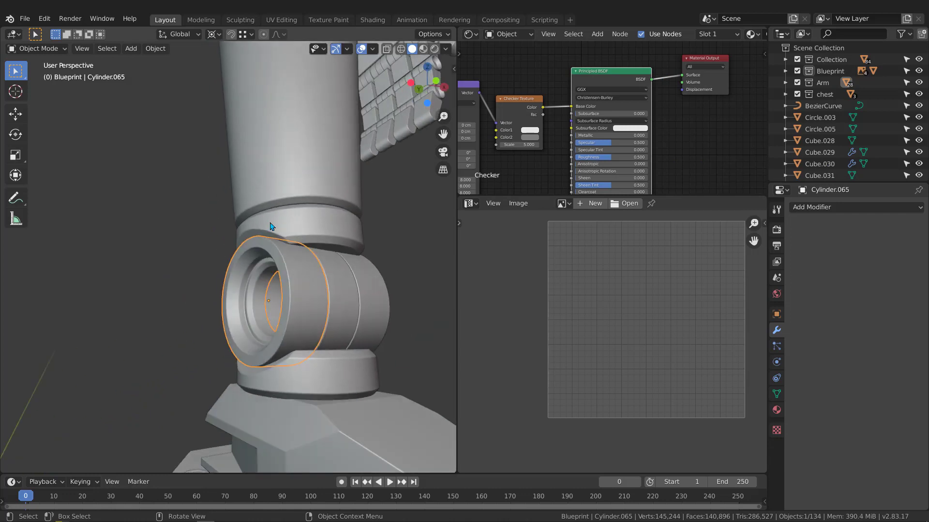
{"action": "left_click", "coordinate": [351, 299]}
{"action": "key", "text": "KP_Divide"}
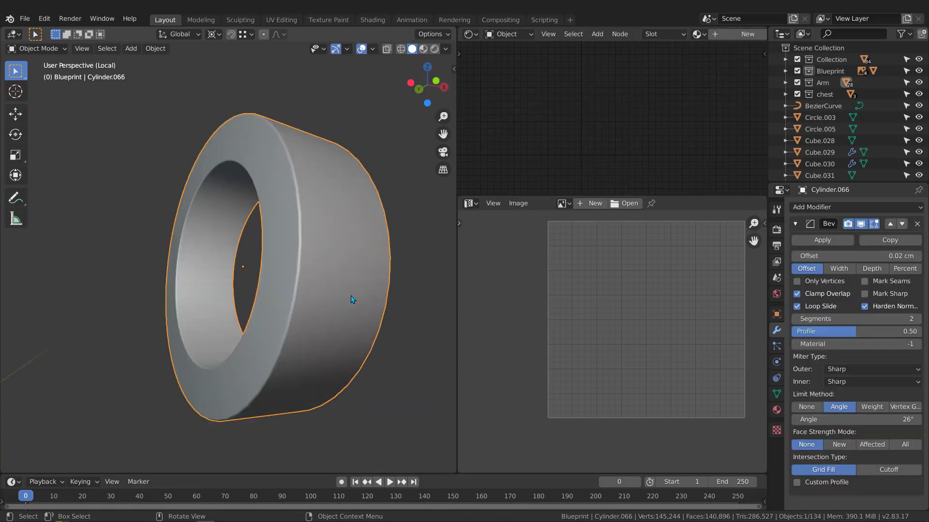
Step: Apply the middle ring's Bevel modifier and scale, and enter Edit Mode
{"action": "middle_click_drag", "start_coordinate": [257, 285], "coordinate": [264, 226]}
{"action": "key", "text": "Tab"}
{"action": "key", "text": "Tab"}
{"action": "left_click", "coordinate": [844, 239]}
{"action": "key", "text": "ctrl+a"}
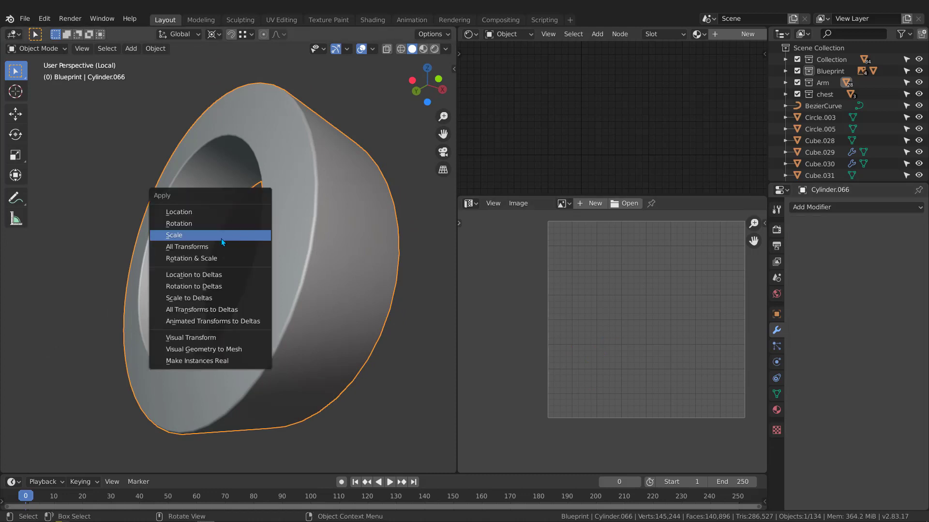
{"action": "left_click", "coordinate": [220, 239]}
{"action": "scroll", "coordinate": [220, 239], "scroll_direction": "down", "scroll_amount": 3}
{"action": "key", "text": "Tab"}
{"action": "scroll", "coordinate": [272, 212], "scroll_direction": "up", "scroll_amount": 4}
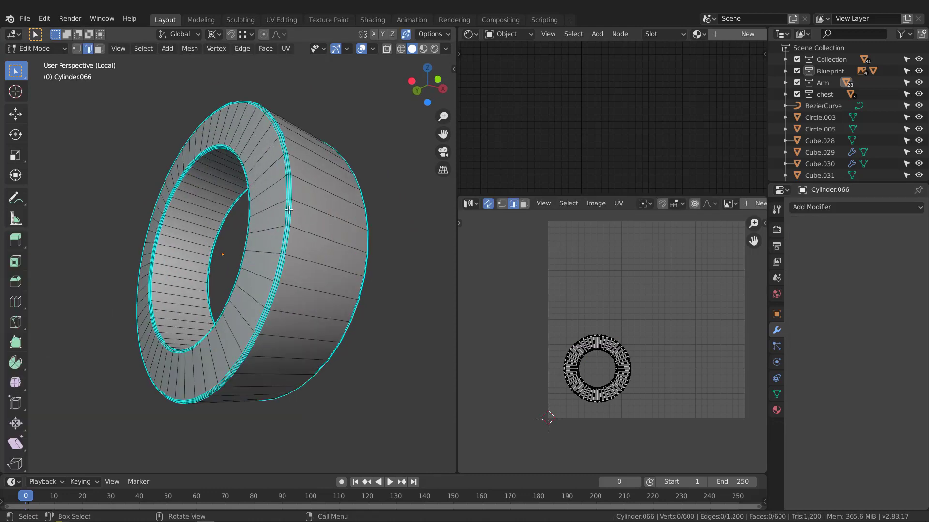
Step: Mark seams around both rim loops of the middle ring's outer wall and along one edge crossing it
{"action": "left_click", "coordinate": [292, 216], "text": "alt"}
{"action": "scroll", "coordinate": [291, 215], "scroll_direction": "down", "scroll_amount": 2}
{"action": "middle_click_drag", "start_coordinate": [308, 183], "coordinate": [259, 174]}
{"action": "scroll", "coordinate": [259, 174], "scroll_direction": "up", "scroll_amount": 2}
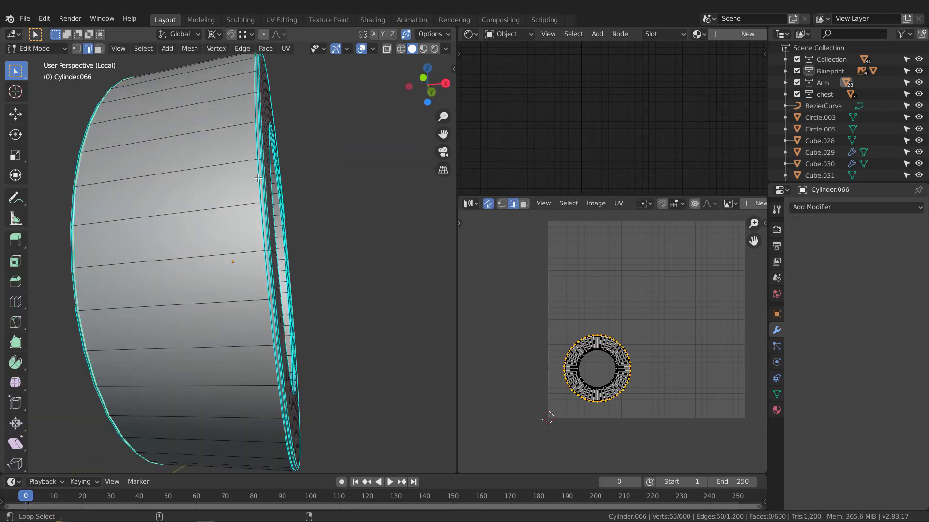
{"action": "left_click", "coordinate": [258, 179], "text": "alt"}
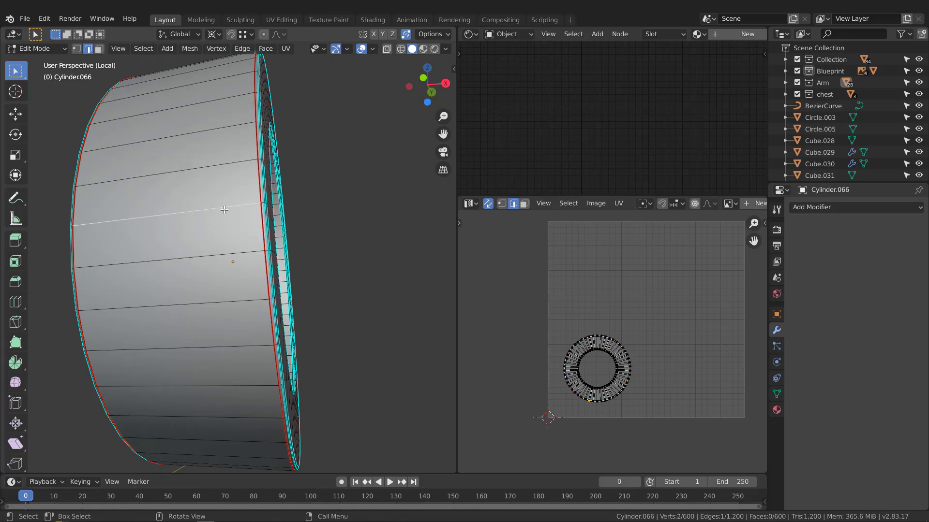
{"action": "key", "text": "q"}
{"action": "left_click", "coordinate": [213, 210]}
Step: Mark seams around both edge loops of the middle ring's inner wall and along one edge joining them
{"action": "scroll", "coordinate": [286, 220], "scroll_direction": "down", "scroll_amount": 2}
{"action": "scroll", "coordinate": [218, 151], "scroll_direction": "up", "scroll_amount": 3}
{"action": "middle_click_drag", "start_coordinate": [286, 220], "coordinate": [188, 178]}
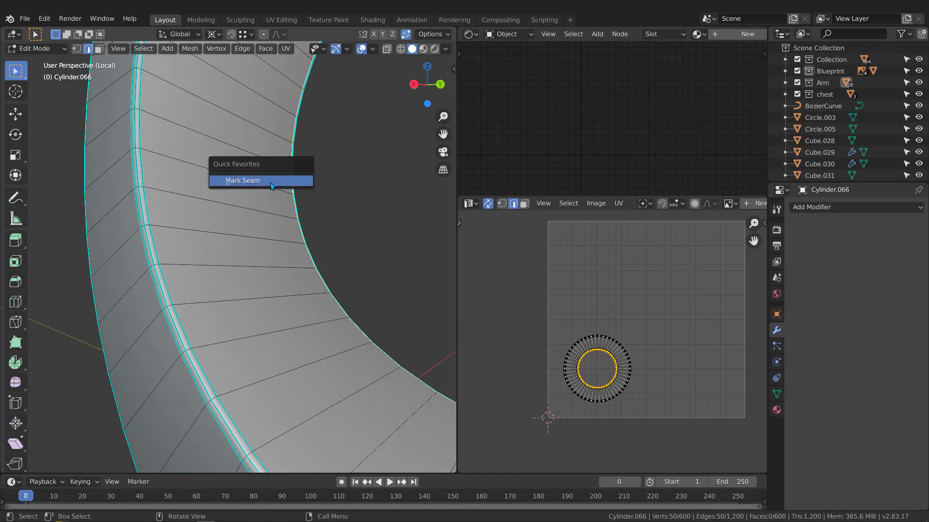
{"action": "key", "text": "q"}
{"action": "left_click", "coordinate": [230, 181]}
{"action": "scroll", "coordinate": [257, 179], "scroll_direction": "down", "scroll_amount": 3}
{"action": "middle_click_drag", "start_coordinate": [365, 138], "coordinate": [352, 153]}
{"action": "scroll", "coordinate": [182, 175], "scroll_direction": "up", "scroll_amount": 3}
{"action": "key", "text": "q"}
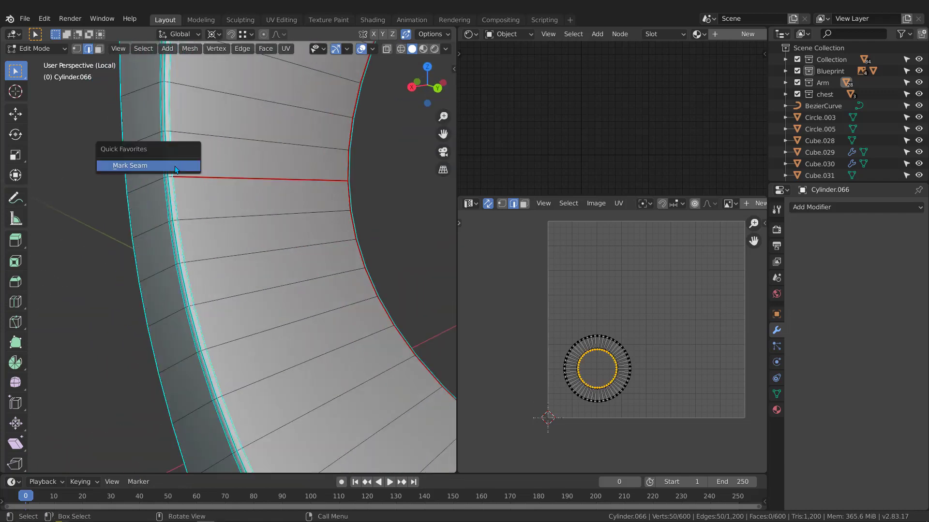
{"action": "left_click", "coordinate": [175, 166]}
Step: Select the entire middle ring mesh, unwrap it and return to Object Mode
{"action": "scroll", "coordinate": [174, 166], "scroll_direction": "down", "scroll_amount": 3}
{"action": "key", "text": "a"}
{"action": "middle_click_drag", "start_coordinate": [626, 341], "coordinate": [616, 330]}
{"action": "key", "text": "u"}
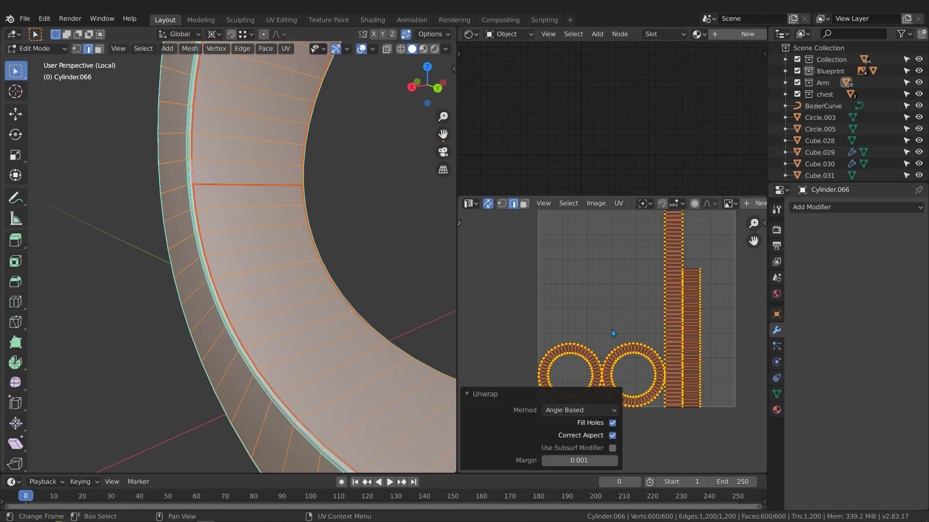
{"action": "scroll", "coordinate": [309, 252], "scroll_direction": "down", "scroll_amount": 3}
{"action": "middle_click_drag", "start_coordinate": [285, 246], "coordinate": [346, 247]}
{"action": "key", "text": "Tab"}
Step: Return to the full model and isolate the ankle joint's opposite end ring, beside the middle ring
{"action": "middle_click_drag", "start_coordinate": [204, 201], "coordinate": [300, 183]}
{"action": "key", "text": "KP_Divide"}
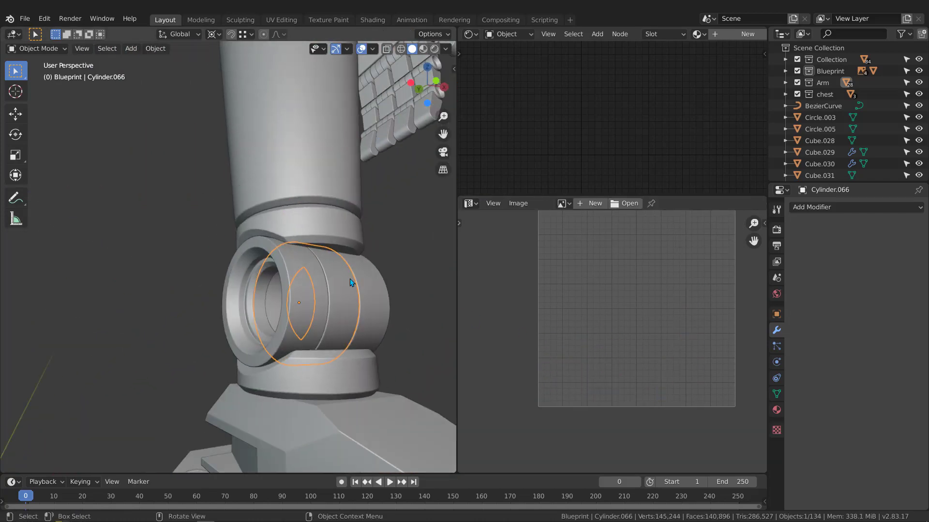
{"action": "left_click", "coordinate": [375, 301]}
{"action": "key", "text": "KP_Divide"}
Step: Apply the opposite end ring's scale
{"action": "middle_click_drag", "start_coordinate": [370, 299], "coordinate": [170, 252]}
{"action": "key", "text": "ctrl+a"}
{"action": "left_click", "coordinate": [157, 293]}
Step: Recalculate the opposite end ring's normals outward, apply its Bevel modifier and enter Edit Mode
{"action": "key", "text": "Tab"}
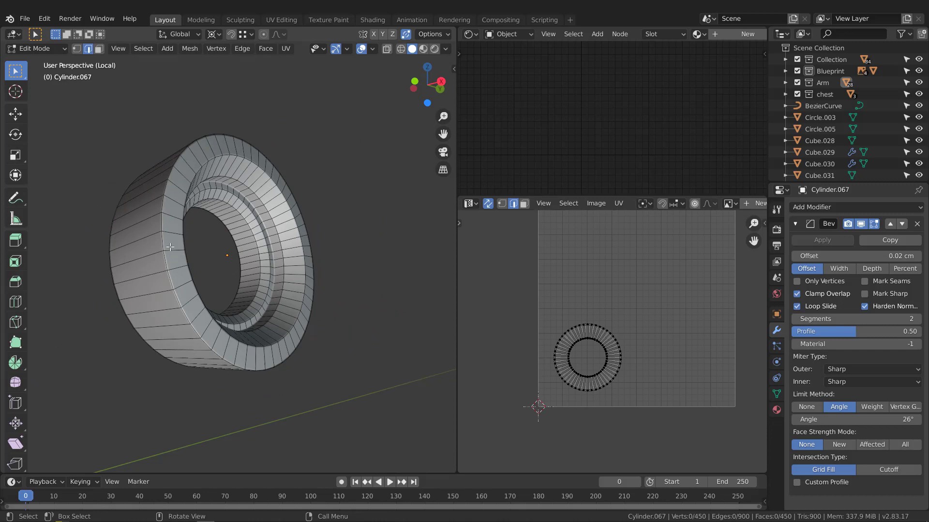
{"action": "key", "text": "a"}
{"action": "key", "text": "shift+n"}
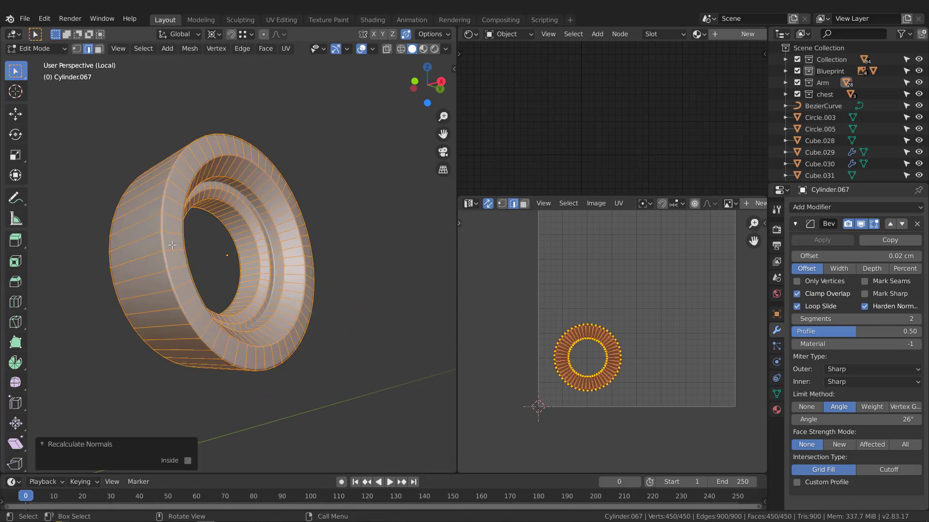
{"action": "key", "text": "Tab"}
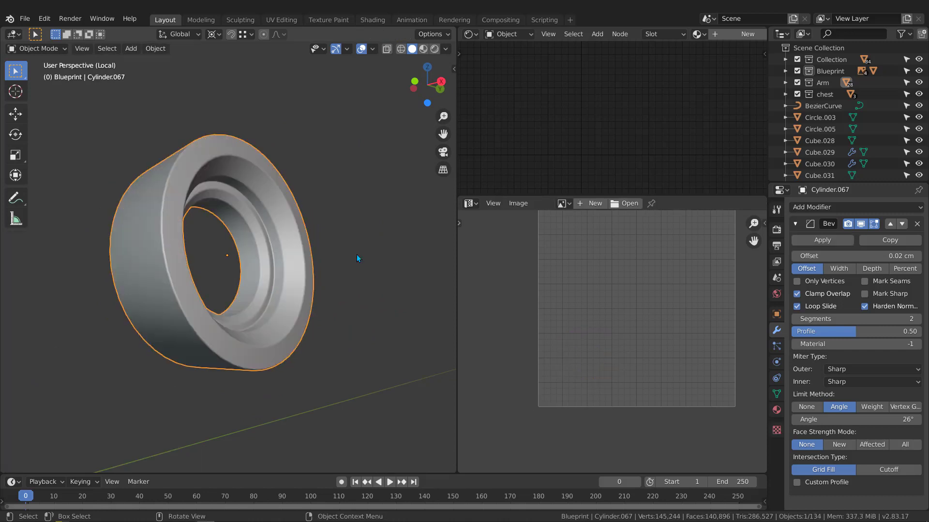
{"action": "left_click", "coordinate": [822, 240]}
{"action": "key", "text": "Tab"}
Step: Mark seams around both rim loops of the opposite end ring's outer wall and along one edge crossing it
{"action": "middle_click_drag", "start_coordinate": [224, 244], "coordinate": [222, 222]}
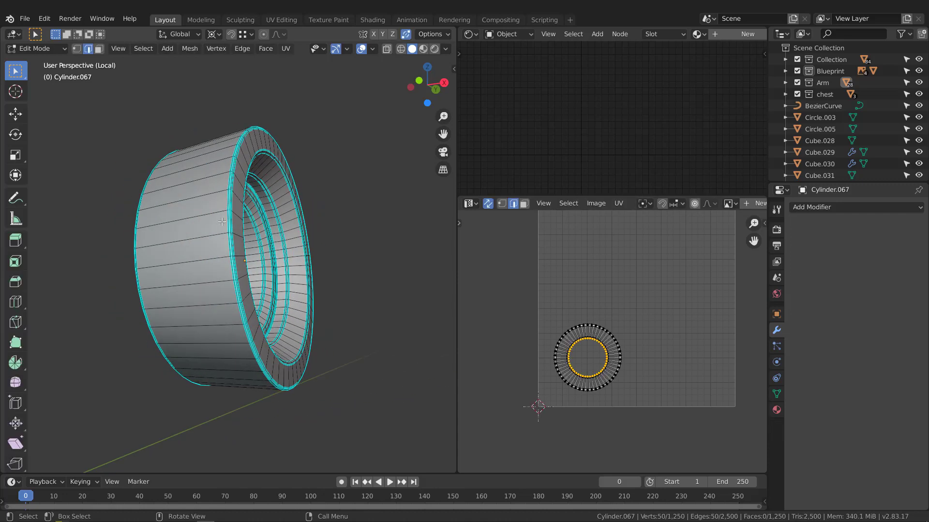
{"action": "scroll", "coordinate": [222, 221], "scroll_direction": "up", "scroll_amount": 2}
{"action": "middle_click_drag", "start_coordinate": [146, 212], "coordinate": [183, 208]}
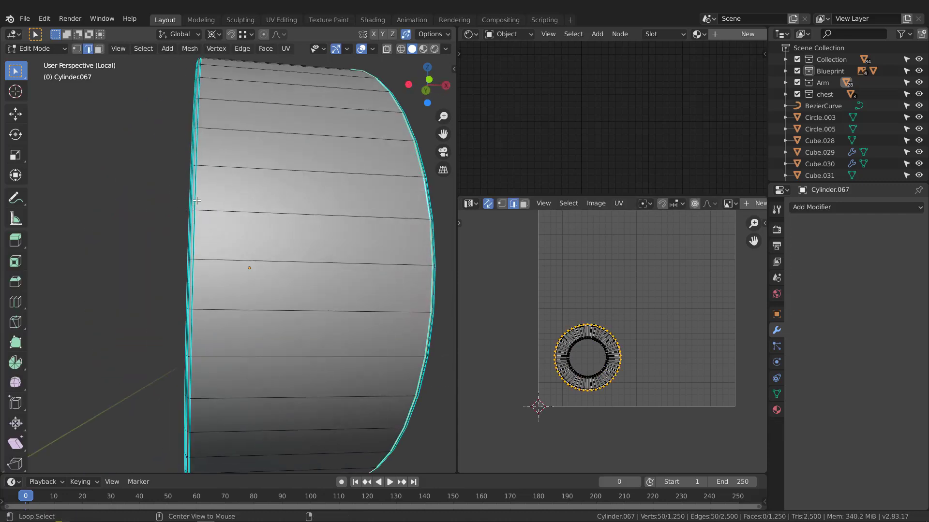
{"action": "left_click", "coordinate": [196, 199], "text": "alt+shift"}
{"action": "key", "text": "q"}
{"action": "left_click", "coordinate": [196, 200]}
{"action": "left_click", "coordinate": [242, 212]}
{"action": "key", "text": "q"}
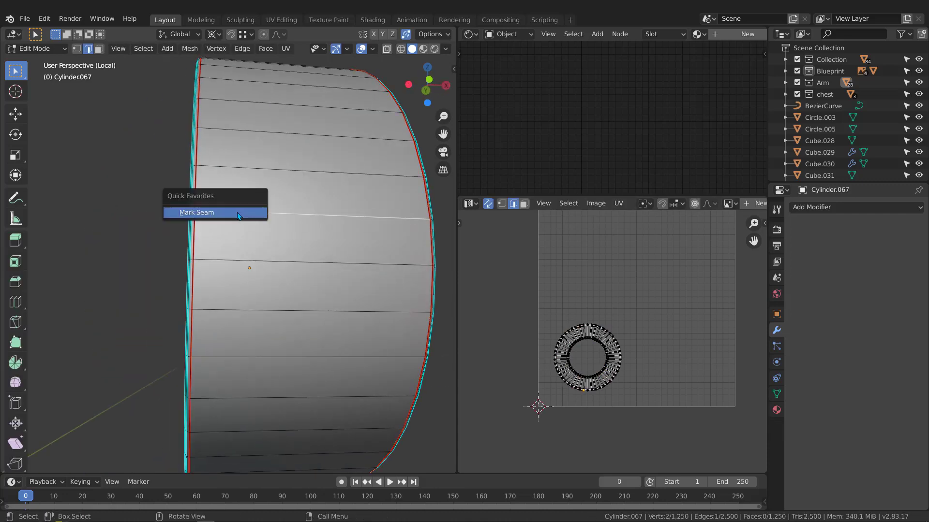
{"action": "left_click", "coordinate": [238, 212]}
Step: Mark seams around both loops of the opposite end ring's inner wall and along one edge joining them
{"action": "scroll", "coordinate": [178, 207], "scroll_direction": "down", "scroll_amount": 2}
{"action": "middle_click_drag", "start_coordinate": [182, 205], "coordinate": [219, 212]}
{"action": "scroll", "coordinate": [135, 157], "scroll_direction": "up", "scroll_amount": 4}
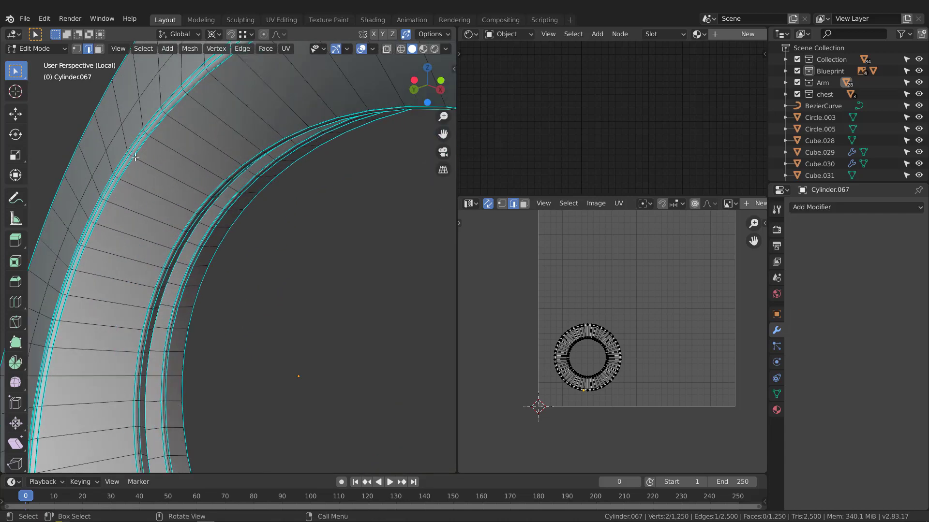
{"action": "left_click", "coordinate": [211, 190], "text": "alt+shift"}
{"action": "left_click", "coordinate": [184, 188]}
{"action": "scroll", "coordinate": [181, 182], "scroll_direction": "down", "scroll_amount": 9}
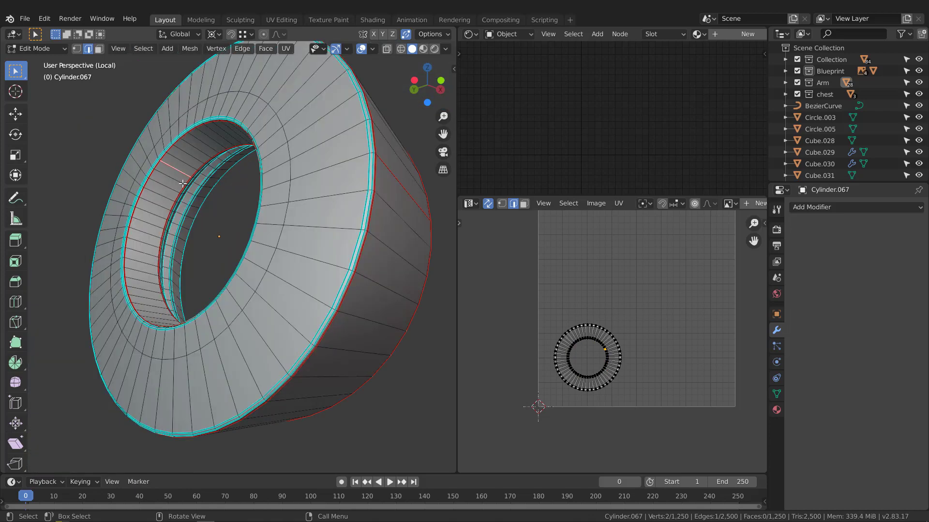
Step: Select the entire opposite end ring mesh, unwrap it and return to Object Mode
{"action": "key", "text": "a"}
{"action": "middle_click_drag", "start_coordinate": [651, 352], "coordinate": [638, 355]}
{"action": "key", "text": "u"}
{"action": "left_click", "coordinate": [630, 354]}
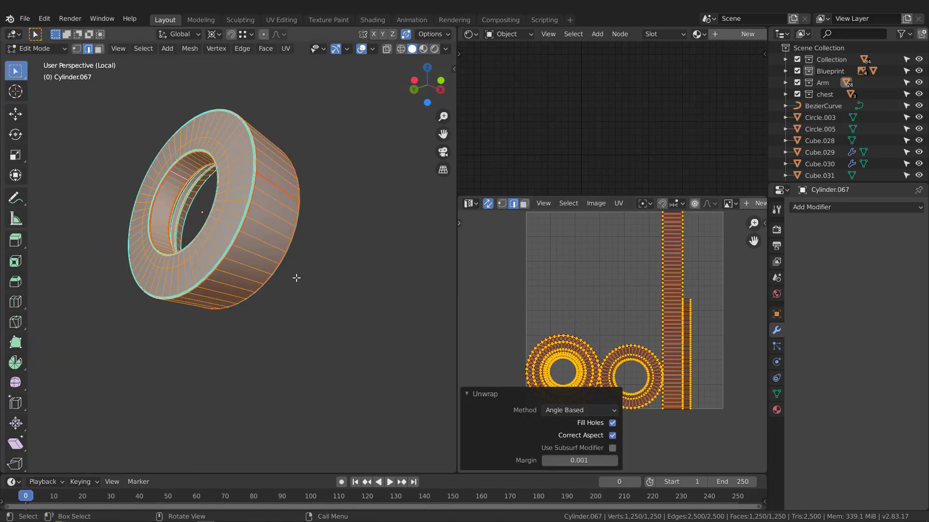
{"action": "key", "text": "Tab"}
Step: Return to the full model and isolate the collar between the ankle joint and the foot
{"action": "middle_click_drag", "start_coordinate": [296, 277], "coordinate": [228, 279]}
{"action": "key", "text": "slash"}
{"action": "scroll", "coordinate": [271, 292], "scroll_direction": "up", "scroll_amount": 2}
{"action": "left_click", "coordinate": [289, 343]}
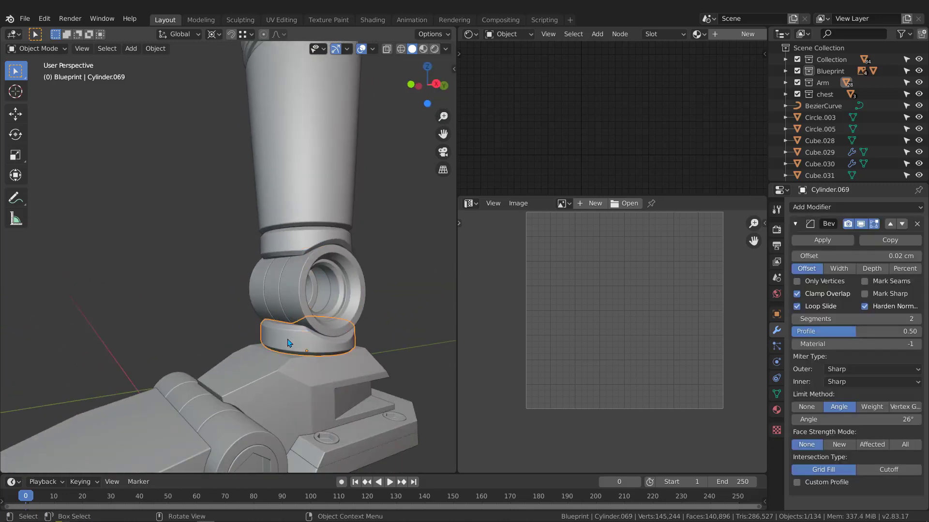
{"action": "key", "text": "slash"}
{"action": "middle_click_drag", "start_coordinate": [288, 327], "coordinate": [339, 329]}
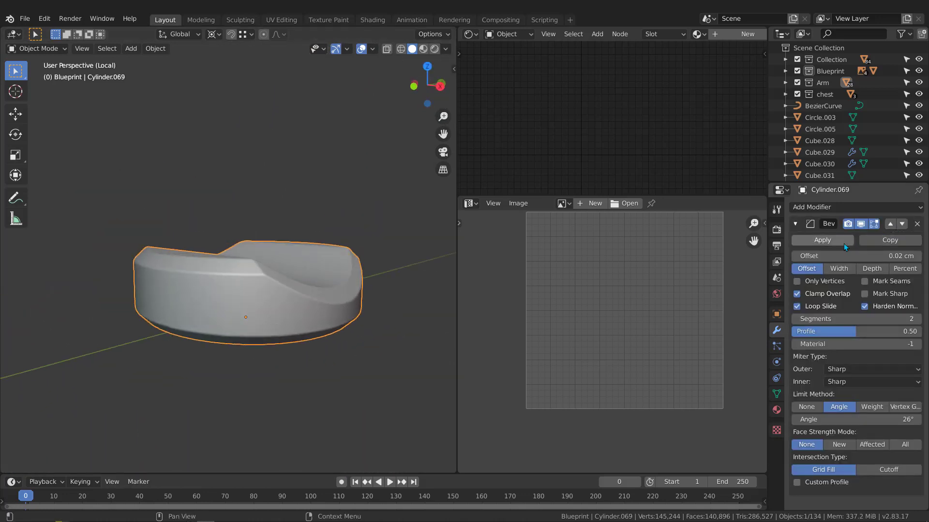
Step: Apply the collar's Bevel modifier and enter Edit Mode on its mesh
{"action": "left_click", "coordinate": [823, 241]}
{"action": "key", "text": "Tab"}
{"action": "middle_click_drag", "start_coordinate": [242, 310], "coordinate": [257, 287]}
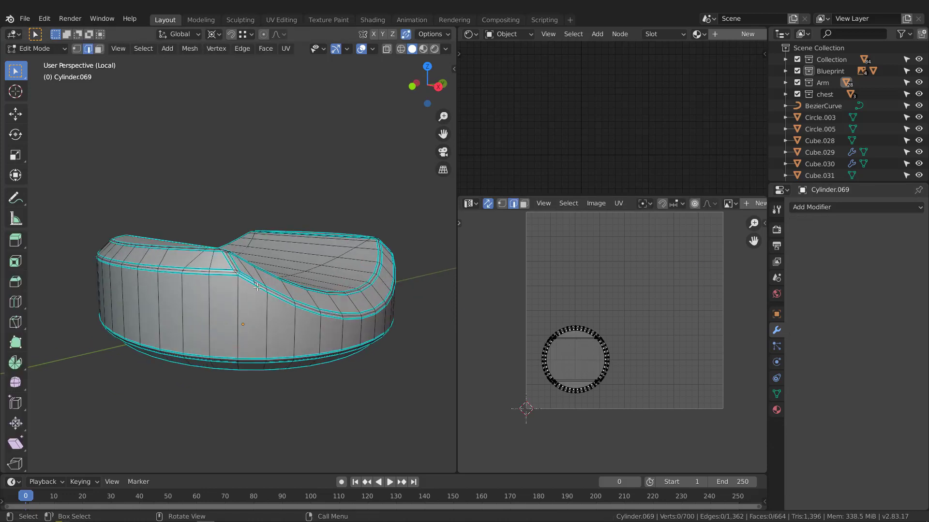
Step: Mark seams around the upper and lower loops of the collar's outer wall and select one vertical edge joining them
{"action": "scroll", "coordinate": [258, 286], "scroll_direction": "up", "scroll_amount": 1}
{"action": "scroll", "coordinate": [225, 270], "scroll_direction": "up", "scroll_amount": 3}
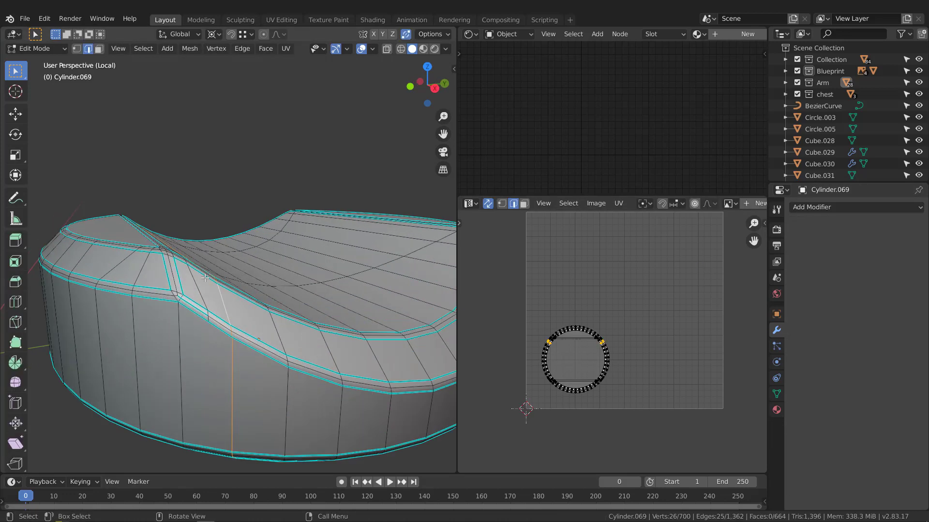
{"action": "mouse_move", "coordinate": [195, 261]}
{"action": "middle_mouse_down"}
{"action": "mouse_move", "coordinate": [232, 202]}
{"action": "mouse_move", "coordinate": [210, 267]}
{"action": "middle_mouse_up"}
{"action": "left_click", "coordinate": [229, 203]}
{"action": "scroll", "coordinate": [229, 207], "scroll_direction": "down", "scroll_amount": 3}
{"action": "scroll", "coordinate": [213, 265], "scroll_direction": "up", "scroll_amount": 4}
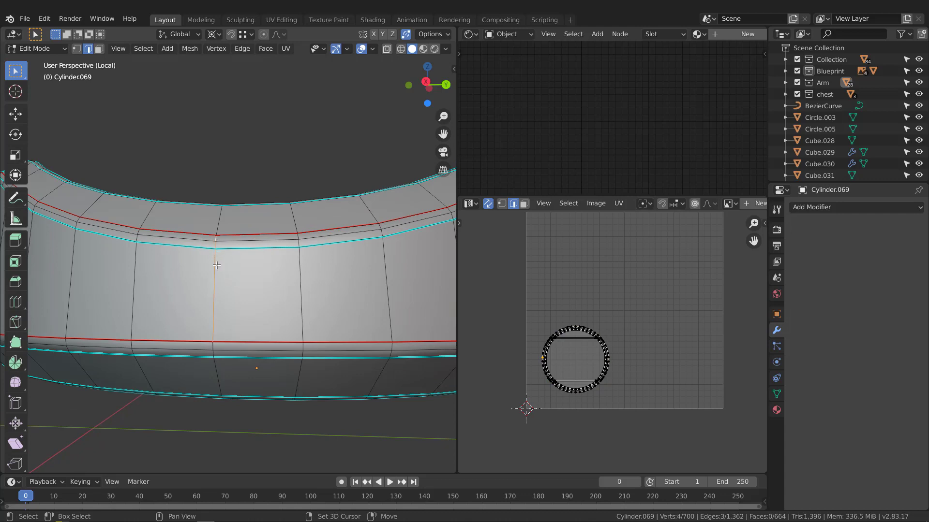
{"action": "scroll", "coordinate": [233, 254], "scroll_direction": "down", "scroll_amount": 3}
Step: Select the collar's entire mesh, unwrap it and return to Object Mode
{"action": "middle_click_drag", "start_coordinate": [233, 254], "coordinate": [280, 307]}
{"action": "key", "text": "a"}
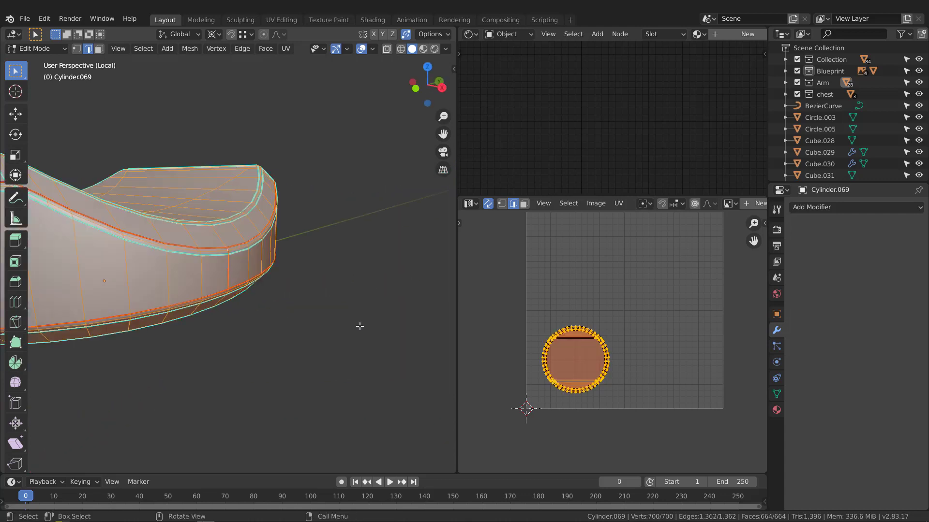
{"action": "middle_click_drag", "start_coordinate": [584, 308], "coordinate": [606, 302]}
{"action": "key", "text": "u"}
{"action": "scroll", "coordinate": [340, 241], "scroll_direction": "down", "scroll_amount": 2}
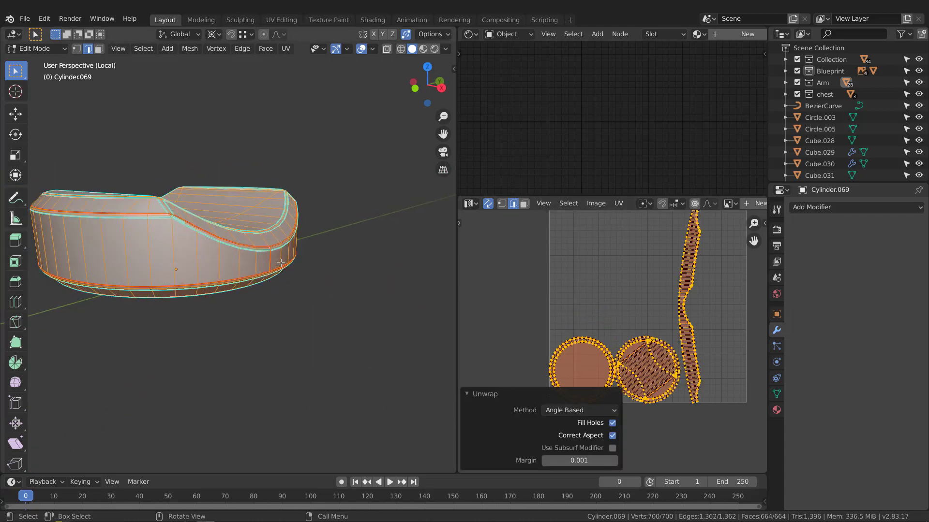
{"action": "key", "text": "Tab"}
Step: Return to the full model and isolate the foot's rear block beneath the collar
{"action": "middle_click_drag", "start_coordinate": [227, 263], "coordinate": [225, 264]}
{"action": "key", "text": "KP_Divide"}
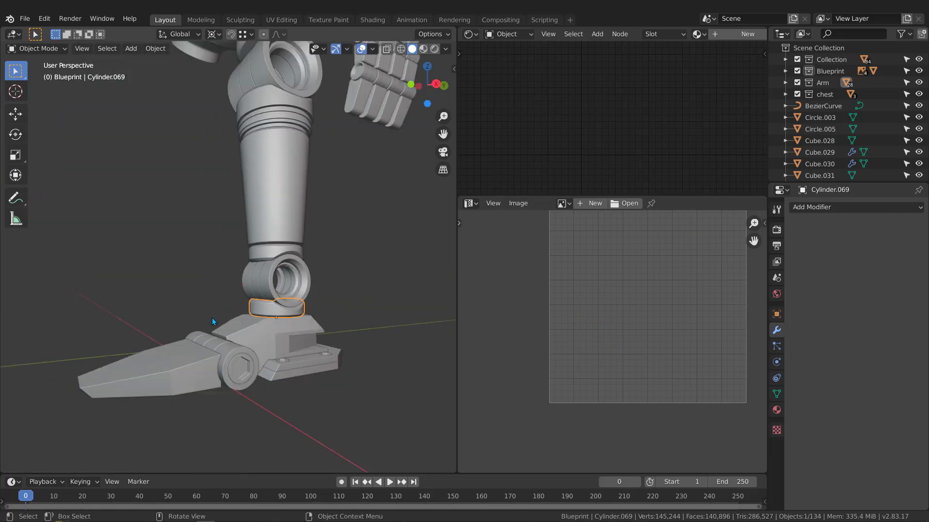
{"action": "middle_click_drag", "start_coordinate": [212, 318], "coordinate": [297, 342]}
{"action": "left_click", "coordinate": [297, 343]}
{"action": "key", "text": "KP_Divide"}
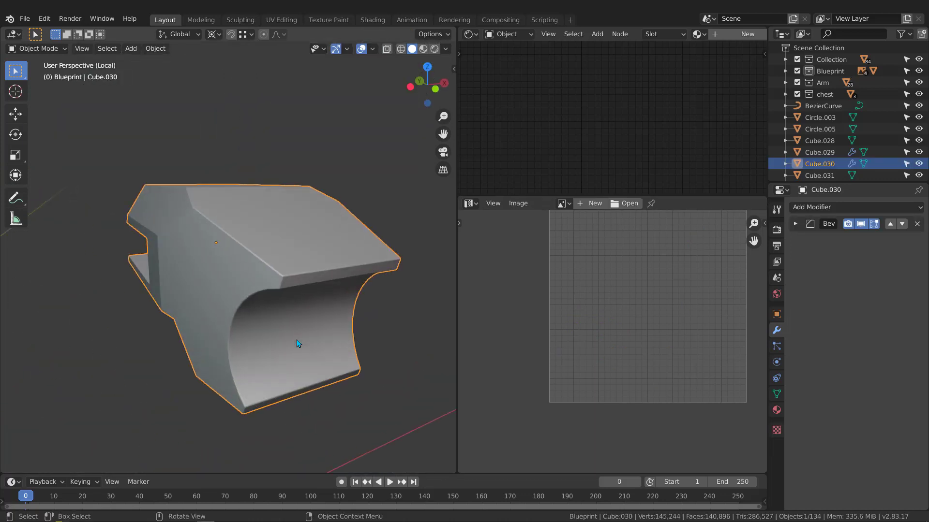
Step: Apply the foot block's Bevel modifier and its scale, and enter Edit Mode
{"action": "left_click", "coordinate": [796, 225]}
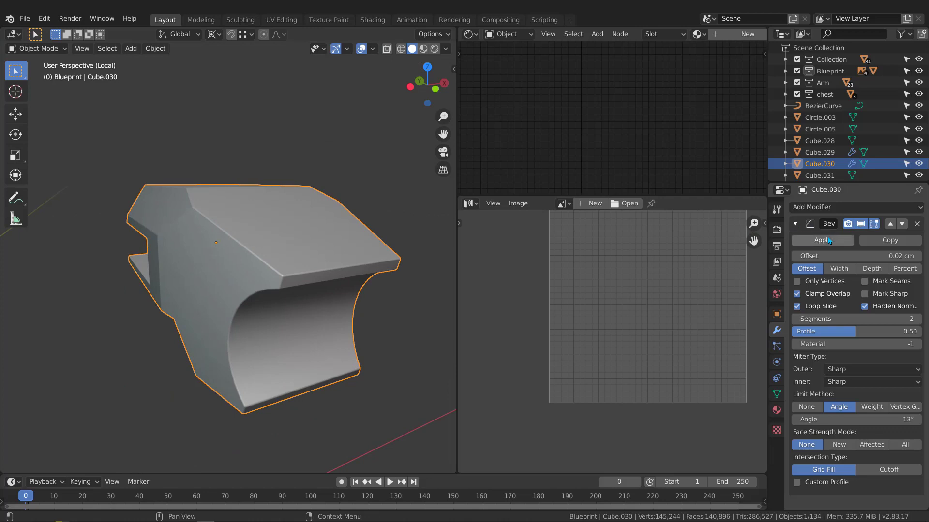
{"action": "left_click", "coordinate": [827, 238]}
{"action": "middle_click_drag", "start_coordinate": [226, 273], "coordinate": [285, 282]}
{"action": "key", "text": "ctrl+a"}
{"action": "left_click", "coordinate": [243, 268]}
{"action": "middle_click_drag", "start_coordinate": [346, 239], "coordinate": [421, 252]}
{"action": "key", "text": "Tab"}
Step: Select the middle bevel edges along one side of the border between the block's top panels and side walls
{"action": "middle_click_drag", "start_coordinate": [224, 232], "coordinate": [285, 203]}
{"action": "scroll", "coordinate": [300, 222], "scroll_direction": "up", "scroll_amount": 5}
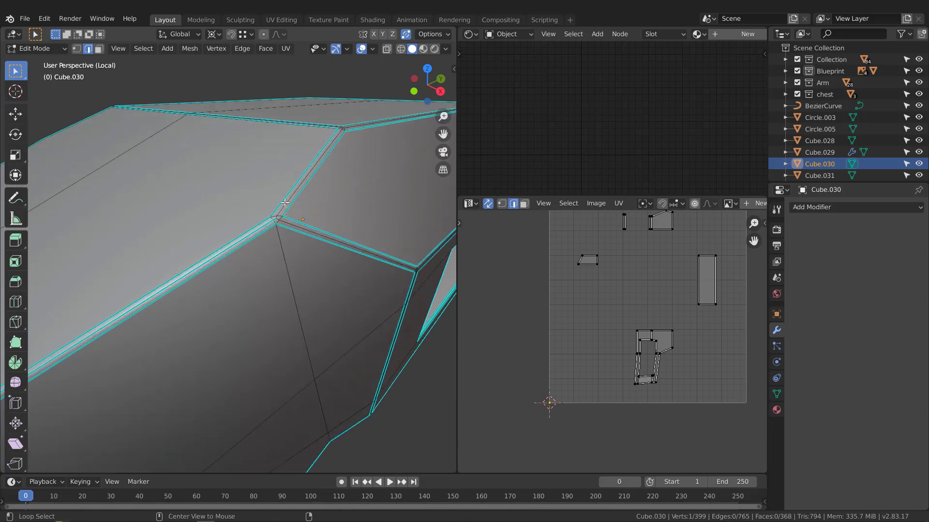
{"action": "scroll", "coordinate": [264, 242], "scroll_direction": "down", "scroll_amount": 4}
{"action": "middle_click_drag", "start_coordinate": [170, 294], "coordinate": [143, 304]}
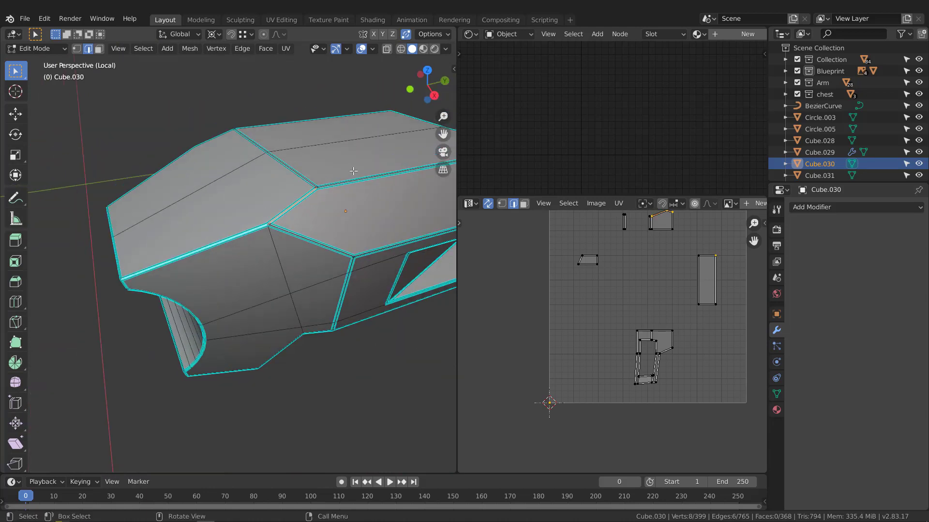
{"action": "scroll", "coordinate": [295, 201], "scroll_direction": "up", "scroll_amount": 5}
{"action": "scroll", "coordinate": [283, 209], "scroll_direction": "down", "scroll_amount": 4}
{"action": "scroll", "coordinate": [238, 205], "scroll_direction": "up", "scroll_amount": 5}
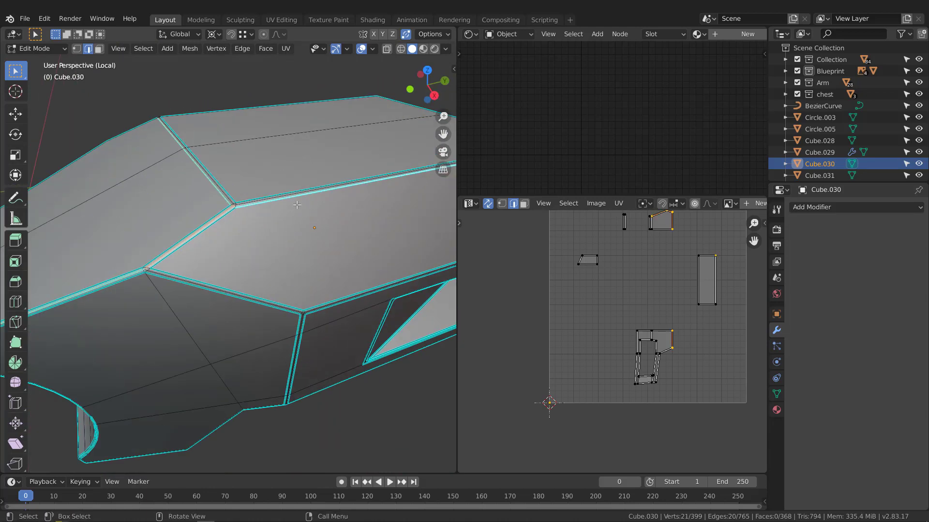
{"action": "left_click", "coordinate": [246, 203], "text": "alt+shift"}
{"action": "scroll", "coordinate": [247, 203], "scroll_direction": "down", "scroll_amount": 4}
{"action": "middle_click_drag", "start_coordinate": [261, 213], "coordinate": [159, 285]}
{"action": "scroll", "coordinate": [227, 339], "scroll_direction": "up", "scroll_amount": 4}
{"action": "middle_click_drag", "start_coordinate": [230, 339], "coordinate": [300, 275]}
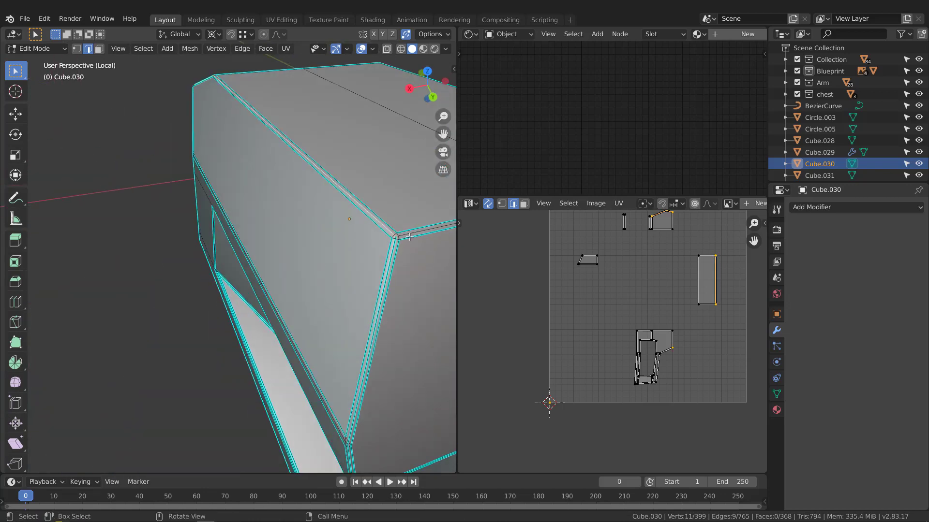
Step: Extend the selection along the opposite side and front lip of the top panels and mark these edges as seams
{"action": "scroll", "coordinate": [409, 236], "scroll_direction": "down", "scroll_amount": 1}
{"action": "middle_click_drag", "start_coordinate": [409, 236], "coordinate": [309, 251], "text": "shift"}
{"action": "middle_click_drag", "start_coordinate": [310, 251], "coordinate": [140, 304]}
{"action": "left_click", "coordinate": [142, 304], "text": "alt+shift"}
{"action": "scroll", "coordinate": [291, 256], "scroll_direction": "down", "scroll_amount": 4}
{"action": "middle_click_drag", "start_coordinate": [364, 230], "coordinate": [258, 289]}
{"action": "scroll", "coordinate": [152, 180], "scroll_direction": "up", "scroll_amount": 4}
{"action": "scroll", "coordinate": [276, 152], "scroll_direction": "up", "scroll_amount": 3}
{"action": "left_click", "coordinate": [249, 187], "text": "alt+shift"}
{"action": "key", "text": "q"}
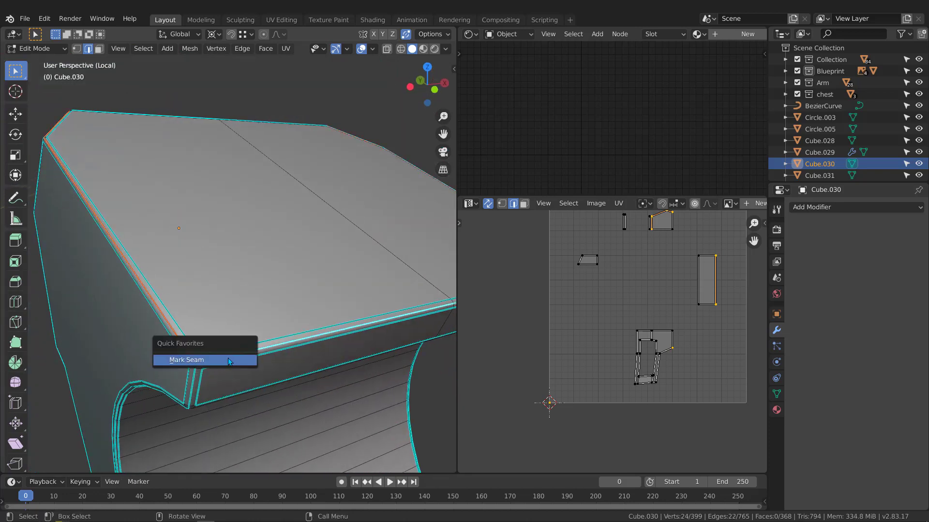
{"action": "left_click", "coordinate": [230, 361]}
Step: Add the front corner edges, both curved rims and the lower edge of the block's concave front cutout to the selection
{"action": "middle_click_drag", "start_coordinate": [229, 360], "coordinate": [180, 213]}
{"action": "scroll", "coordinate": [198, 298], "scroll_direction": "up", "scroll_amount": 4}
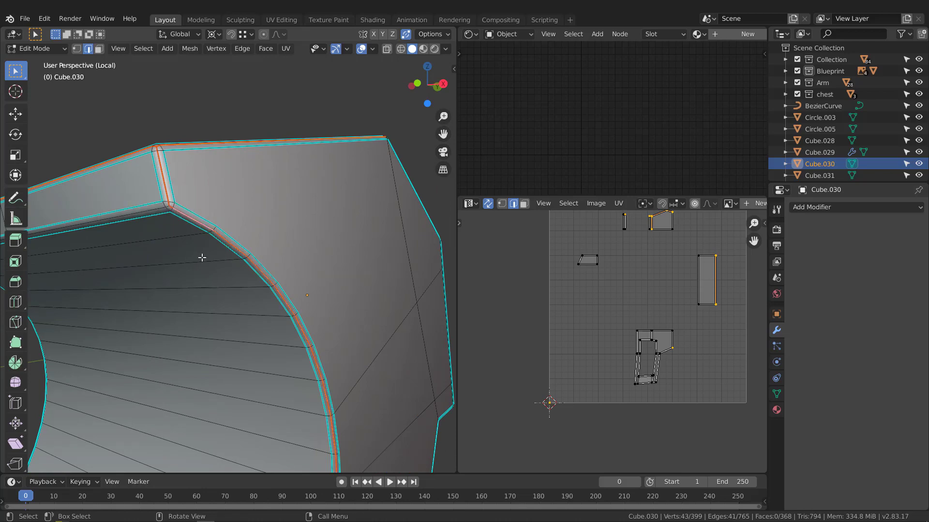
{"action": "middle_click_drag", "start_coordinate": [202, 258], "coordinate": [182, 224]}
{"action": "scroll", "coordinate": [200, 207], "scroll_direction": "up", "scroll_amount": 2}
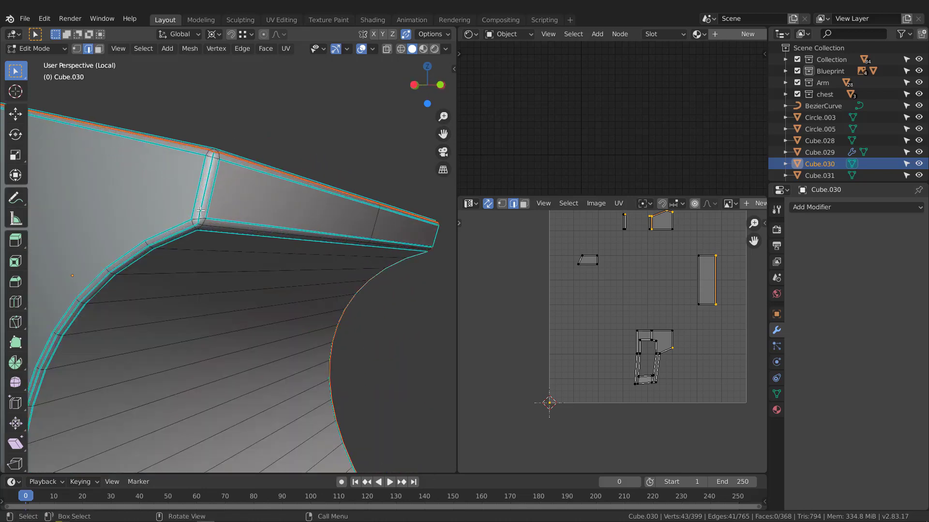
{"action": "middle_click_drag", "start_coordinate": [180, 236], "coordinate": [176, 305]}
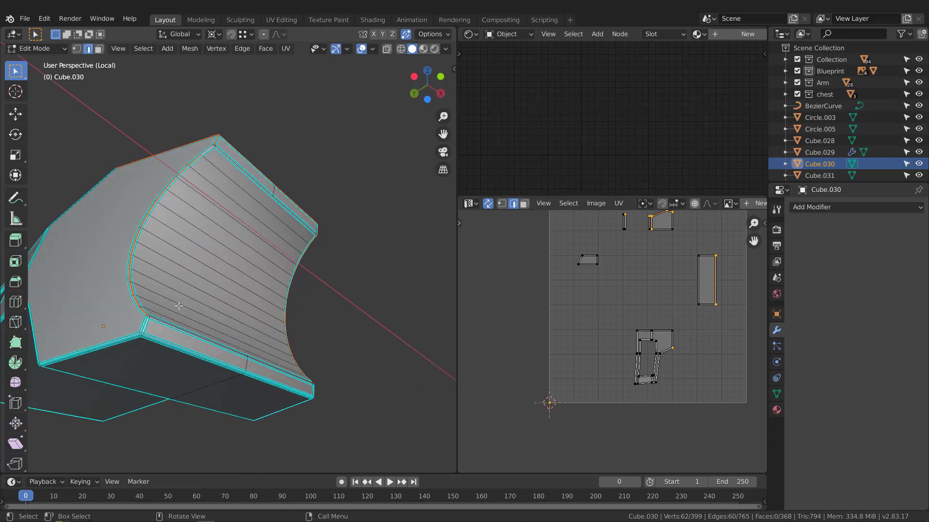
{"action": "scroll", "coordinate": [130, 337], "scroll_direction": "up", "scroll_amount": 3}
{"action": "left_click", "coordinate": [129, 340]}
{"action": "scroll", "coordinate": [129, 338], "scroll_direction": "down", "scroll_amount": 3}
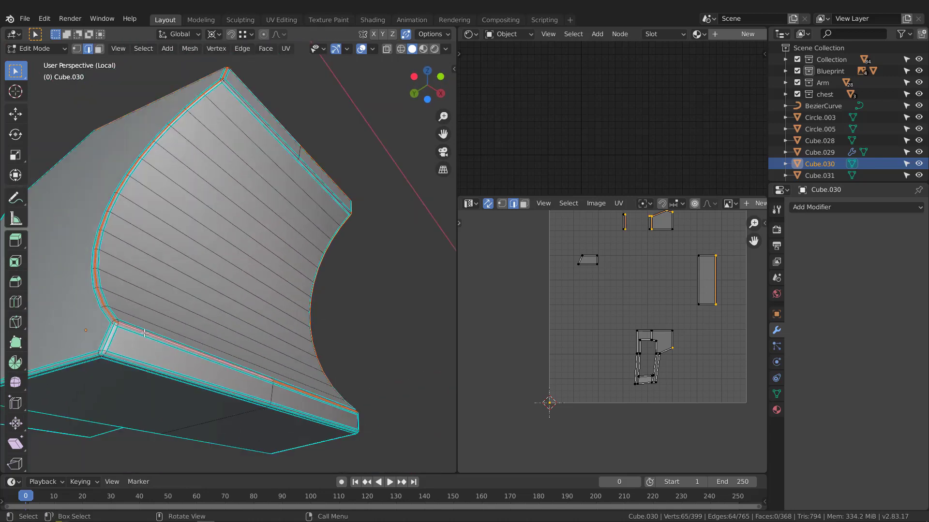
Step: Add the bevel edges along one side of the block's underside border to the selection
{"action": "middle_click_drag", "start_coordinate": [130, 337], "coordinate": [354, 287]}
{"action": "scroll", "coordinate": [180, 319], "scroll_direction": "up", "scroll_amount": 3}
{"action": "left_click", "coordinate": [233, 335], "text": "alt+shift"}
{"action": "scroll", "coordinate": [234, 335], "scroll_direction": "down", "scroll_amount": 3}
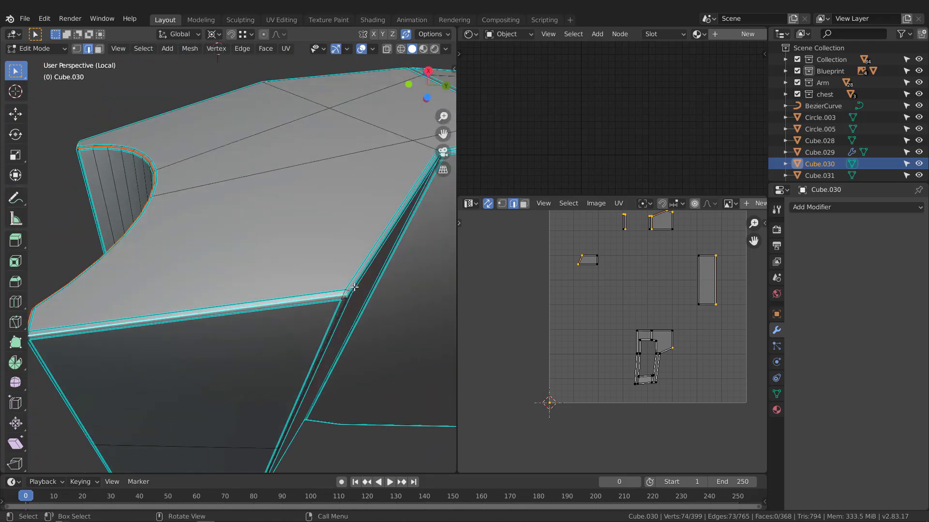
{"action": "left_click", "coordinate": [354, 285], "text": "alt+shift"}
{"action": "scroll", "coordinate": [338, 286], "scroll_direction": "down", "scroll_amount": 3}
{"action": "middle_click_drag", "start_coordinate": [219, 316], "coordinate": [195, 293], "text": "shift"}
{"action": "scroll", "coordinate": [195, 293], "scroll_direction": "up", "scroll_amount": 3}
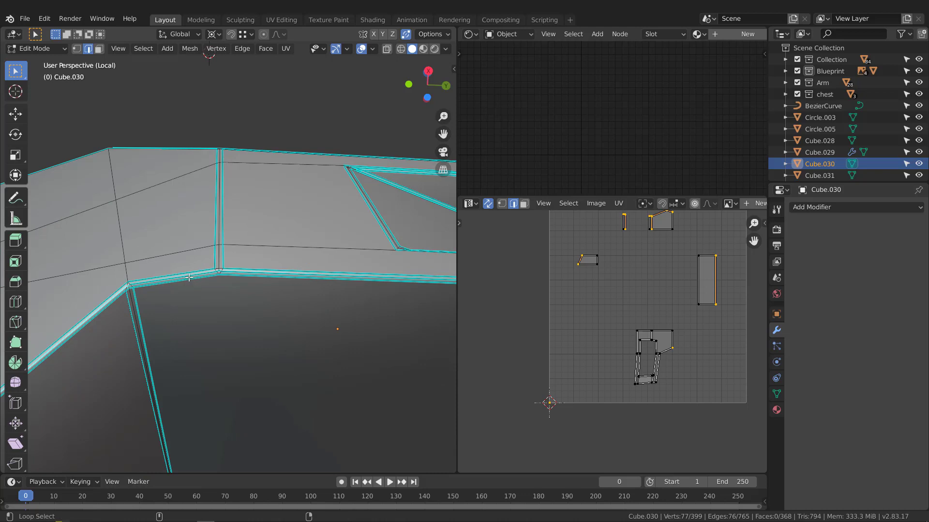
{"action": "left_click", "coordinate": [247, 272], "text": "alt+shift"}
{"action": "scroll", "coordinate": [249, 273], "scroll_direction": "down", "scroll_amount": 3}
Step: Add the heel and opposite side edges of the underside border to the selection and mark the selected edges as seams
{"action": "middle_click_drag", "start_coordinate": [404, 303], "coordinate": [332, 222]}
{"action": "scroll", "coordinate": [332, 223], "scroll_direction": "up", "scroll_amount": 3}
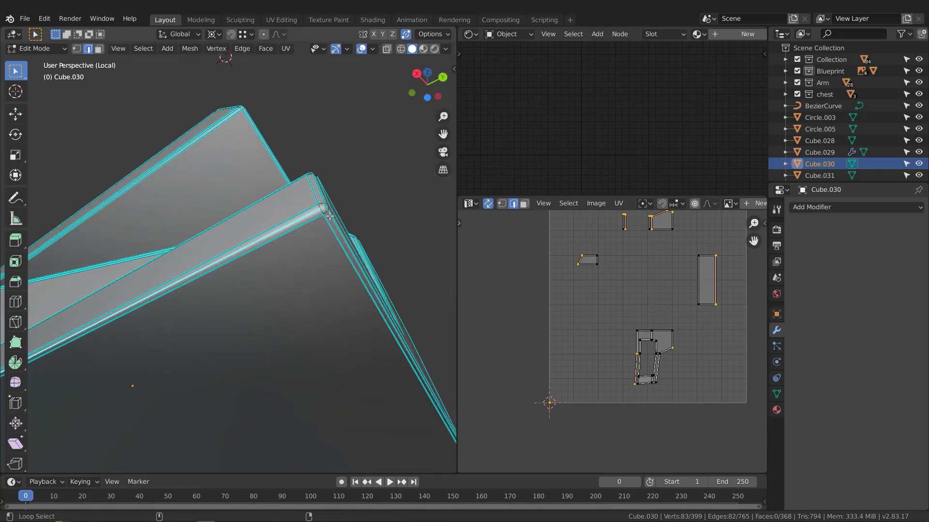
{"action": "left_click", "coordinate": [332, 218], "text": "alt+shift"}
{"action": "scroll", "coordinate": [339, 291], "scroll_direction": "down", "scroll_amount": 3}
{"action": "middle_click_drag", "start_coordinate": [342, 313], "coordinate": [225, 277]}
{"action": "scroll", "coordinate": [225, 269], "scroll_direction": "down", "scroll_amount": 4}
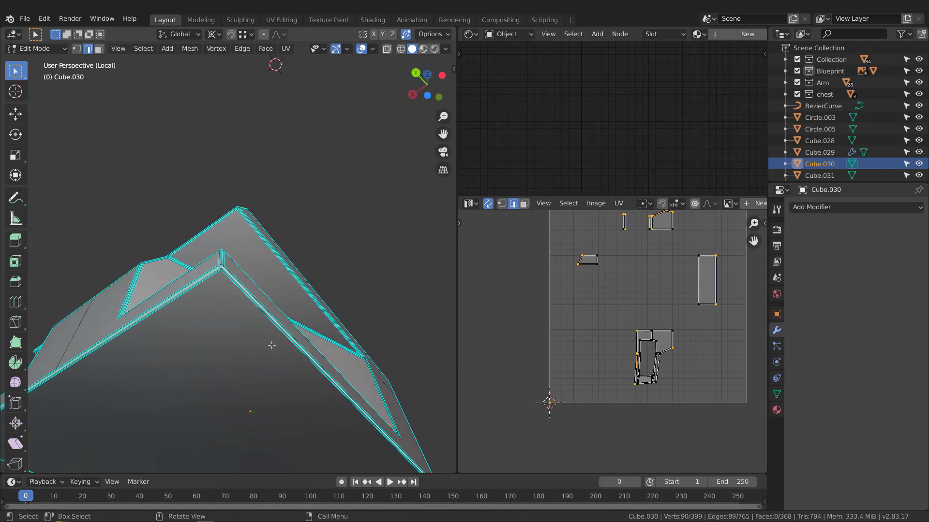
{"action": "middle_click_drag", "start_coordinate": [272, 344], "coordinate": [308, 291]}
{"action": "scroll", "coordinate": [312, 267], "scroll_direction": "up", "scroll_amount": 4}
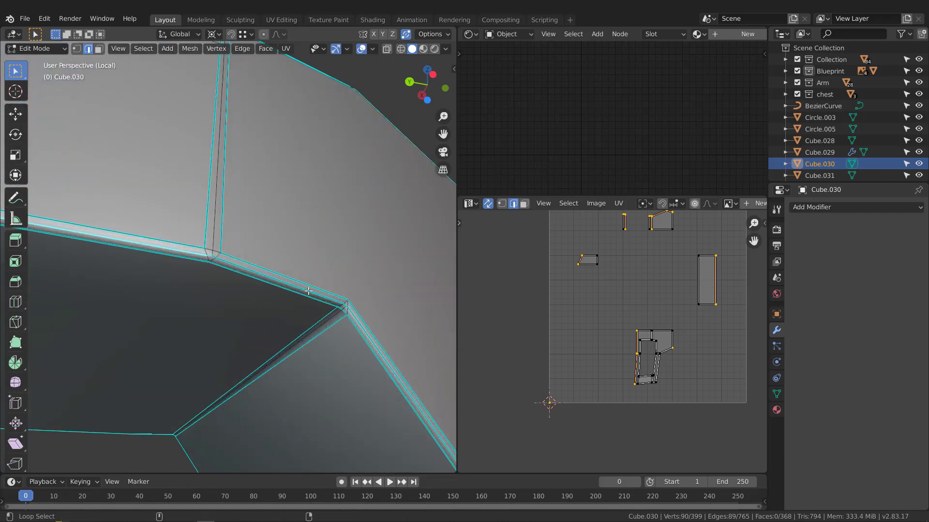
{"action": "left_click", "coordinate": [344, 320]}
{"action": "middle_click_drag", "start_coordinate": [344, 320], "coordinate": [282, 363]}
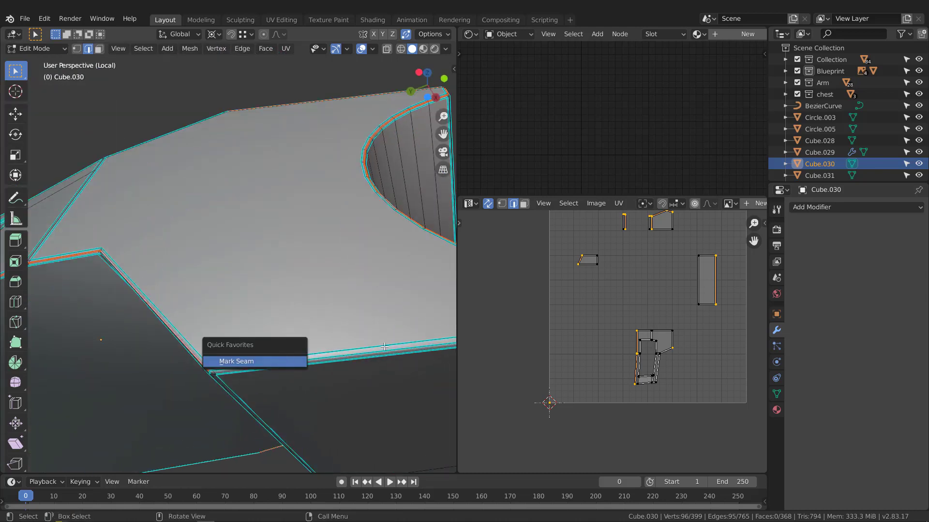
Step: Mark seams along the short vertical edge and the adjoining upper and lower rim edges of one side recess at the heel
{"action": "middle_click_drag", "start_coordinate": [256, 332], "coordinate": [274, 274]}
{"action": "scroll", "coordinate": [281, 261], "scroll_direction": "up", "scroll_amount": 8}
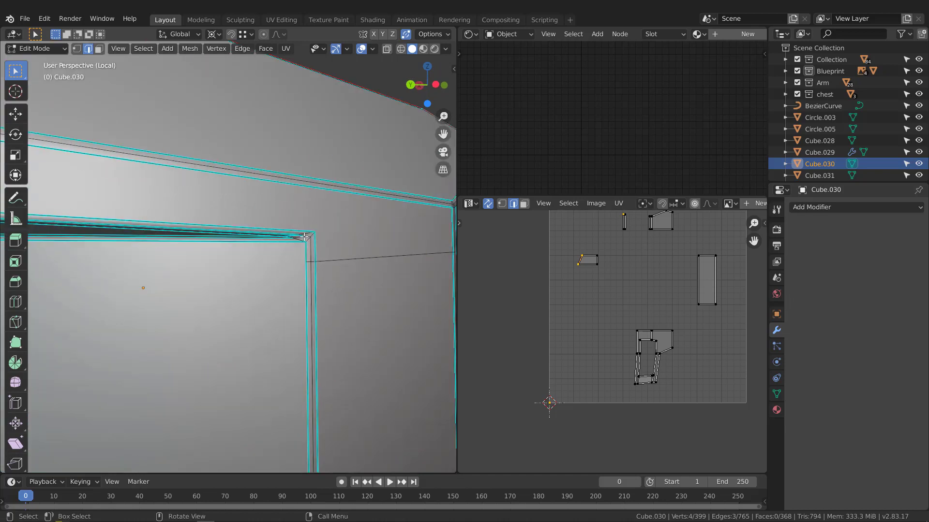
{"action": "left_click", "coordinate": [304, 237]}
{"action": "middle_click_drag", "start_coordinate": [304, 237], "coordinate": [294, 182]}
{"action": "scroll", "coordinate": [306, 232], "scroll_direction": "up", "scroll_amount": 2}
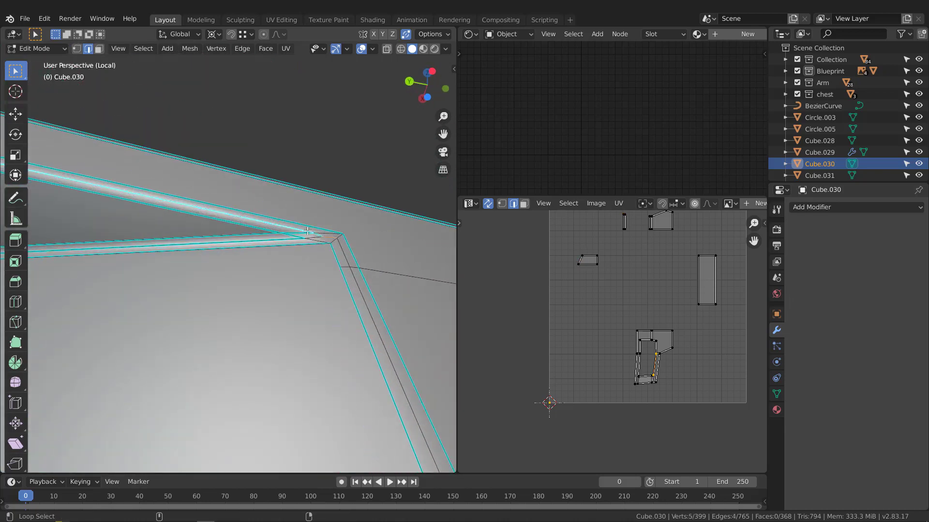
{"action": "mouse_move", "coordinate": [308, 231]}
{"action": "middle_mouse_down"}
{"action": "mouse_move", "coordinate": [370, 191]}
{"action": "mouse_move", "coordinate": [338, 351]}
{"action": "mouse_move", "coordinate": [300, 233]}
{"action": "middle_mouse_up"}
{"action": "left_click", "coordinate": [283, 263], "text": "alt"}
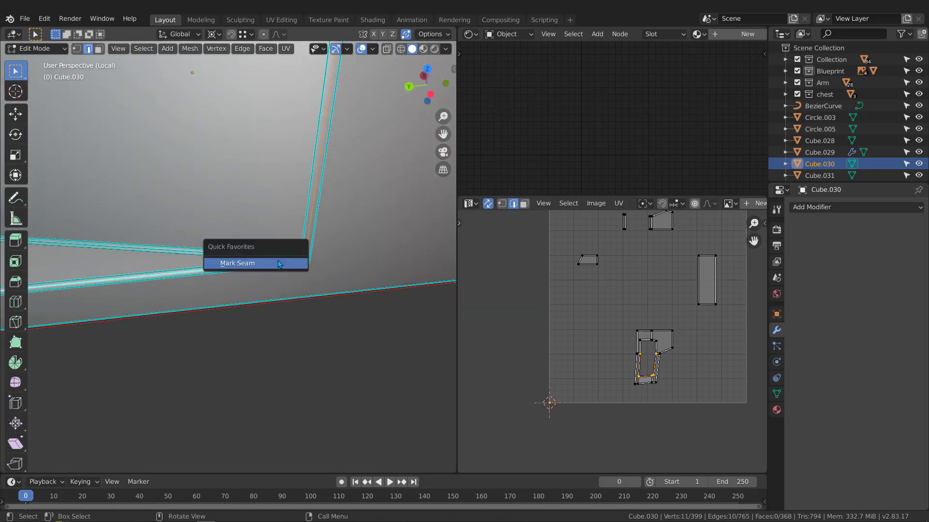
{"action": "left_click", "coordinate": [279, 264]}
Step: Select the remaining upper and vertical edges to complete the loop around the first recess's outer rim
{"action": "scroll", "coordinate": [285, 264], "scroll_direction": "down", "scroll_amount": 7}
{"action": "middle_click_drag", "start_coordinate": [296, 261], "coordinate": [371, 232]}
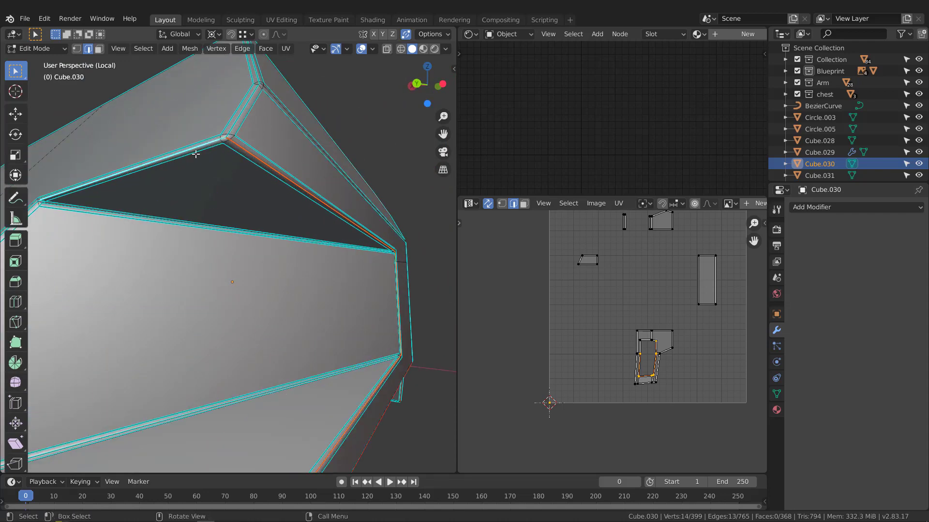
{"action": "scroll", "coordinate": [196, 154], "scroll_direction": "down", "scroll_amount": 2}
{"action": "middle_click_drag", "start_coordinate": [183, 161], "coordinate": [232, 155], "text": "shift"}
{"action": "scroll", "coordinate": [233, 155], "scroll_direction": "up", "scroll_amount": 3}
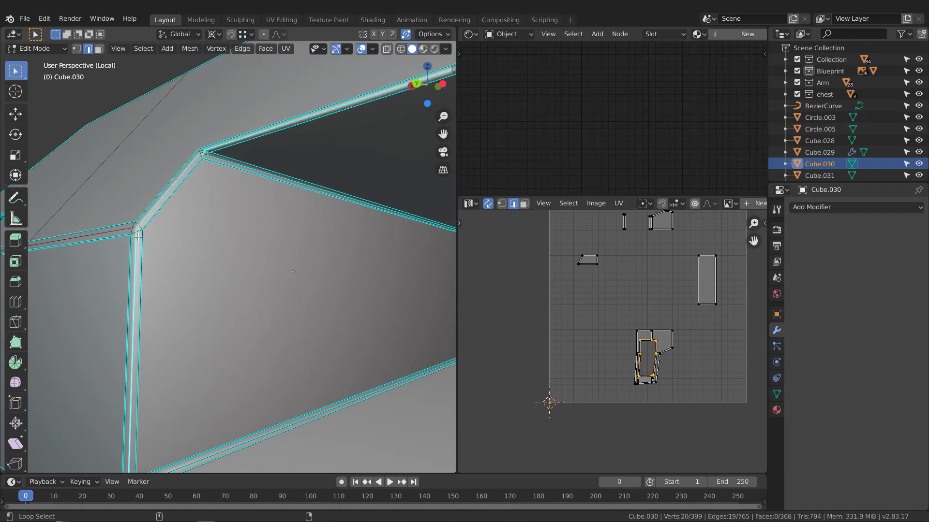
{"action": "middle_click_drag", "start_coordinate": [139, 237], "coordinate": [299, 321]}
{"action": "scroll", "coordinate": [298, 254], "scroll_direction": "down", "scroll_amount": 3}
{"action": "middle_click_drag", "start_coordinate": [147, 237], "coordinate": [224, 235]}
{"action": "scroll", "coordinate": [300, 142], "scroll_direction": "up", "scroll_amount": 3}
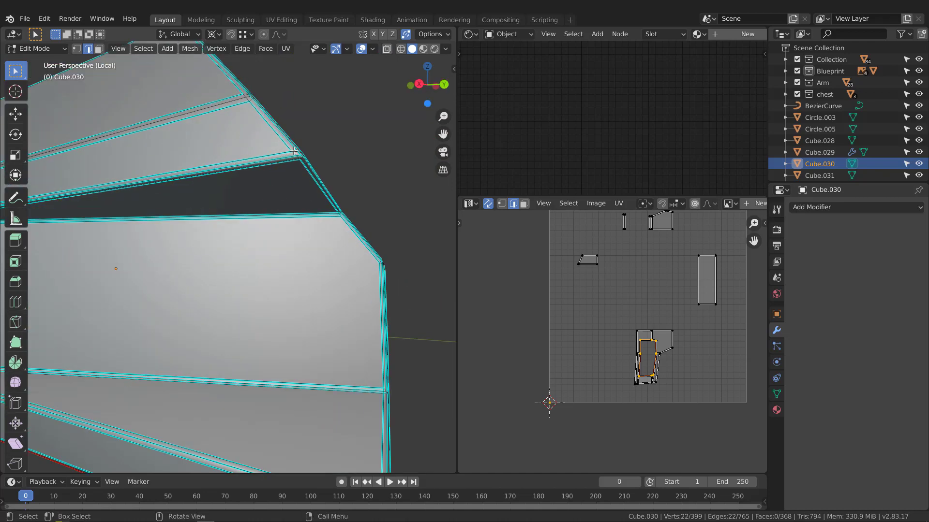
Step: Select the upper outer rim edges of the recess on the block's opposite side
{"action": "left_click", "coordinate": [286, 157]}
{"action": "middle_click_drag", "start_coordinate": [286, 158], "coordinate": [181, 237]}
{"action": "scroll", "coordinate": [240, 143], "scroll_direction": "down", "scroll_amount": 2}
{"action": "scroll", "coordinate": [207, 233], "scroll_direction": "down", "scroll_amount": 3}
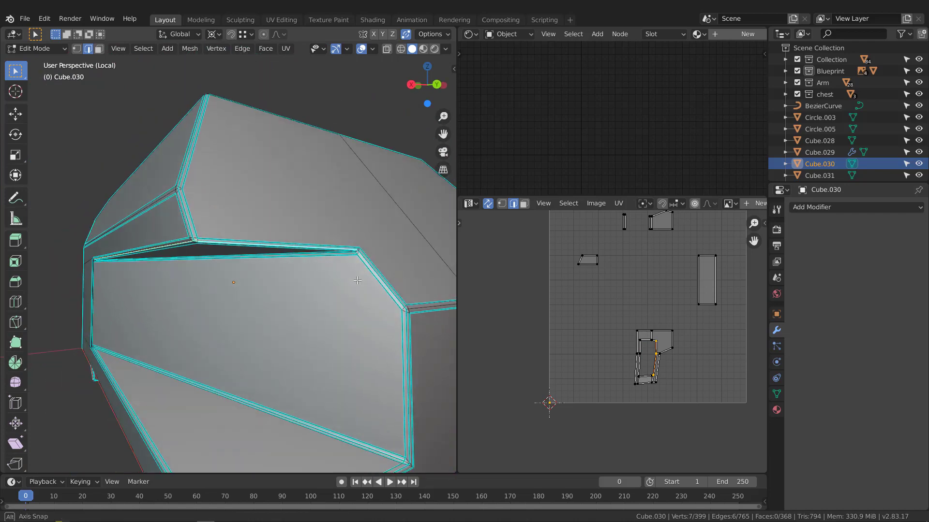
{"action": "scroll", "coordinate": [369, 255], "scroll_direction": "up", "scroll_amount": 3}
{"action": "scroll", "coordinate": [370, 254], "scroll_direction": "down", "scroll_amount": 3}
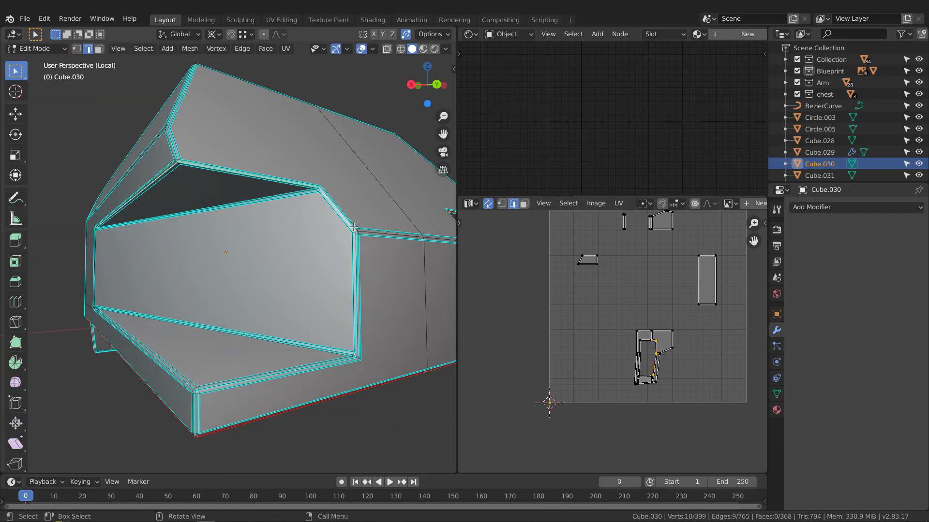
{"action": "scroll", "coordinate": [355, 252], "scroll_direction": "up", "scroll_amount": 3}
{"action": "scroll", "coordinate": [351, 246], "scroll_direction": "down", "scroll_amount": 3}
Step: Select the remaining outer rim edges of the second side recess and mark the completed loop as seams
{"action": "middle_click_drag", "start_coordinate": [337, 296], "coordinate": [331, 326]}
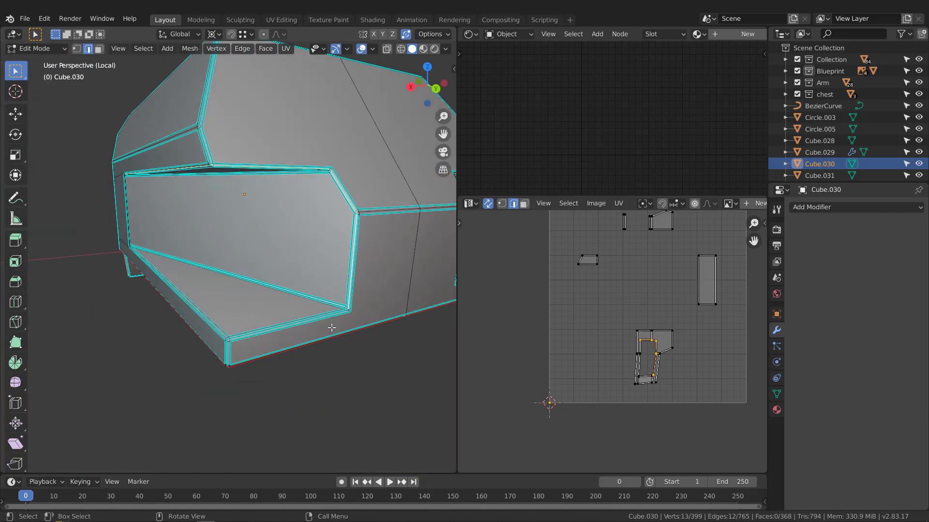
{"action": "scroll", "coordinate": [338, 310], "scroll_direction": "up", "scroll_amount": 3}
{"action": "scroll", "coordinate": [272, 308], "scroll_direction": "down", "scroll_amount": 3}
{"action": "middle_click_drag", "start_coordinate": [204, 322], "coordinate": [228, 325]}
{"action": "scroll", "coordinate": [213, 332], "scroll_direction": "up", "scroll_amount": 2}
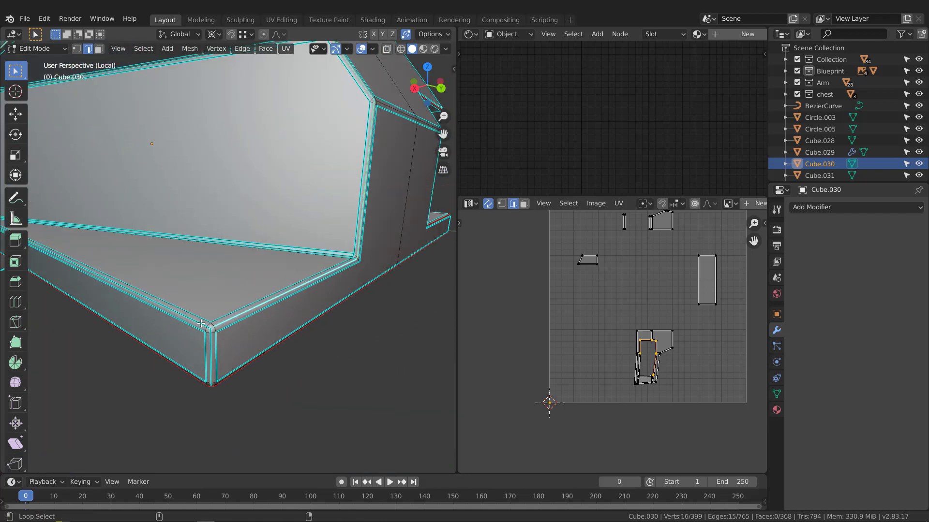
{"action": "left_click", "coordinate": [195, 323], "text": "alt+shift"}
{"action": "scroll", "coordinate": [187, 338], "scroll_direction": "down", "scroll_amount": 5}
{"action": "scroll", "coordinate": [119, 319], "scroll_direction": "up", "scroll_amount": 5}
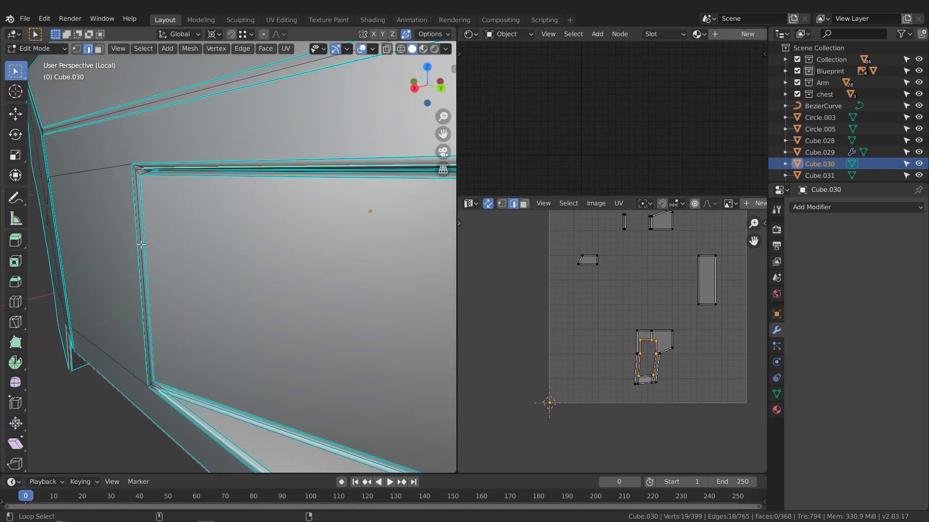
{"action": "left_click", "coordinate": [141, 248]}
{"action": "scroll", "coordinate": [144, 249], "scroll_direction": "down", "scroll_amount": 7}
{"action": "middle_click_drag", "start_coordinate": [263, 279], "coordinate": [208, 271]}
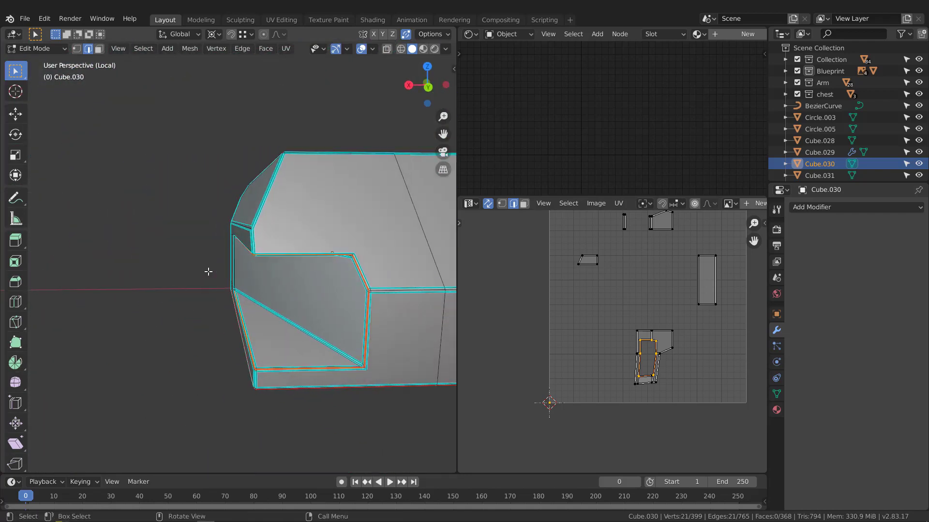
Step: Select the entire foot block mesh and unwrap it with the Angle Based method
{"action": "middle_click_drag", "start_coordinate": [382, 309], "coordinate": [316, 286], "text": "shift"}
{"action": "key", "text": "a"}
{"action": "middle_click_drag", "start_coordinate": [608, 314], "coordinate": [589, 336]}
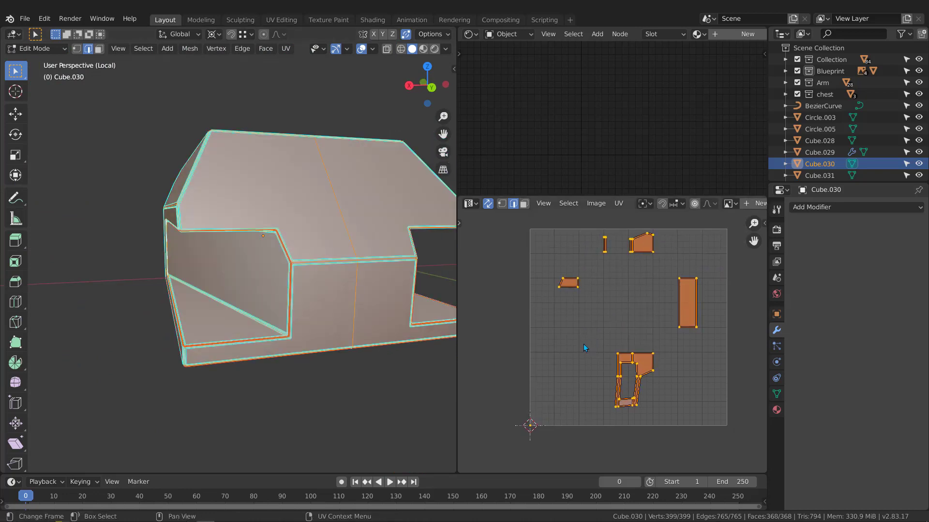
{"action": "key", "text": "u"}
{"action": "scroll", "coordinate": [647, 323], "scroll_direction": "up", "scroll_amount": 2}
{"action": "scroll", "coordinate": [632, 310], "scroll_direction": "down", "scroll_amount": 2}
{"action": "middle_click_drag", "start_coordinate": [647, 324], "coordinate": [639, 275]}
{"action": "middle_click_drag", "start_coordinate": [328, 263], "coordinate": [396, 245]}
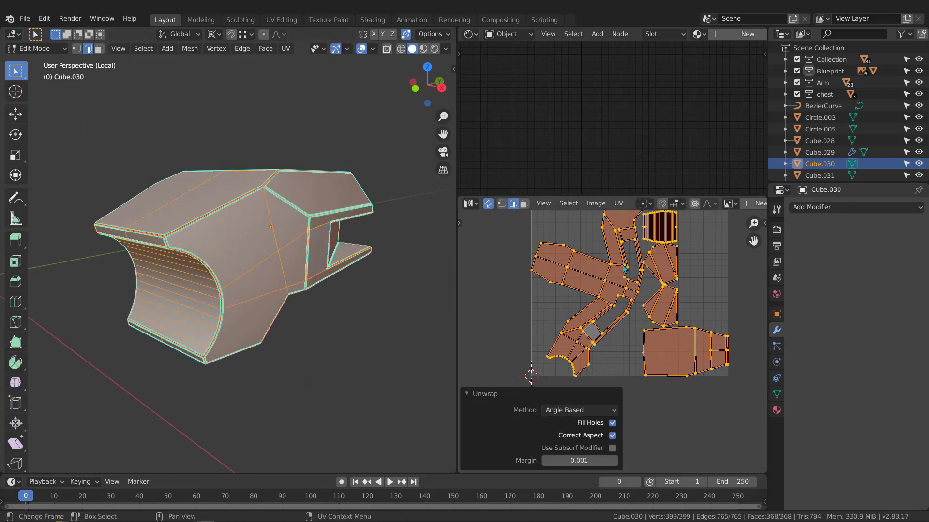
Step: Examine the UV islands and locate on the model the corner bevel edges that still join the top and side islands
{"action": "scroll", "coordinate": [593, 254], "scroll_direction": "up", "scroll_amount": 5}
{"action": "left_click", "coordinate": [567, 247]}
{"action": "scroll", "coordinate": [583, 304], "scroll_direction": "down", "scroll_amount": 5}
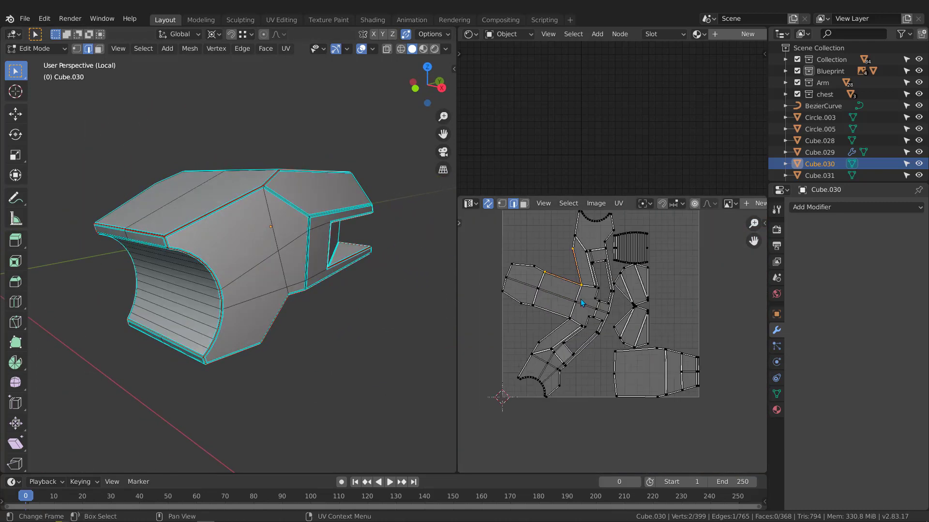
{"action": "middle_click_drag", "start_coordinate": [581, 299], "coordinate": [588, 305]}
{"action": "scroll", "coordinate": [600, 308], "scroll_direction": "up", "scroll_amount": 3}
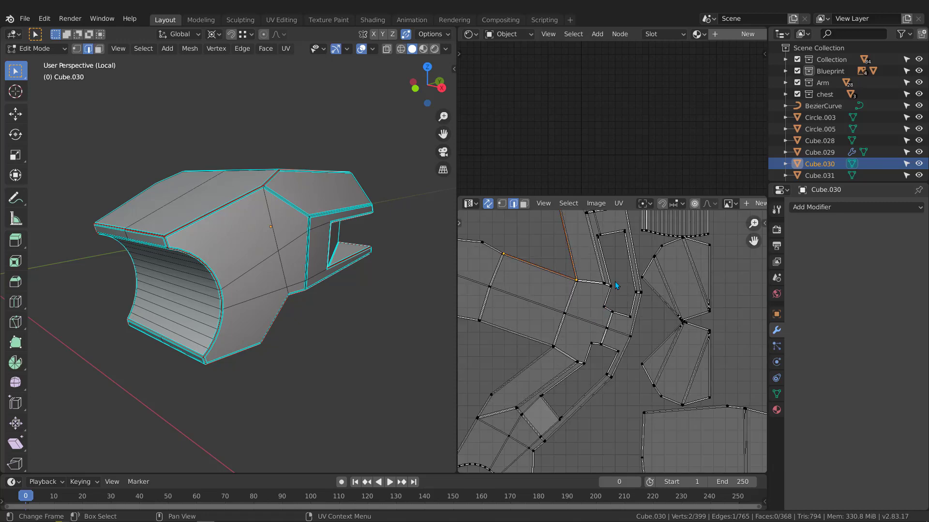
{"action": "key", "text": "KP_Decimal"}
{"action": "scroll", "coordinate": [251, 261], "scroll_direction": "down", "scroll_amount": 4}
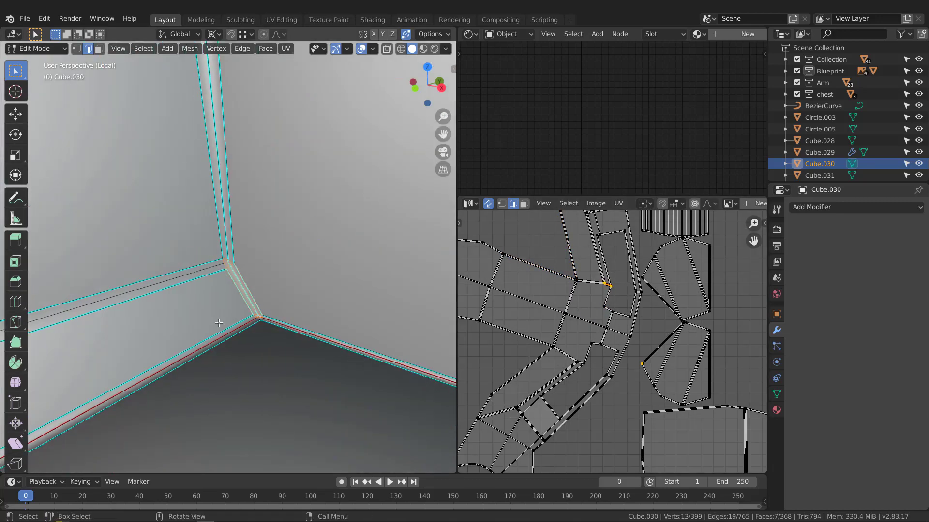
{"action": "middle_click_drag", "start_coordinate": [218, 309], "coordinate": [246, 289]}
{"action": "scroll", "coordinate": [256, 300], "scroll_direction": "down", "scroll_amount": 4}
{"action": "scroll", "coordinate": [244, 285], "scroll_direction": "up", "scroll_amount": 5}
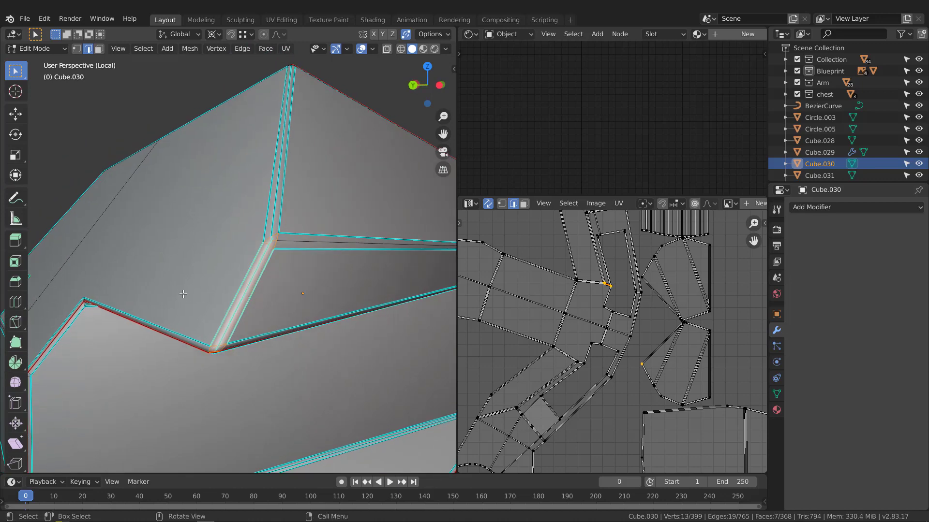
Step: Mark seams down the heel's slanted corner edges on one side, from the top face to the recess rim
{"action": "middle_click_drag", "start_coordinate": [279, 264], "coordinate": [262, 316]}
{"action": "scroll", "coordinate": [262, 310], "scroll_direction": "down", "scroll_amount": 9}
{"action": "scroll", "coordinate": [290, 242], "scroll_direction": "up", "scroll_amount": 6}
{"action": "scroll", "coordinate": [300, 223], "scroll_direction": "up", "scroll_amount": 1}
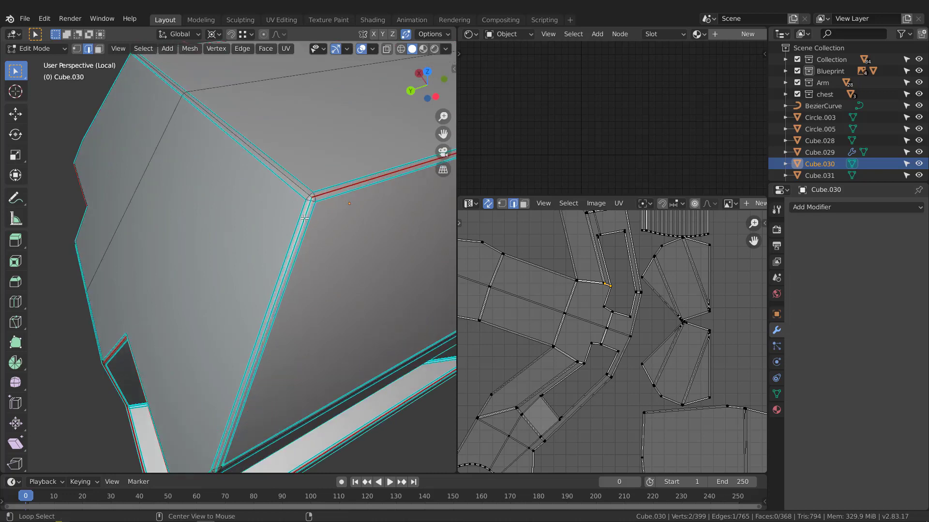
{"action": "scroll", "coordinate": [299, 235], "scroll_direction": "down", "scroll_amount": 2}
{"action": "middle_click_drag", "start_coordinate": [253, 421], "coordinate": [251, 390]}
{"action": "scroll", "coordinate": [251, 390], "scroll_direction": "up", "scroll_amount": 2}
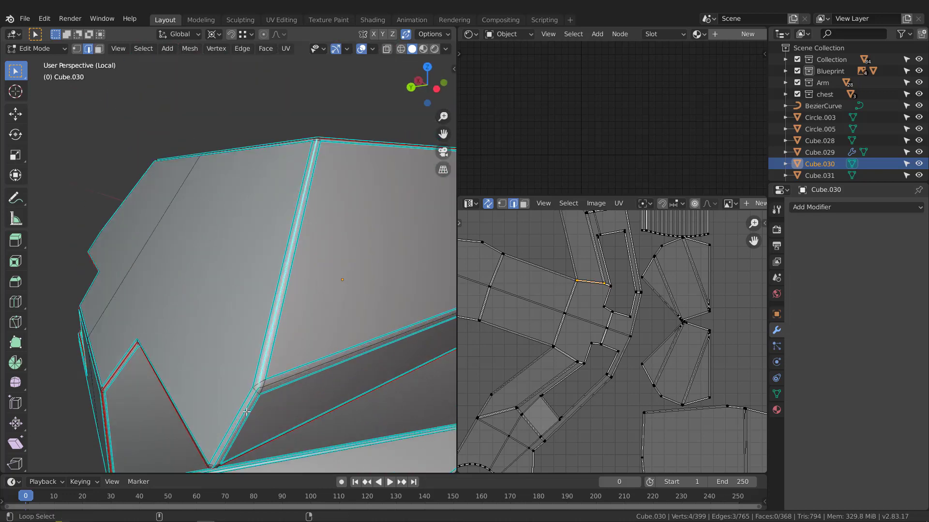
{"action": "left_click", "coordinate": [247, 413], "text": "alt+shift"}
{"action": "key", "text": "q"}
{"action": "left_click", "coordinate": [246, 414]}
Step: Mark the matching slanted corner edges on the heel's opposite side as seams, down to the recess rim
{"action": "scroll", "coordinate": [234, 358], "scroll_direction": "down", "scroll_amount": 3}
{"action": "middle_click_drag", "start_coordinate": [38, 349], "coordinate": [208, 285]}
{"action": "scroll", "coordinate": [211, 283], "scroll_direction": "up", "scroll_amount": 2}
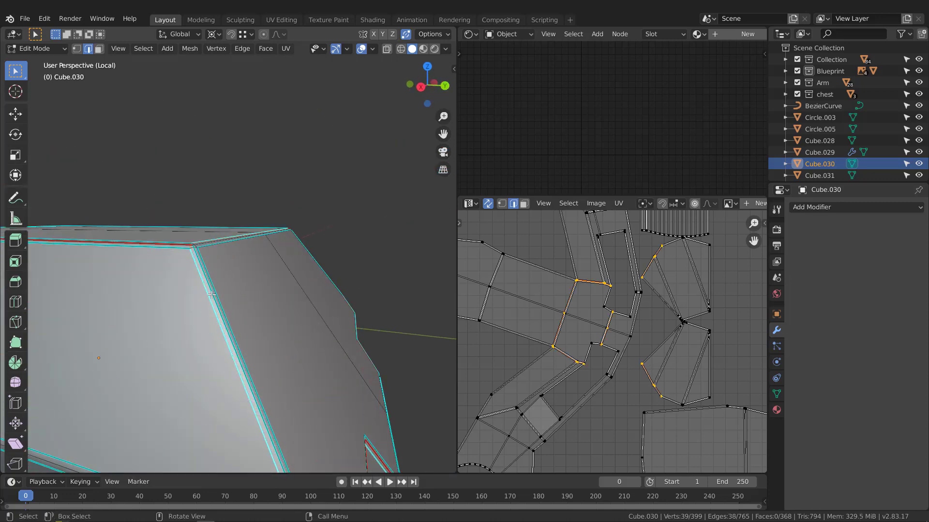
{"action": "scroll", "coordinate": [213, 298], "scroll_direction": "down", "scroll_amount": 2}
{"action": "middle_click_drag", "start_coordinate": [225, 349], "coordinate": [202, 306]}
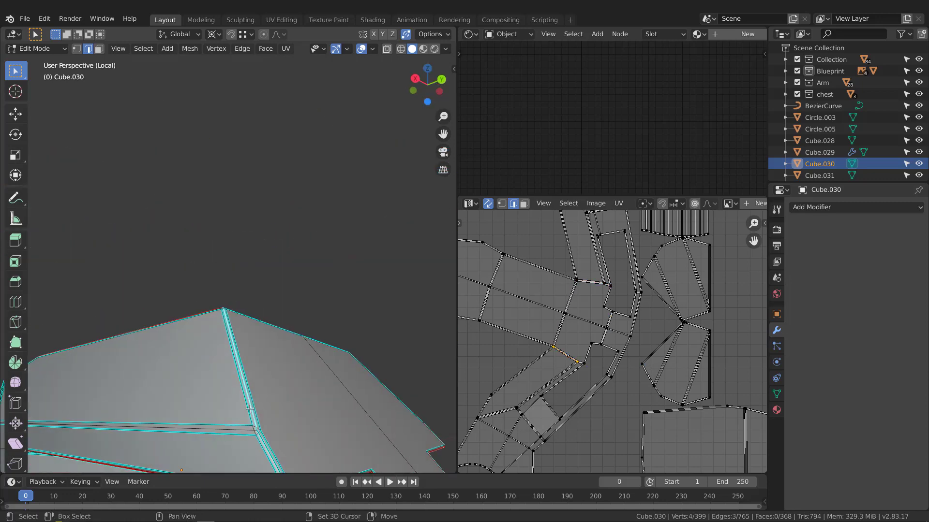
{"action": "middle_click_drag", "start_coordinate": [252, 411], "coordinate": [236, 338], "text": "shift"}
{"action": "scroll", "coordinate": [249, 348], "scroll_direction": "up", "scroll_amount": 1}
{"action": "left_click", "coordinate": [255, 356], "text": "alt+shift"}
{"action": "key", "text": "q"}
{"action": "left_click", "coordinate": [255, 357]}
Step: Select the whole mesh and unwrap it again with the new corner seams
{"action": "scroll", "coordinate": [255, 356], "scroll_direction": "down", "scroll_amount": 2}
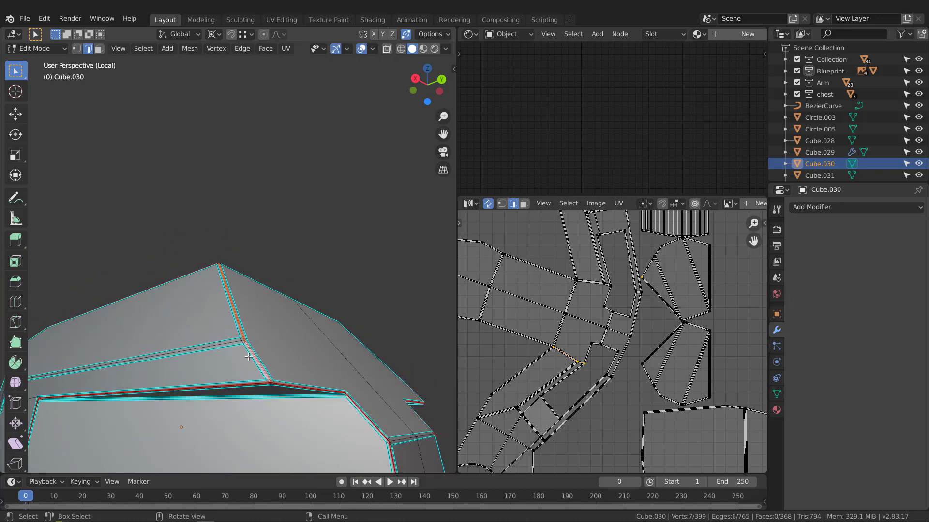
{"action": "key", "text": "a"}
{"action": "key", "text": "u"}
{"action": "left_click", "coordinate": [592, 330]}
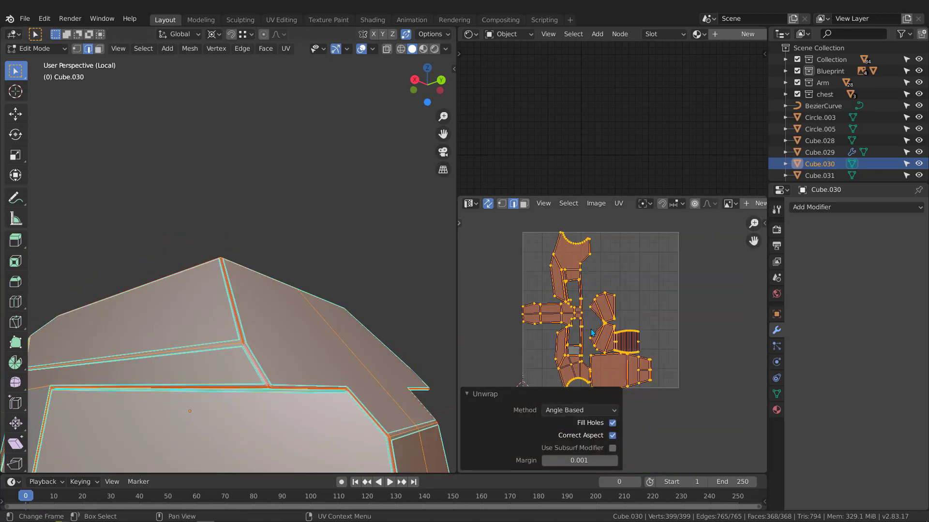
{"action": "middle_click_drag", "start_coordinate": [586, 332], "coordinate": [607, 312]}
{"action": "scroll", "coordinate": [580, 342], "scroll_direction": "up", "scroll_amount": 2}
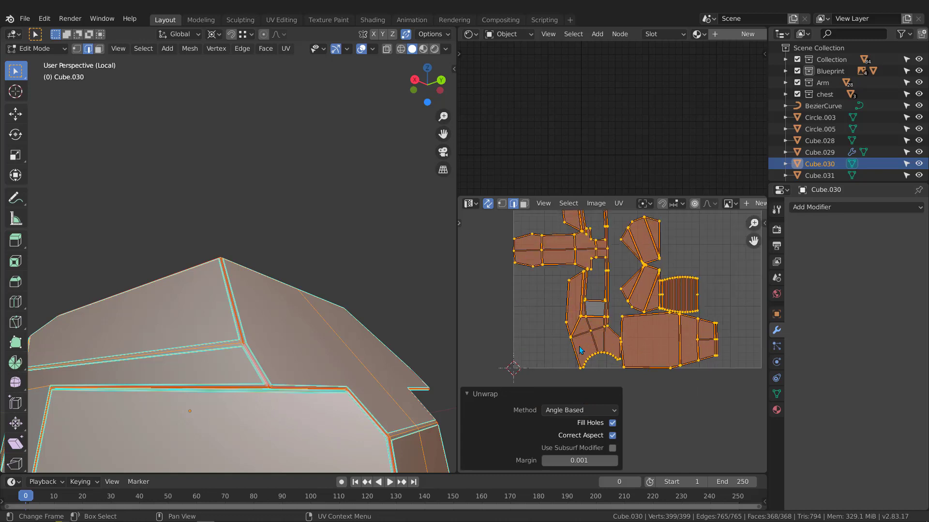
Step: Rotate all UV islands by -90° and move them about 7.4 cm in X and 0.5 cm in Y
{"action": "scroll", "coordinate": [582, 338], "scroll_direction": "down", "scroll_amount": 3}
{"action": "scroll", "coordinate": [588, 290], "scroll_direction": "up", "scroll_amount": 3}
{"action": "scroll", "coordinate": [589, 283], "scroll_direction": "down", "scroll_amount": 3}
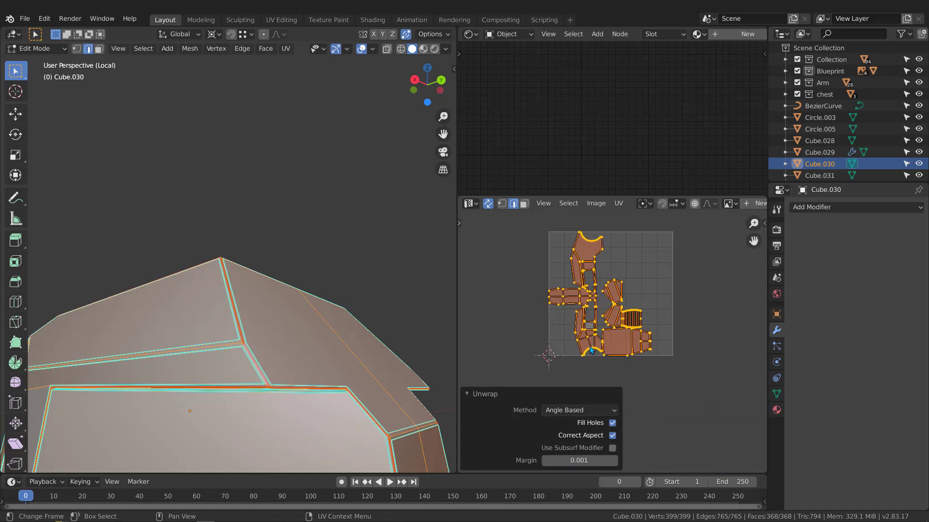
{"action": "scroll", "coordinate": [577, 286], "scroll_direction": "up", "scroll_amount": 2}
{"action": "scroll", "coordinate": [595, 279], "scroll_direction": "up", "scroll_amount": 2}
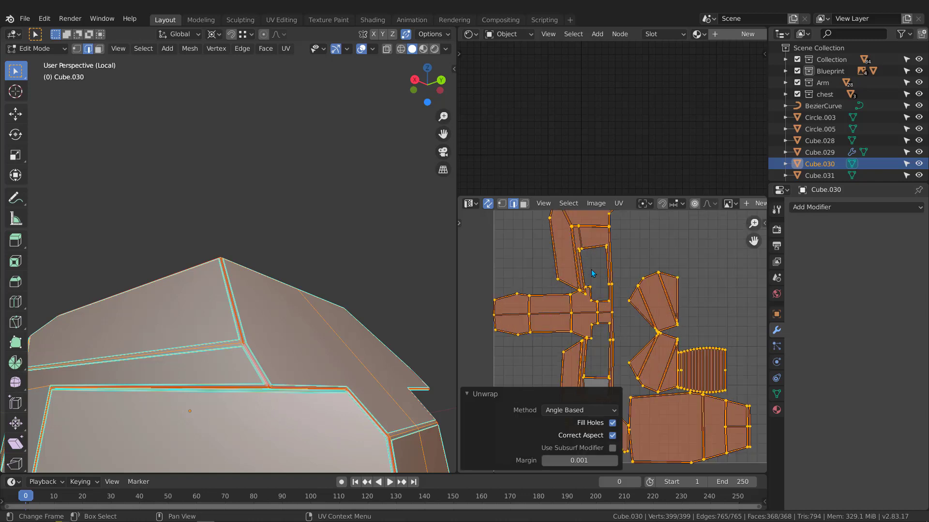
{"action": "scroll", "coordinate": [591, 277], "scroll_direction": "down", "scroll_amount": 5}
{"action": "key", "text": "r"}
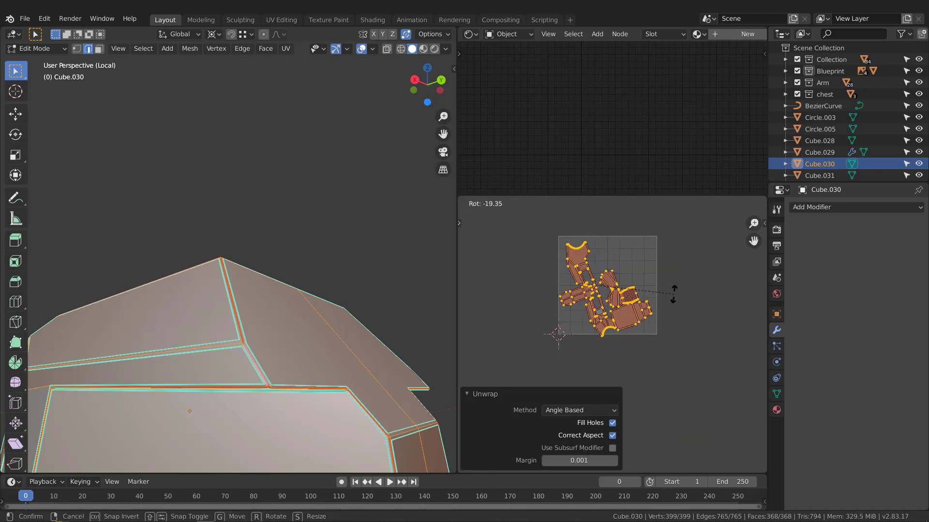
{"action": "left_click", "coordinate": [633, 219]}
{"action": "scroll", "coordinate": [639, 291], "scroll_direction": "up", "scroll_amount": 3}
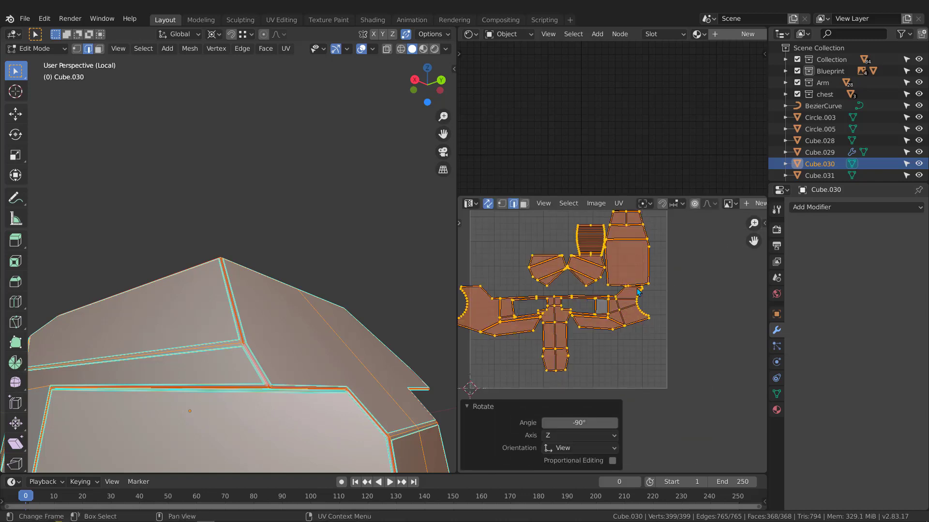
{"action": "key", "text": "g"}
{"action": "left_click", "coordinate": [638, 302]}
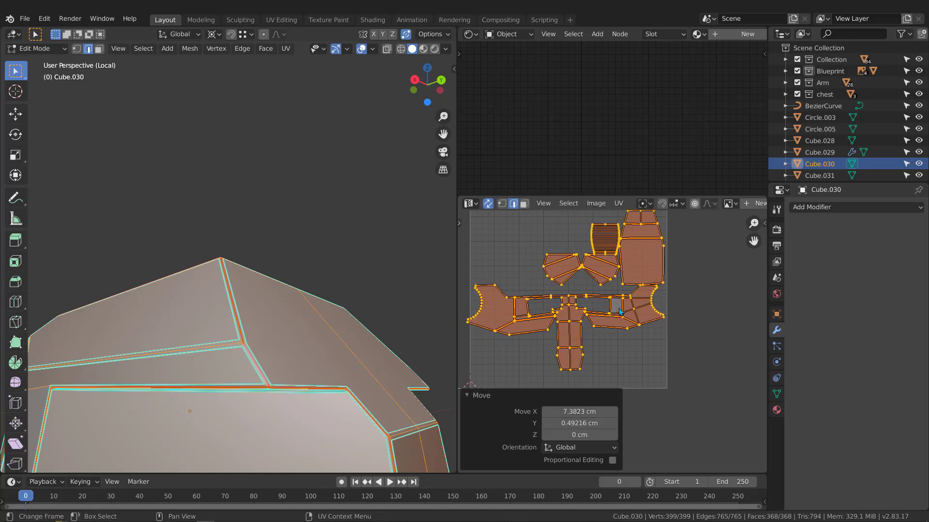
Step: Try to scale all UV islands and undo the scaling
{"action": "scroll", "coordinate": [583, 306], "scroll_direction": "up", "scroll_amount": 3}
{"action": "scroll", "coordinate": [584, 304], "scroll_direction": "down", "scroll_amount": 3}
{"action": "middle_click_drag", "start_coordinate": [574, 299], "coordinate": [591, 291]}
{"action": "scroll", "coordinate": [591, 291], "scroll_direction": "up", "scroll_amount": 3}
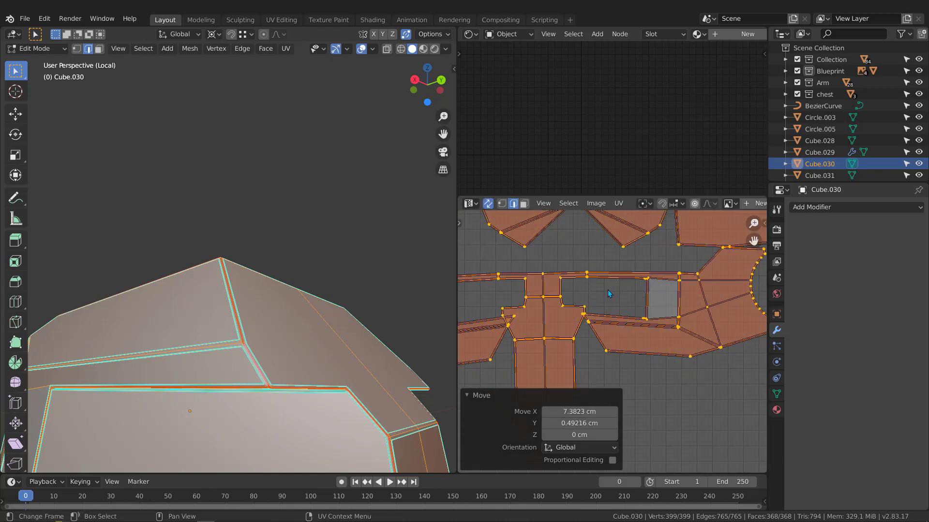
{"action": "key", "text": "s"}
{"action": "left_click", "coordinate": [603, 286]}
{"action": "scroll", "coordinate": [612, 289], "scroll_direction": "down", "scroll_amount": 3}
{"action": "key", "text": "ctrl+z"}
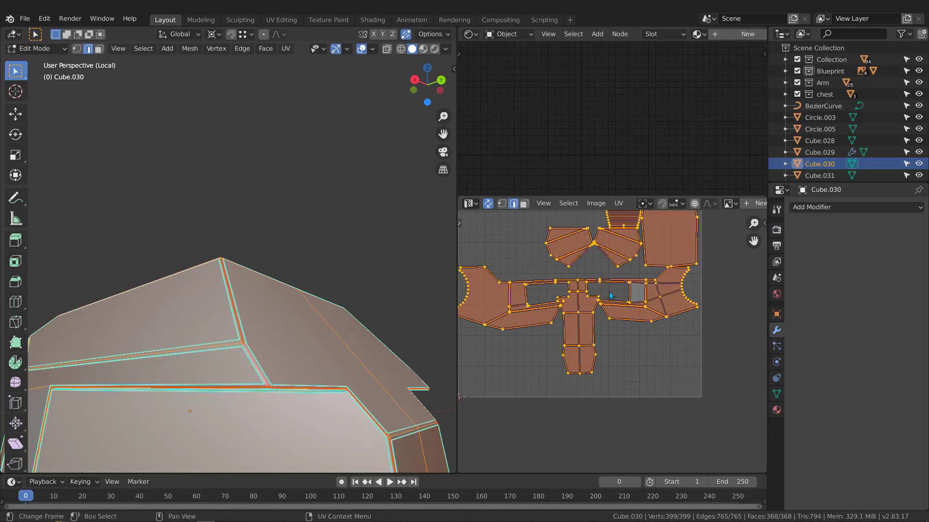
Step: Draw annotation eyes in the UV layout's two openings and a smile below the central strip, and erase the annotations
{"action": "scroll", "coordinate": [609, 291], "scroll_direction": "up", "scroll_amount": 2}
{"action": "key", "text": "d"}
{"action": "mouse_move", "coordinate": [612, 283]}
{"action": "left_mouse_down"}
{"action": "mouse_move", "coordinate": [618, 291]}
{"action": "mouse_move", "coordinate": [608, 280]}
{"action": "left_mouse_up"}
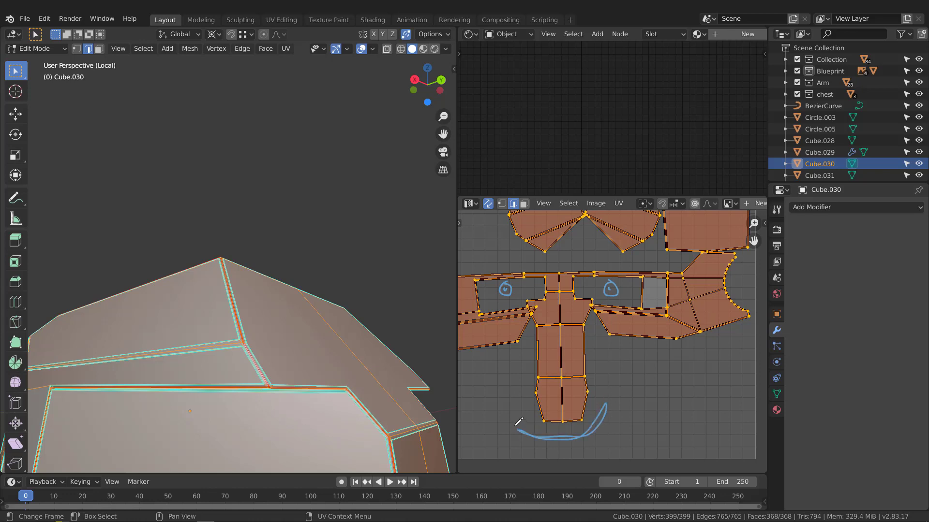
{"action": "scroll", "coordinate": [604, 310], "scroll_direction": "up", "scroll_amount": 1}
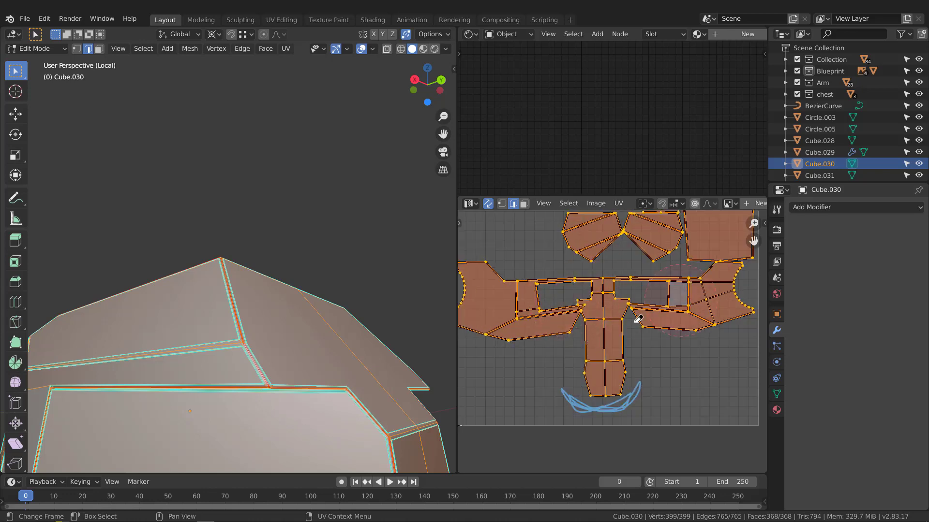
{"action": "scroll", "coordinate": [317, 269], "scroll_direction": "down", "scroll_amount": 5}
Step: Leave mesh editing and assign the existing Checker material to the foot block
{"action": "scroll", "coordinate": [595, 322], "scroll_direction": "down", "scroll_amount": 5}
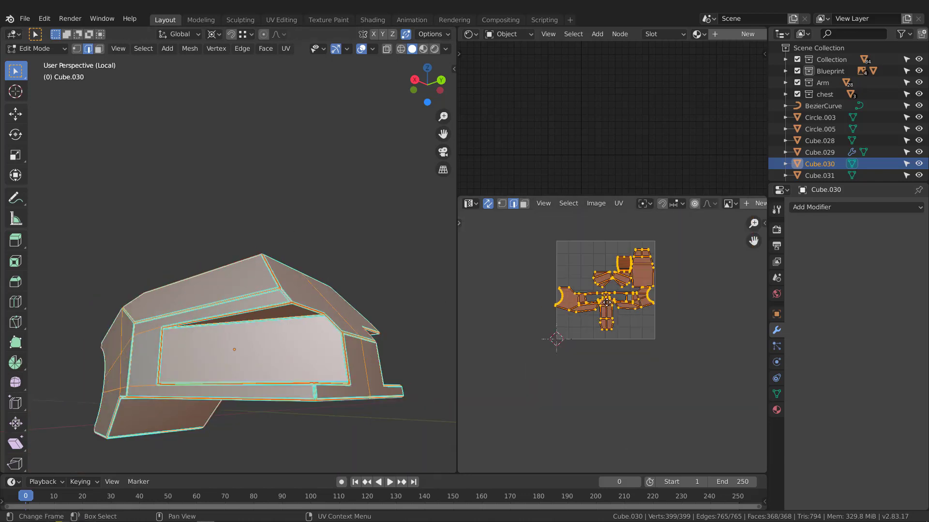
{"action": "scroll", "coordinate": [594, 328], "scroll_direction": "up", "scroll_amount": 2}
{"action": "middle_click_drag", "start_coordinate": [340, 305], "coordinate": [283, 300]}
{"action": "key", "text": "Tab"}
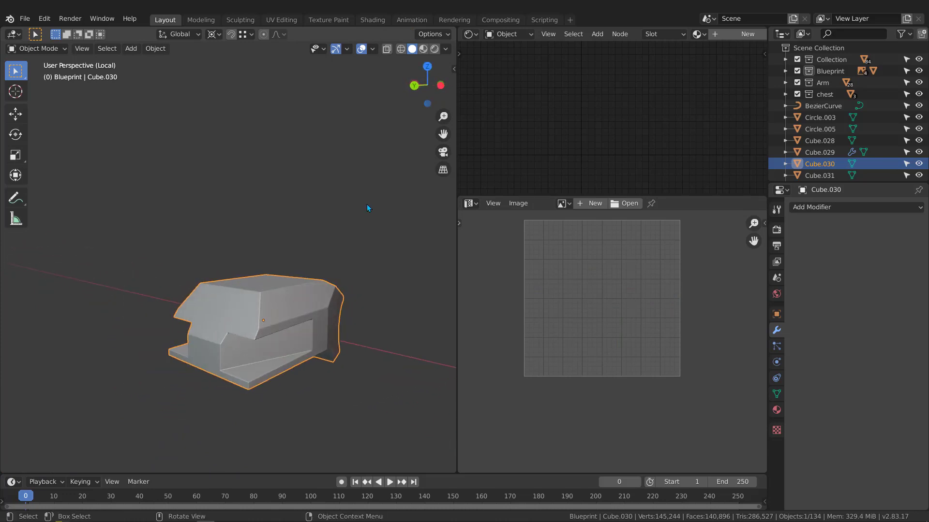
{"action": "left_click", "coordinate": [704, 33]}
{"action": "left_click", "coordinate": [718, 52]}
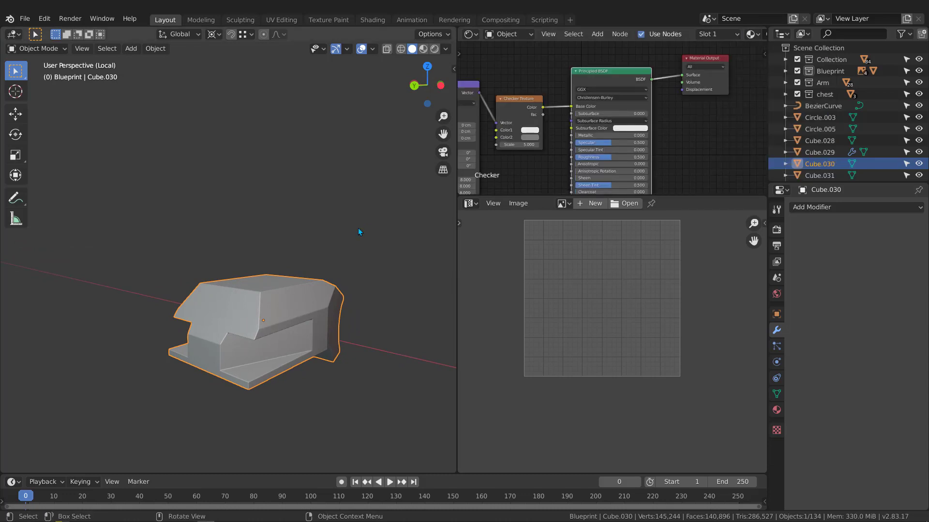
Step: Show the foot block in Material Preview shading and inspect the checker pattern on its sides for distortion
{"action": "middle_click_drag", "start_coordinate": [358, 228], "coordinate": [327, 251]}
{"action": "left_click", "coordinate": [322, 376]}
{"action": "mouse_move", "coordinate": [366, 315]}
{"action": "middle_mouse_down"}
{"action": "mouse_move", "coordinate": [439, 293]}
{"action": "mouse_move", "coordinate": [445, 255]}
{"action": "mouse_move", "coordinate": [9, 279]}
{"action": "middle_mouse_up"}
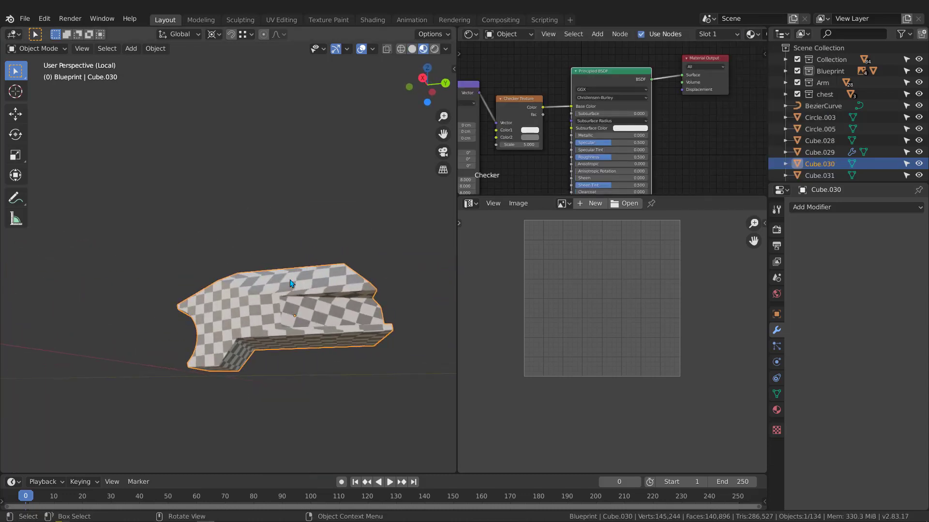
{"action": "scroll", "coordinate": [298, 321], "scroll_direction": "up", "scroll_amount": 4}
{"action": "middle_click_drag", "start_coordinate": [290, 283], "coordinate": [333, 303]}
Step: Enter mesh editing on the foot block in Solid shading and select the diagonal bevel edge between the upper side panel and rear side
{"action": "key", "text": "Tab"}
{"action": "scroll", "coordinate": [333, 304], "scroll_direction": "up", "scroll_amount": 4}
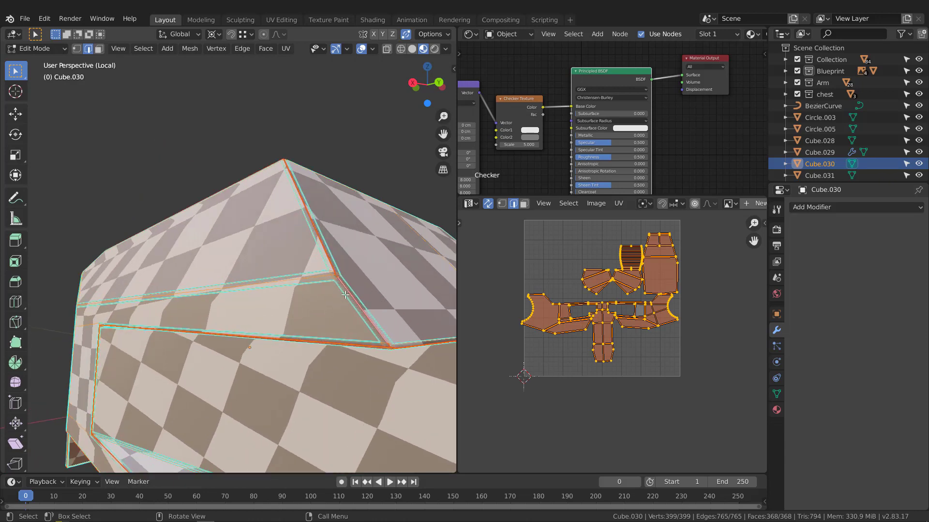
{"action": "scroll", "coordinate": [319, 279], "scroll_direction": "down", "scroll_amount": 1}
{"action": "middle_click_drag", "start_coordinate": [213, 286], "coordinate": [239, 292]}
{"action": "key", "text": "z"}
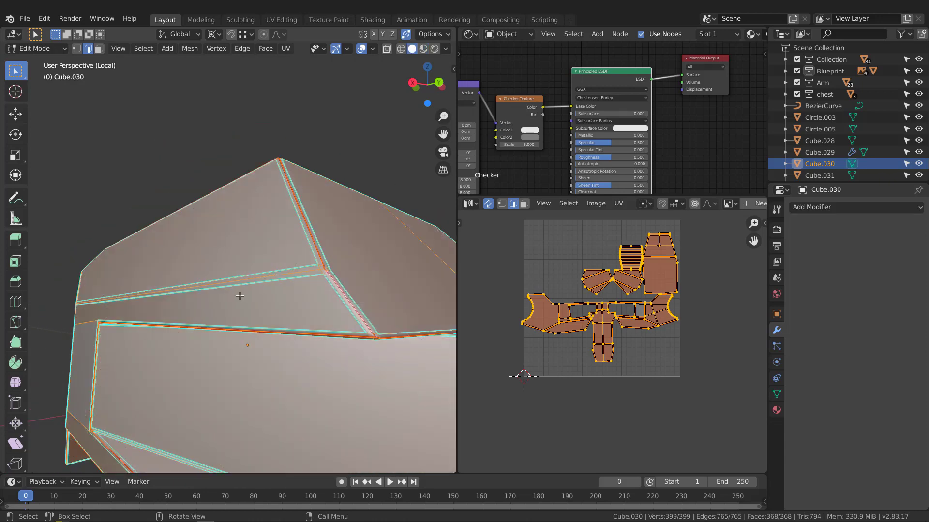
{"action": "mouse_move", "coordinate": [194, 320]}
{"action": "middle_mouse_down"}
{"action": "mouse_move", "coordinate": [241, 341]}
{"action": "mouse_move", "coordinate": [223, 321]}
{"action": "mouse_move", "coordinate": [172, 310]}
{"action": "mouse_move", "coordinate": [109, 266]}
{"action": "mouse_move", "coordinate": [197, 306]}
{"action": "mouse_move", "coordinate": [149, 253]}
{"action": "middle_mouse_up"}
{"action": "scroll", "coordinate": [237, 340], "scroll_direction": "up", "scroll_amount": 2}
{"action": "left_click", "coordinate": [238, 325]}
{"action": "scroll", "coordinate": [109, 267], "scroll_direction": "up", "scroll_amount": 2}
{"action": "scroll", "coordinate": [212, 276], "scroll_direction": "down", "scroll_amount": 5}
{"action": "scroll", "coordinate": [151, 252], "scroll_direction": "up", "scroll_amount": 8}
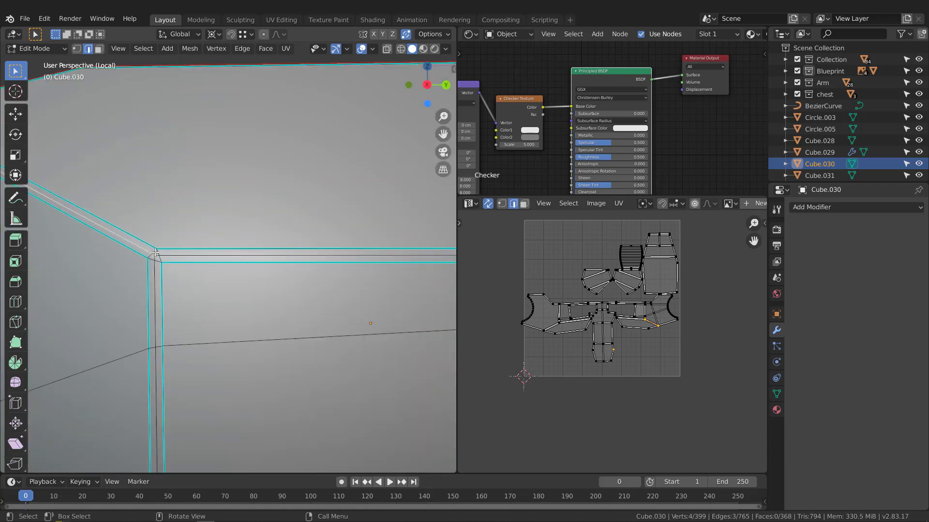
Step: Add the matching diagonal bevel edge on the opposite side to the selection and mark both edges as seams
{"action": "scroll", "coordinate": [155, 252], "scroll_direction": "down", "scroll_amount": 6}
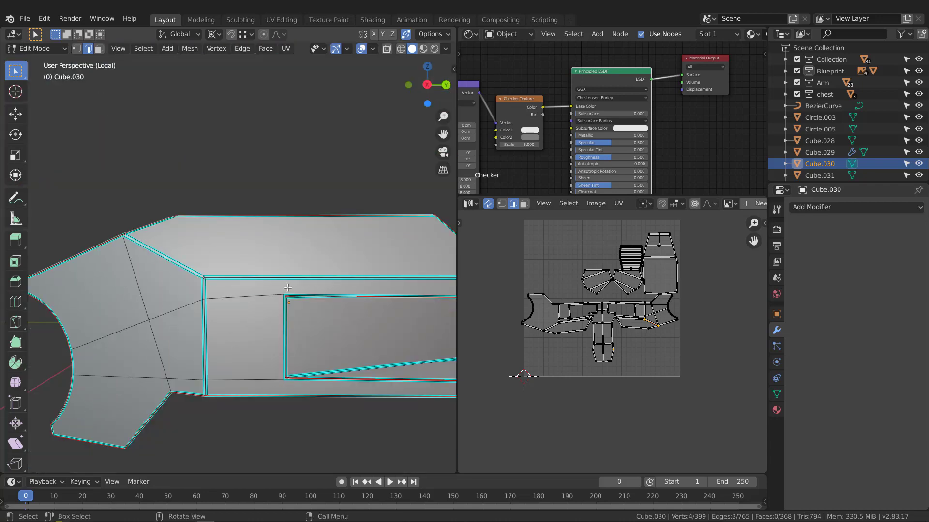
{"action": "middle_click_drag", "start_coordinate": [287, 288], "coordinate": [406, 266]}
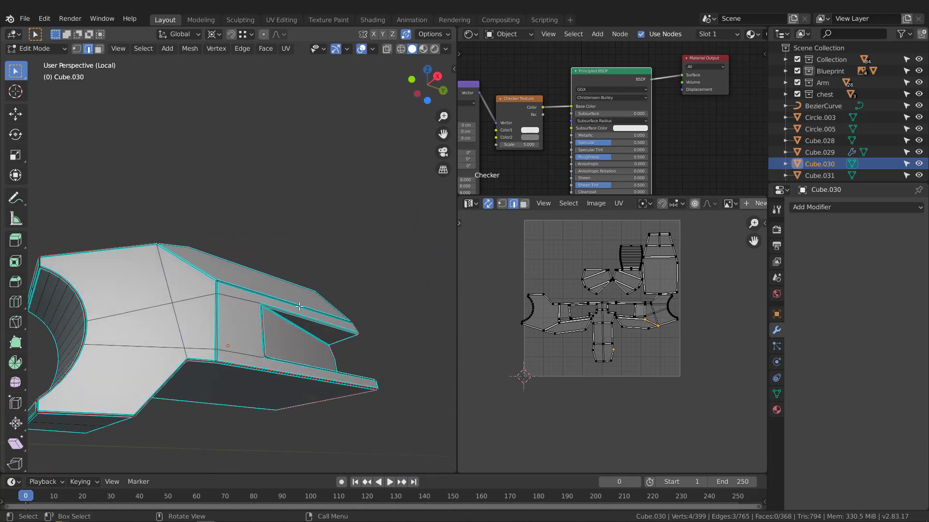
{"action": "middle_click_drag", "start_coordinate": [299, 307], "coordinate": [282, 359]}
{"action": "scroll", "coordinate": [218, 280], "scroll_direction": "up", "scroll_amount": 4}
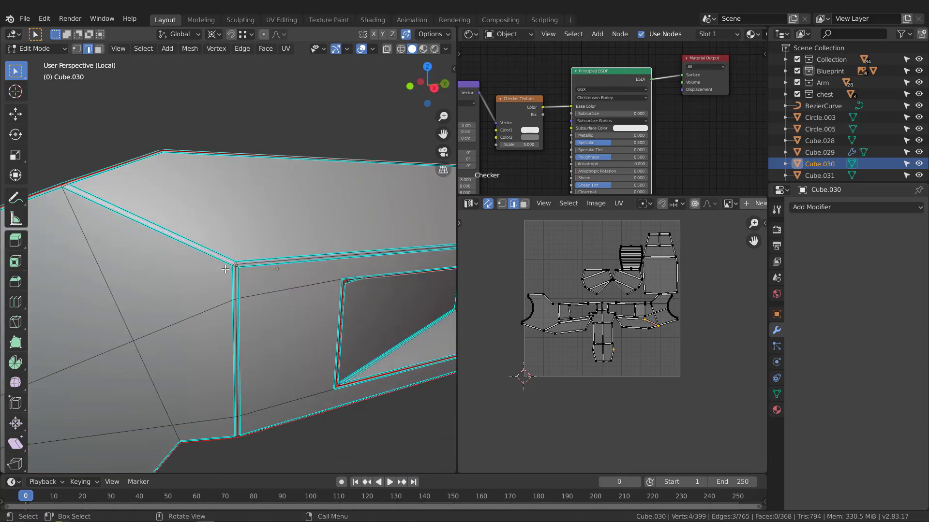
{"action": "scroll", "coordinate": [233, 266], "scroll_direction": "up", "scroll_amount": 3}
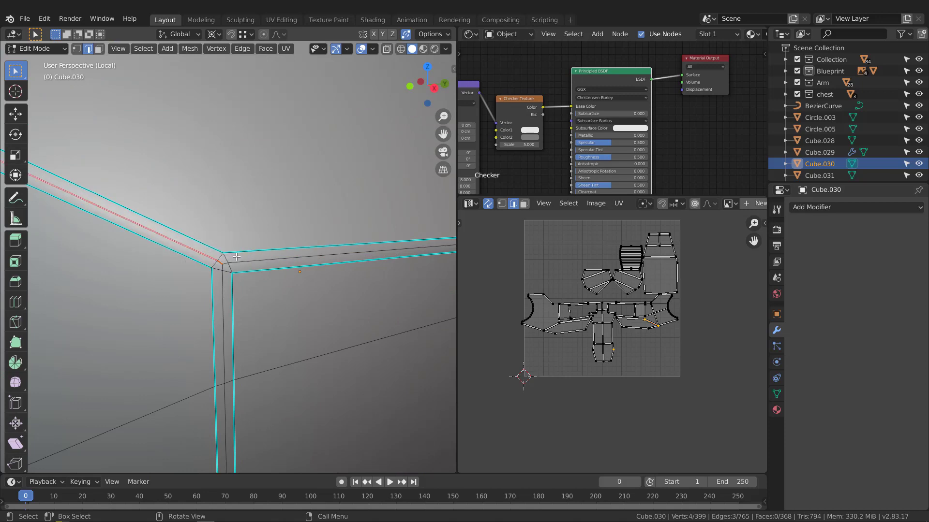
{"action": "scroll", "coordinate": [236, 257], "scroll_direction": "down", "scroll_amount": 5}
{"action": "middle_click_drag", "start_coordinate": [236, 259], "coordinate": [386, 271]}
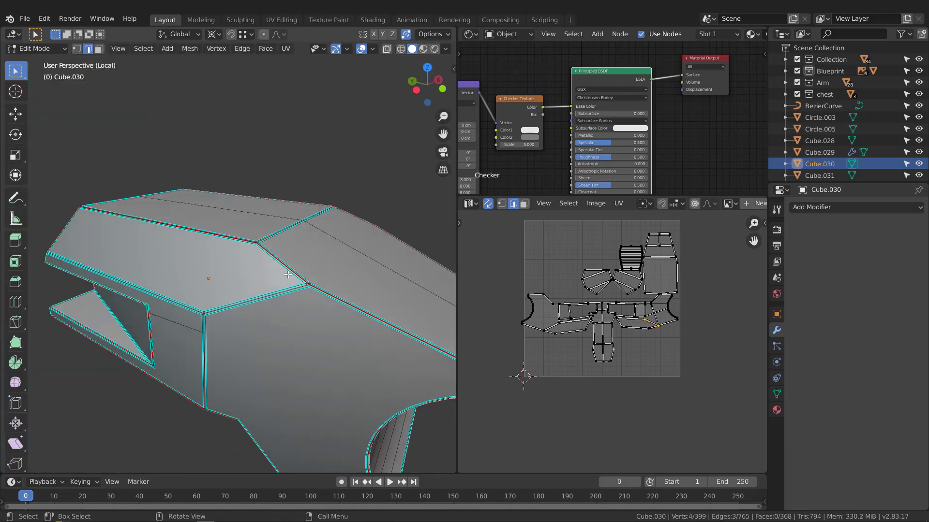
{"action": "scroll", "coordinate": [288, 275], "scroll_direction": "up", "scroll_amount": 5}
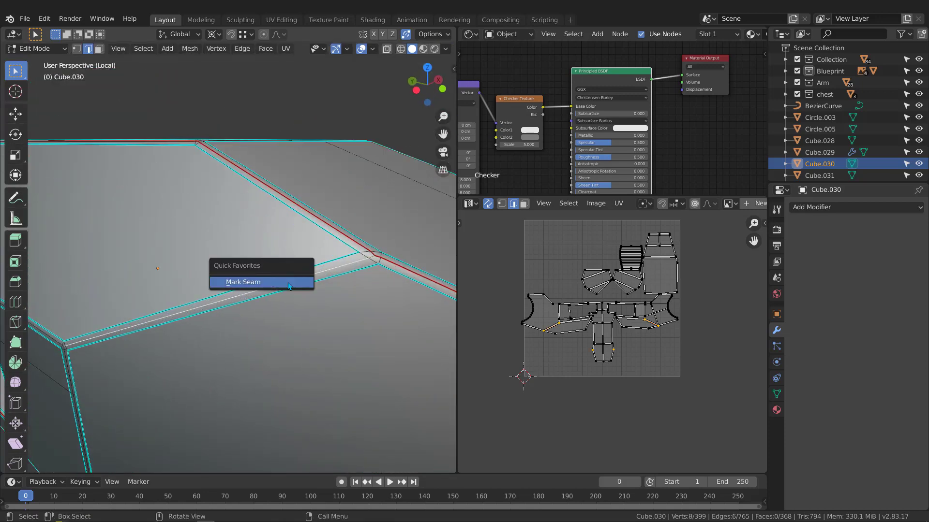
{"action": "left_click", "coordinate": [289, 286]}
Step: Select the whole foot block mesh and unwrap it with the diagonal seams
{"action": "scroll", "coordinate": [280, 286], "scroll_direction": "down", "scroll_amount": 4}
{"action": "scroll", "coordinate": [299, 293], "scroll_direction": "up", "scroll_amount": 6}
{"action": "middle_click_drag", "start_coordinate": [249, 304], "coordinate": [315, 306]}
{"action": "scroll", "coordinate": [293, 309], "scroll_direction": "down", "scroll_amount": 7}
{"action": "key", "text": "a"}
{"action": "middle_click_drag", "start_coordinate": [587, 311], "coordinate": [598, 329]}
{"action": "key", "text": "u"}
{"action": "left_click", "coordinate": [579, 329]}
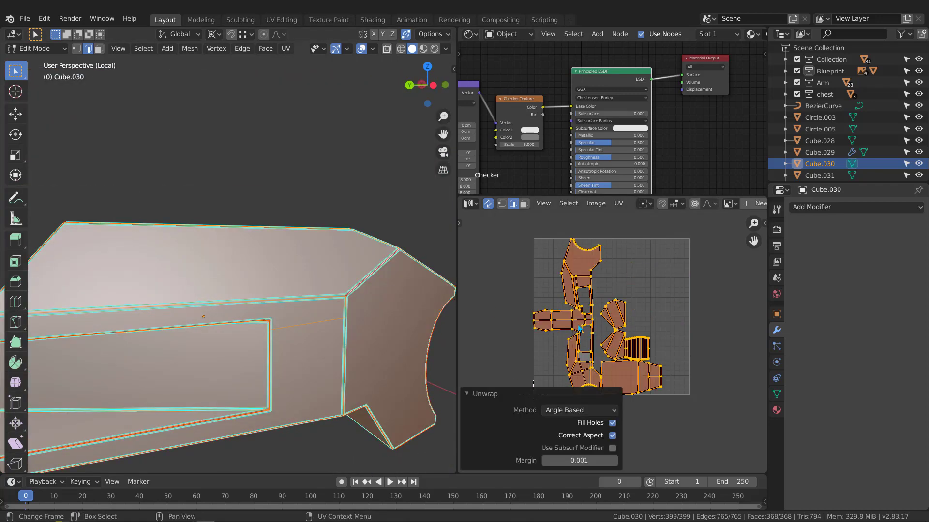
Step: Show the foot block in Material Preview shading and inspect the checker pattern around its side panels and recess
{"action": "scroll", "coordinate": [315, 286], "scroll_direction": "down", "scroll_amount": 2}
{"action": "middle_click_drag", "start_coordinate": [315, 285], "coordinate": [298, 291]}
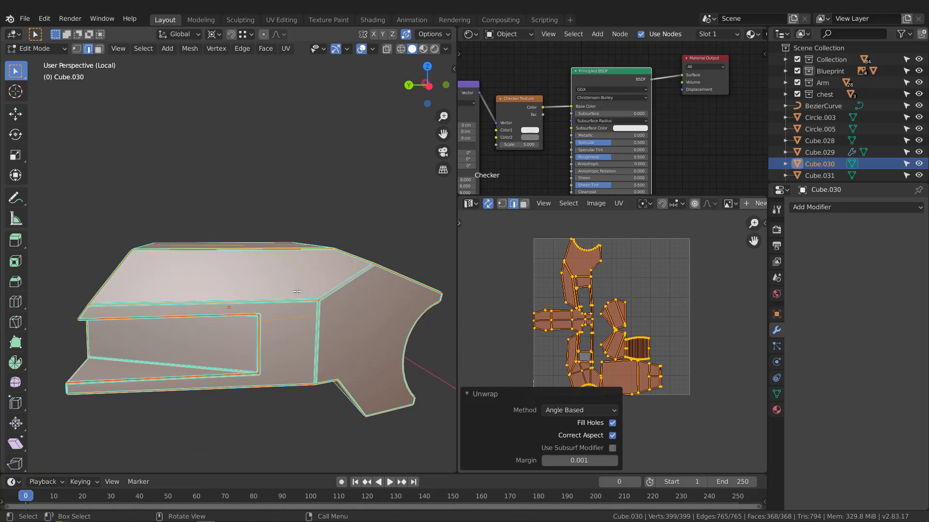
{"action": "key", "text": "z"}
{"action": "left_click", "coordinate": [296, 353]}
{"action": "mouse_move", "coordinate": [205, 319]}
{"action": "middle_mouse_down"}
{"action": "mouse_move", "coordinate": [284, 296]}
{"action": "mouse_move", "coordinate": [194, 323]}
{"action": "mouse_move", "coordinate": [201, 307]}
{"action": "middle_mouse_up"}
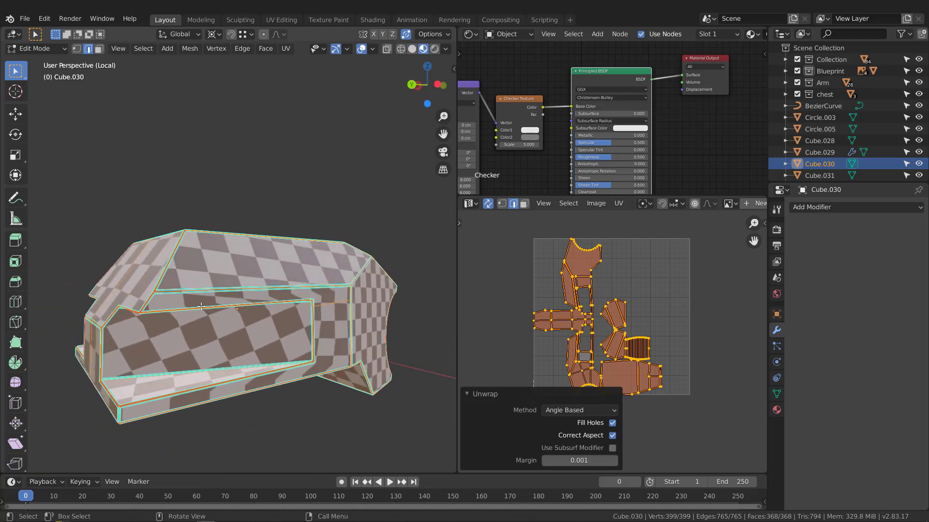
{"action": "scroll", "coordinate": [200, 307], "scroll_direction": "up", "scroll_amount": 6}
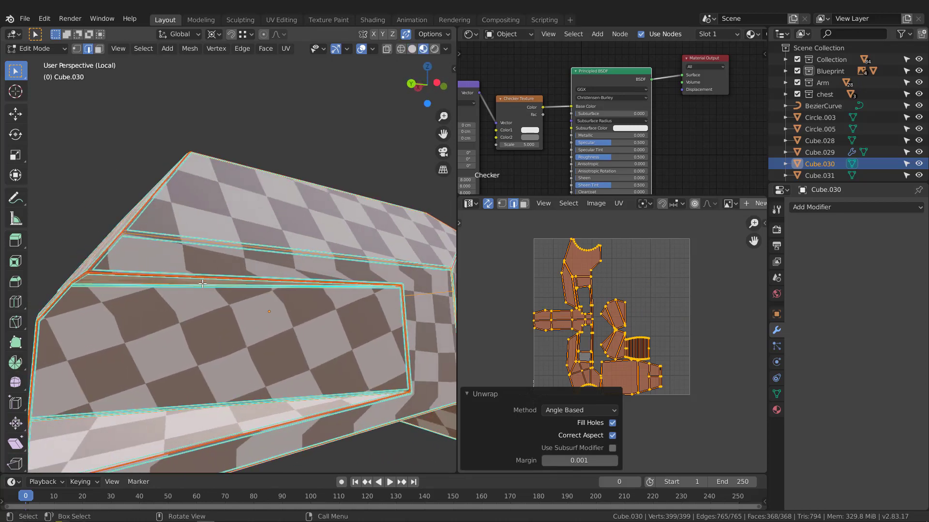
{"action": "key", "text": "Tab"}
{"action": "middle_click_drag", "start_coordinate": [162, 250], "coordinate": [132, 245]}
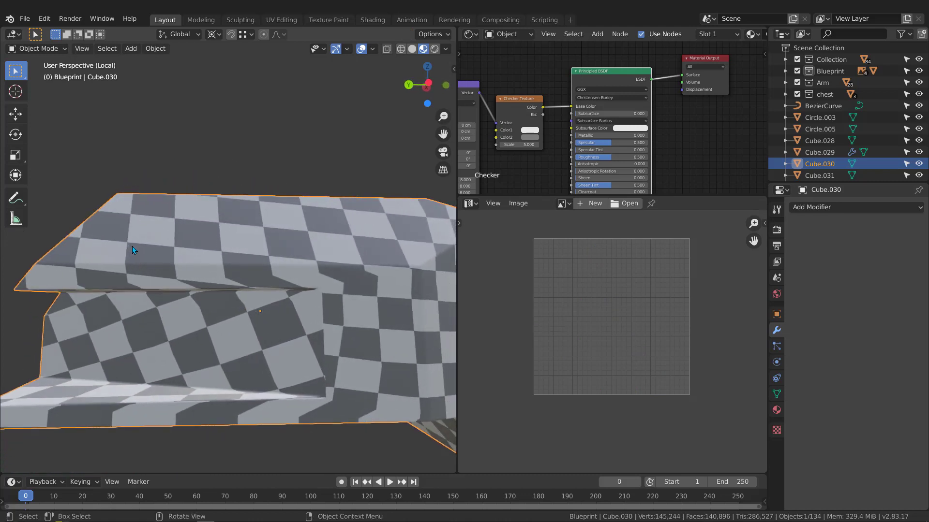
Step: In Solid shading, mark the horizontal bevel edge under the upper side panel and the adjoining vertical bevel edge as seams on one side
{"action": "key", "text": "z"}
{"action": "mouse_move", "coordinate": [373, 258]}
{"action": "middle_mouse_down"}
{"action": "mouse_move", "coordinate": [313, 257]}
{"action": "mouse_move", "coordinate": [325, 262]}
{"action": "middle_mouse_up"}
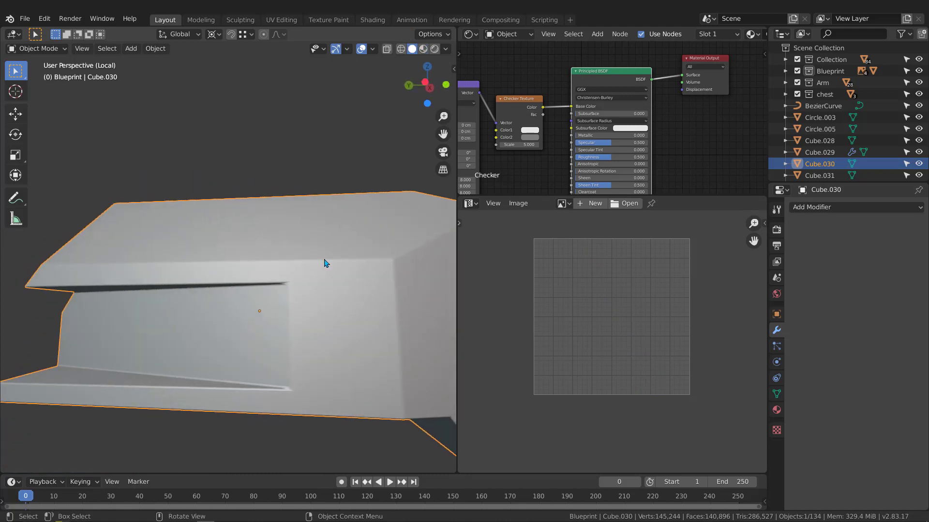
{"action": "key", "text": "Tab"}
{"action": "scroll", "coordinate": [388, 250], "scroll_direction": "up", "scroll_amount": 6}
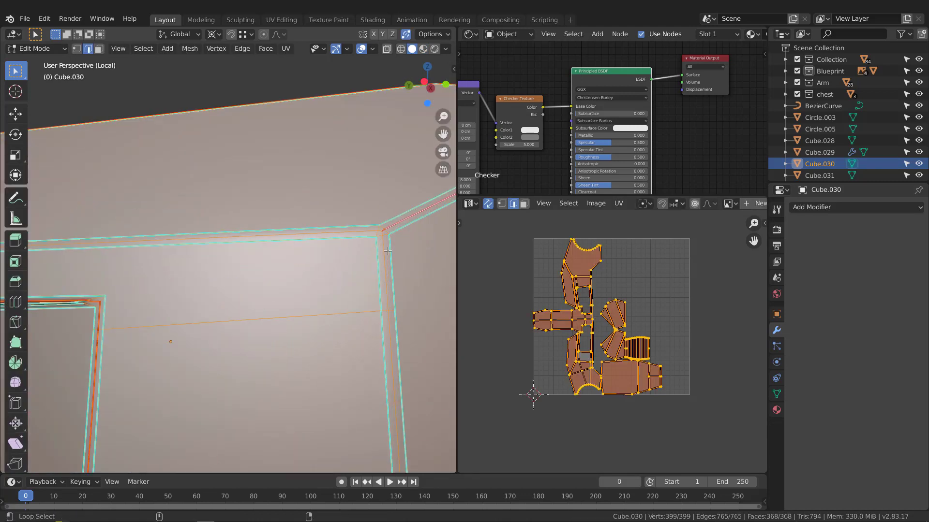
{"action": "left_click", "coordinate": [386, 252]}
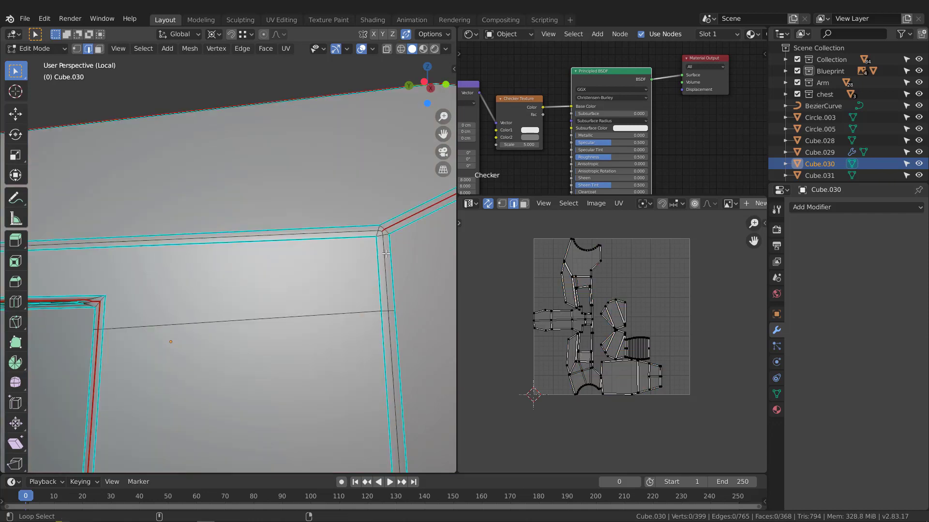
{"action": "middle_click_drag", "start_coordinate": [352, 233], "coordinate": [145, 251]}
{"action": "scroll", "coordinate": [146, 251], "scroll_direction": "up", "scroll_amount": 4}
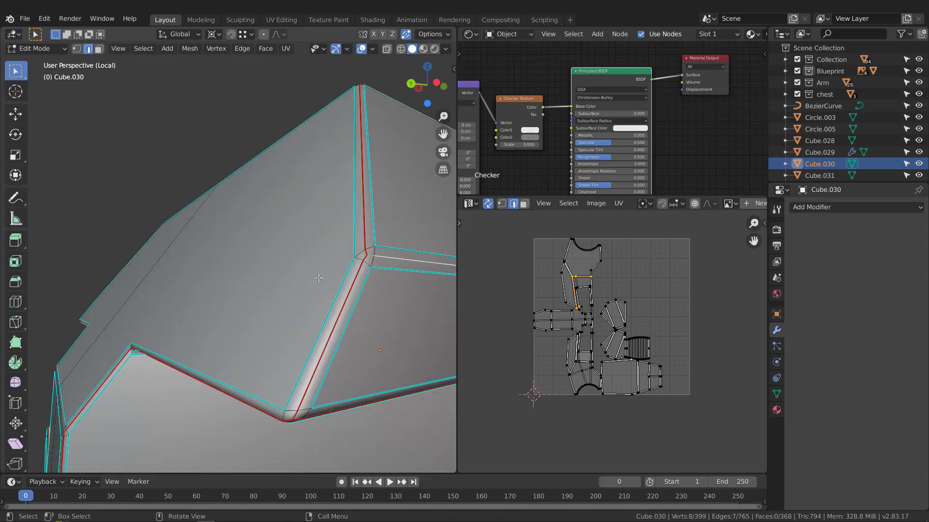
{"action": "left_click", "coordinate": [303, 278]}
{"action": "middle_click_drag", "start_coordinate": [303, 277], "coordinate": [208, 248]}
Step: Mark the matching horizontal and vertical bevel edges on the opposite side and the short front corner edge as seams
{"action": "left_click", "coordinate": [266, 366]}
{"action": "left_click", "coordinate": [274, 283], "text": "alt+shift"}
{"action": "left_click", "coordinate": [232, 281]}
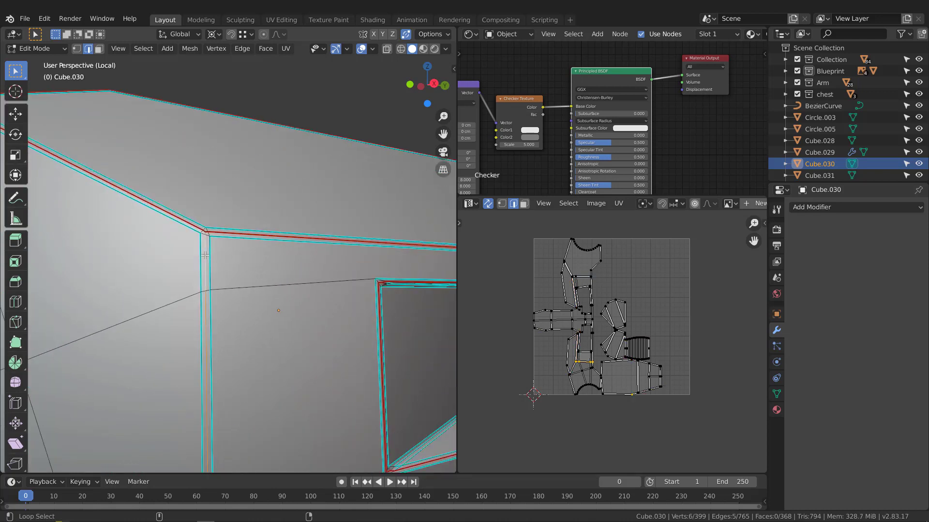
{"action": "left_click", "coordinate": [205, 255]}
{"action": "middle_click_drag", "start_coordinate": [205, 255], "coordinate": [361, 239]}
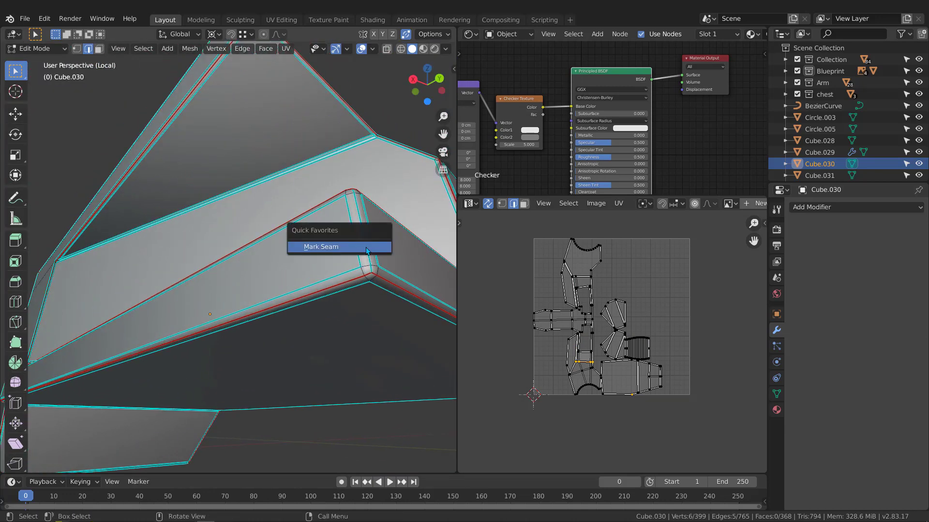
{"action": "left_click", "coordinate": [362, 243]}
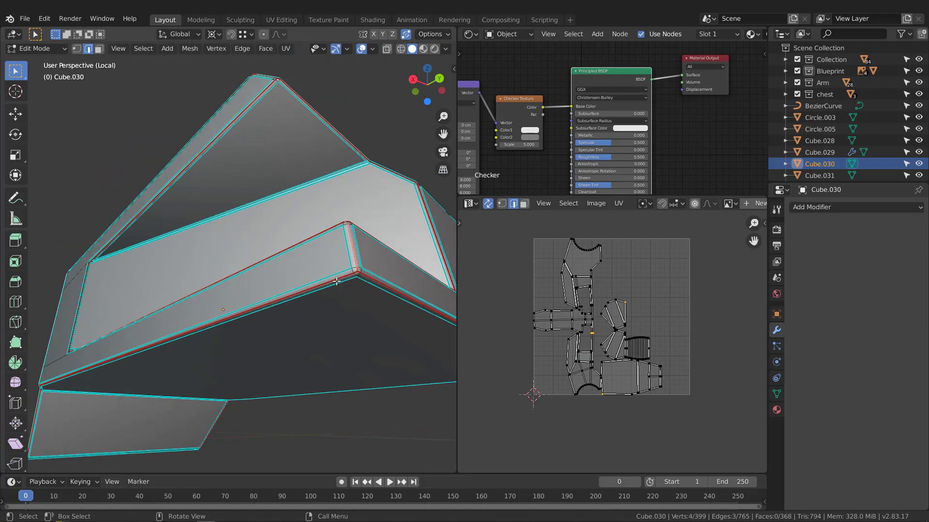
Step: Unwrap the entire foot block with all marked seams and display it in Material Preview shading
{"action": "key", "text": "a"}
{"action": "key", "text": "u"}
{"action": "left_click", "coordinate": [574, 322]}
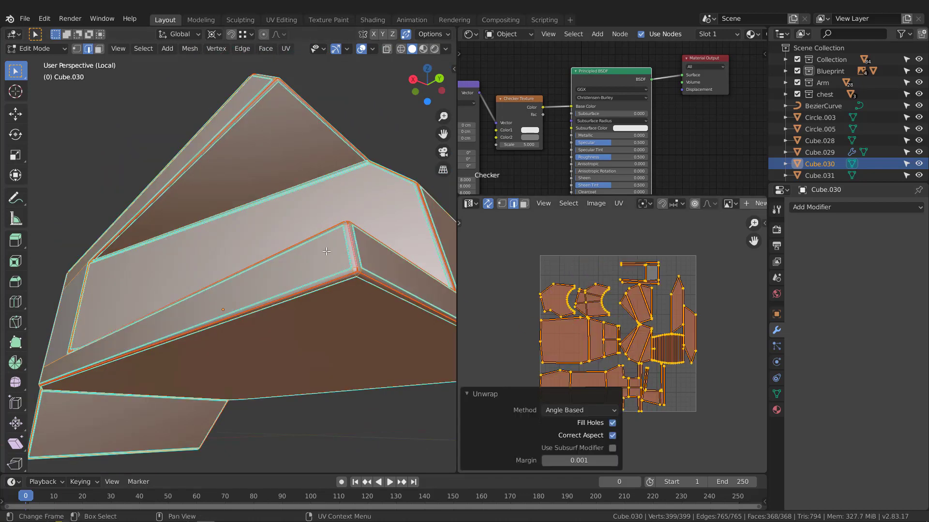
{"action": "scroll", "coordinate": [269, 253], "scroll_direction": "down", "scroll_amount": 3}
{"action": "mouse_move", "coordinate": [268, 253]}
{"action": "middle_mouse_down"}
{"action": "mouse_move", "coordinate": [282, 312]}
{"action": "mouse_move", "coordinate": [257, 288]}
{"action": "middle_mouse_up"}
{"action": "key", "text": "z"}
{"action": "left_click", "coordinate": [264, 311]}
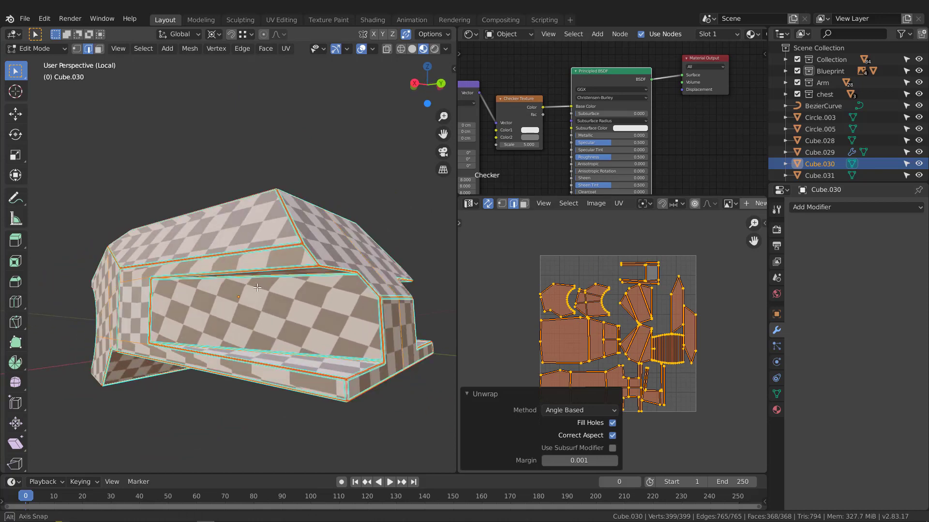
Step: Set the unwrap method to Conformal and check the checker pattern on both sides of the foot block
{"action": "scroll", "coordinate": [640, 394], "scroll_direction": "up", "scroll_amount": 5}
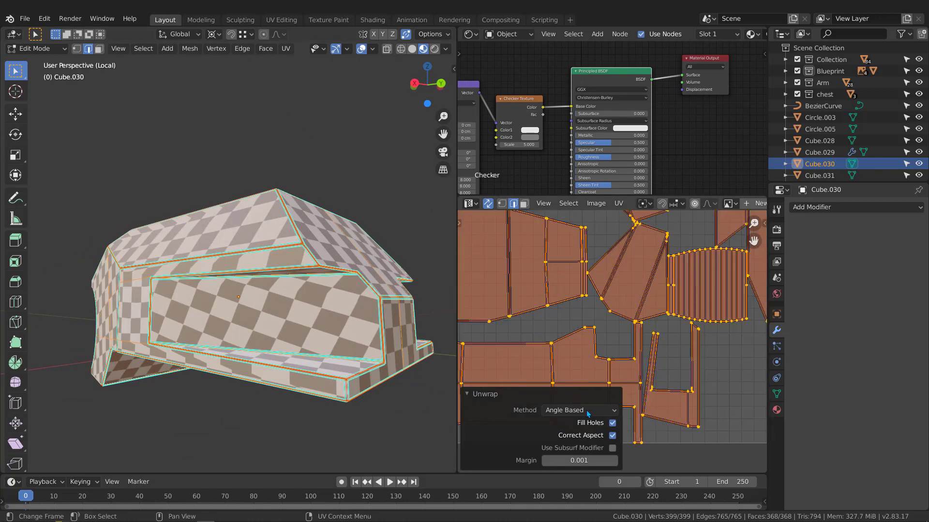
{"action": "left_click", "coordinate": [569, 437]}
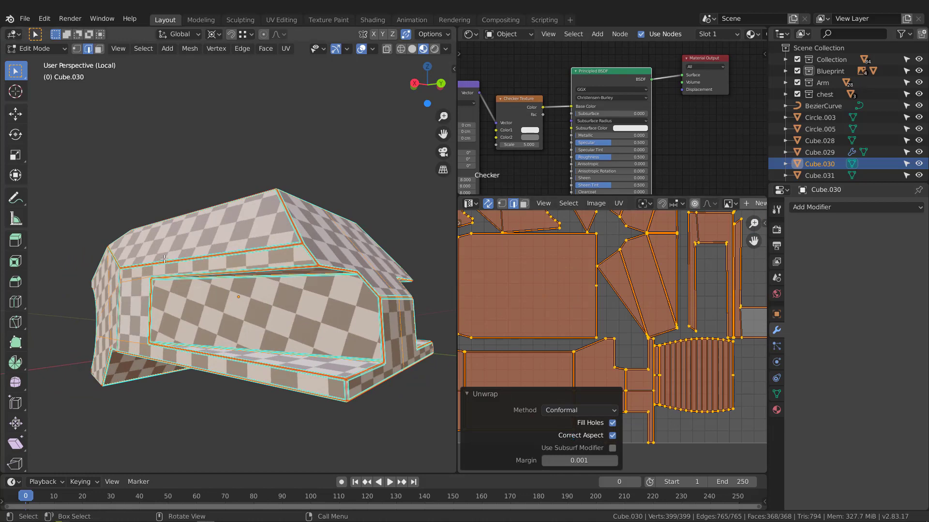
{"action": "middle_click_drag", "start_coordinate": [232, 263], "coordinate": [402, 263]}
{"action": "scroll", "coordinate": [658, 273], "scroll_direction": "down", "scroll_amount": 4}
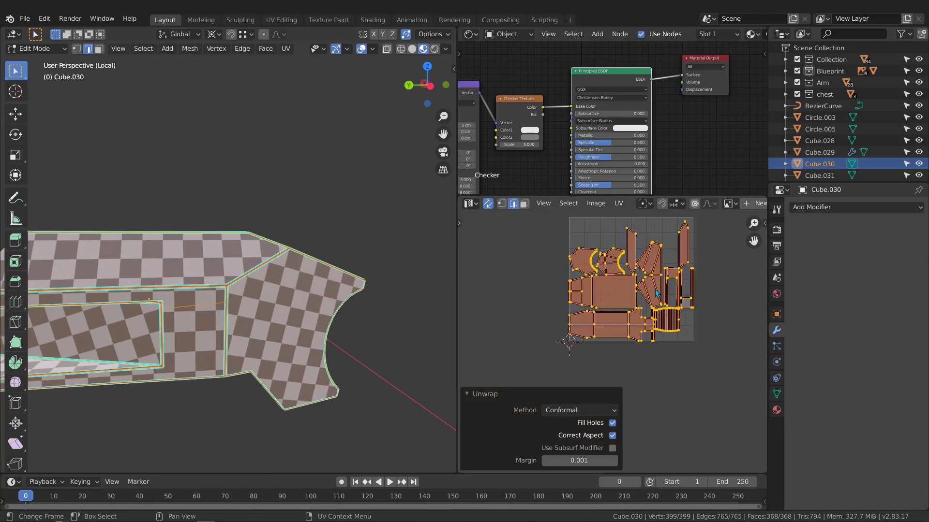
{"action": "middle_click_drag", "start_coordinate": [171, 284], "coordinate": [396, 287]}
{"action": "middle_click_drag", "start_coordinate": [247, 282], "coordinate": [170, 325]}
Step: Leave mesh editing and local view, and link the Checker material from the checkered ankle cylinder to the plain ankle joint parts
{"action": "key", "text": "Tab"}
{"action": "key", "text": "KP_Divide"}
{"action": "scroll", "coordinate": [255, 334], "scroll_direction": "up", "scroll_amount": 4}
{"action": "middle_click_drag", "start_coordinate": [264, 300], "coordinate": [295, 295]}
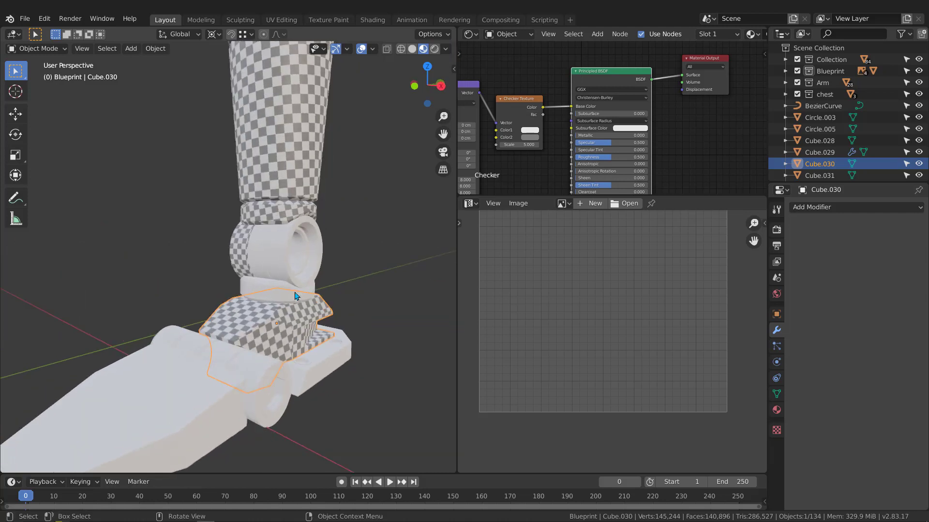
{"action": "left_click", "coordinate": [276, 255]}
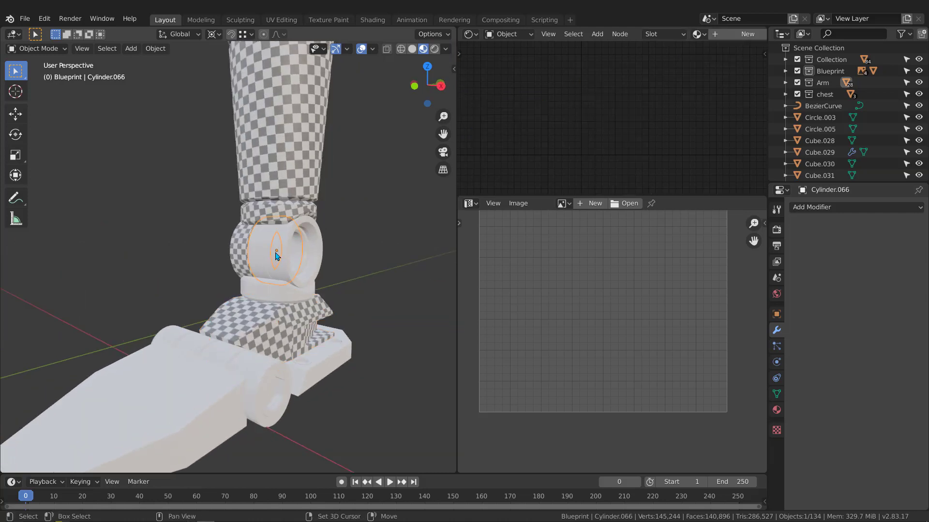
{"action": "left_click", "coordinate": [241, 247], "text": "shift"}
{"action": "key", "text": "ctrl+l"}
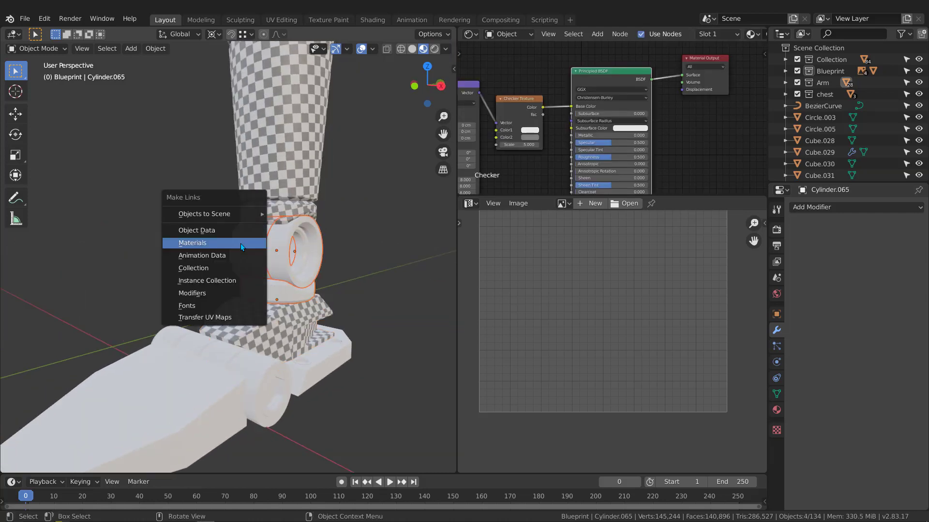
{"action": "left_click", "coordinate": [240, 243]}
{"action": "middle_click_drag", "start_coordinate": [234, 262], "coordinate": [194, 237]}
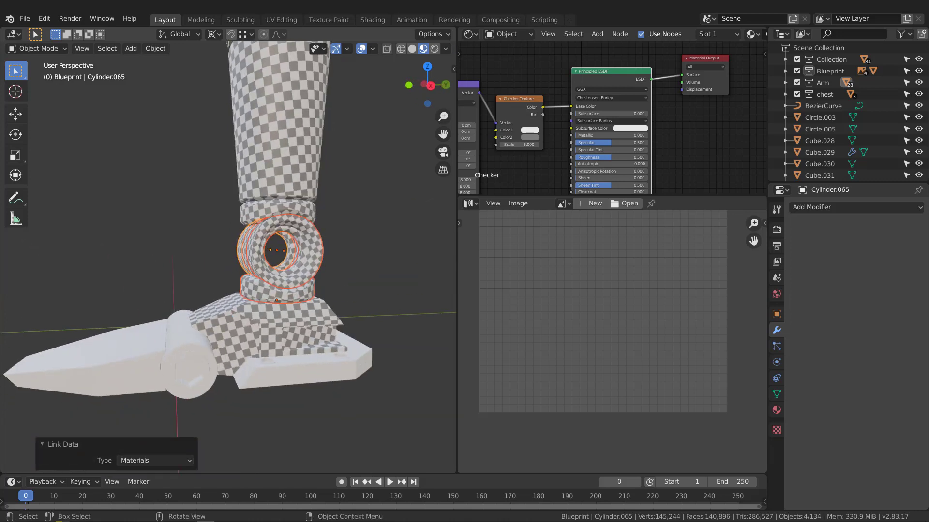
Step: Isolate the untextured foot part Cube.041, enter mesh editing in face mode and select its large flat face
{"action": "middle_click_drag", "start_coordinate": [265, 296], "coordinate": [289, 255]}
{"action": "scroll", "coordinate": [280, 388], "scroll_direction": "up", "scroll_amount": 4}
{"action": "left_click", "coordinate": [274, 349]}
{"action": "key", "text": "KP_Divide"}
{"action": "key", "text": "Tab"}
{"action": "scroll", "coordinate": [281, 261], "scroll_direction": "up", "scroll_amount": 2}
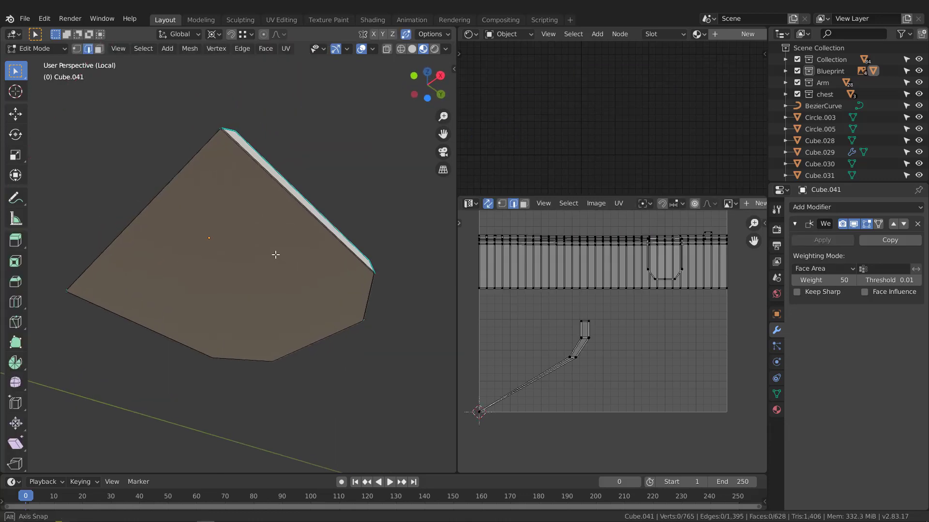
{"action": "key", "text": "3"}
{"action": "left_click", "coordinate": [278, 261]}
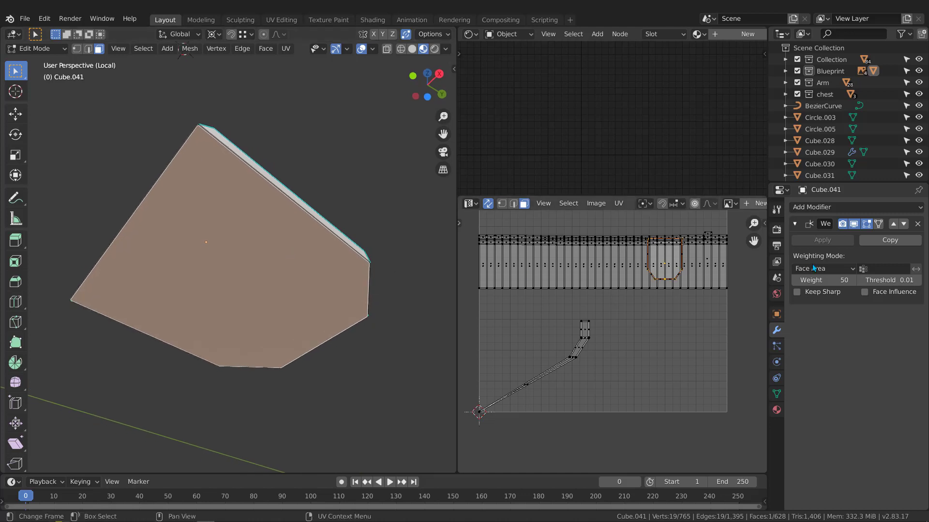
Step: Apply the Weighted Normal modifier on the isolated foot part and return to mesh editing in Solid shading
{"action": "key", "text": "Tab"}
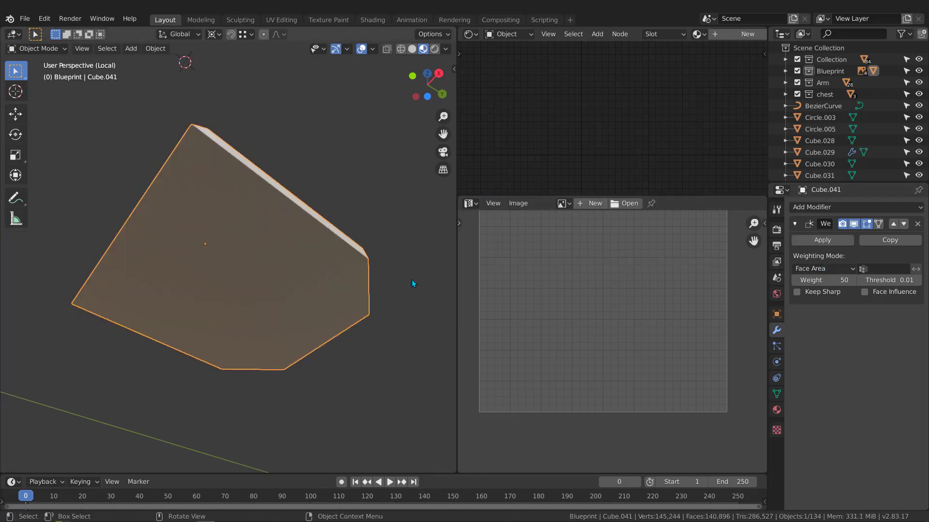
{"action": "left_click", "coordinate": [828, 243]}
{"action": "middle_click_drag", "start_coordinate": [370, 246], "coordinate": [254, 246]}
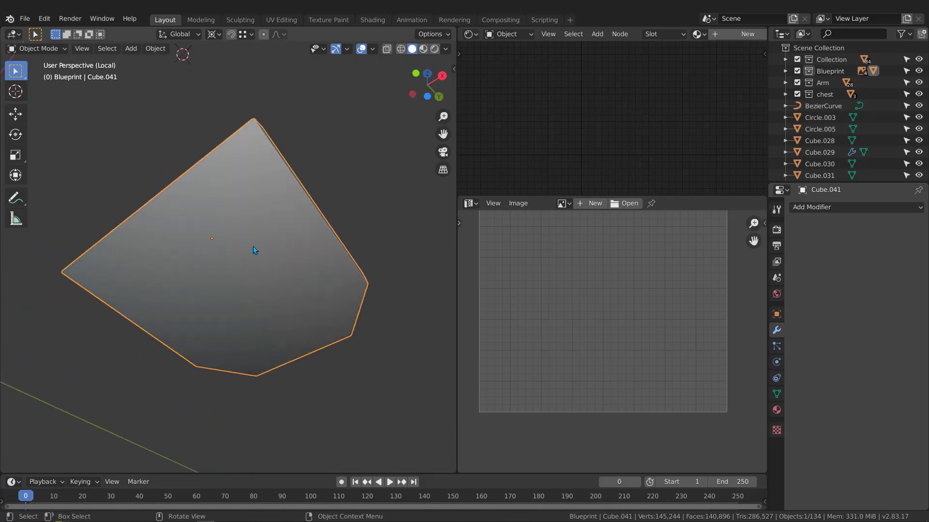
{"action": "key", "text": "Tab"}
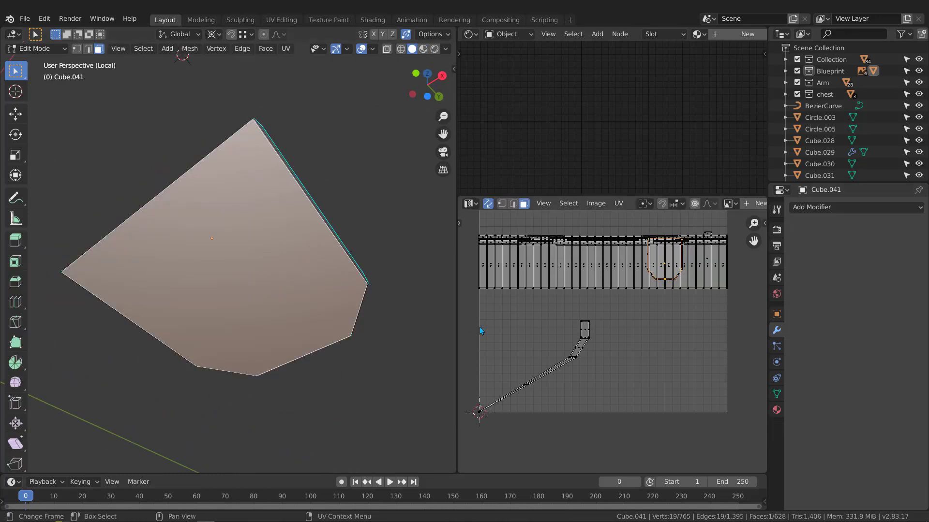
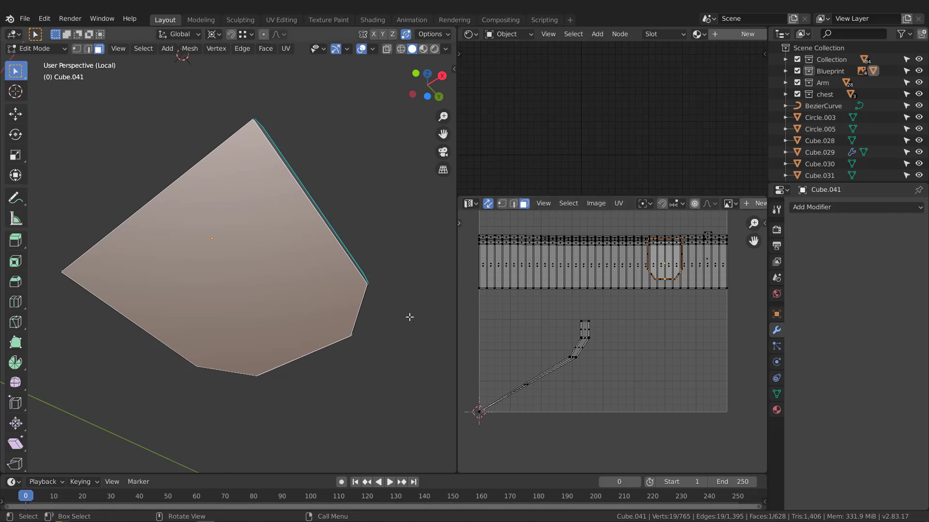
Step: Cancel the face inset and select the middle edge run of the first bevelled vertical corner on the plate's side
{"action": "key", "text": "i"}
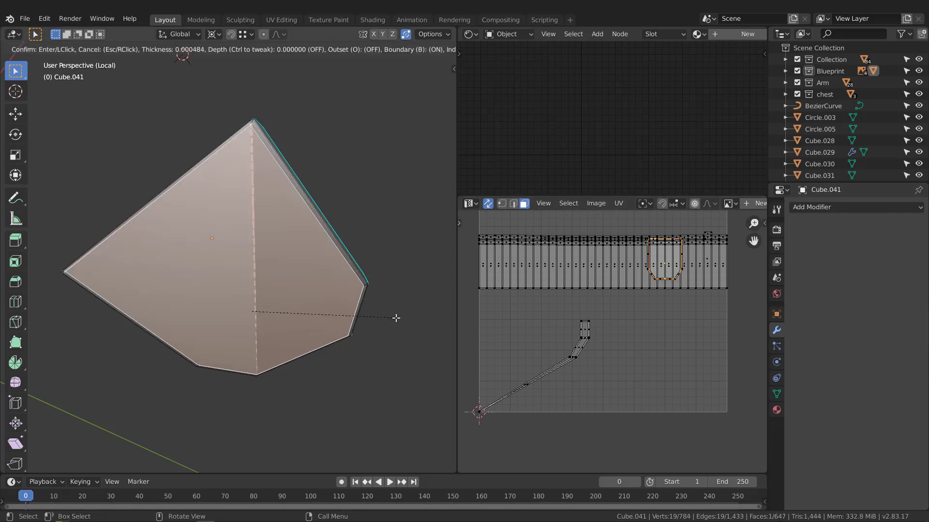
{"action": "right_click", "coordinate": [397, 319]}
{"action": "middle_click_drag", "start_coordinate": [233, 113], "coordinate": [338, 242]}
{"action": "scroll", "coordinate": [255, 176], "scroll_direction": "up", "scroll_amount": 2}
{"action": "scroll", "coordinate": [246, 203], "scroll_direction": "up", "scroll_amount": 2}
{"action": "left_click", "coordinate": [288, 213]}
{"action": "left_click", "coordinate": [317, 162], "text": "alt"}
{"action": "scroll", "coordinate": [317, 163], "scroll_direction": "down", "scroll_amount": 2, "text": "alt"}
{"action": "scroll", "coordinate": [317, 163], "scroll_direction": "down", "scroll_amount": 2}
{"action": "scroll", "coordinate": [271, 187], "scroll_direction": "down", "scroll_amount": 3}
{"action": "middle_click_drag", "start_coordinate": [283, 295], "coordinate": [234, 239], "text": "shift"}
{"action": "scroll", "coordinate": [274, 290], "scroll_direction": "up", "scroll_amount": 5}
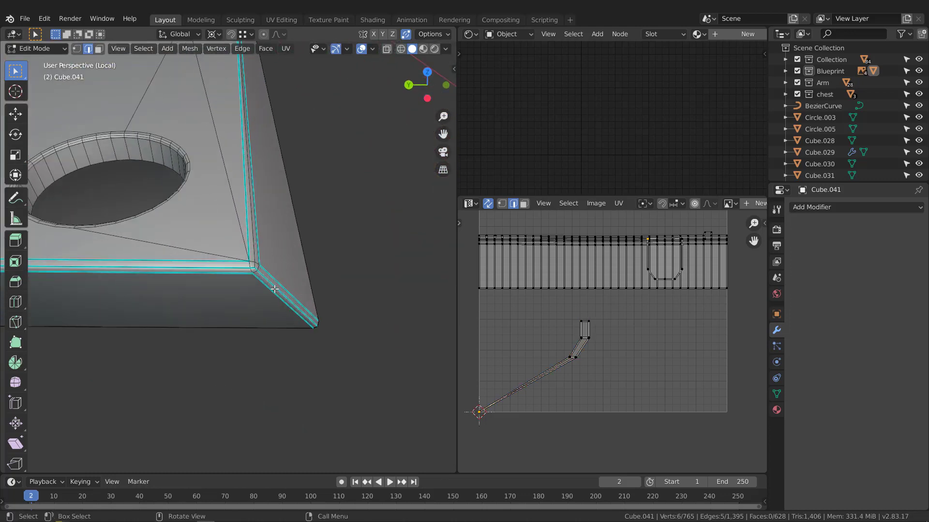
Step: Add the middle edges of the second and third bevelled vertical corners to the selection
{"action": "scroll", "coordinate": [261, 262], "scroll_direction": "down", "scroll_amount": 6}
{"action": "middle_click_drag", "start_coordinate": [166, 251], "coordinate": [253, 236], "text": "shift"}
{"action": "scroll", "coordinate": [251, 237], "scroll_direction": "up", "scroll_amount": 5}
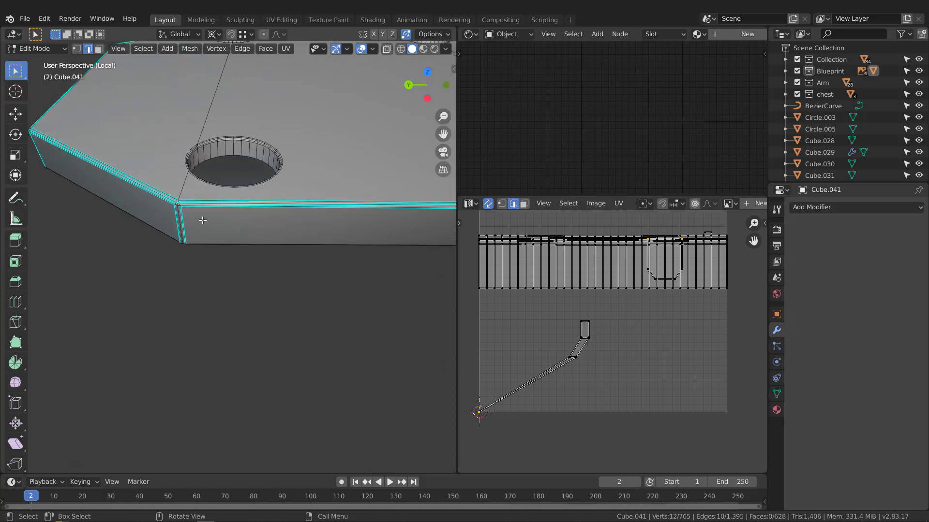
{"action": "middle_click_drag", "start_coordinate": [202, 220], "coordinate": [220, 221]}
{"action": "middle_click_drag", "start_coordinate": [220, 222], "coordinate": [367, 270], "text": "shift"}
{"action": "left_click", "coordinate": [388, 340], "text": "alt+shift"}
Step: Extend the selection with the middle edges of the fourth and fifth bevelled corners around the plate's side
{"action": "scroll", "coordinate": [388, 339], "scroll_direction": "down", "scroll_amount": 4}
{"action": "middle_click_drag", "start_coordinate": [140, 227], "coordinate": [290, 270]}
{"action": "scroll", "coordinate": [179, 238], "scroll_direction": "up", "scroll_amount": 3}
{"action": "scroll", "coordinate": [268, 236], "scroll_direction": "up", "scroll_amount": 2}
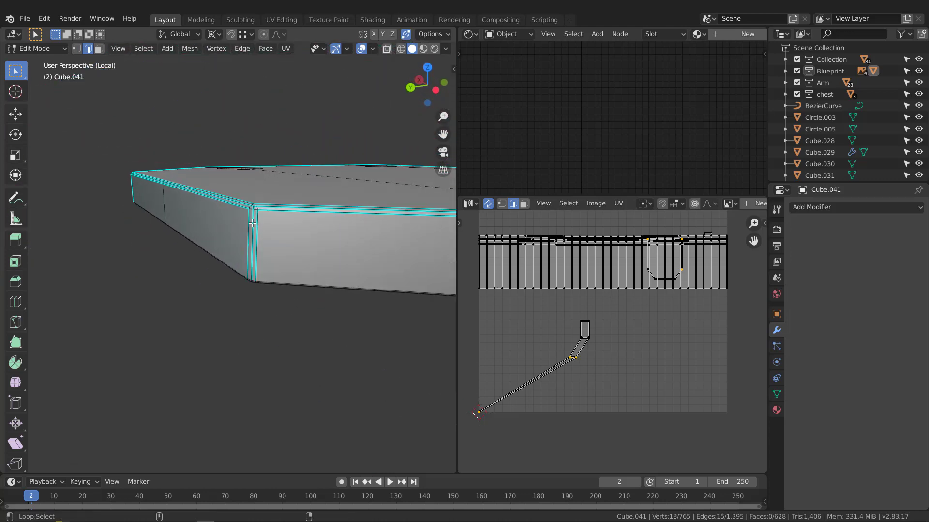
{"action": "left_click", "coordinate": [252, 224], "text": "alt+shift"}
{"action": "scroll", "coordinate": [202, 248], "scroll_direction": "down", "scroll_amount": 3}
{"action": "middle_click_drag", "start_coordinate": [201, 248], "coordinate": [315, 259]}
{"action": "scroll", "coordinate": [412, 259], "scroll_direction": "up", "scroll_amount": 2}
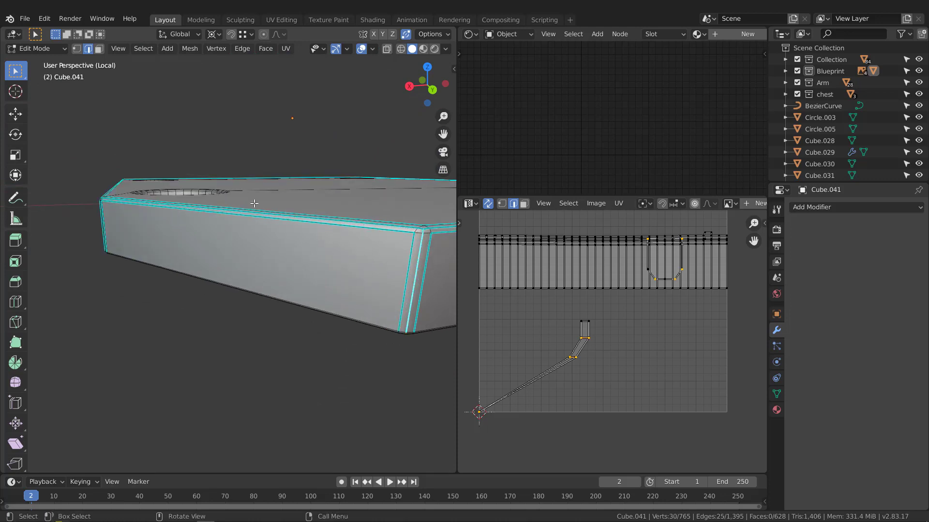
Step: Enlarge the 3D view, add the last bevelled corner's middle edges to the selection and mark all six corners as seams
{"action": "scroll", "coordinate": [255, 204], "scroll_direction": "down", "scroll_amount": 3}
{"action": "middle_click_drag", "start_coordinate": [167, 245], "coordinate": [191, 255]}
{"action": "key", "text": "ctrl+space"}
{"action": "scroll", "coordinate": [315, 257], "scroll_direction": "down", "scroll_amount": 4}
{"action": "middle_click_drag", "start_coordinate": [377, 251], "coordinate": [403, 278]}
{"action": "scroll", "coordinate": [403, 278], "scroll_direction": "up", "scroll_amount": 1}
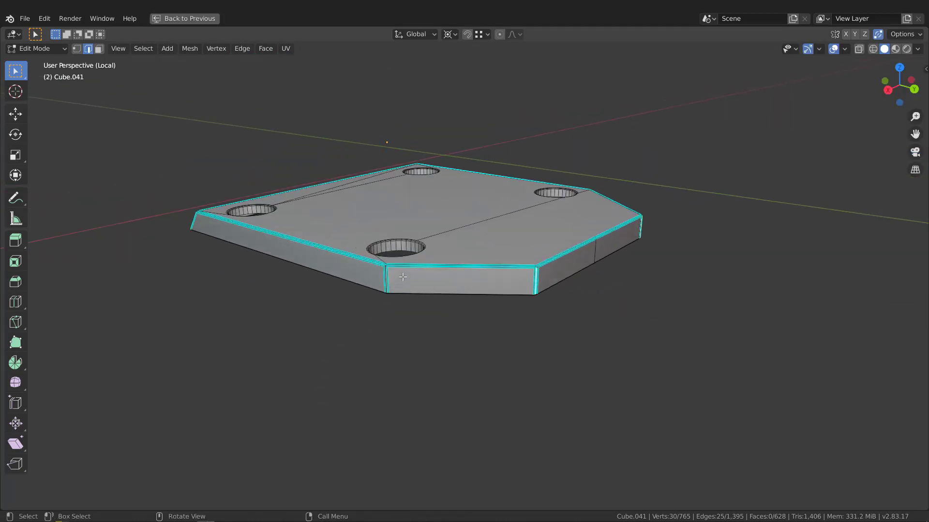
{"action": "scroll", "coordinate": [403, 277], "scroll_direction": "up", "scroll_amount": 4}
{"action": "left_click", "coordinate": [369, 255], "text": "alt+shift"}
{"action": "scroll", "coordinate": [370, 256], "scroll_direction": "down", "scroll_amount": 3}
{"action": "middle_click_drag", "start_coordinate": [259, 274], "coordinate": [294, 174]}
{"action": "scroll", "coordinate": [355, 264], "scroll_direction": "up", "scroll_amount": 3}
{"action": "left_click", "coordinate": [319, 265]}
{"action": "scroll", "coordinate": [341, 268], "scroll_direction": "down", "scroll_amount": 3}
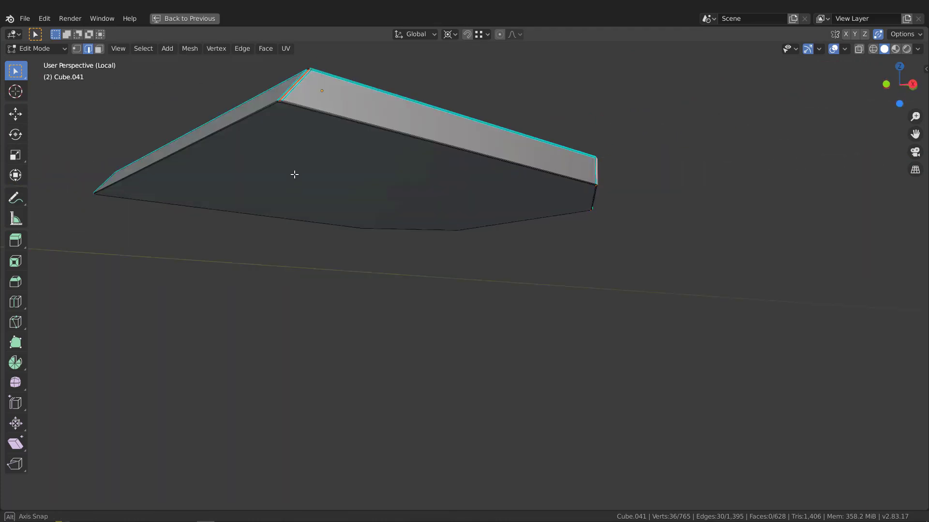
Step: Mark the outline of the plate's underside, opposite the face with the four holes, as a seam
{"action": "scroll", "coordinate": [294, 174], "scroll_direction": "up", "scroll_amount": 4}
{"action": "middle_click_drag", "start_coordinate": [273, 84], "coordinate": [281, 232]}
{"action": "scroll", "coordinate": [270, 107], "scroll_direction": "down", "scroll_amount": 2}
{"action": "scroll", "coordinate": [282, 271], "scroll_direction": "down", "scroll_amount": 3}
{"action": "scroll", "coordinate": [189, 236], "scroll_direction": "up", "scroll_amount": 4}
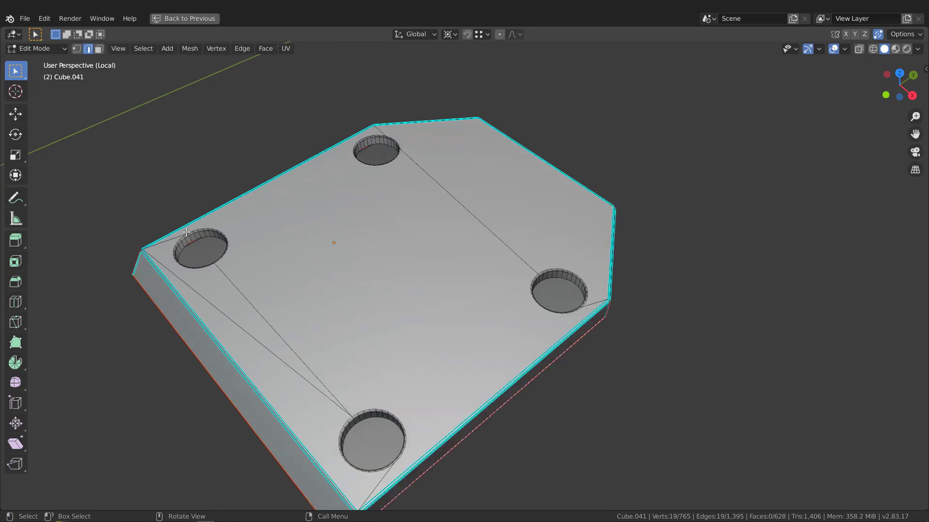
Step: Select the inner bottom edge loop of the first bolt hole and edge-slide it up toward the rim
{"action": "scroll", "coordinate": [191, 237], "scroll_direction": "up", "scroll_amount": 3}
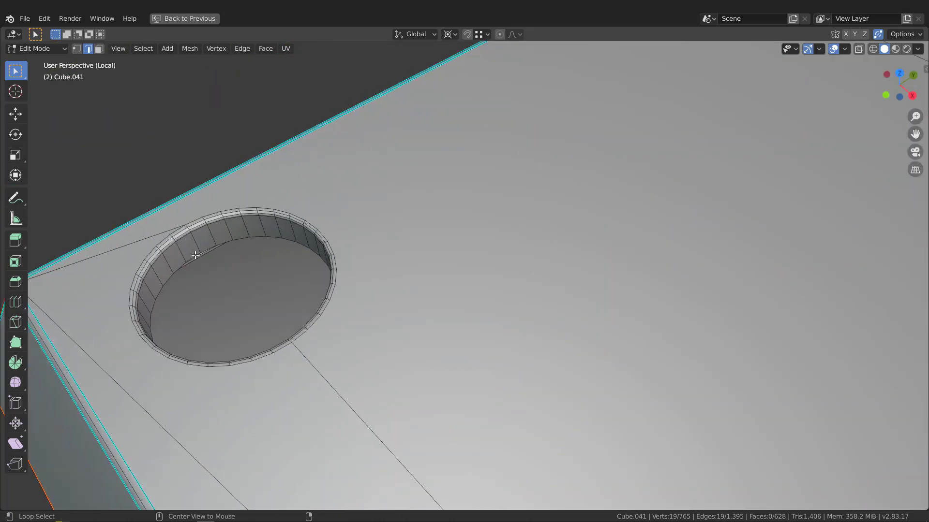
{"action": "left_click", "coordinate": [195, 255], "text": "alt"}
{"action": "scroll", "coordinate": [244, 251], "scroll_direction": "down", "scroll_amount": 5}
{"action": "key", "text": "g"}
{"action": "key", "text": "g"}
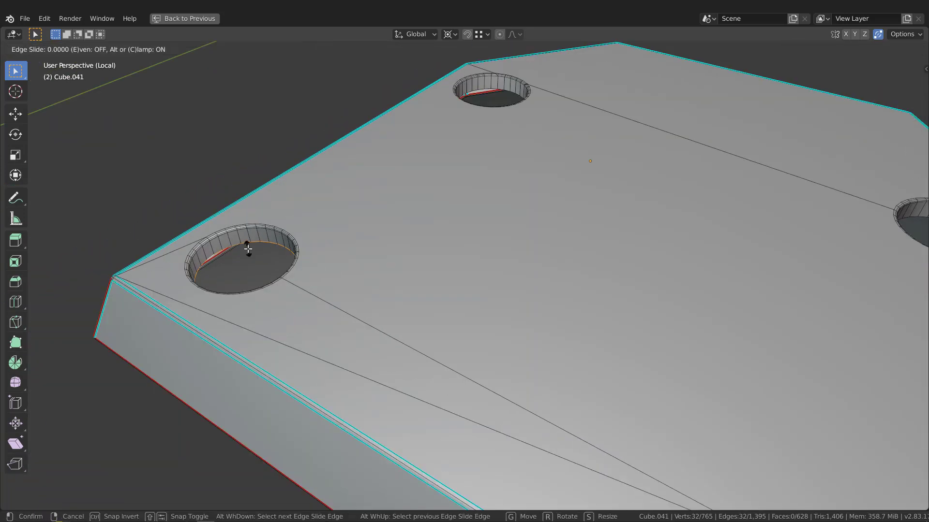
{"action": "left_click", "coordinate": [246, 243]}
Step: Edge-slide the second bolt hole's inner bottom edge loop toward its rim by a factor of about 0.775
{"action": "scroll", "coordinate": [246, 241], "scroll_direction": "down", "scroll_amount": 1}
{"action": "middle_click_drag", "start_coordinate": [517, 133], "coordinate": [382, 224]}
{"action": "scroll", "coordinate": [382, 226], "scroll_direction": "up", "scroll_amount": 6}
{"action": "left_click", "coordinate": [343, 232], "text": "alt"}
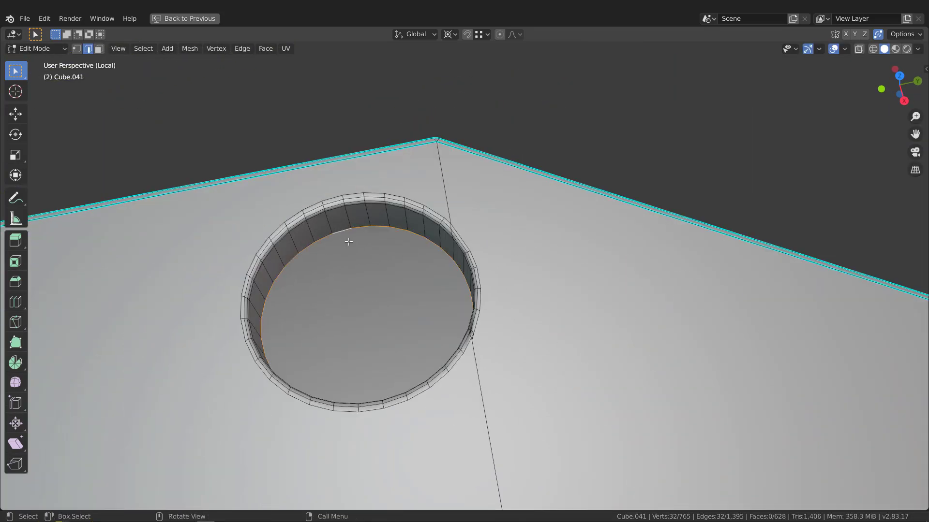
{"action": "key", "text": "g"}
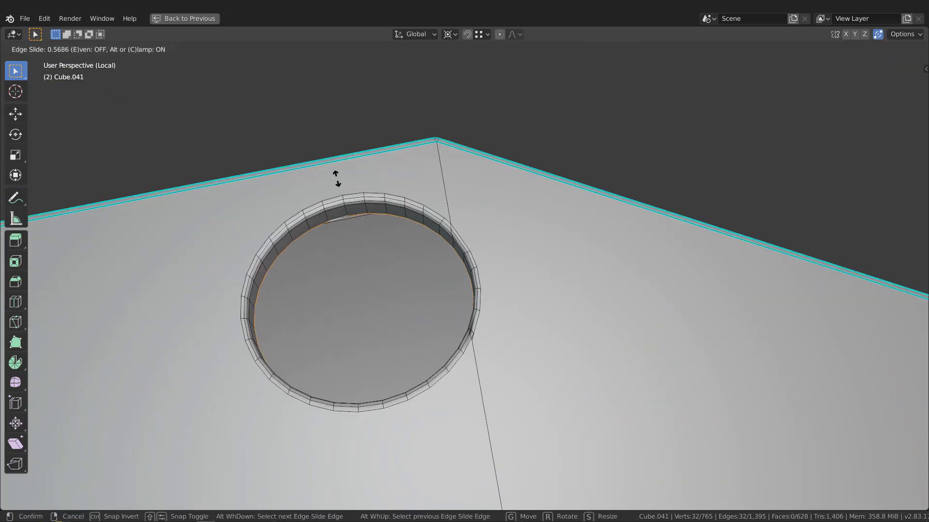
{"action": "left_click", "coordinate": [334, 158]}
{"action": "scroll", "coordinate": [334, 158], "scroll_direction": "down", "scroll_amount": 6}
{"action": "middle_click_drag", "start_coordinate": [344, 169], "coordinate": [570, 207]}
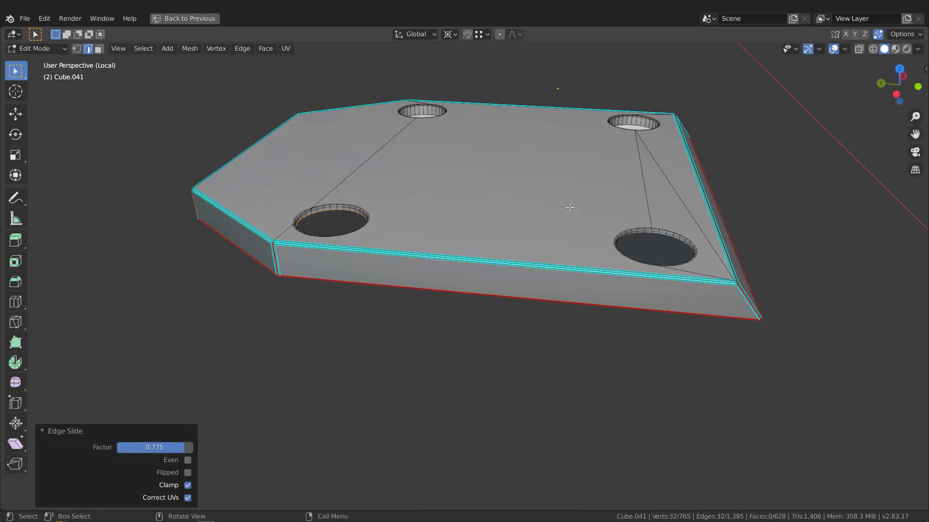
Step: Select the inner bottom edge loops of the remaining two bolt holes and edge-slide both toward their rims by about 0.829
{"action": "middle_click_drag", "start_coordinate": [532, 150], "coordinate": [456, 291], "text": "shift"}
{"action": "scroll", "coordinate": [339, 252], "scroll_direction": "up", "scroll_amount": 4}
{"action": "scroll", "coordinate": [330, 223], "scroll_direction": "up", "scroll_amount": 3}
{"action": "left_click", "coordinate": [354, 236], "text": "alt"}
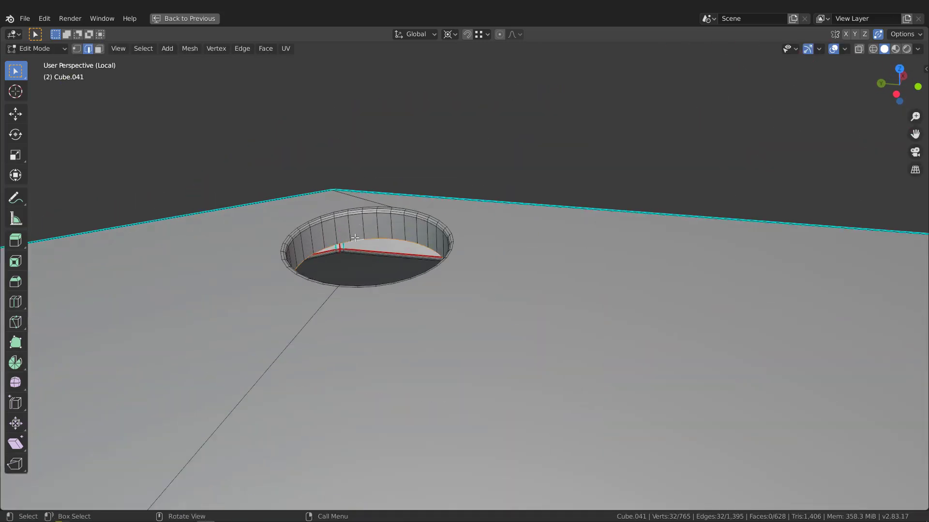
{"action": "scroll", "coordinate": [354, 237], "scroll_direction": "down", "scroll_amount": 4}
{"action": "middle_click_drag", "start_coordinate": [571, 260], "coordinate": [361, 278], "text": "shift"}
{"action": "scroll", "coordinate": [494, 278], "scroll_direction": "up", "scroll_amount": 4}
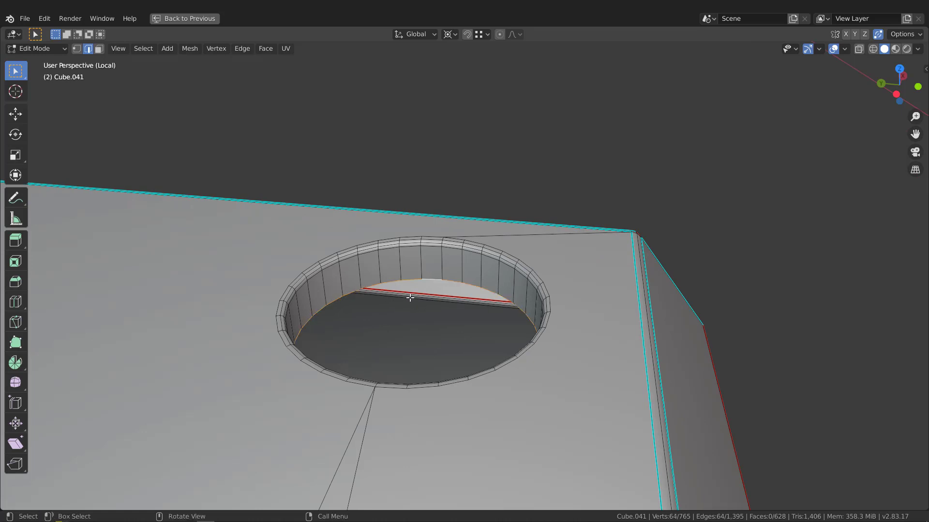
{"action": "key", "text": "g"}
{"action": "key", "text": "g"}
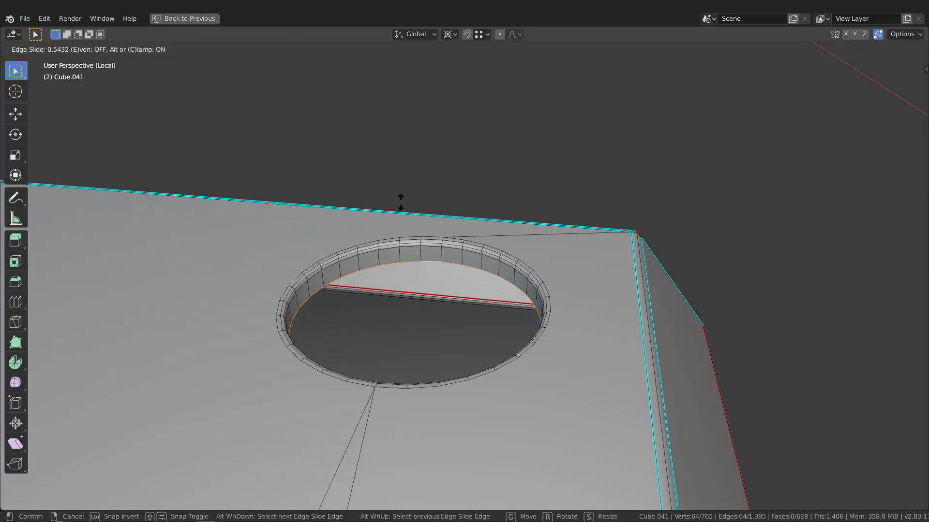
{"action": "left_click", "coordinate": [400, 153]}
{"action": "scroll", "coordinate": [309, 298], "scroll_direction": "down", "scroll_amount": 8}
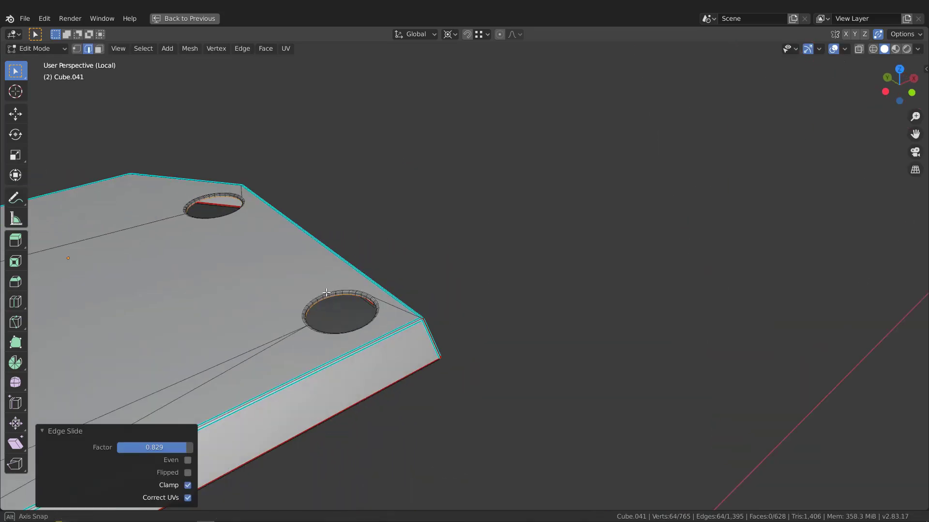
Step: Restore the split layout, select the whole plate mesh and unwrap it with the Conformal method
{"action": "middle_click_drag", "start_coordinate": [309, 300], "coordinate": [269, 300]}
{"action": "key", "text": "Tab"}
{"action": "key", "text": "ctrl+space"}
{"action": "middle_click_drag", "start_coordinate": [182, 280], "coordinate": [265, 321], "text": "shift"}
{"action": "middle_click_drag", "start_coordinate": [265, 321], "coordinate": [247, 317]}
{"action": "key", "text": "Tab"}
{"action": "key", "text": "a"}
{"action": "middle_click_drag", "start_coordinate": [676, 353], "coordinate": [660, 362]}
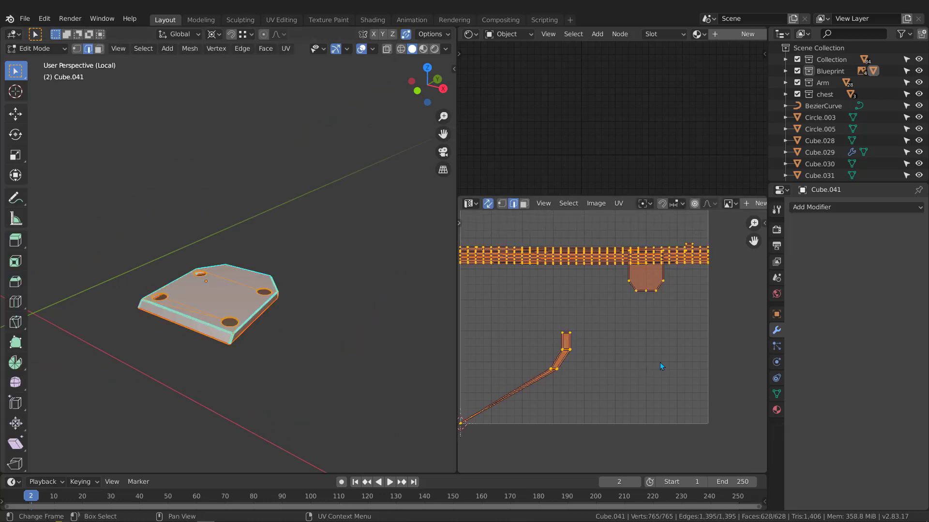
{"action": "key", "text": "u"}
{"action": "scroll", "coordinate": [658, 342], "scroll_direction": "down", "scroll_amount": 3}
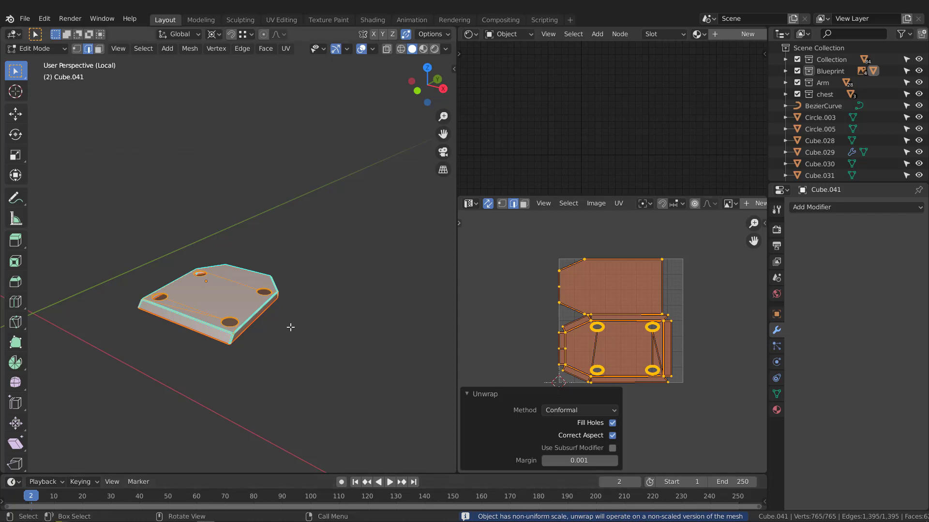
{"action": "middle_click_drag", "start_coordinate": [290, 325], "coordinate": [283, 320]}
{"action": "scroll", "coordinate": [718, 327], "scroll_direction": "up", "scroll_amount": 3}
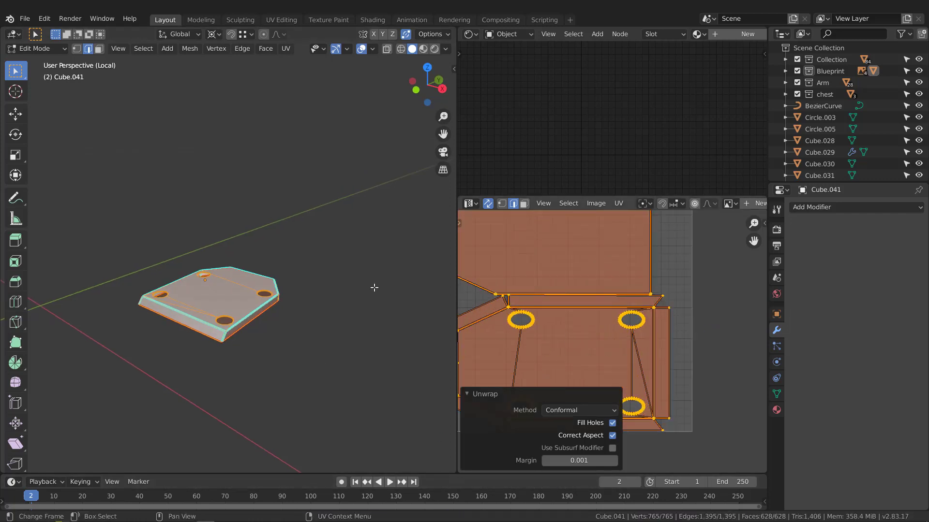
Step: Apply the plate's scale and unwrap the whole mesh again with the Conformal method
{"action": "key", "text": "Tab"}
{"action": "key", "text": "ctrl+a"}
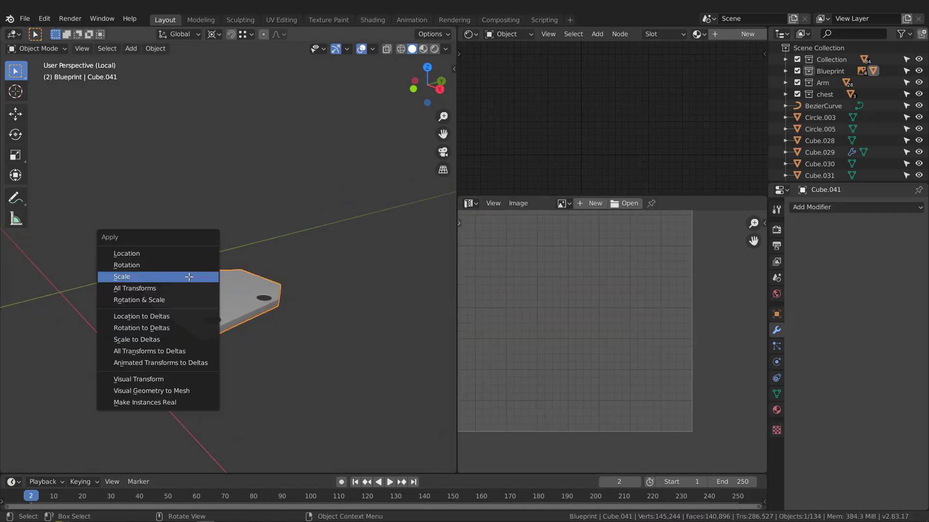
{"action": "left_click", "coordinate": [158, 278]}
{"action": "middle_click_drag", "start_coordinate": [160, 286], "coordinate": [213, 281]}
{"action": "key", "text": "Tab"}
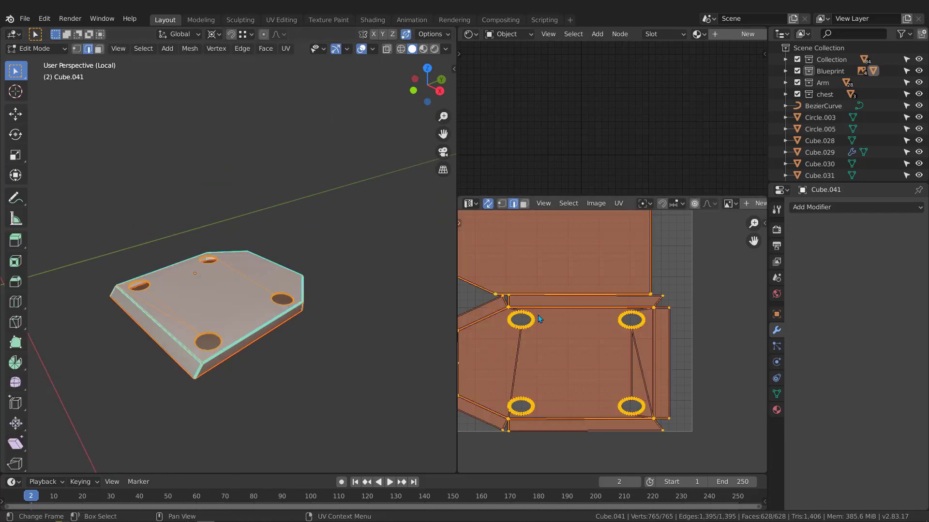
{"action": "middle_click_drag", "start_coordinate": [593, 303], "coordinate": [610, 311]}
{"action": "key", "text": "u"}
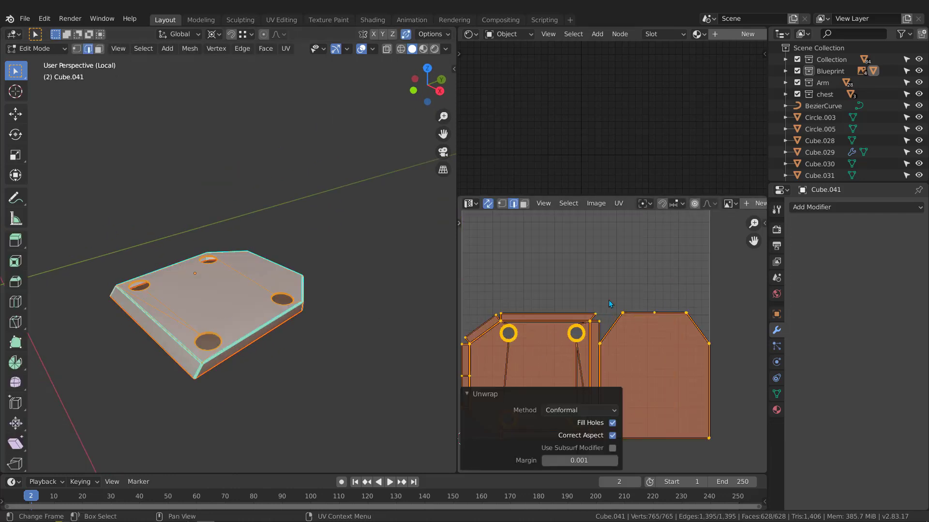
{"action": "scroll", "coordinate": [612, 271], "scroll_direction": "down", "scroll_amount": 3}
Step: Leave local view, isolate the lower foot plate Cube.031 beneath the unwrapped plate and enter mesh editing
{"action": "middle_click_drag", "start_coordinate": [285, 309], "coordinate": [293, 304]}
{"action": "key", "text": "Tab"}
{"action": "key", "text": "KP_Divide"}
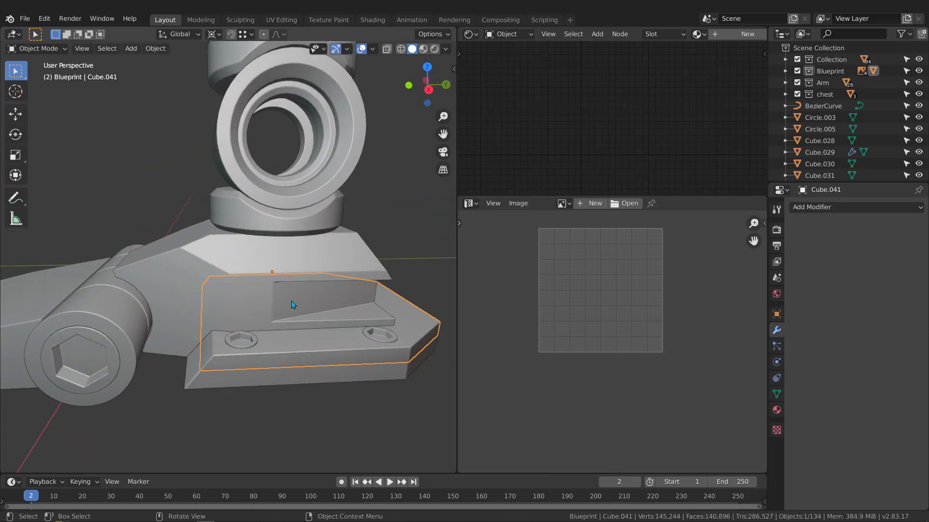
{"action": "middle_click_drag", "start_coordinate": [289, 359], "coordinate": [192, 370]}
{"action": "left_click", "coordinate": [297, 356]}
{"action": "key", "text": "KP_Divide"}
{"action": "key", "text": "Tab"}
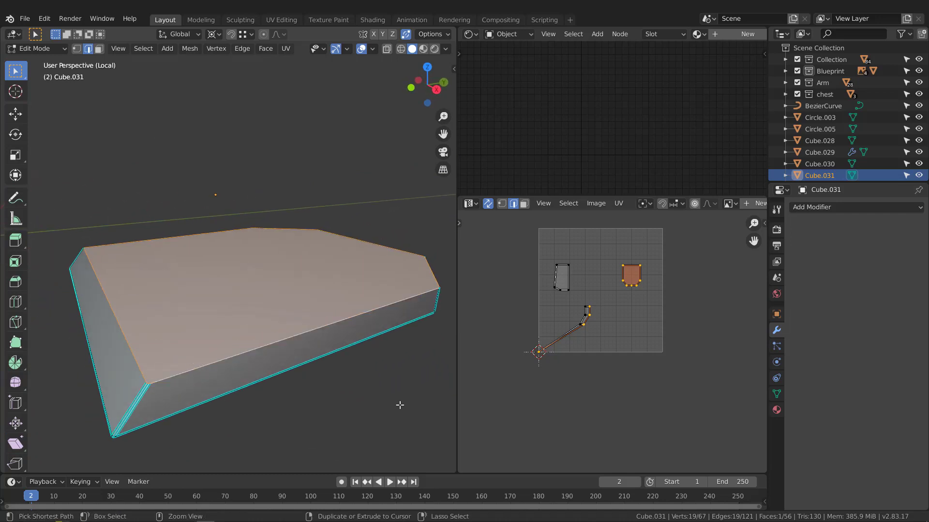
Step: Bevel the outline of the lower plate's large top face with a 0.0218 cm offset and 2 segments
{"action": "key", "text": "ctrl+b"}
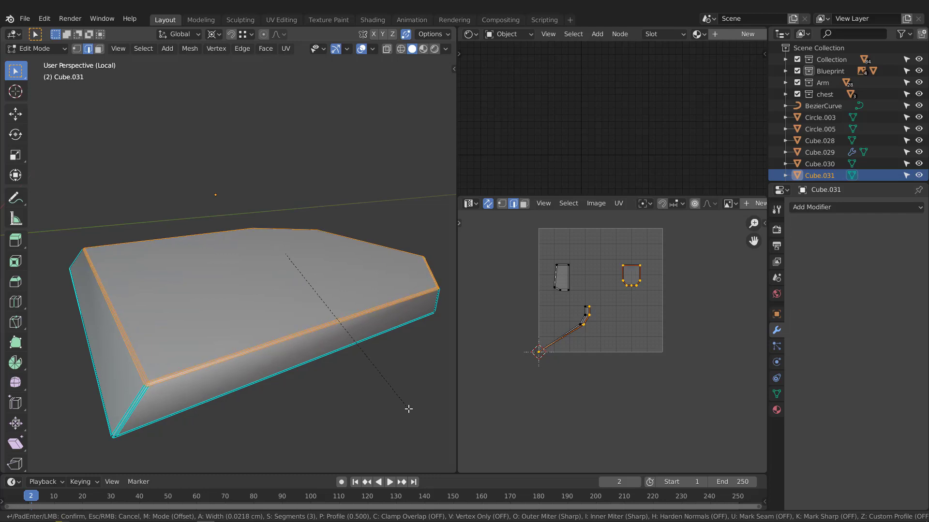
{"action": "left_click", "coordinate": [408, 409]}
{"action": "scroll", "coordinate": [216, 377], "scroll_direction": "up", "scroll_amount": 3}
{"action": "middle_click_drag", "start_coordinate": [216, 377], "coordinate": [408, 397]}
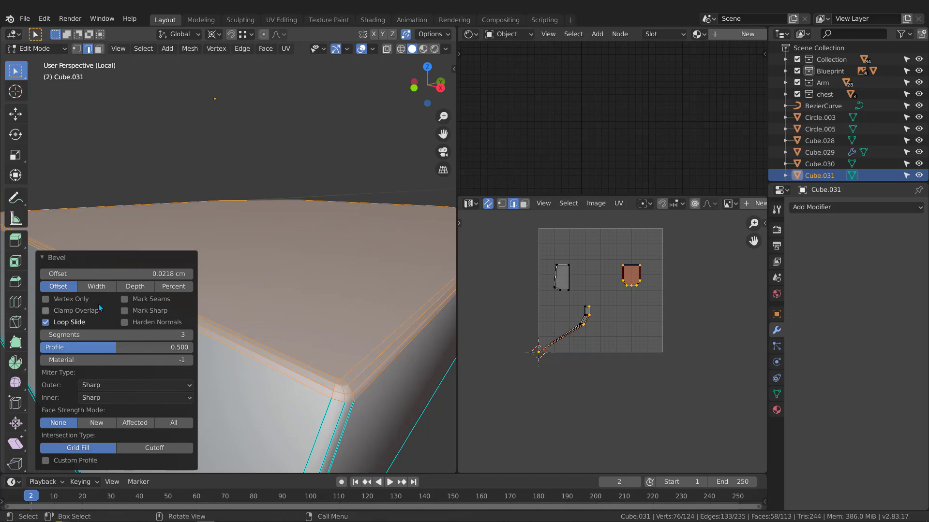
{"action": "left_click", "coordinate": [44, 334]}
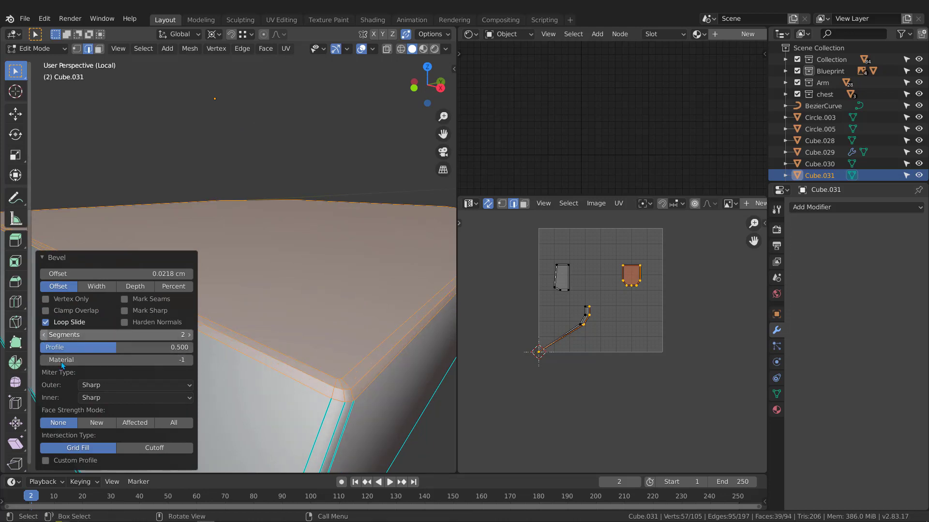
{"action": "middle_click_drag", "start_coordinate": [296, 330], "coordinate": [309, 393]}
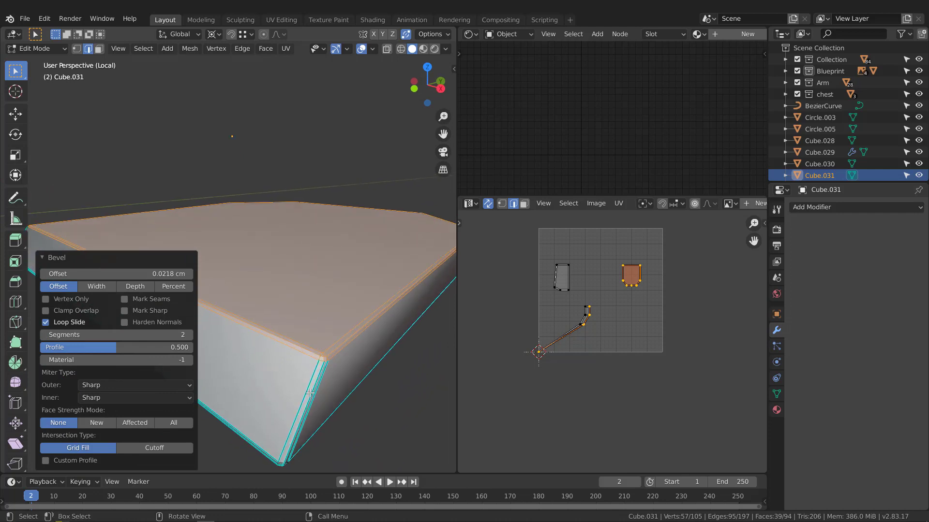
Step: Select the middle edges of the lower plate's bevelled vertical corners and mark them as seams
{"action": "left_click", "coordinate": [314, 386], "text": "alt"}
{"action": "scroll", "coordinate": [315, 384], "scroll_direction": "down", "scroll_amount": 4}
{"action": "middle_click_drag", "start_coordinate": [325, 361], "coordinate": [259, 298]}
{"action": "scroll", "coordinate": [240, 321], "scroll_direction": "up", "scroll_amount": 4}
{"action": "left_click", "coordinate": [219, 330], "text": "alt+shift"}
{"action": "scroll", "coordinate": [220, 328], "scroll_direction": "down", "scroll_amount": 1}
{"action": "scroll", "coordinate": [276, 289], "scroll_direction": "down", "scroll_amount": 4}
{"action": "scroll", "coordinate": [292, 271], "scroll_direction": "up", "scroll_amount": 5}
{"action": "left_click", "coordinate": [297, 265], "text": "alt+shift"}
{"action": "key", "text": "q"}
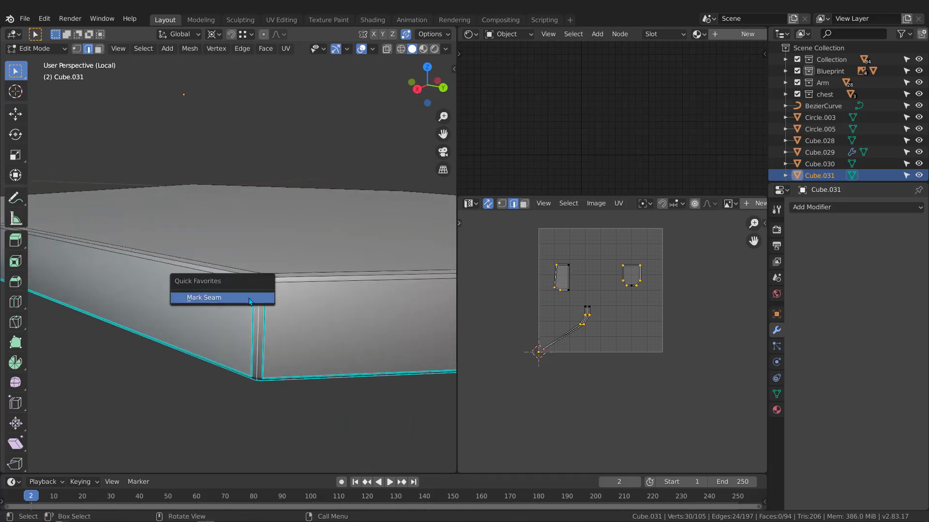
{"action": "left_click", "coordinate": [249, 297]}
Step: Mark the edge loop along the lower plate's bevelled top outline as a seam
{"action": "left_click", "coordinate": [245, 278], "text": "alt"}
{"action": "key", "text": "q"}
{"action": "left_click", "coordinate": [241, 281]}
{"action": "scroll", "coordinate": [242, 281], "scroll_direction": "down", "scroll_amount": 3}
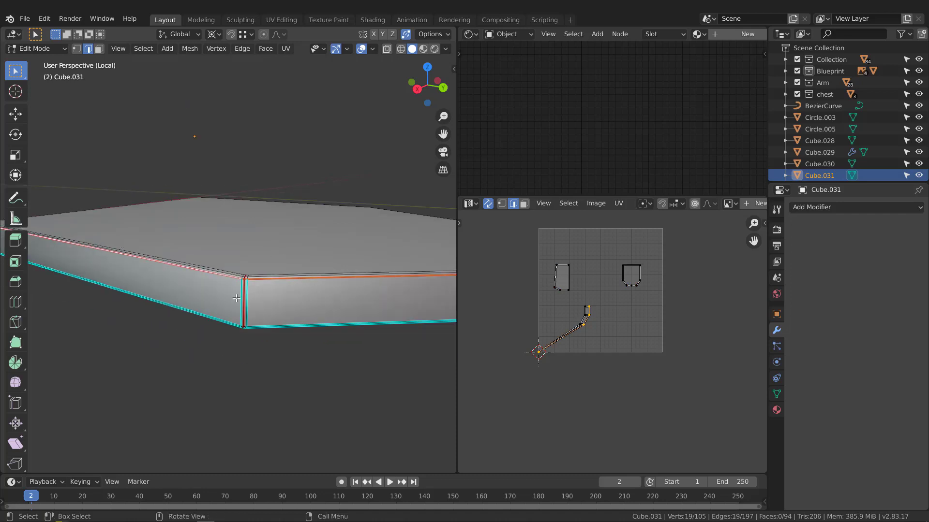
Step: Unwrap the lower plate's whole mesh with the Conformal method and leave mesh editing
{"action": "middle_click_drag", "start_coordinate": [245, 296], "coordinate": [234, 274]}
{"action": "key", "text": "a"}
{"action": "key", "text": "u"}
{"action": "left_click", "coordinate": [564, 338]}
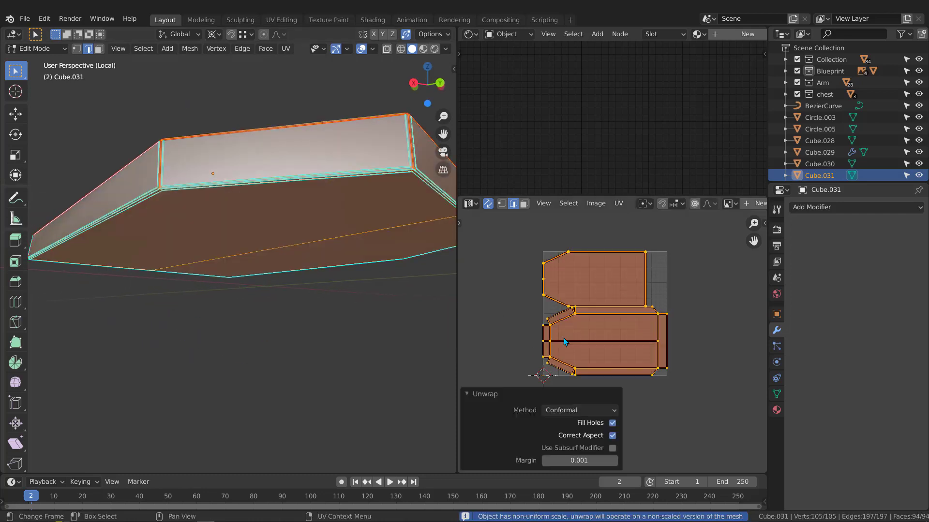
{"action": "middle_click_drag", "start_coordinate": [412, 319], "coordinate": [408, 316]}
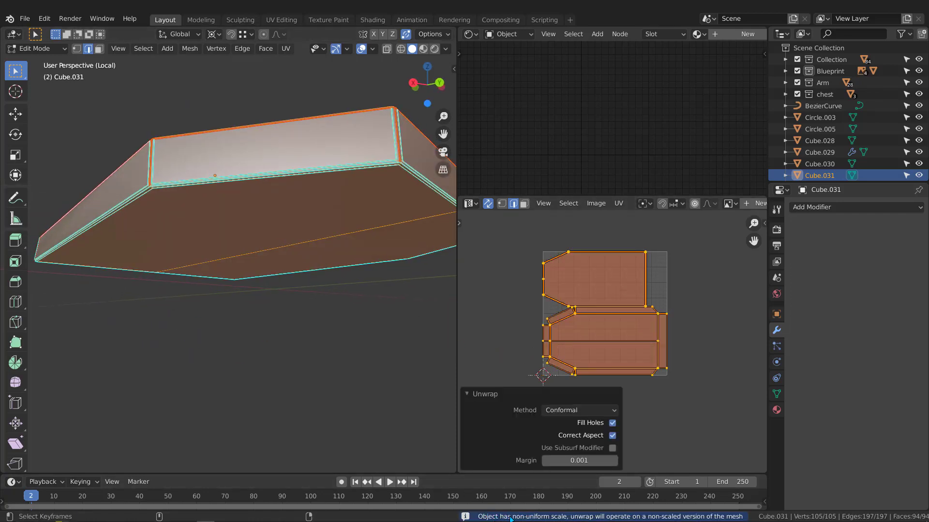
{"action": "middle_click_drag", "start_coordinate": [265, 299], "coordinate": [255, 299]}
{"action": "key", "text": "Tab"}
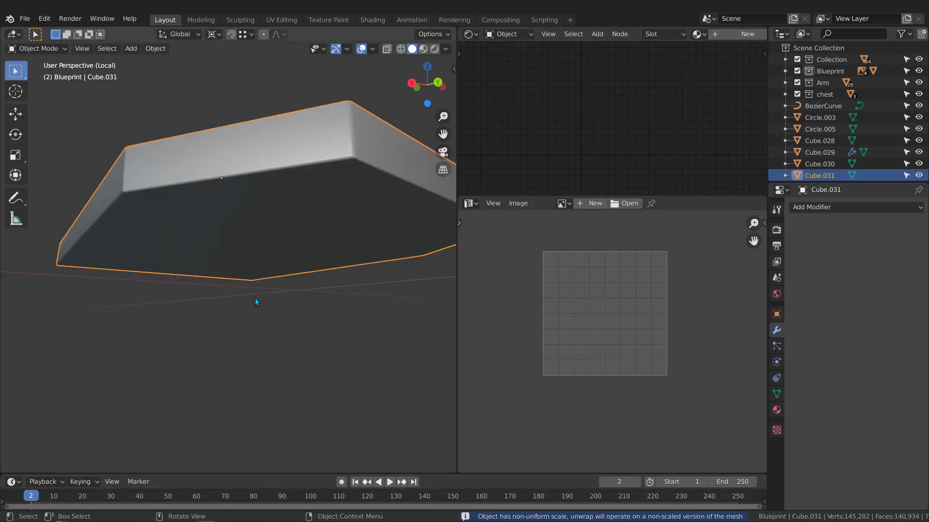
Step: Apply the lower plate's scale, unwrap its whole mesh again with the Conformal method, and return to the full model
{"action": "key", "text": "ctrl+a"}
{"action": "left_click", "coordinate": [206, 297]}
{"action": "key", "text": "Tab"}
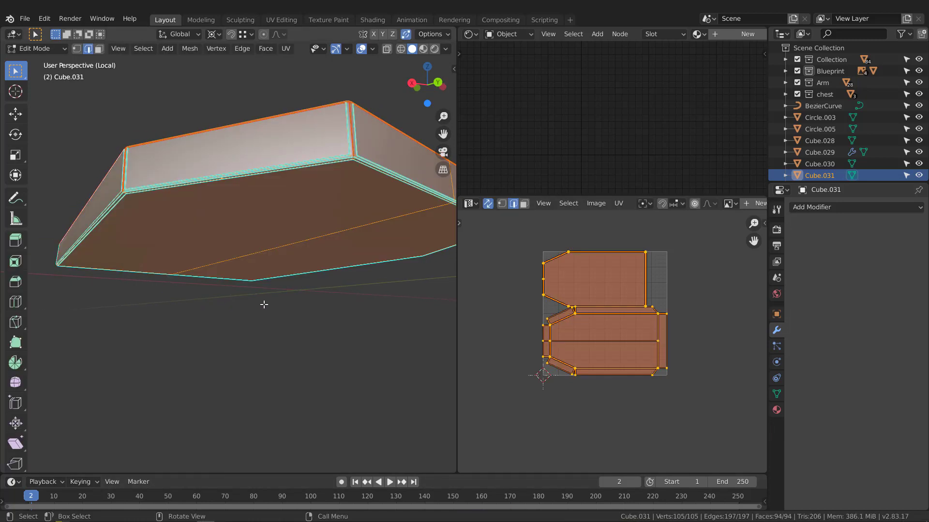
{"action": "key", "text": "u"}
{"action": "left_click", "coordinate": [604, 312]}
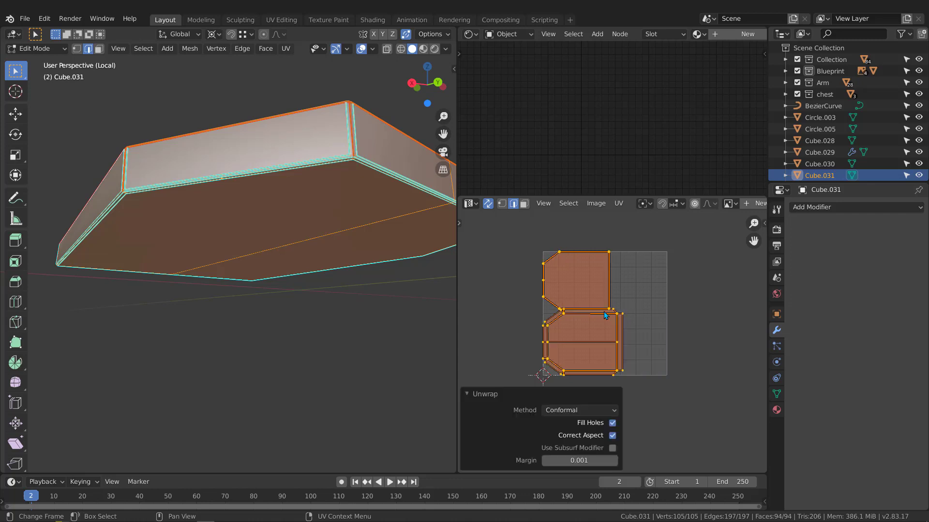
{"action": "key", "text": "Tab"}
{"action": "middle_click_drag", "start_coordinate": [284, 307], "coordinate": [237, 295]}
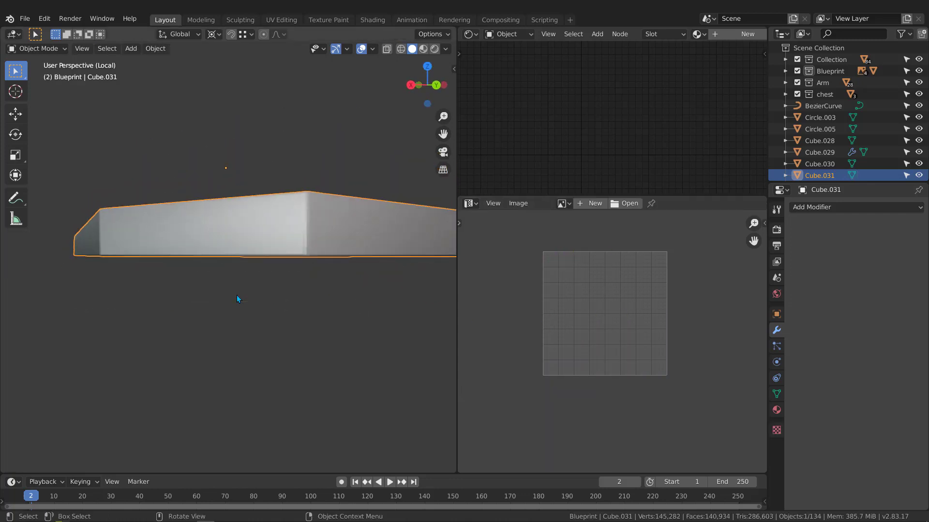
{"action": "key", "text": "KP_Divide"}
{"action": "scroll", "coordinate": [235, 298], "scroll_direction": "down", "scroll_amount": 3}
{"action": "middle_click_drag", "start_coordinate": [214, 329], "coordinate": [202, 369]}
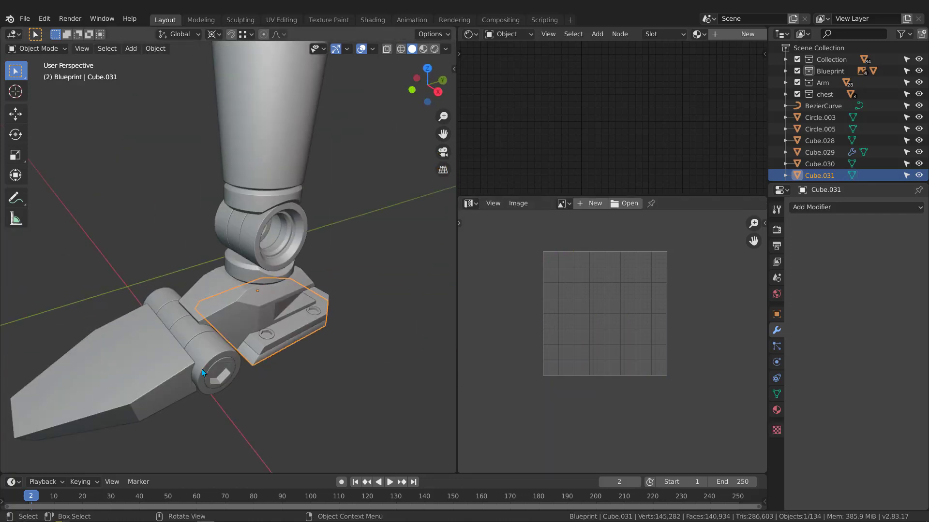
Step: Isolate the front bolt on the lower plate, slide its bottom edge loop up to a thin rim, and apply its Bevel modifier
{"action": "scroll", "coordinate": [289, 345], "scroll_direction": "up", "scroll_amount": 2}
{"action": "middle_click_drag", "start_coordinate": [287, 342], "coordinate": [230, 253]}
{"action": "left_click", "coordinate": [254, 334]}
{"action": "key", "text": "KP_Divide"}
{"action": "key", "text": "Tab"}
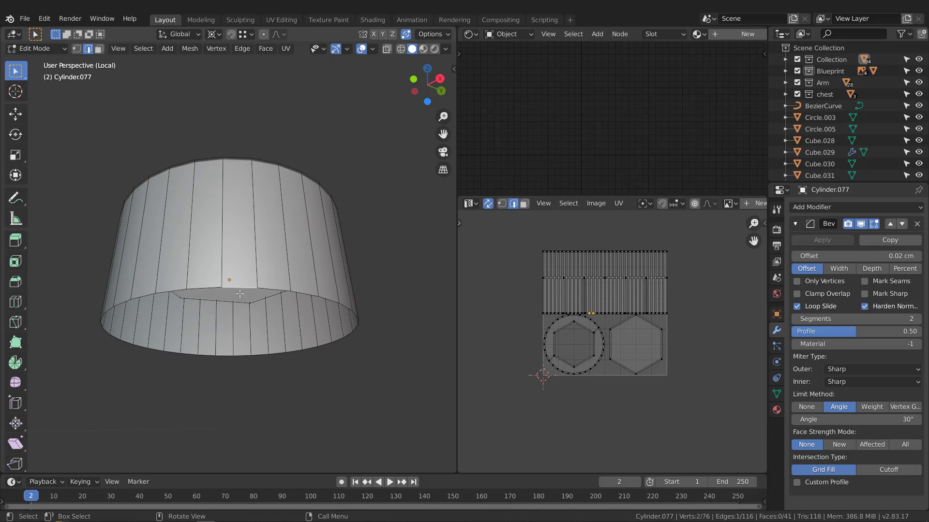
{"action": "left_click", "coordinate": [240, 293], "text": "alt"}
{"action": "key", "text": "g"}
{"action": "key", "text": "g"}
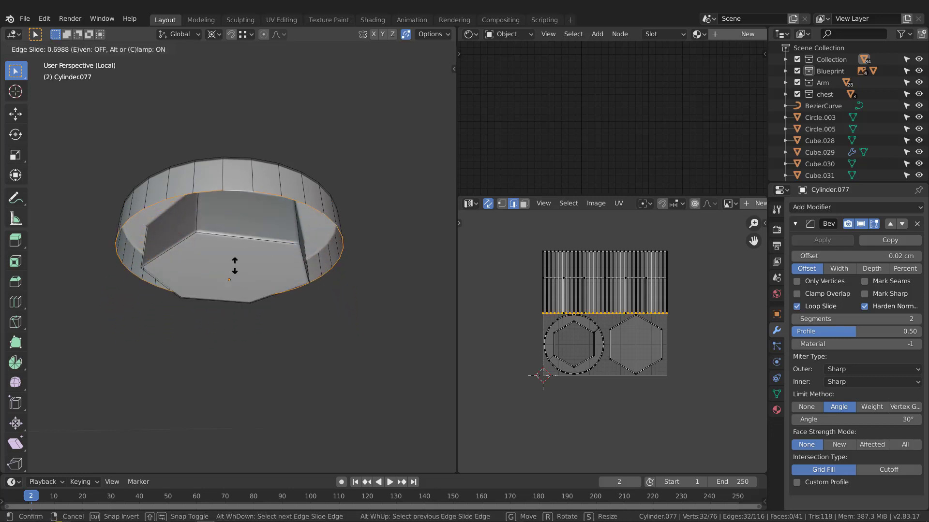
{"action": "left_click", "coordinate": [242, 264]}
{"action": "middle_click_drag", "start_coordinate": [243, 264], "coordinate": [245, 303]}
{"action": "key", "text": "Tab"}
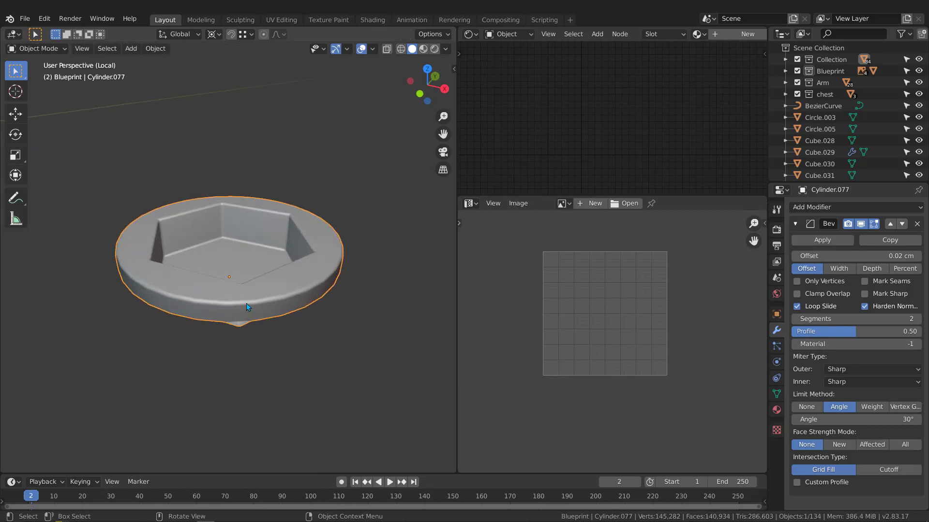
{"action": "left_click", "coordinate": [823, 241]}
{"action": "key", "text": "Tab"}
Step: Mark the front bolt's lower rim, the hexagonal recess's upper inner outline and its vertical corner edges as seams
{"action": "scroll", "coordinate": [295, 235], "scroll_direction": "up", "scroll_amount": 6}
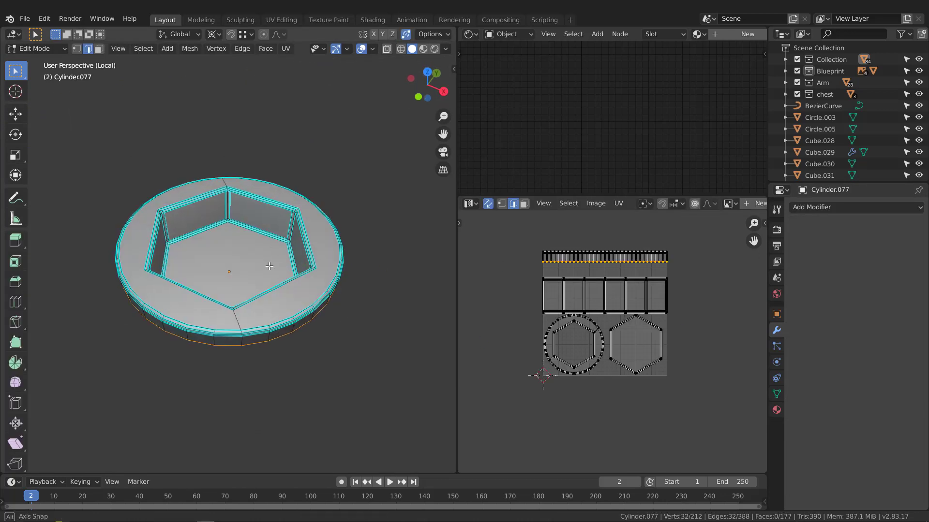
{"action": "scroll", "coordinate": [296, 235], "scroll_direction": "up", "scroll_amount": 2}
{"action": "scroll", "coordinate": [300, 215], "scroll_direction": "down", "scroll_amount": 2}
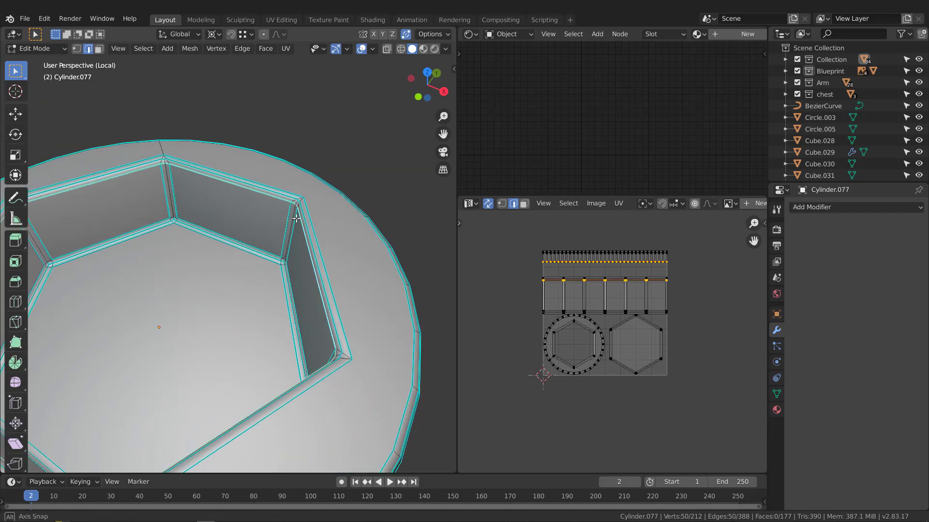
{"action": "key", "text": "q"}
{"action": "left_click", "coordinate": [289, 220]}
{"action": "scroll", "coordinate": [293, 229], "scroll_direction": "up", "scroll_amount": 3}
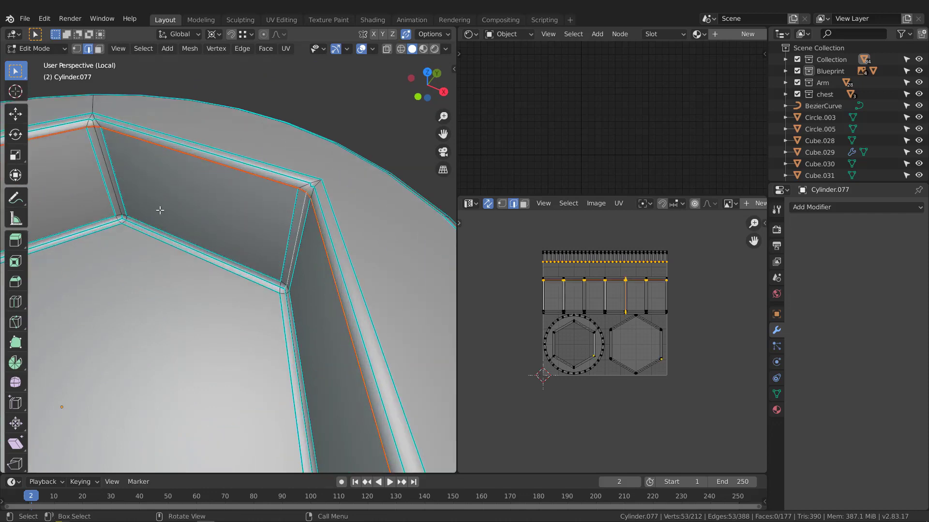
{"action": "left_click", "coordinate": [111, 189], "text": "alt+shift"}
{"action": "middle_click_drag", "start_coordinate": [111, 189], "coordinate": [224, 236]}
{"action": "left_click", "coordinate": [241, 199], "text": "alt+shift"}
{"action": "left_click", "coordinate": [217, 195], "text": "alt+shift"}
{"action": "left_click", "coordinate": [228, 189], "text": "alt+shift"}
{"action": "left_click", "coordinate": [250, 199], "text": "alt+shift"}
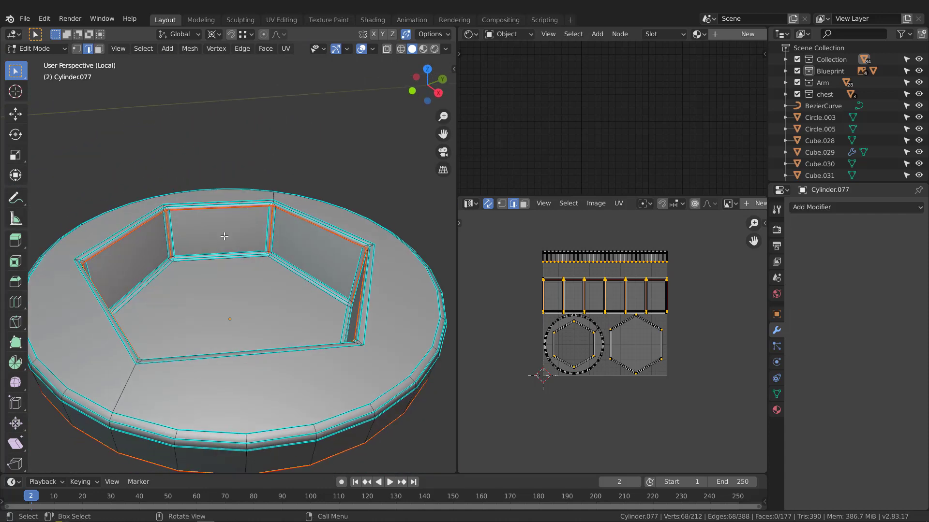
Step: Mark the edge loop along the front bolt's bevelled outer top outline as a seam
{"action": "middle_click_drag", "start_coordinate": [405, 395], "coordinate": [384, 363]}
{"action": "left_click", "coordinate": [375, 361], "text": "alt"}
{"action": "key", "text": "q"}
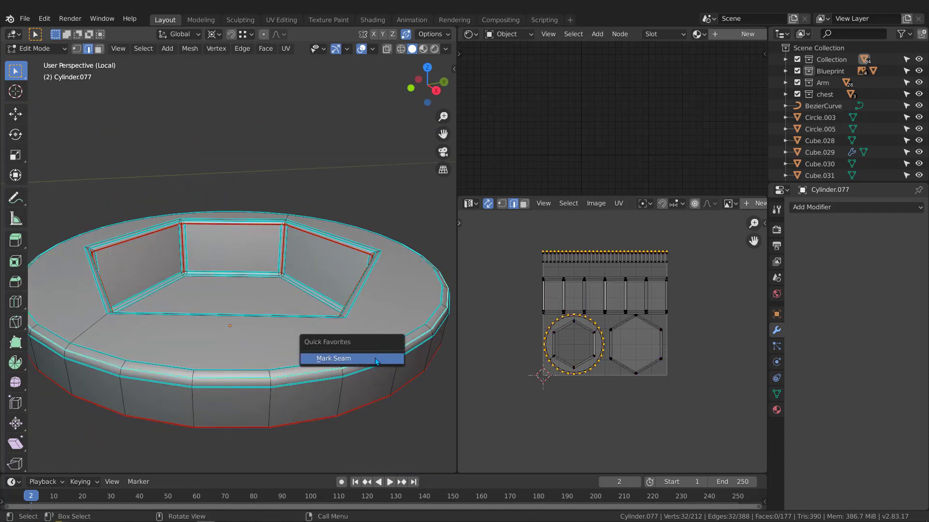
{"action": "left_click", "coordinate": [370, 358]}
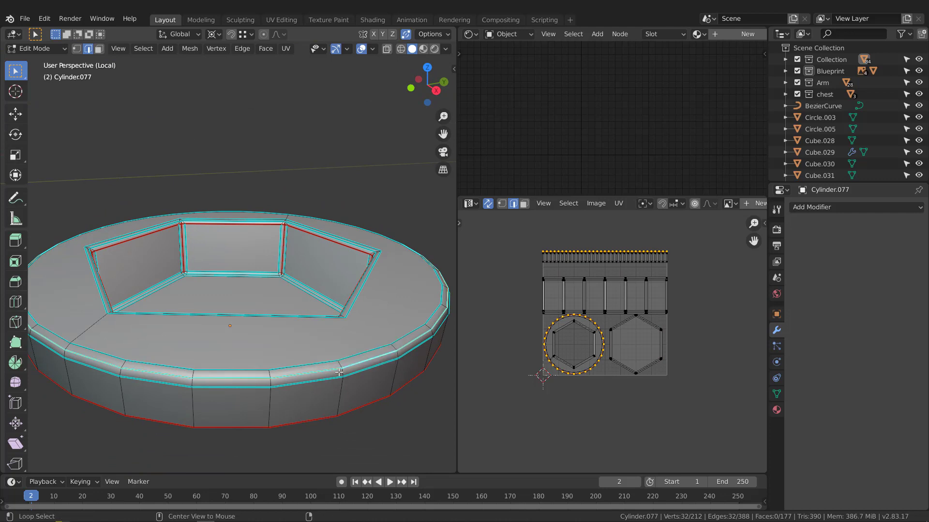
Step: Unwrap the front bolt's whole mesh, leave mesh editing and return to the full model
{"action": "middle_click_drag", "start_coordinate": [327, 357], "coordinate": [305, 349]}
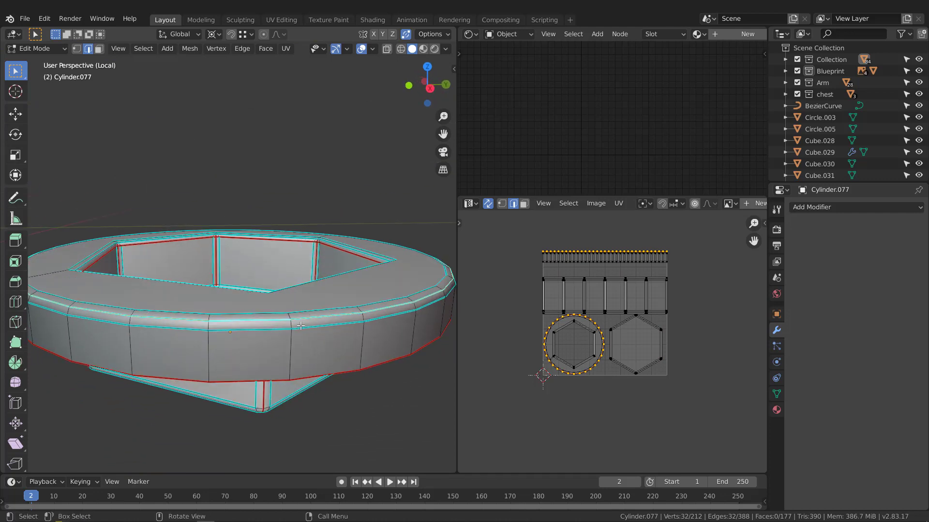
{"action": "middle_click_drag", "start_coordinate": [301, 327], "coordinate": [284, 319]}
{"action": "mouse_move", "coordinate": [300, 349]}
{"action": "middle_mouse_down"}
{"action": "mouse_move", "coordinate": [290, 329]}
{"action": "mouse_move", "coordinate": [302, 353]}
{"action": "middle_mouse_up"}
{"action": "key", "text": "a"}
{"action": "middle_click_drag", "start_coordinate": [563, 362], "coordinate": [582, 371]}
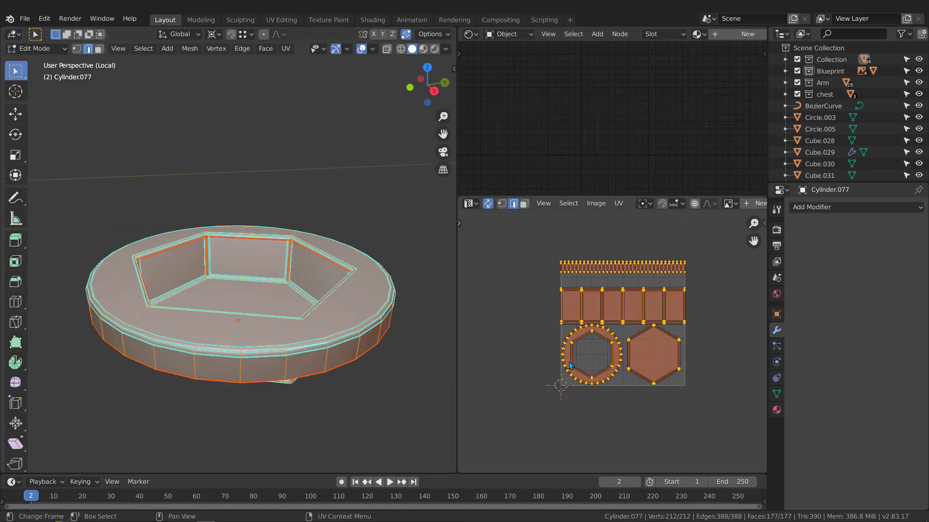
{"action": "key", "text": "u"}
{"action": "scroll", "coordinate": [613, 360], "scroll_direction": "up", "scroll_amount": 3}
{"action": "scroll", "coordinate": [608, 346], "scroll_direction": "down", "scroll_amount": 3}
{"action": "middle_click_drag", "start_coordinate": [333, 281], "coordinate": [286, 323]}
{"action": "key", "text": "Tab"}
{"action": "scroll", "coordinate": [286, 307], "scroll_direction": "down", "scroll_amount": 4}
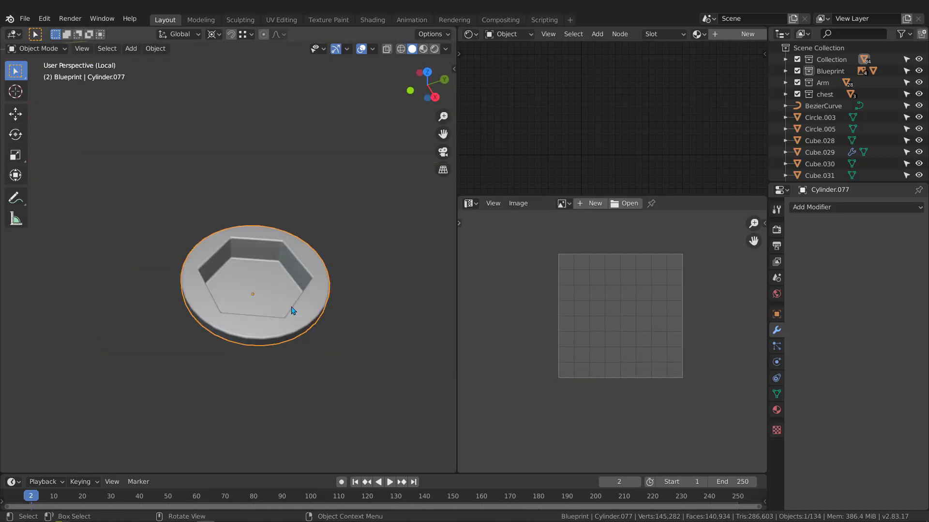
{"action": "scroll", "coordinate": [303, 271], "scroll_direction": "up", "scroll_amount": 7}
{"action": "scroll", "coordinate": [337, 307], "scroll_direction": "down", "scroll_amount": 4}
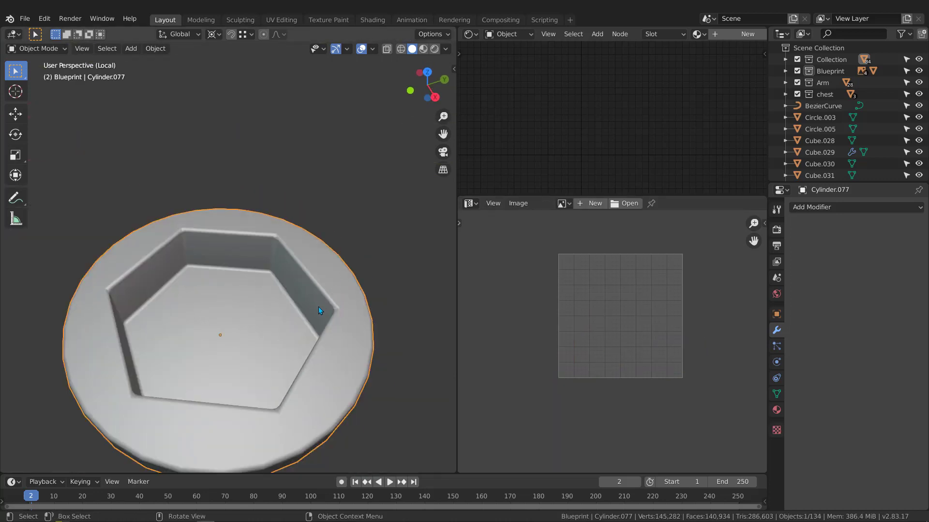
{"action": "scroll", "coordinate": [304, 295], "scroll_direction": "down", "scroll_amount": 2}
{"action": "key", "text": "KP_Divide"}
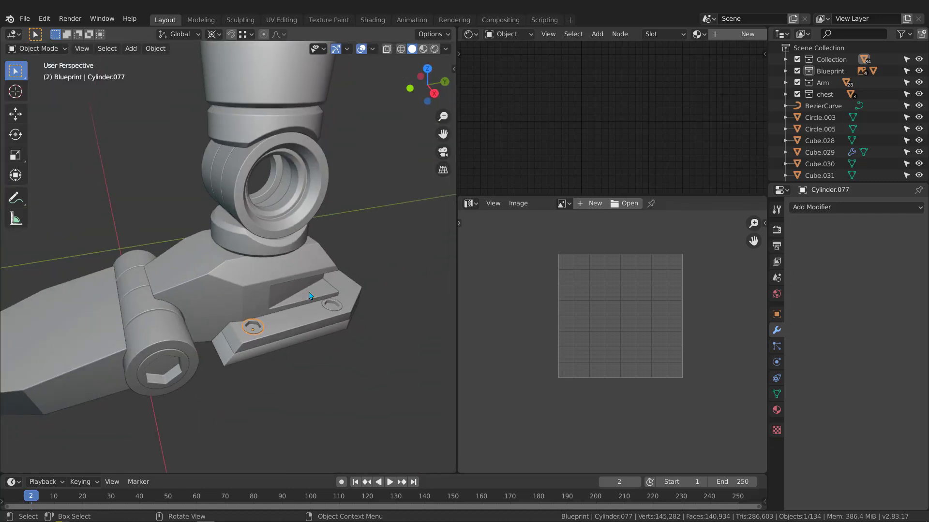
Step: Isolate the rear bolt on the same side, slide its bottom edge loop up by a factor of about 0.886, and apply its Bevel modifier
{"action": "scroll", "coordinate": [324, 304], "scroll_direction": "up", "scroll_amount": 2}
{"action": "left_click", "coordinate": [342, 321]}
{"action": "key", "text": "KP_Divide"}
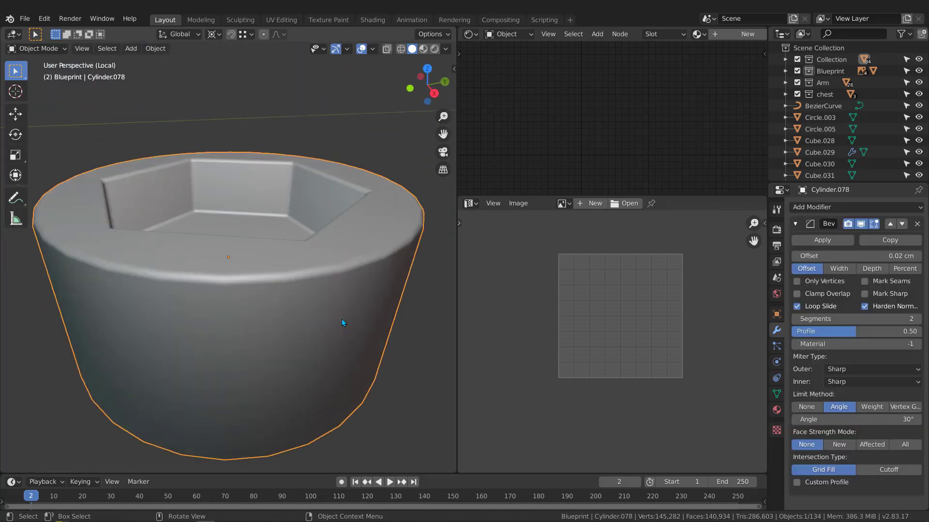
{"action": "key", "text": "Tab"}
{"action": "left_click", "coordinate": [304, 419], "text": "alt"}
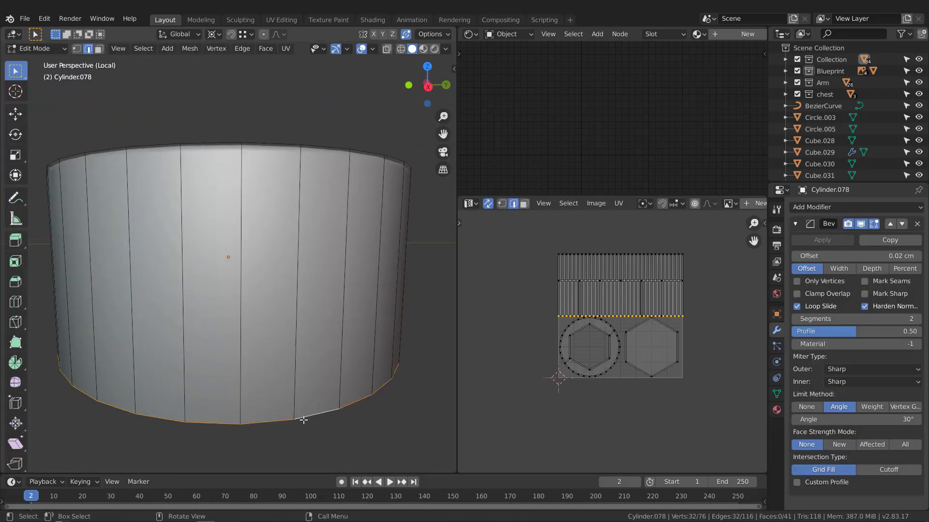
{"action": "key", "text": "g"}
{"action": "key", "text": "g"}
{"action": "left_click", "coordinate": [300, 296]}
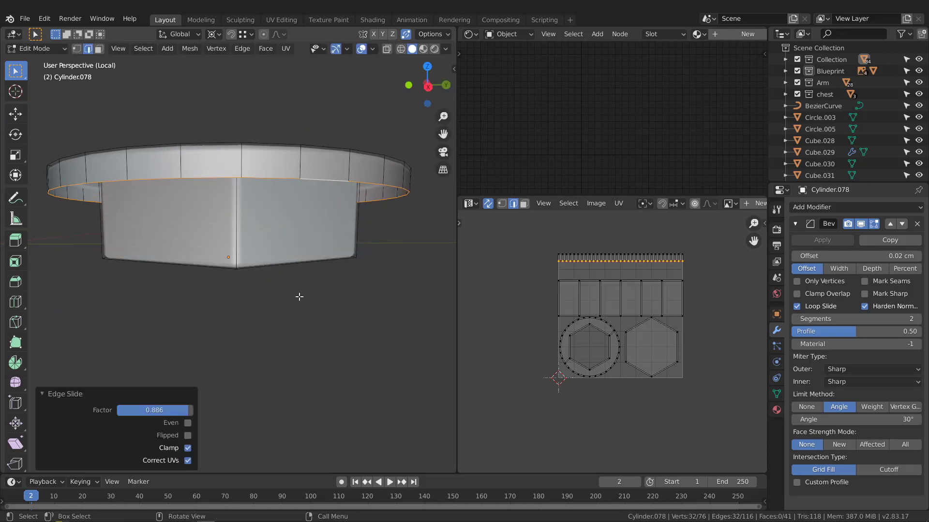
{"action": "key", "text": "Tab"}
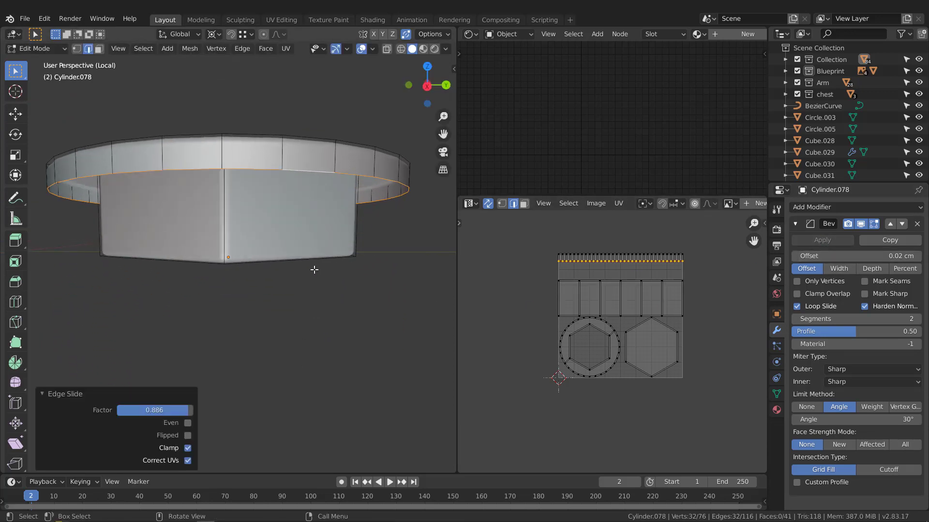
{"action": "left_click", "coordinate": [853, 244]}
{"action": "middle_click_drag", "start_coordinate": [300, 291], "coordinate": [251, 323]}
{"action": "key", "text": "Tab"}
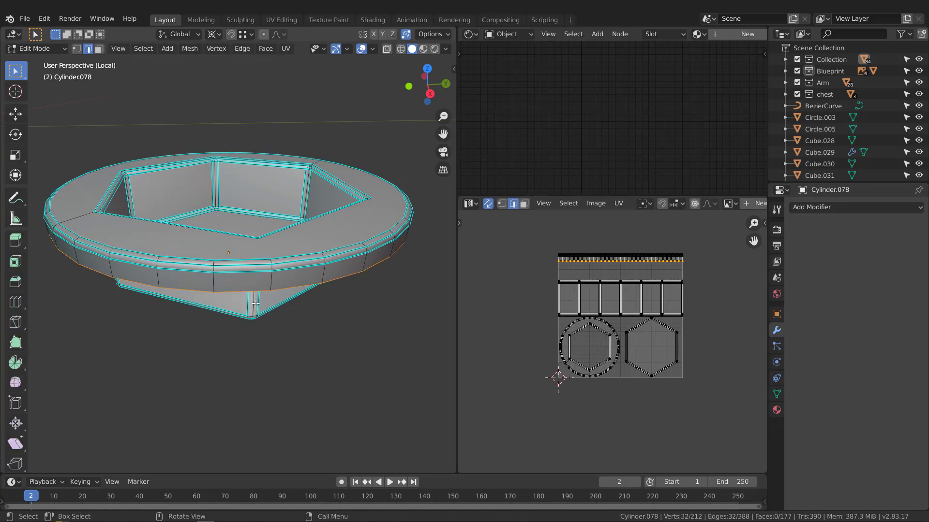
Step: Mark the rear bolt's lower rim and the upper inner outline of its hexagonal recess as seams
{"action": "middle_click_drag", "start_coordinate": [298, 270], "coordinate": [324, 186]}
{"action": "scroll", "coordinate": [325, 186], "scroll_direction": "up", "scroll_amount": 5}
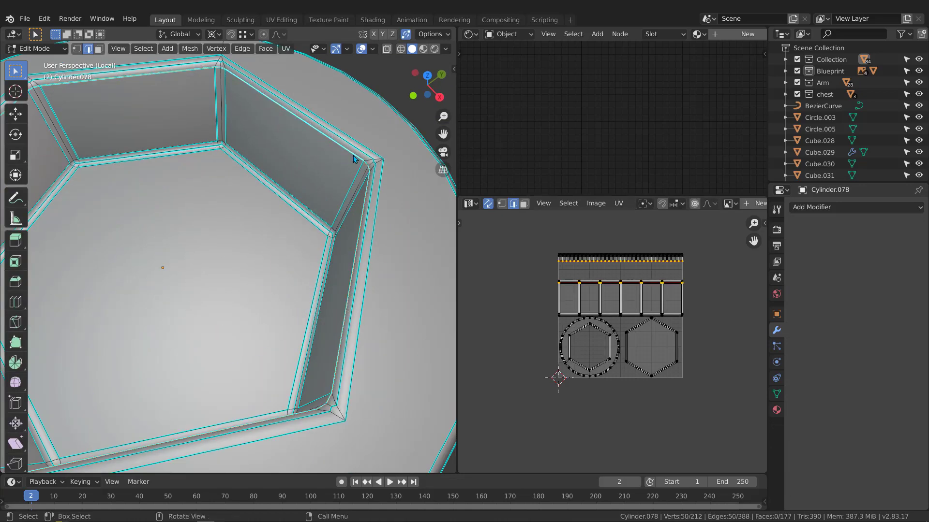
{"action": "left_click", "coordinate": [365, 183], "text": "alt"}
{"action": "left_click", "coordinate": [355, 182]}
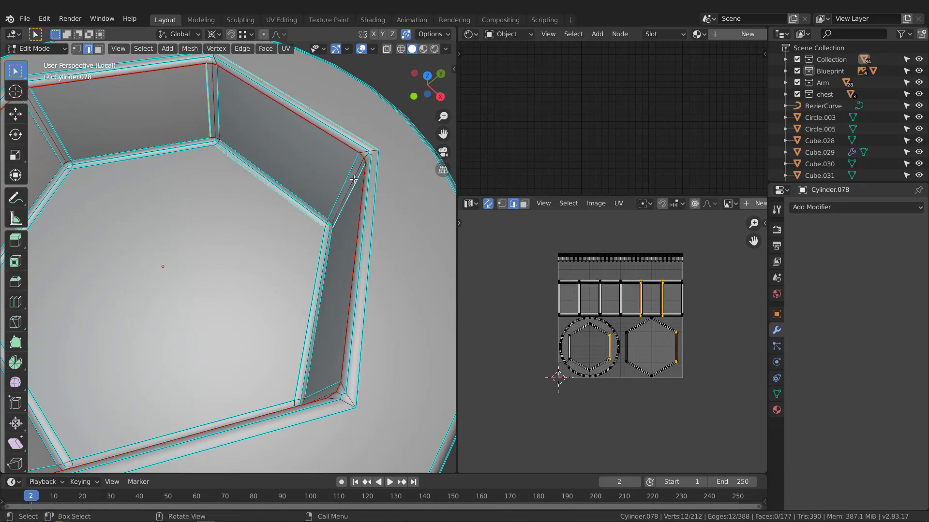
Step: Select the middle edges of the vertical corners in the rear bolt's hexagonal recess and mark them as seams
{"action": "mouse_move", "coordinate": [354, 181]}
{"action": "middle_mouse_down"}
{"action": "mouse_move", "coordinate": [309, 198]}
{"action": "mouse_move", "coordinate": [356, 172]}
{"action": "middle_mouse_up"}
{"action": "key", "text": "q"}
{"action": "left_click", "coordinate": [353, 175]}
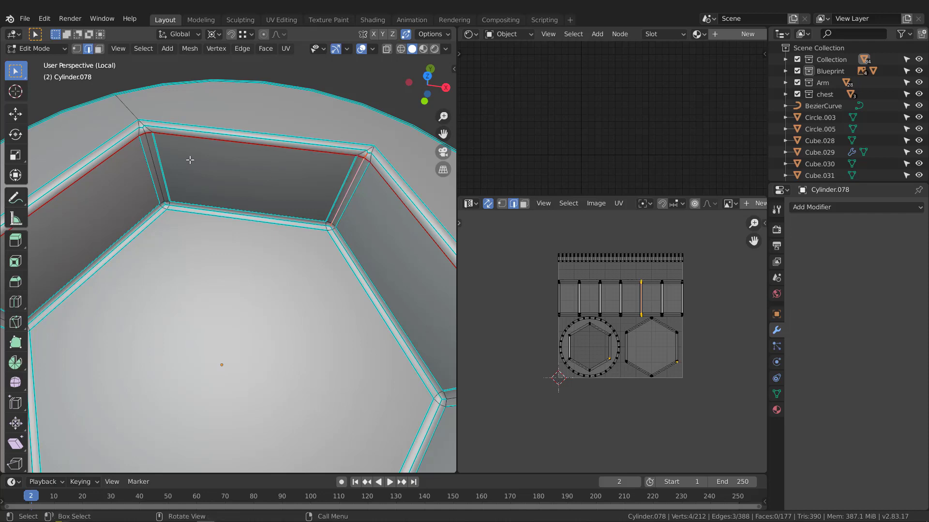
{"action": "left_click", "coordinate": [154, 159], "text": "alt+shift"}
{"action": "key", "text": "q"}
{"action": "left_click", "coordinate": [154, 159]}
{"action": "mouse_move", "coordinate": [153, 159]}
{"action": "middle_mouse_down"}
{"action": "mouse_move", "coordinate": [199, 174]}
{"action": "mouse_move", "coordinate": [271, 177]}
{"action": "mouse_move", "coordinate": [207, 149]}
{"action": "mouse_move", "coordinate": [169, 158]}
{"action": "middle_mouse_up"}
{"action": "key", "text": "q"}
{"action": "left_click", "coordinate": [233, 146]}
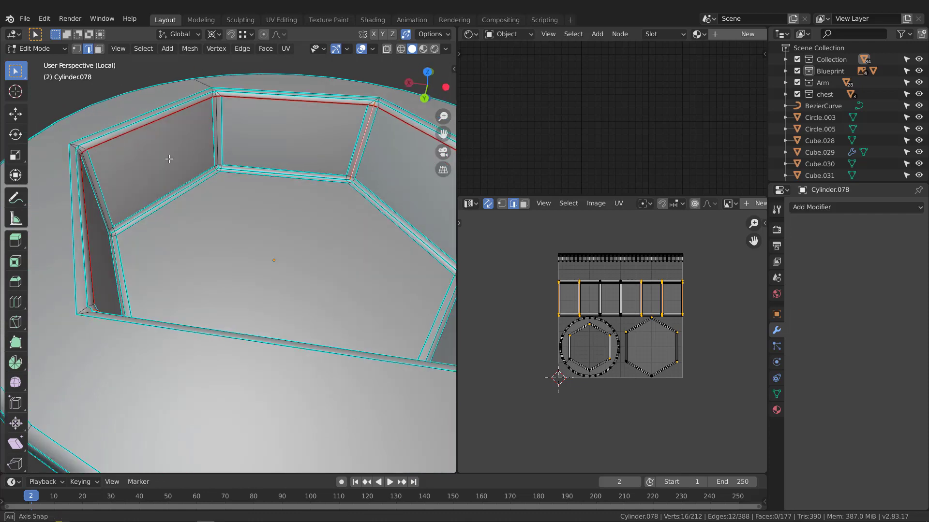
{"action": "left_click", "coordinate": [218, 121], "text": "alt+shift"}
{"action": "middle_click_drag", "start_coordinate": [218, 122], "coordinate": [252, 232]}
{"action": "key", "text": "q"}
{"action": "left_click", "coordinate": [217, 96]}
Step: Unwrap the rear bolt's whole mesh with the Conformal method and return to the full model
{"action": "scroll", "coordinate": [279, 156], "scroll_direction": "down", "scroll_amount": 3}
{"action": "key", "text": "a"}
{"action": "middle_click_drag", "start_coordinate": [526, 317], "coordinate": [522, 337]}
{"action": "key", "text": "u"}
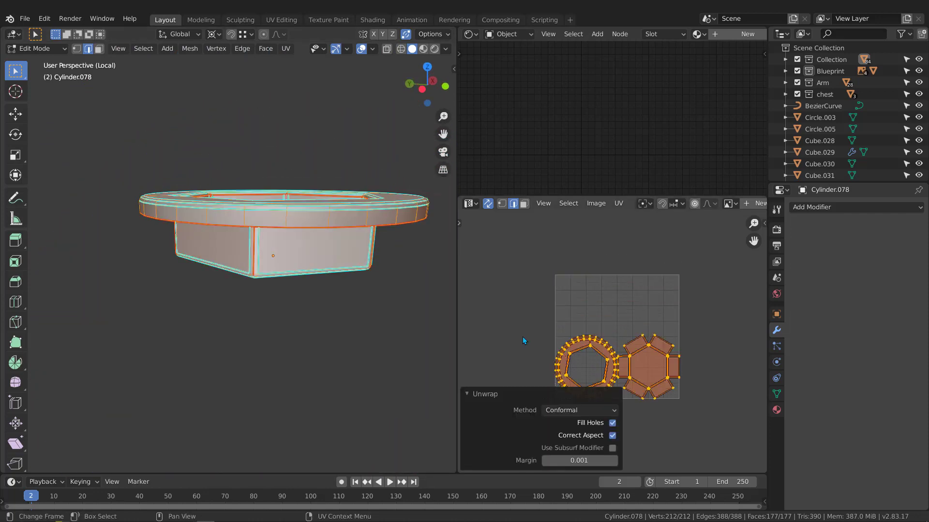
{"action": "middle_click_drag", "start_coordinate": [299, 251], "coordinate": [251, 288]}
{"action": "key", "text": "Tab"}
{"action": "key", "text": "slash"}
Step: Isolate the rear bolt on the foot's opposite side, apply its Bevel modifier, and slide its bottom edge loop up by a factor of about 0.923
{"action": "left_click", "coordinate": [263, 340]}
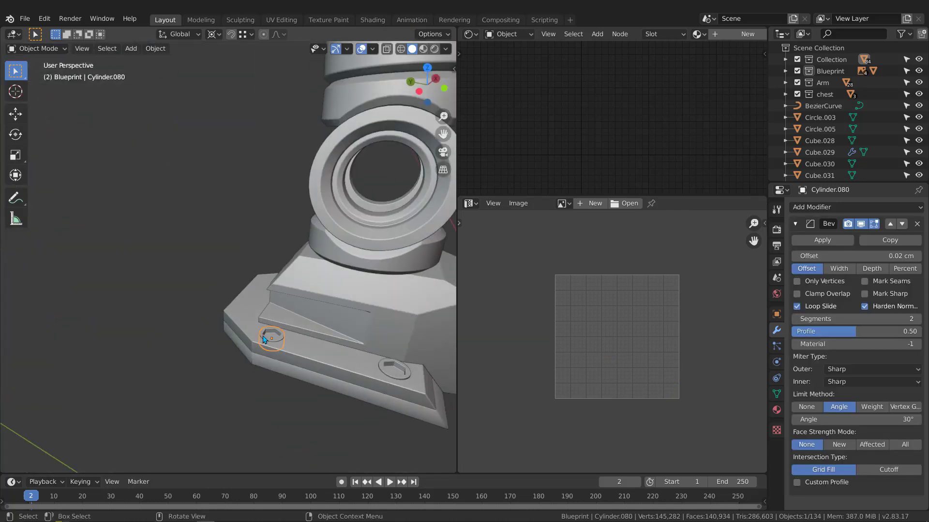
{"action": "key", "text": "slash"}
{"action": "left_click", "coordinate": [822, 240]}
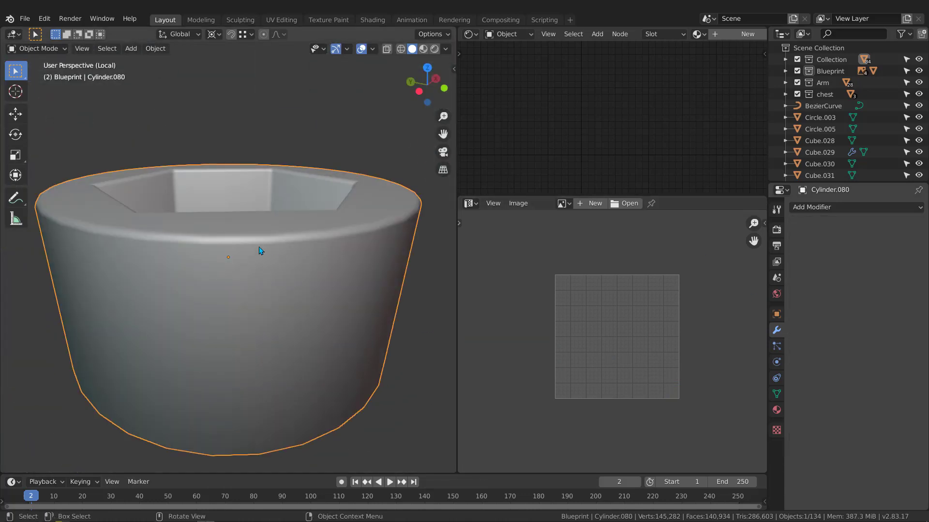
{"action": "middle_click_drag", "start_coordinate": [259, 251], "coordinate": [271, 301]}
{"action": "key", "text": "Tab"}
{"action": "left_click", "coordinate": [292, 338], "text": "alt"}
{"action": "middle_click_drag", "start_coordinate": [294, 340], "coordinate": [306, 380]}
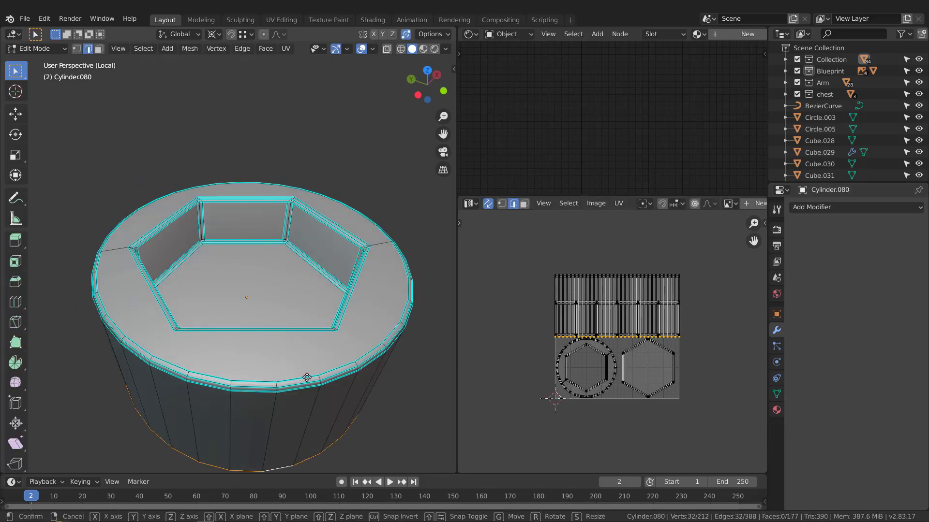
{"action": "key", "text": "g"}
{"action": "key", "text": "g"}
{"action": "left_click", "coordinate": [311, 335]}
Step: Mark the upper inner outline of the opposite bolt's hexagonal recess as a seam
{"action": "middle_click_drag", "start_coordinate": [315, 296], "coordinate": [328, 225]}
{"action": "scroll", "coordinate": [296, 274], "scroll_direction": "up", "scroll_amount": 3}
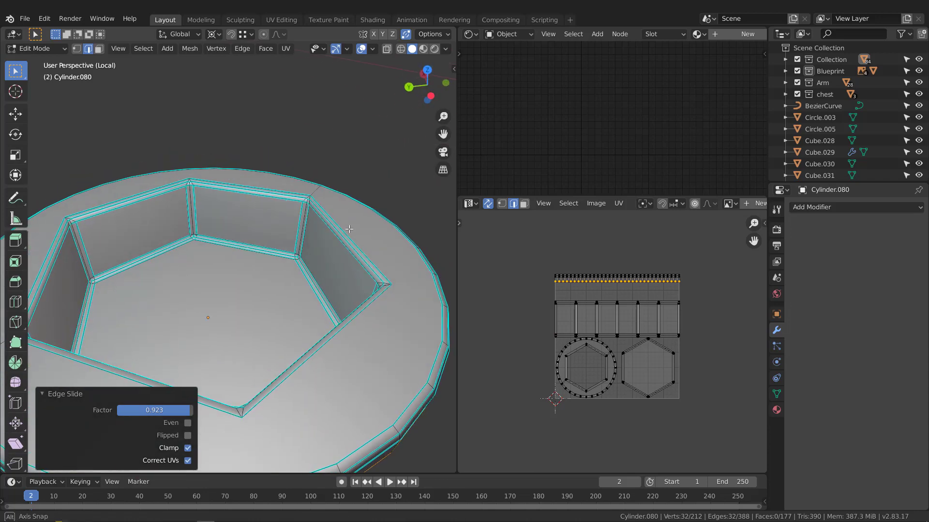
{"action": "scroll", "coordinate": [329, 227], "scroll_direction": "up", "scroll_amount": 4}
{"action": "left_click", "coordinate": [334, 228], "text": "alt"}
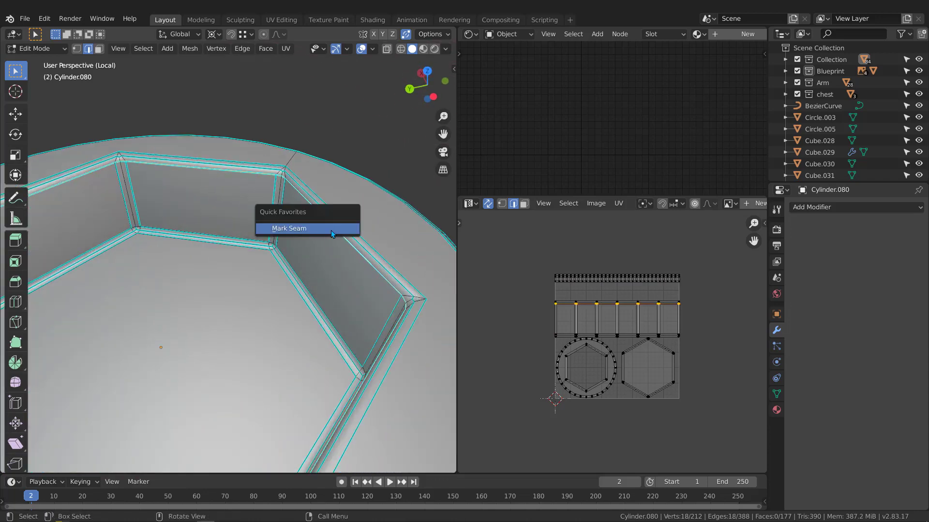
{"action": "left_click", "coordinate": [331, 230]}
Step: Select the middle edges of the vertical corners in the opposite rear bolt's hexagonal recess and mark them as seams
{"action": "left_click", "coordinate": [277, 211]}
{"action": "middle_click_drag", "start_coordinate": [226, 209], "coordinate": [306, 150]}
{"action": "left_click", "coordinate": [178, 150], "text": "shift"}
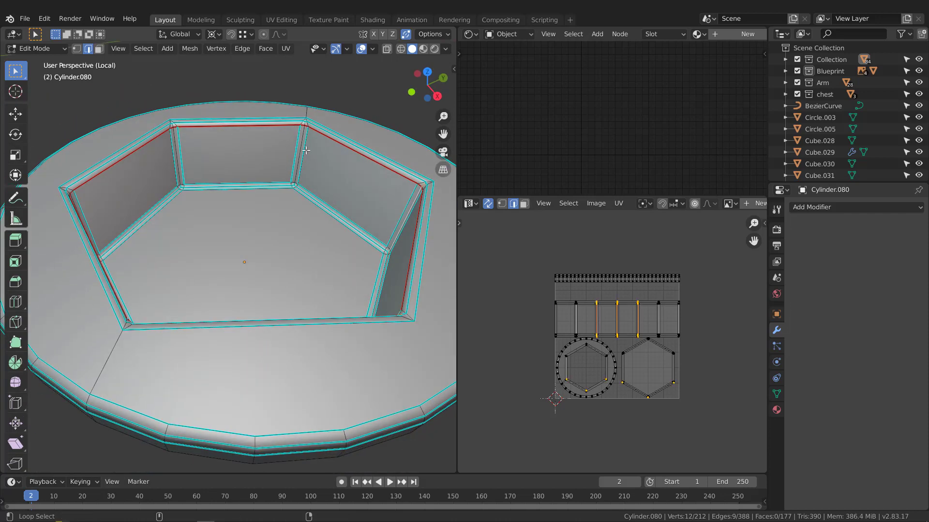
{"action": "middle_click_drag", "start_coordinate": [234, 173], "coordinate": [255, 165]}
{"action": "scroll", "coordinate": [255, 165], "scroll_direction": "up", "scroll_amount": 3}
{"action": "scroll", "coordinate": [259, 163], "scroll_direction": "down", "scroll_amount": 5}
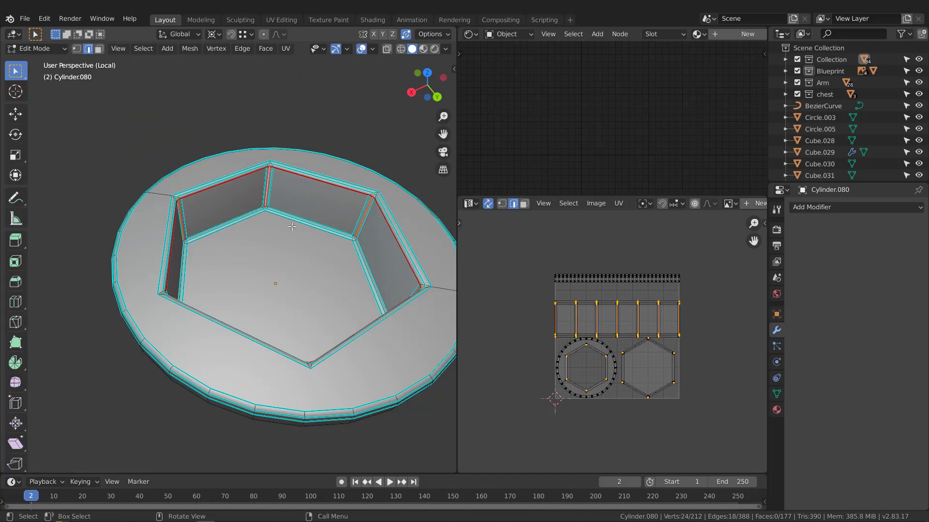
{"action": "middle_click_drag", "start_coordinate": [270, 224], "coordinate": [323, 280]}
{"action": "middle_click_drag", "start_coordinate": [408, 314], "coordinate": [404, 310]}
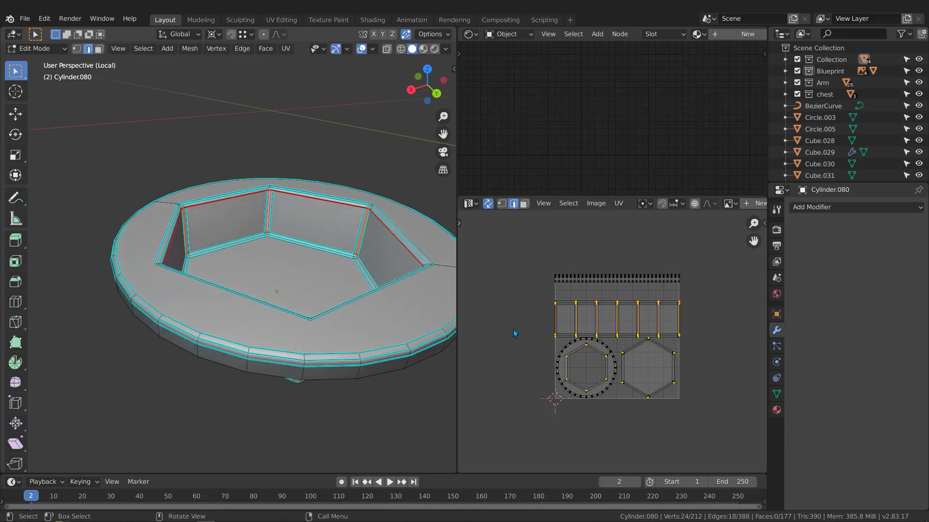
Step: Unwrap the opposite rear bolt's whole mesh with the Conformal method and return to the full model
{"action": "key", "text": "a"}
{"action": "mouse_move", "coordinate": [610, 323]}
{"action": "middle_mouse_down"}
{"action": "mouse_move", "coordinate": [620, 333]}
{"action": "mouse_move", "coordinate": [612, 330]}
{"action": "middle_mouse_up"}
{"action": "key", "text": "u"}
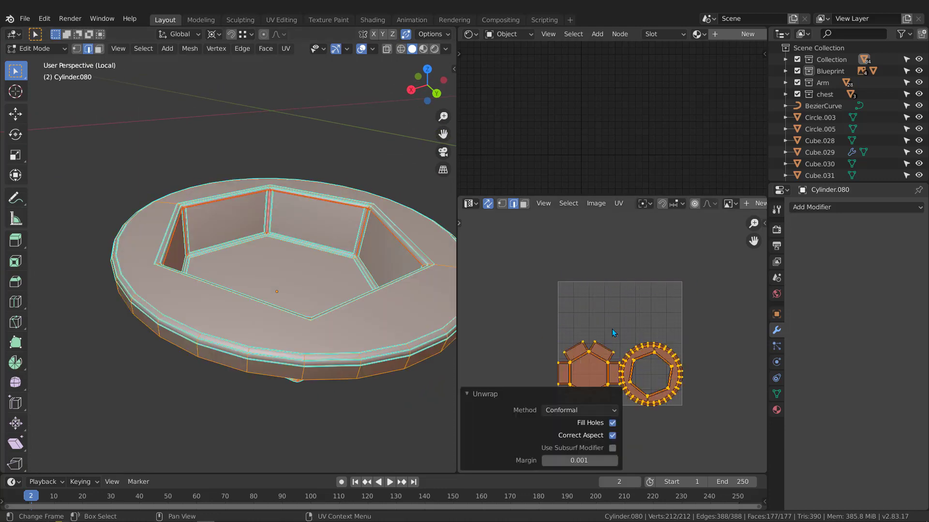
{"action": "middle_click_drag", "start_coordinate": [349, 297], "coordinate": [342, 290]}
{"action": "key", "text": "Tab"}
{"action": "scroll", "coordinate": [228, 270], "scroll_direction": "down", "scroll_amount": 1}
{"action": "key", "text": "KP_Divide"}
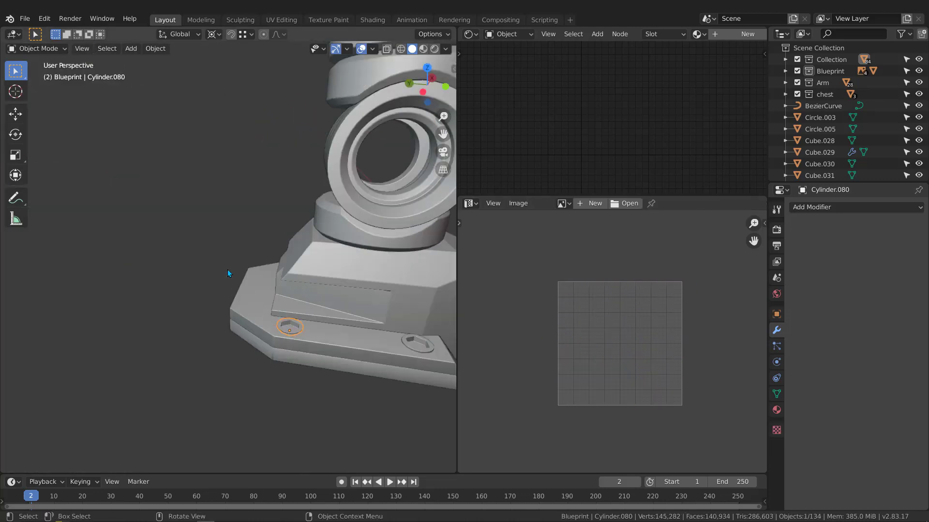
Step: Isolate the front bolt on the same side of the foot and apply its Bevel modifier
{"action": "scroll", "coordinate": [228, 269], "scroll_direction": "down", "scroll_amount": 5}
{"action": "middle_click_drag", "start_coordinate": [225, 263], "coordinate": [247, 266]}
{"action": "scroll", "coordinate": [329, 305], "scroll_direction": "up", "scroll_amount": 4}
{"action": "left_click", "coordinate": [290, 318]}
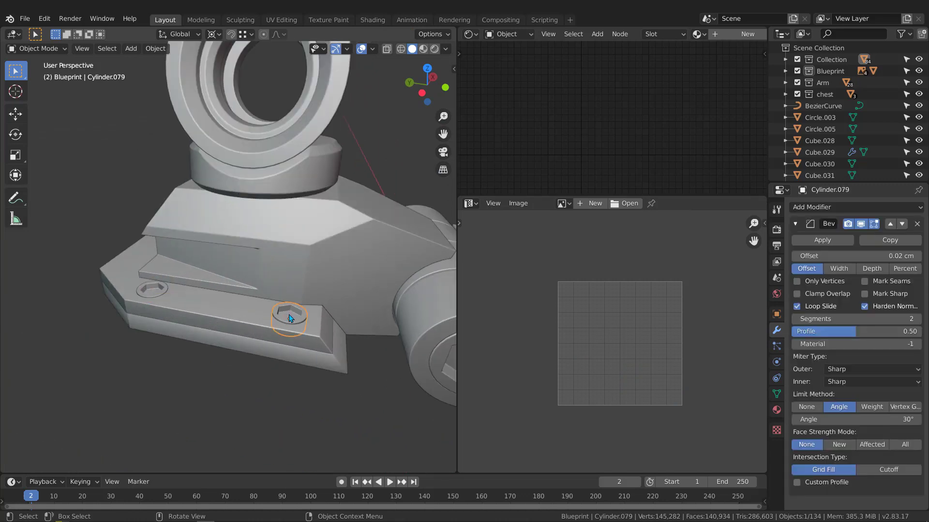
{"action": "key", "text": "KP_Divide"}
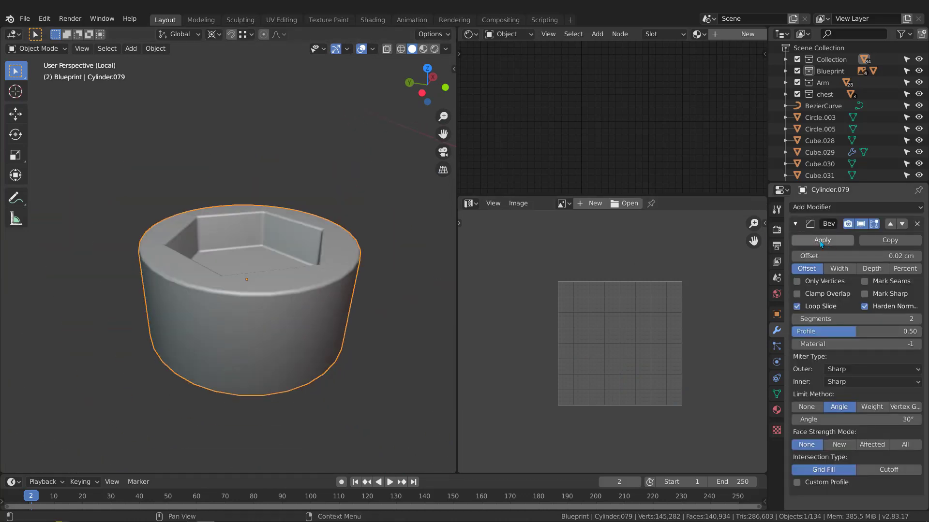
{"action": "left_click", "coordinate": [822, 241]}
{"action": "middle_click_drag", "start_coordinate": [311, 332], "coordinate": [286, 381]}
Step: Slide the front bolt's bottom edge loop up by a factor of about 0.878
{"action": "key", "text": "Tab"}
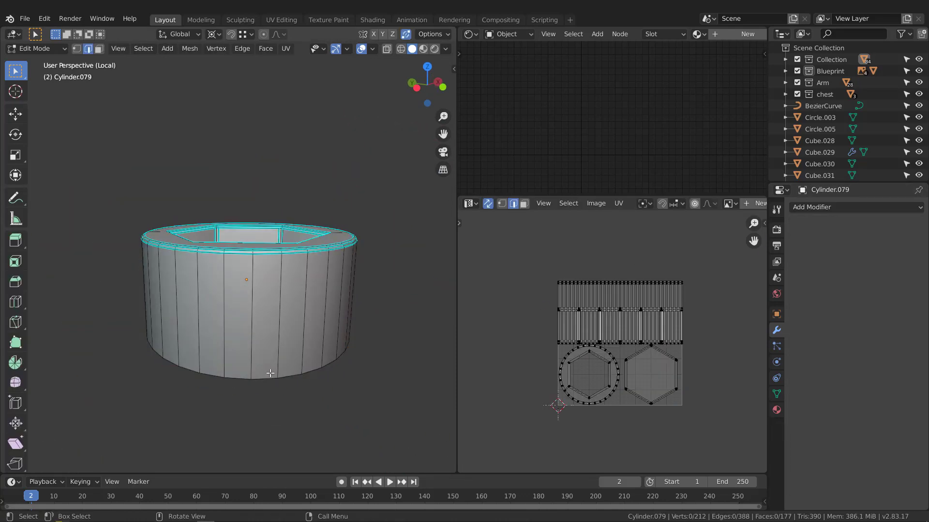
{"action": "left_click", "coordinate": [264, 379]}
{"action": "key", "text": "g"}
{"action": "key", "text": "g"}
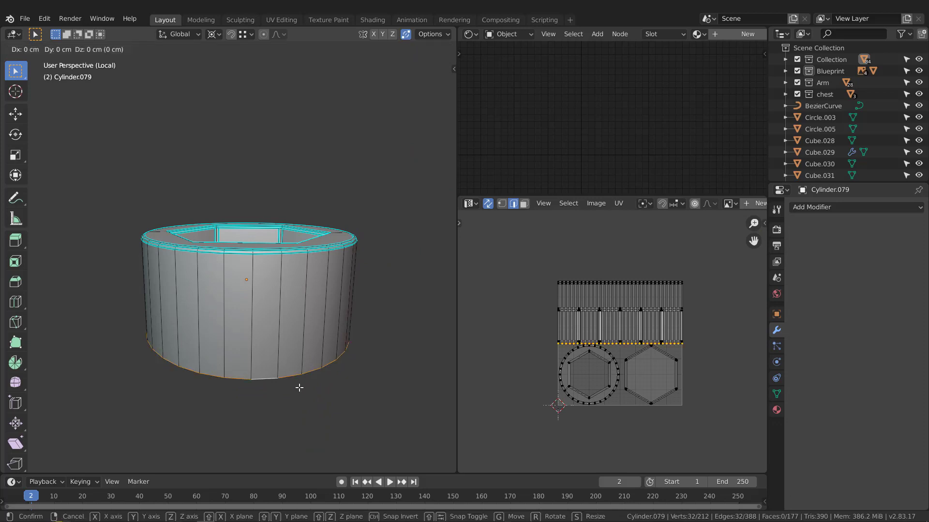
{"action": "left_click", "coordinate": [297, 332]}
Step: Mark the upper inner outline of the front bolt's hexagonal recess and the middle edges of its vertical corners as seams
{"action": "middle_click_drag", "start_coordinate": [297, 332], "coordinate": [280, 296]}
{"action": "scroll", "coordinate": [280, 295], "scroll_direction": "up", "scroll_amount": 5}
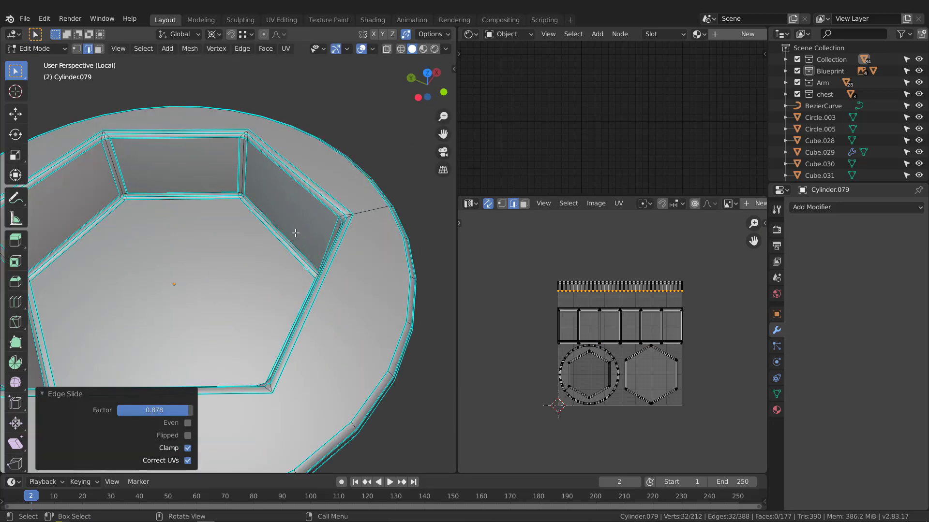
{"action": "left_click", "coordinate": [324, 185], "text": "alt"}
{"action": "key", "text": "q"}
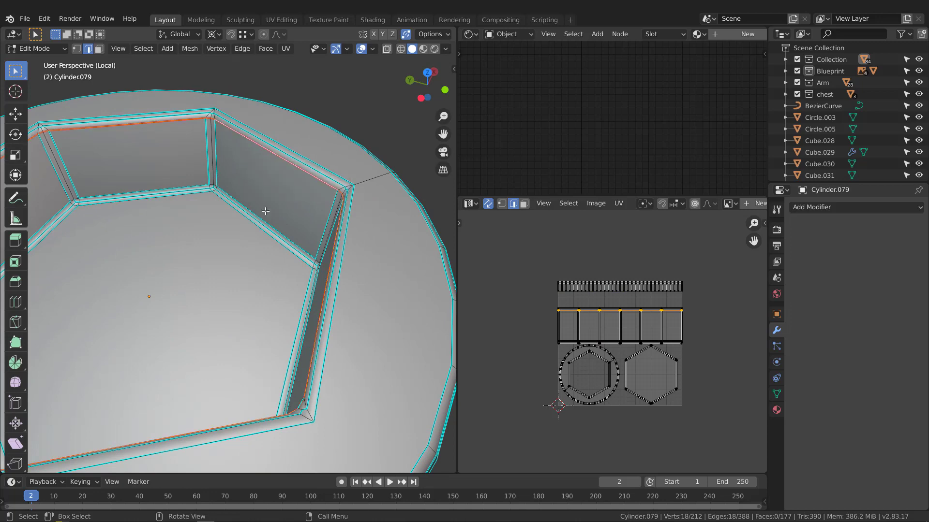
{"action": "mouse_move", "coordinate": [265, 212]}
{"action": "middle_mouse_down"}
{"action": "mouse_move", "coordinate": [323, 217]}
{"action": "mouse_move", "coordinate": [208, 162]}
{"action": "mouse_move", "coordinate": [266, 179]}
{"action": "mouse_move", "coordinate": [315, 219]}
{"action": "mouse_move", "coordinate": [264, 205]}
{"action": "middle_mouse_up"}
{"action": "left_click", "coordinate": [324, 212], "text": "alt+shift"}
{"action": "left_click", "coordinate": [274, 173], "text": "alt+shift"}
{"action": "middle_click_drag", "start_coordinate": [274, 173], "coordinate": [219, 204]}
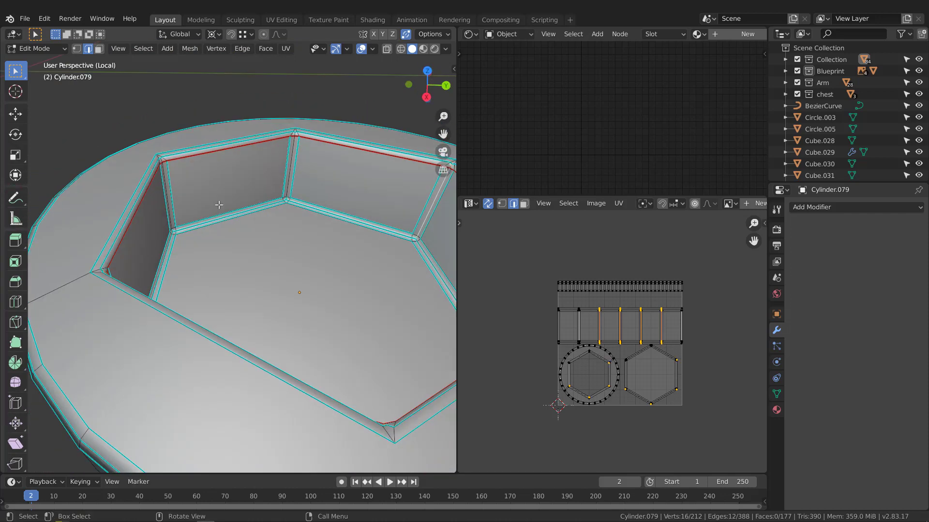
{"action": "left_click", "coordinate": [290, 151], "text": "alt+shift"}
{"action": "middle_click_drag", "start_coordinate": [290, 151], "coordinate": [335, 139]}
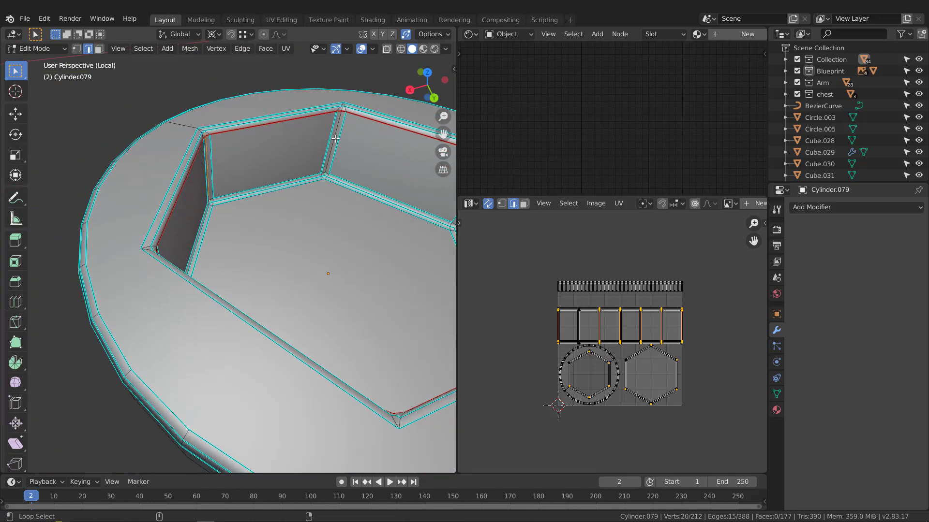
{"action": "scroll", "coordinate": [273, 139], "scroll_direction": "down", "scroll_amount": 3}
{"action": "middle_click_drag", "start_coordinate": [273, 139], "coordinate": [280, 140]}
Step: Unwrap the front bolt's whole mesh and return to the full model
{"action": "key", "text": "a"}
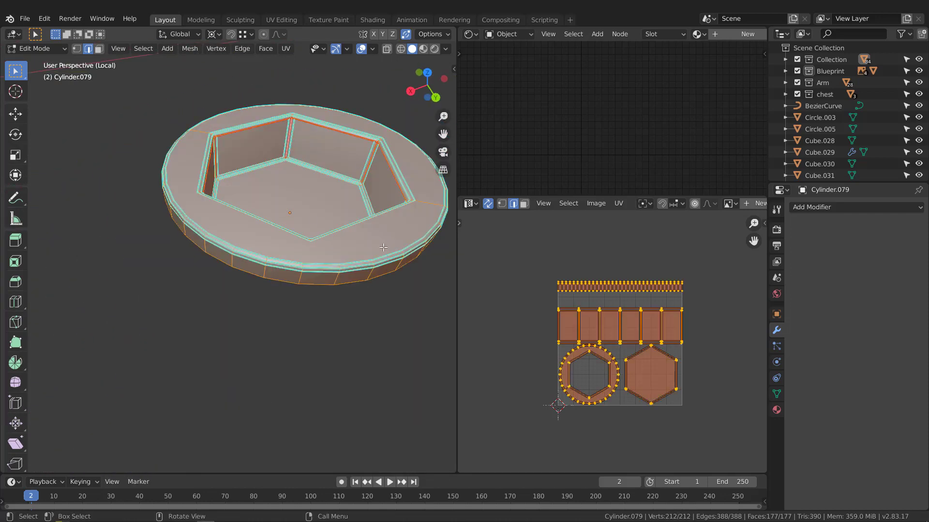
{"action": "middle_click_drag", "start_coordinate": [513, 291], "coordinate": [513, 304]}
{"action": "key", "text": "u"}
{"action": "middle_click_drag", "start_coordinate": [220, 256], "coordinate": [230, 302]}
{"action": "key", "text": "Tab"}
{"action": "scroll", "coordinate": [242, 247], "scroll_direction": "down", "scroll_amount": 2}
{"action": "key", "text": "KP_Divide"}
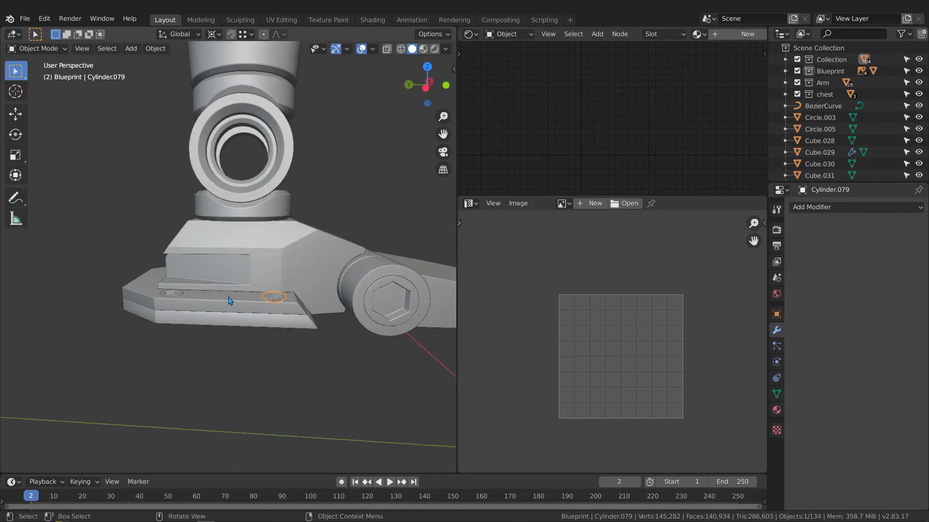
Step: Select the neighbouring foot piece, add a modifier to it and apply that modifier
{"action": "scroll", "coordinate": [171, 319], "scroll_direction": "up", "scroll_amount": 3}
{"action": "left_click", "coordinate": [166, 307]}
{"action": "middle_click_drag", "start_coordinate": [146, 317], "coordinate": [406, 289]}
{"action": "left_click", "coordinate": [825, 207]}
{"action": "left_click", "coordinate": [573, 285]}
{"action": "left_click", "coordinate": [815, 243]}
Step: Isolate the hollow hinge cylinder between the foot and the toe plate, and apply its Bevel modifier
{"action": "scroll", "coordinate": [205, 297], "scroll_direction": "down", "scroll_amount": 4}
{"action": "scroll", "coordinate": [109, 271], "scroll_direction": "down", "scroll_amount": 2}
{"action": "middle_click_drag", "start_coordinate": [177, 272], "coordinate": [296, 263]}
{"action": "left_click", "coordinate": [109, 274]}
{"action": "key", "text": "KP_Decimal"}
{"action": "key", "text": "KP_Divide"}
{"action": "key", "text": "Tab"}
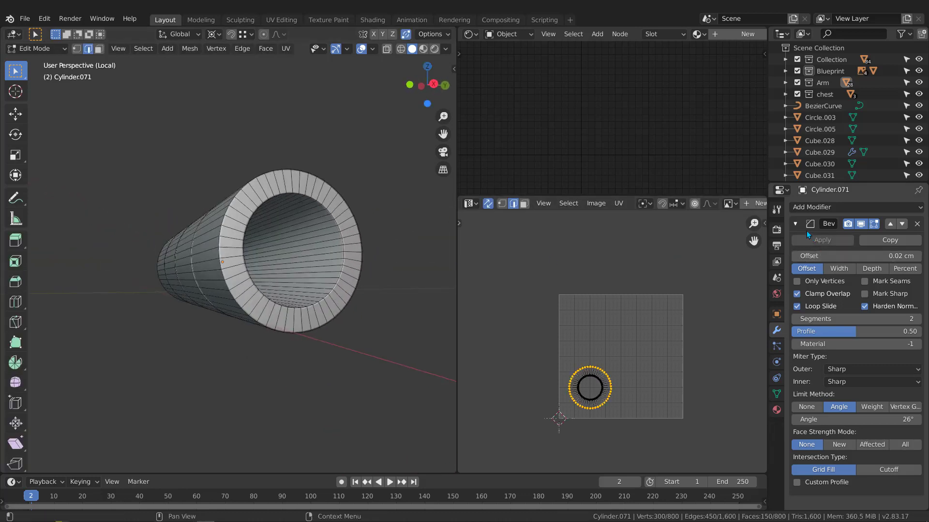
{"action": "key", "text": "Tab"}
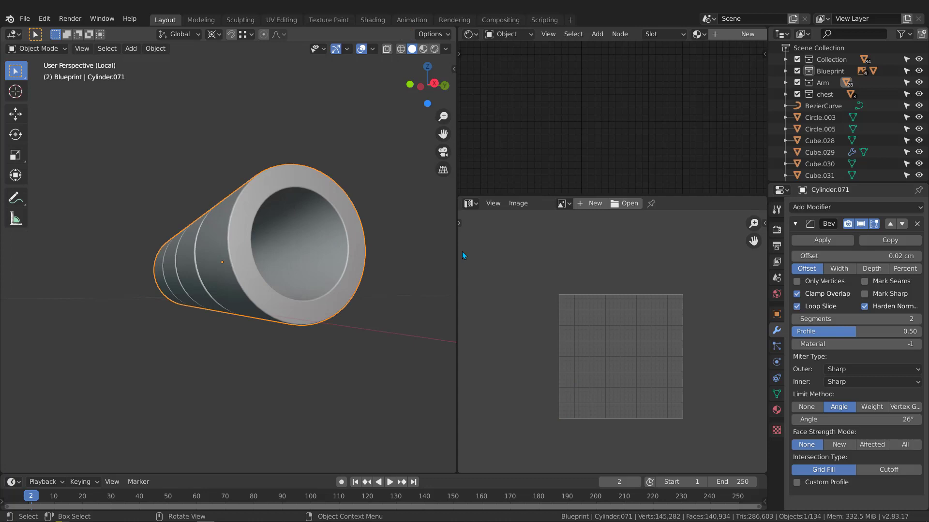
{"action": "left_click", "coordinate": [821, 241]}
{"action": "key", "text": "Tab"}
{"action": "middle_click_drag", "start_coordinate": [294, 235], "coordinate": [291, 229]}
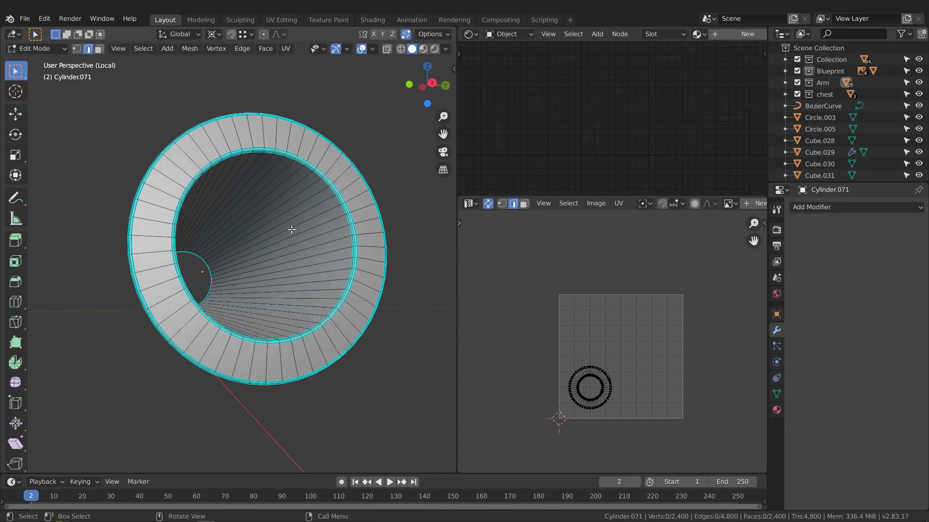
Step: Inset the hinge cylinder's long inner wall faces by 0.1803 cm and delete the inset inner faces
{"action": "left_click", "coordinate": [291, 225], "text": "alt"}
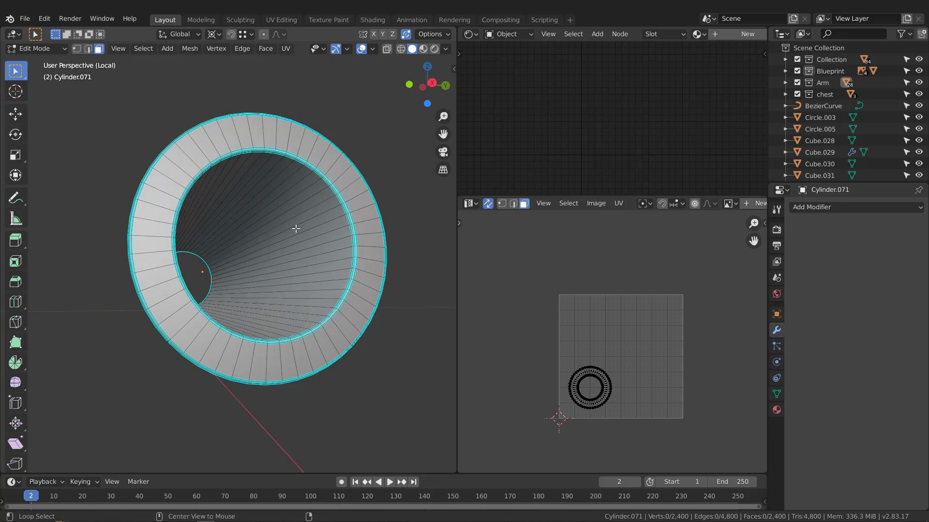
{"action": "left_click", "coordinate": [294, 226], "text": "alt"}
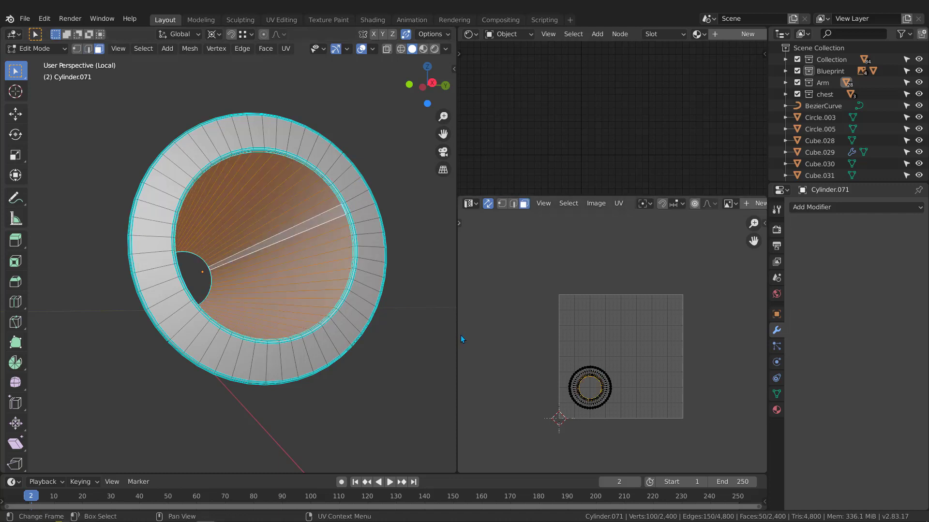
{"action": "mouse_move", "coordinate": [330, 302]}
{"action": "middle_mouse_down"}
{"action": "mouse_move", "coordinate": [367, 304]}
{"action": "mouse_move", "coordinate": [332, 305]}
{"action": "middle_mouse_up"}
{"action": "key", "text": "i"}
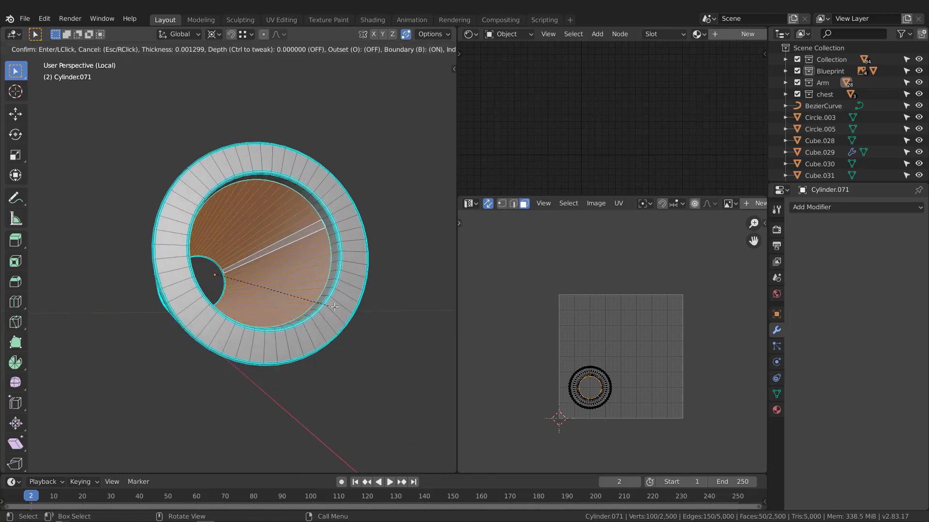
{"action": "left_click", "coordinate": [332, 306]}
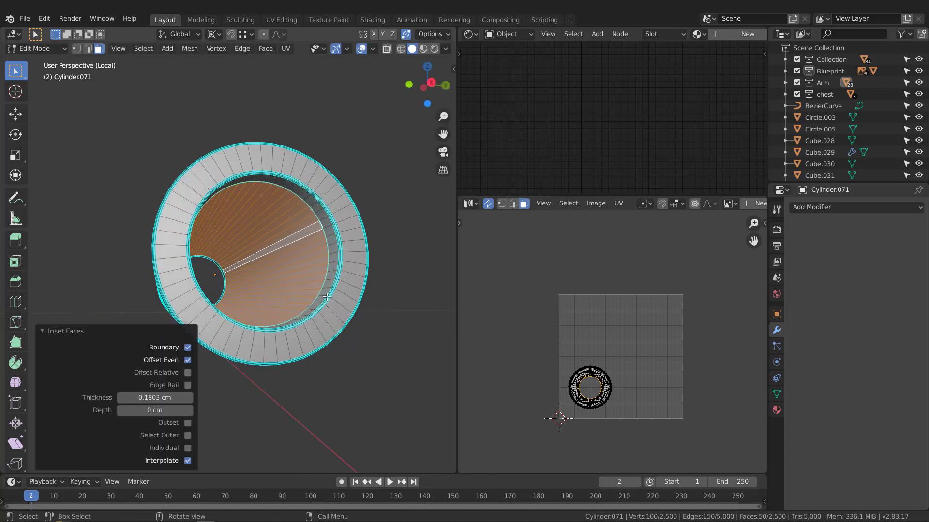
{"action": "key", "text": "x"}
{"action": "left_click", "coordinate": [326, 296]}
{"action": "middle_click_drag", "start_coordinate": [326, 297], "coordinate": [347, 266]}
{"action": "scroll", "coordinate": [334, 257], "scroll_direction": "up", "scroll_amount": 2}
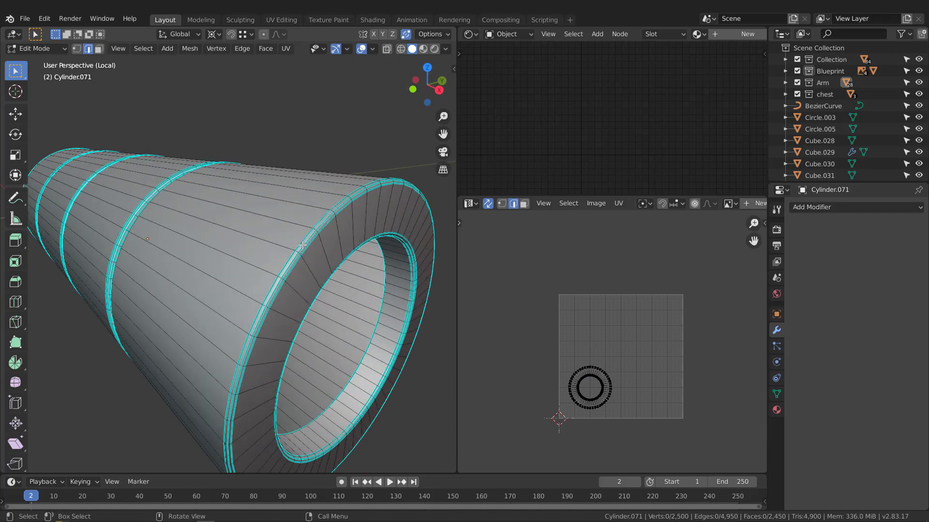
Step: Mark the hinge cylinder's outer rim loops at both ends and a lengthwise edge line along its underside as seams
{"action": "middle_click_drag", "start_coordinate": [303, 238], "coordinate": [170, 375]}
{"action": "scroll", "coordinate": [226, 297], "scroll_direction": "up", "scroll_amount": 2}
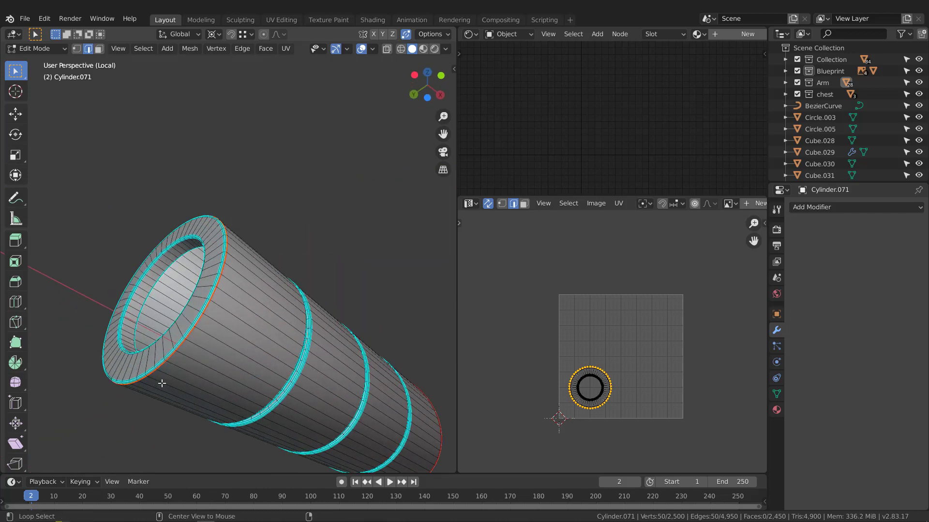
{"action": "left_click", "coordinate": [158, 385]}
{"action": "scroll", "coordinate": [208, 356], "scroll_direction": "down", "scroll_amount": 2}
{"action": "middle_click_drag", "start_coordinate": [212, 346], "coordinate": [113, 368]}
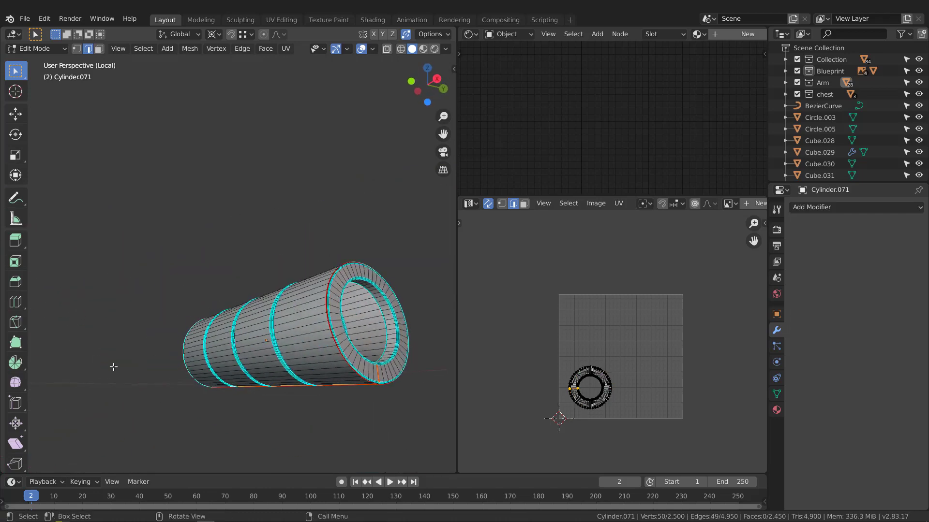
{"action": "scroll", "coordinate": [271, 345], "scroll_direction": "down", "scroll_amount": 2}
{"action": "middle_click_drag", "start_coordinate": [314, 339], "coordinate": [273, 354]}
{"action": "middle_click_drag", "start_coordinate": [258, 322], "coordinate": [264, 320]}
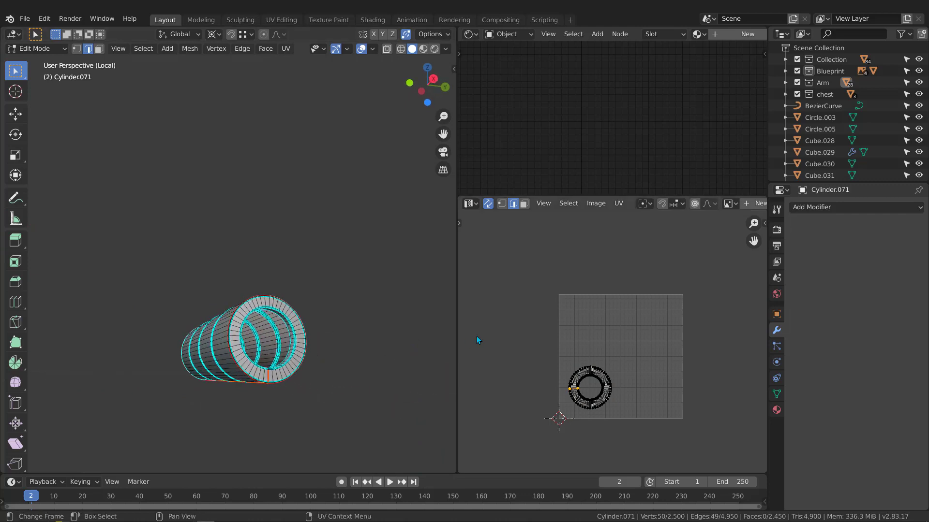
Step: Unwrap the hinge cylinder's whole mesh with the Conformal method and check the resulting UV islands
{"action": "key", "text": "a"}
{"action": "middle_click_drag", "start_coordinate": [574, 340], "coordinate": [576, 325]}
{"action": "key", "text": "u"}
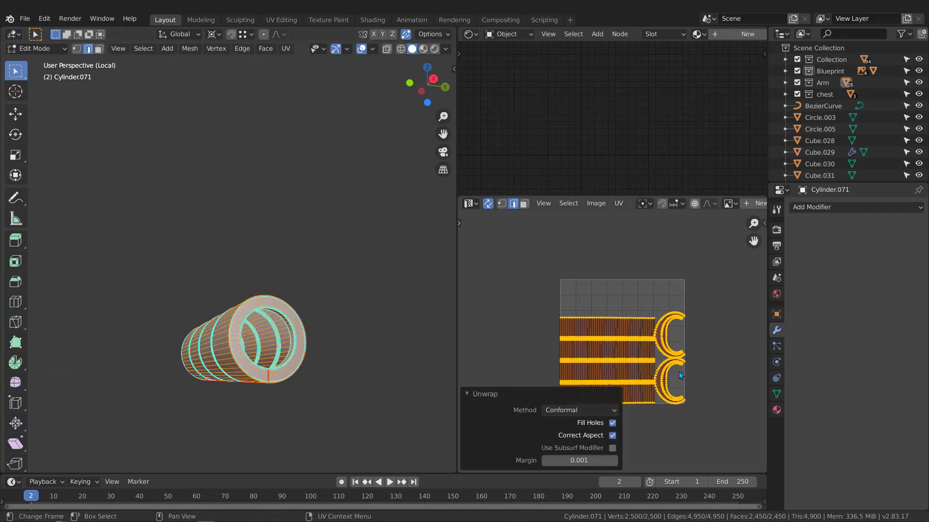
{"action": "scroll", "coordinate": [666, 326], "scroll_direction": "up", "scroll_amount": 6}
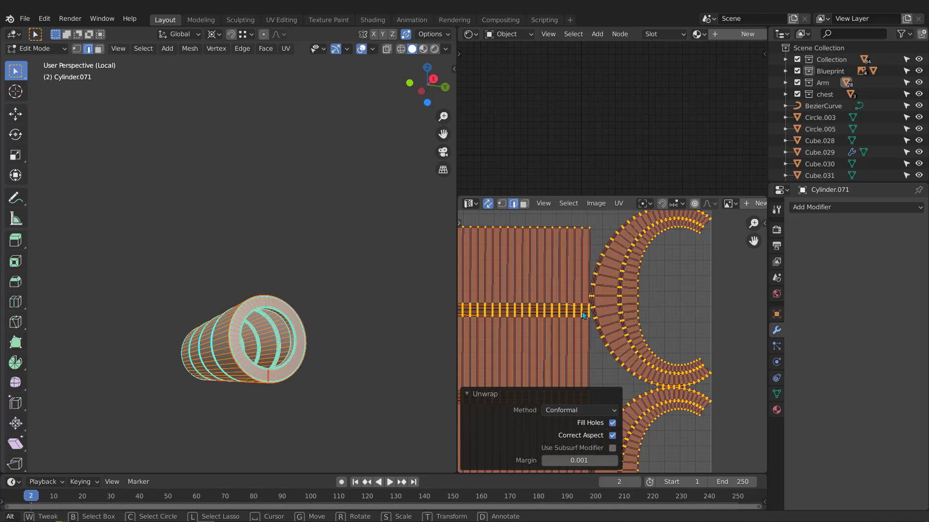
{"action": "scroll", "coordinate": [246, 305], "scroll_direction": "up", "scroll_amount": 2}
Step: Mark the edge loops around the inner rims of both end openings of the hinge cylinder as seams
{"action": "middle_click_drag", "start_coordinate": [247, 306], "coordinate": [223, 276]}
{"action": "scroll", "coordinate": [255, 312], "scroll_direction": "up", "scroll_amount": 4}
{"action": "scroll", "coordinate": [242, 242], "scroll_direction": "up", "scroll_amount": 2}
{"action": "middle_click_drag", "start_coordinate": [249, 220], "coordinate": [253, 229]}
{"action": "scroll", "coordinate": [253, 229], "scroll_direction": "up", "scroll_amount": 2}
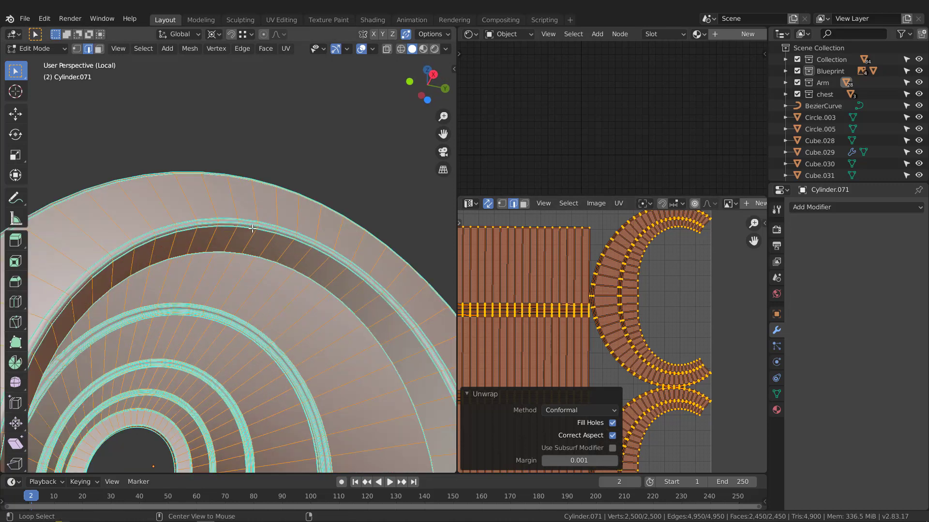
{"action": "left_click", "coordinate": [252, 229], "text": "alt"}
{"action": "key", "text": "q"}
{"action": "left_click", "coordinate": [252, 230]}
{"action": "scroll", "coordinate": [250, 234], "scroll_direction": "down", "scroll_amount": 7}
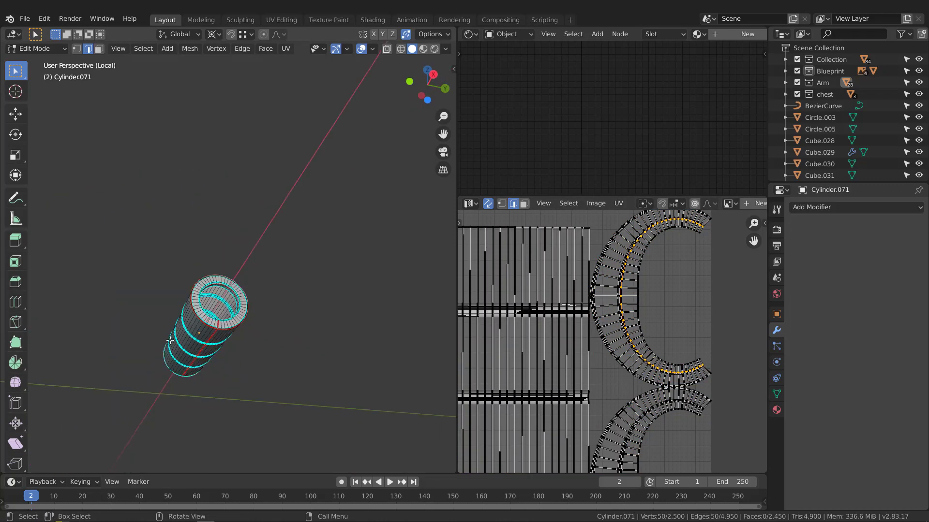
{"action": "middle_click_drag", "start_coordinate": [169, 341], "coordinate": [164, 213]}
{"action": "scroll", "coordinate": [165, 210], "scroll_direction": "up", "scroll_amount": 6}
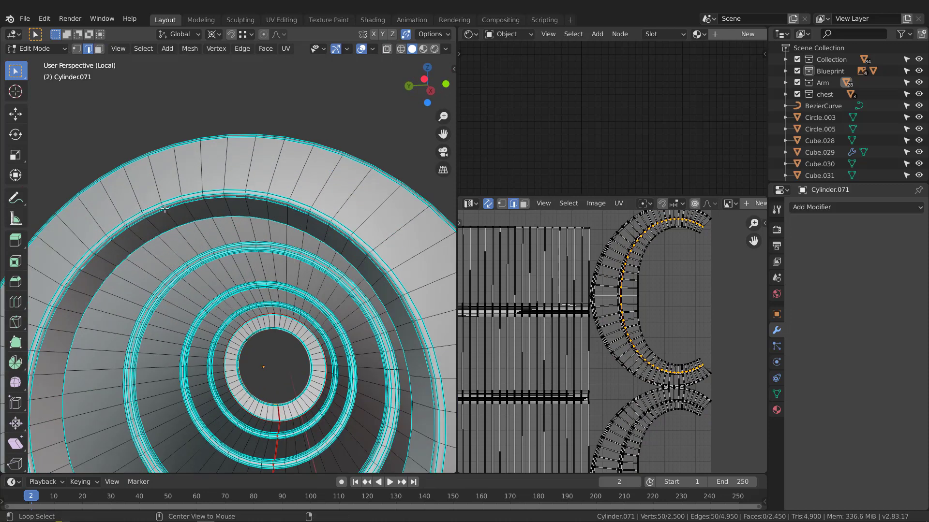
{"action": "key", "text": "q"}
{"action": "left_click", "coordinate": [170, 210]}
{"action": "scroll", "coordinate": [169, 213], "scroll_direction": "down", "scroll_amount": 8}
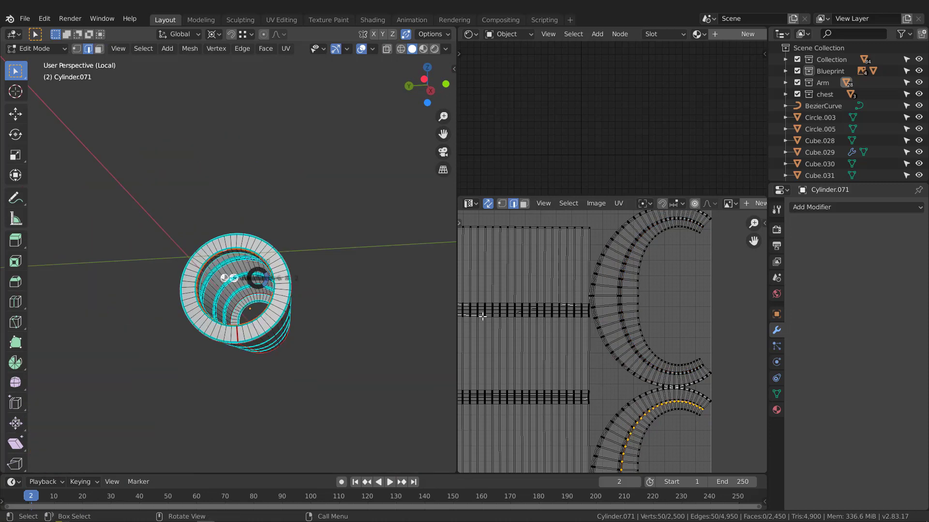
Step: Unwrap the whole hinge cylinder again using the added inner rim seams and return to the full model
{"action": "middle_click_drag", "start_coordinate": [208, 306], "coordinate": [183, 305]}
{"action": "key", "text": "a"}
{"action": "middle_click_drag", "start_coordinate": [587, 325], "coordinate": [558, 304]}
{"action": "key", "text": "u"}
{"action": "scroll", "coordinate": [583, 318], "scroll_direction": "down", "scroll_amount": 7}
{"action": "scroll", "coordinate": [585, 332], "scroll_direction": "up", "scroll_amount": 2}
{"action": "scroll", "coordinate": [585, 332], "scroll_direction": "up", "scroll_amount": 2}
{"action": "scroll", "coordinate": [585, 332], "scroll_direction": "down", "scroll_amount": 3}
{"action": "middle_click_drag", "start_coordinate": [329, 290], "coordinate": [251, 301]}
{"action": "key", "text": "Tab"}
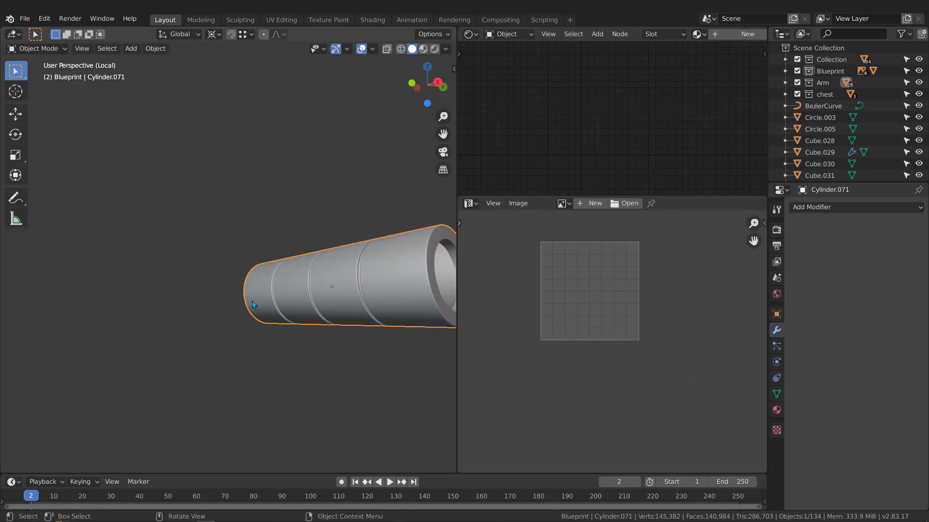
{"action": "key", "text": "KP_Divide"}
Step: Isolate the hex-socket bolt at the toe hinge's end and slide its rear outer edge loop toward the front face
{"action": "left_click", "coordinate": [293, 300]}
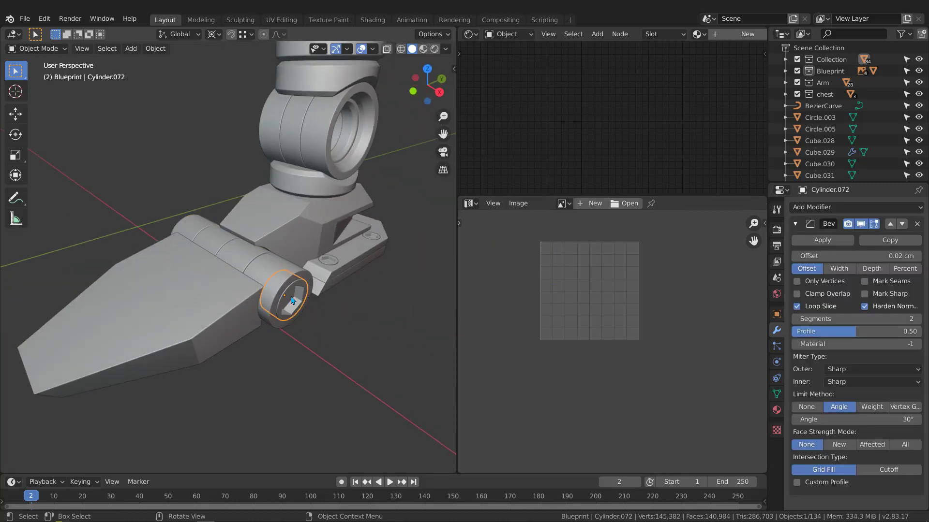
{"action": "key", "text": "KP_Divide"}
{"action": "middle_click_drag", "start_coordinate": [292, 303], "coordinate": [269, 295]}
{"action": "key", "text": "Tab"}
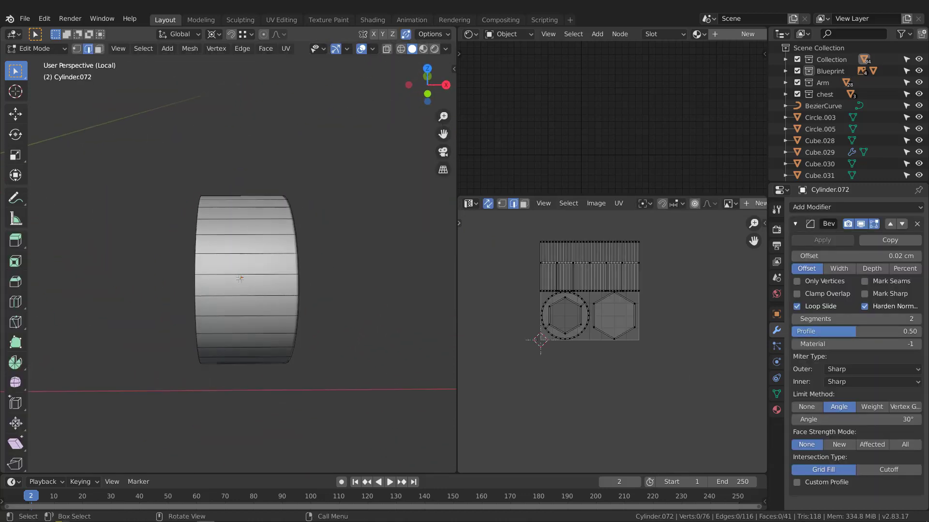
{"action": "middle_click_drag", "start_coordinate": [301, 301], "coordinate": [219, 241]}
{"action": "key", "text": "g"}
{"action": "key", "text": "g"}
{"action": "left_click", "coordinate": [303, 306]}
Step: Apply the bolt's Bevel modifier and mark the edge loop just inside the hexagonal socket's rim as a seam
{"action": "key", "text": "Tab"}
{"action": "left_click", "coordinate": [822, 240]}
{"action": "key", "text": "Tab"}
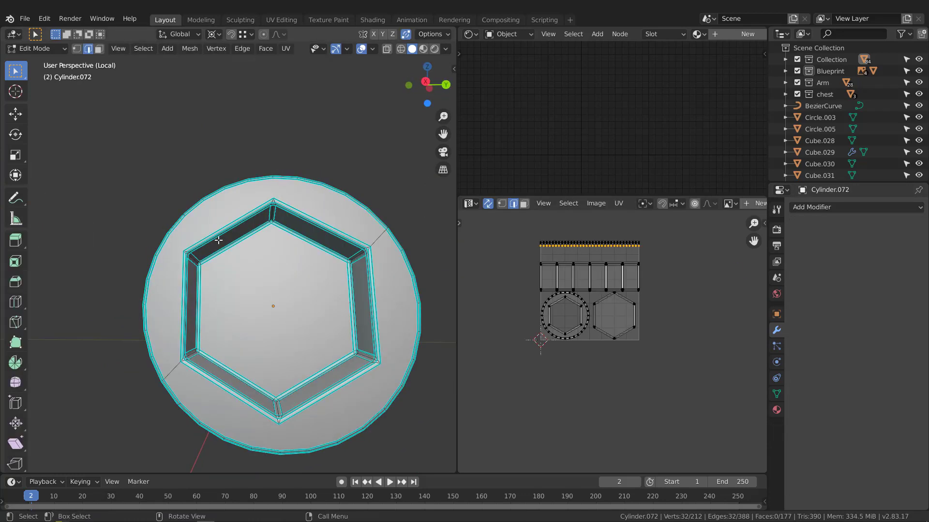
{"action": "scroll", "coordinate": [283, 215], "scroll_direction": "up", "scroll_amount": 3}
{"action": "middle_click_drag", "start_coordinate": [283, 215], "coordinate": [275, 210]}
{"action": "scroll", "coordinate": [275, 218], "scroll_direction": "up", "scroll_amount": 2}
{"action": "left_click", "coordinate": [272, 221], "text": "alt"}
{"action": "key", "text": "q"}
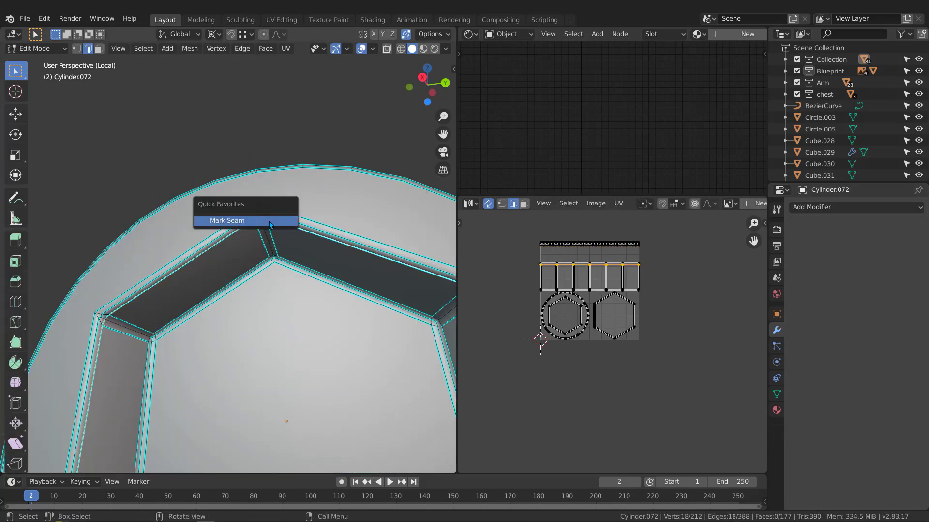
{"action": "left_click", "coordinate": [252, 223]}
Step: Mark the depth-wise edges along the corners of the hexagonal socket as seams
{"action": "left_click", "coordinate": [265, 235], "text": "alt"}
{"action": "scroll", "coordinate": [263, 236], "scroll_direction": "down", "scroll_amount": 1}
{"action": "middle_click_drag", "start_coordinate": [264, 237], "coordinate": [248, 244]}
{"action": "scroll", "coordinate": [163, 321], "scroll_direction": "up", "scroll_amount": 1}
{"action": "scroll", "coordinate": [162, 314], "scroll_direction": "down", "scroll_amount": 5}
{"action": "middle_click_drag", "start_coordinate": [164, 314], "coordinate": [176, 292]}
{"action": "scroll", "coordinate": [187, 288], "scroll_direction": "up", "scroll_amount": 7}
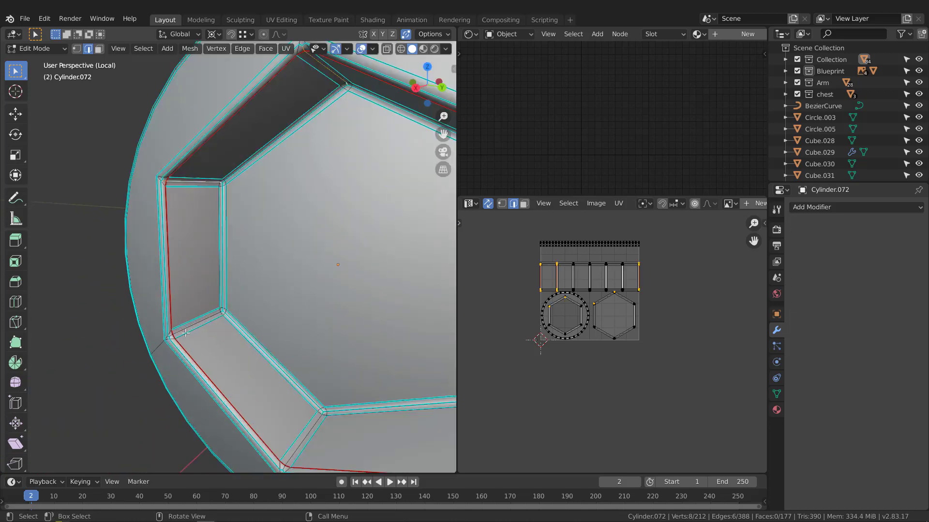
{"action": "scroll", "coordinate": [207, 323], "scroll_direction": "down", "scroll_amount": 4}
{"action": "middle_click_drag", "start_coordinate": [207, 323], "coordinate": [359, 301], "text": "shift"}
{"action": "scroll", "coordinate": [241, 285], "scroll_direction": "up", "scroll_amount": 3}
{"action": "left_click", "coordinate": [241, 285], "text": "alt+shift"}
{"action": "scroll", "coordinate": [344, 197], "scroll_direction": "down", "scroll_amount": 4}
{"action": "scroll", "coordinate": [338, 241], "scroll_direction": "up", "scroll_amount": 5}
{"action": "left_click", "coordinate": [338, 244], "text": "alt+shift"}
{"action": "key", "text": "q"}
{"action": "left_click", "coordinate": [338, 244]}
Step: Unwrap the bolt's whole mesh and return to the full model
{"action": "scroll", "coordinate": [338, 245], "scroll_direction": "down", "scroll_amount": 5}
{"action": "key", "text": "a"}
{"action": "middle_click_drag", "start_coordinate": [545, 298], "coordinate": [556, 330]}
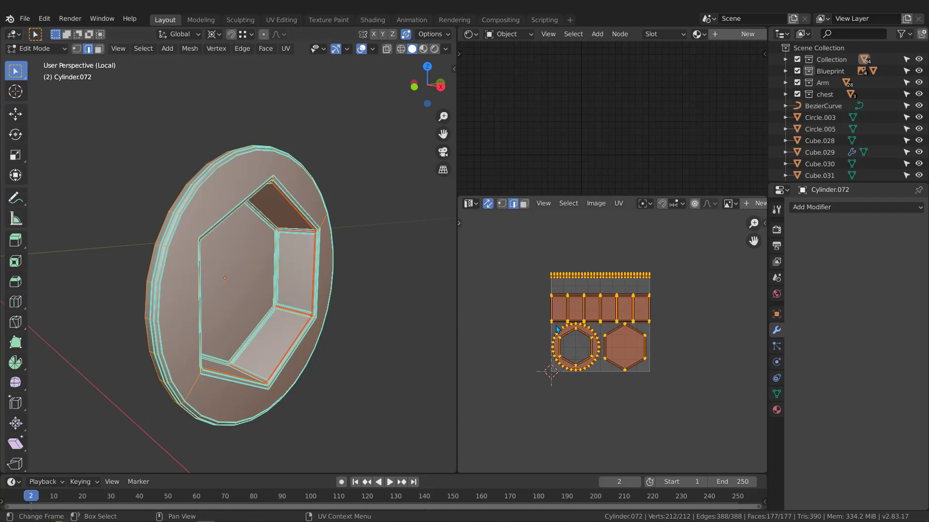
{"action": "key", "text": "u"}
{"action": "middle_click_drag", "start_coordinate": [297, 287], "coordinate": [272, 289]}
{"action": "key", "text": "Tab"}
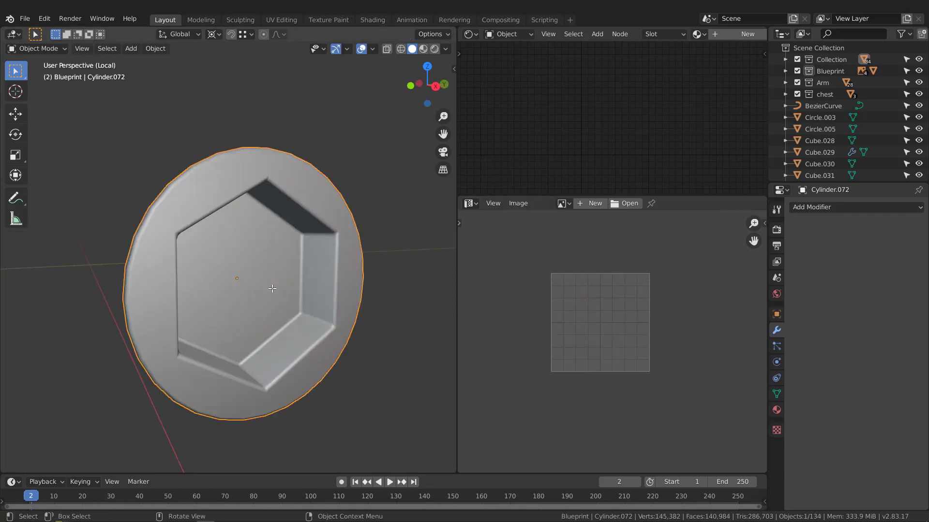
{"action": "key", "text": "KP_Divide"}
Step: Apply the Bevel modifier of the matching hex bolt at the hinge's opposite end and isolate that bolt
{"action": "middle_click_drag", "start_coordinate": [212, 268], "coordinate": [379, 328]}
{"action": "scroll", "coordinate": [261, 330], "scroll_direction": "down", "scroll_amount": 2}
{"action": "middle_click_drag", "start_coordinate": [296, 368], "coordinate": [203, 320]}
{"action": "left_click", "coordinate": [262, 361]}
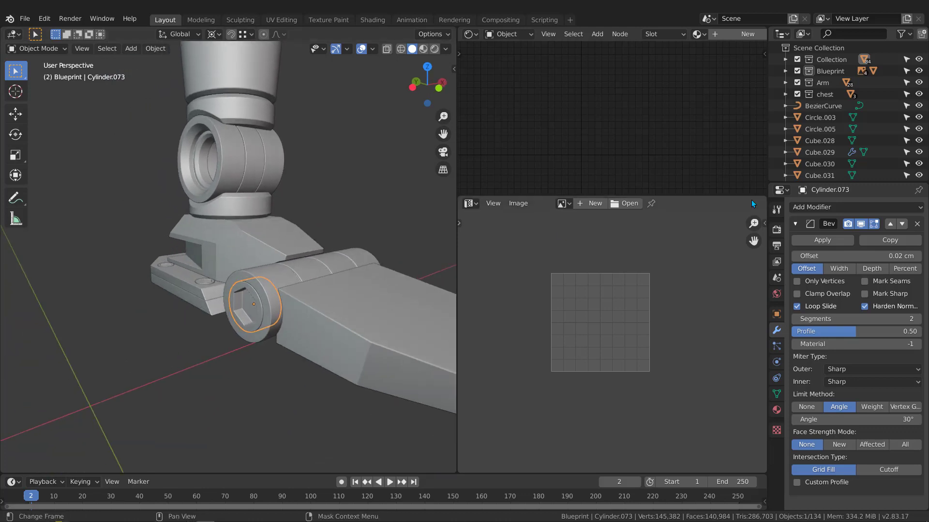
{"action": "left_click", "coordinate": [822, 240]}
{"action": "key", "text": "KP_Divide"}
{"action": "middle_click_drag", "start_coordinate": [257, 252], "coordinate": [283, 266]}
Step: Slide the second bolt's rear outer edge loop toward the front face by a factor of 0.900
{"action": "key", "text": "Tab"}
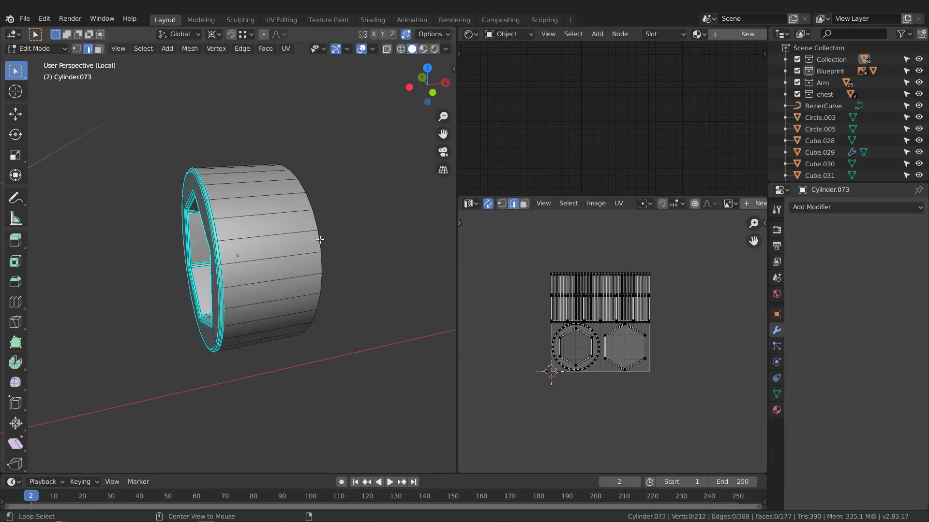
{"action": "key", "text": "g"}
{"action": "key", "text": "g"}
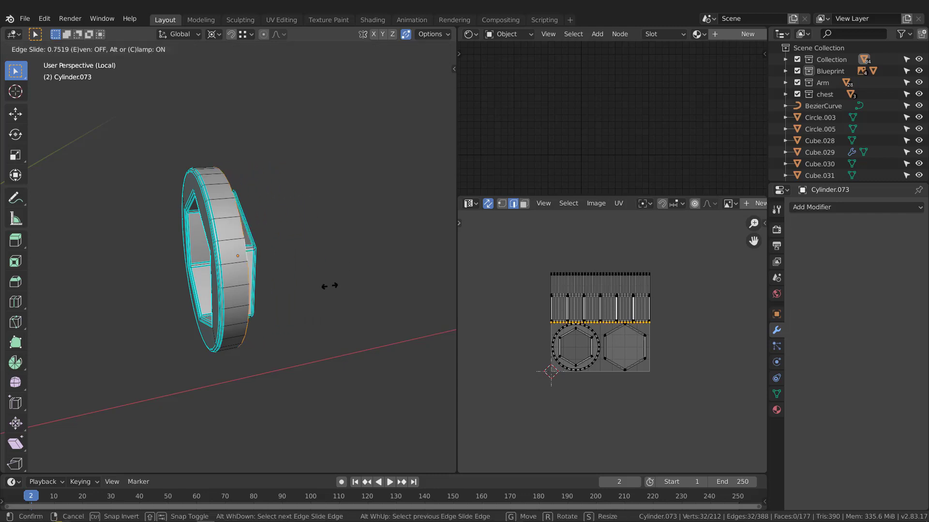
{"action": "left_click", "coordinate": [322, 284]}
Step: Mark the edge loop just inside the second bolt's hexagonal socket rim as a seam
{"action": "middle_click_drag", "start_coordinate": [233, 263], "coordinate": [300, 213]}
{"action": "scroll", "coordinate": [249, 198], "scroll_direction": "up", "scroll_amount": 3}
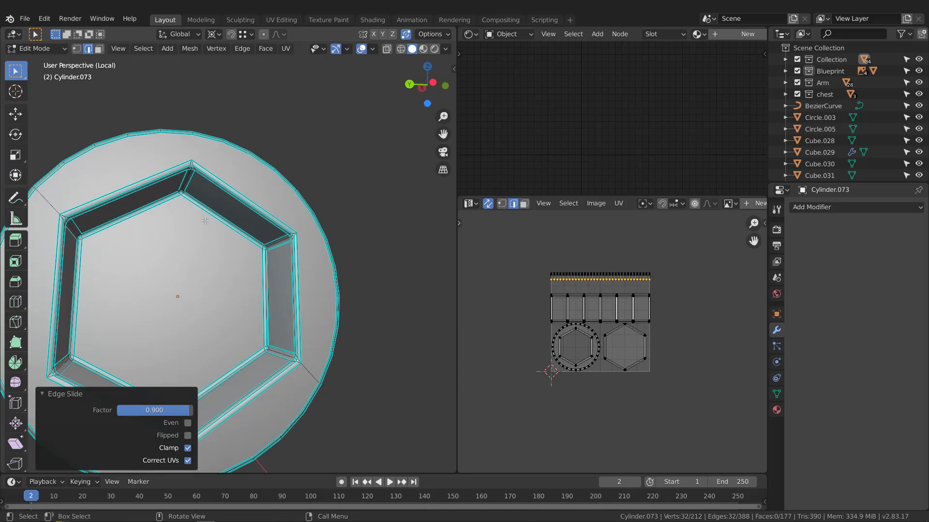
{"action": "middle_click_drag", "start_coordinate": [237, 189], "coordinate": [247, 182]}
{"action": "scroll", "coordinate": [193, 140], "scroll_direction": "up", "scroll_amount": 3}
{"action": "middle_click_drag", "start_coordinate": [194, 150], "coordinate": [199, 162]}
{"action": "scroll", "coordinate": [199, 198], "scroll_direction": "up", "scroll_amount": 2}
{"action": "left_click", "coordinate": [203, 207], "text": "alt"}
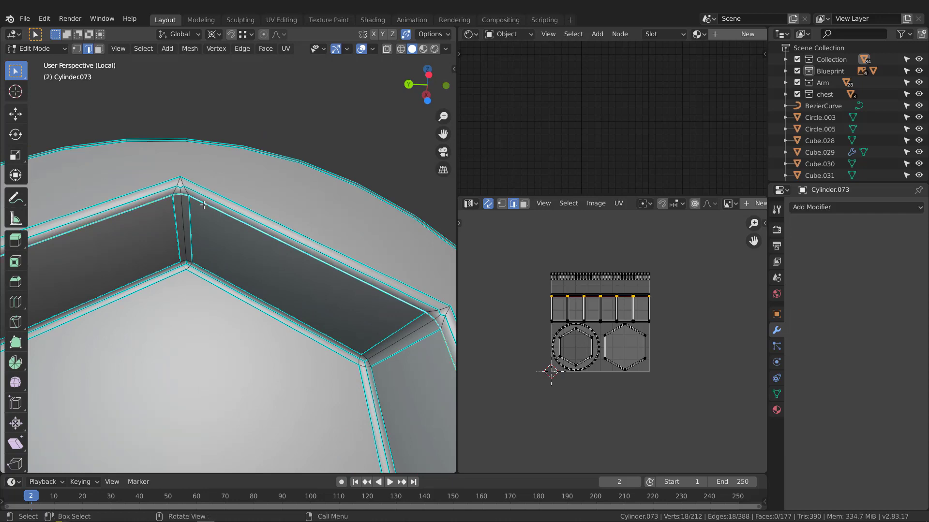
{"action": "key", "text": "q"}
{"action": "left_click", "coordinate": [203, 205]}
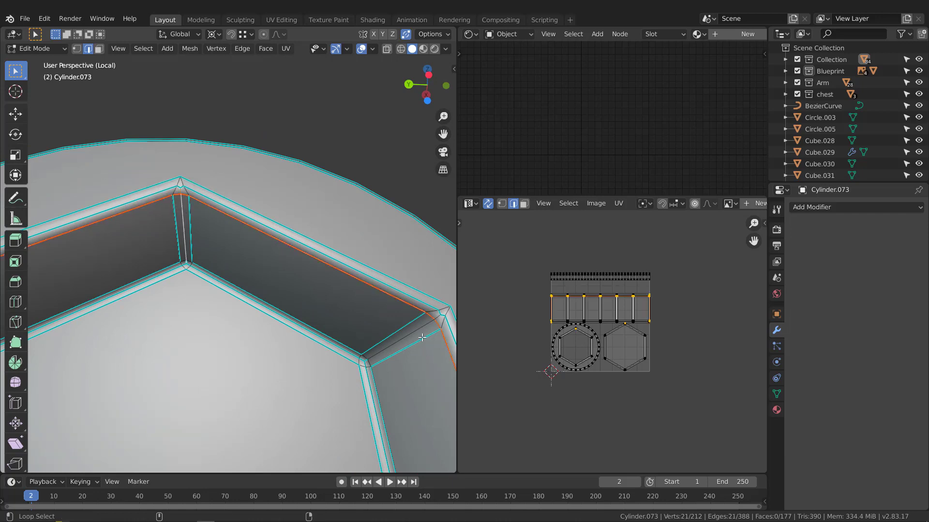
Step: Extend the seam selection with the depth-wise edges along the corners of the second bolt's socket
{"action": "scroll", "coordinate": [284, 282], "scroll_direction": "down", "scroll_amount": 4}
{"action": "middle_click_drag", "start_coordinate": [284, 281], "coordinate": [309, 336]}
{"action": "scroll", "coordinate": [312, 388], "scroll_direction": "up", "scroll_amount": 3}
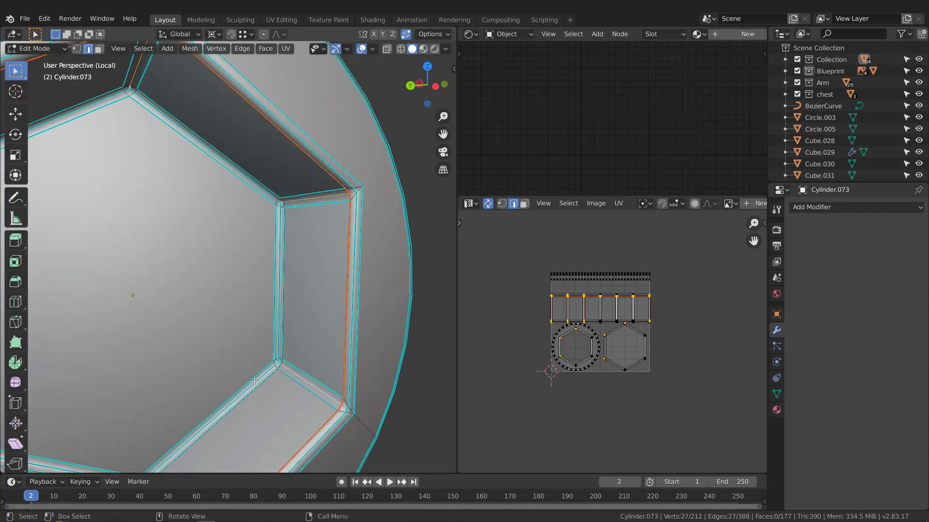
{"action": "scroll", "coordinate": [254, 382], "scroll_direction": "down", "scroll_amount": 4}
{"action": "middle_click_drag", "start_coordinate": [257, 372], "coordinate": [300, 271]}
{"action": "scroll", "coordinate": [246, 319], "scroll_direction": "up", "scroll_amount": 4}
{"action": "left_click", "coordinate": [284, 337], "text": "alt+shift"}
{"action": "left_click", "coordinate": [189, 103], "text": "alt+shift"}
{"action": "scroll", "coordinate": [228, 247], "scroll_direction": "down", "scroll_amount": 4}
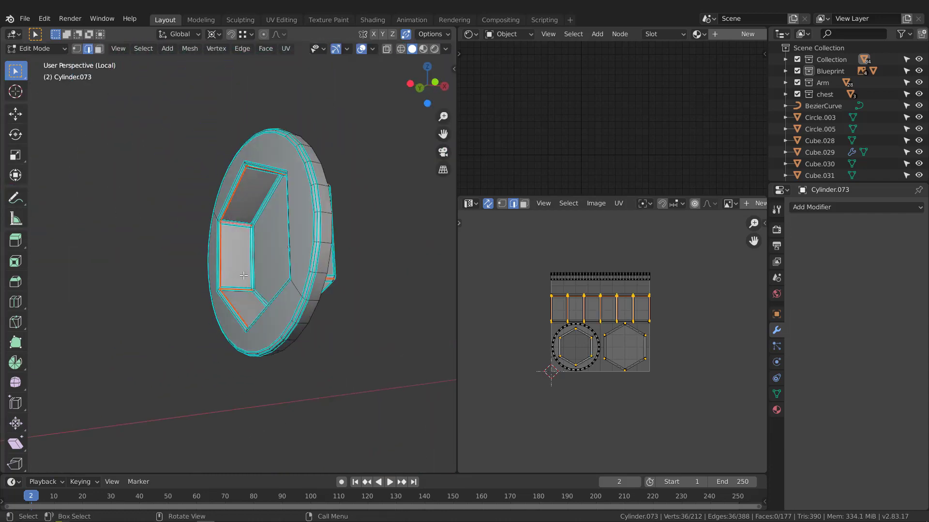
Step: Unwrap the second bolt's whole mesh and return to the full model
{"action": "key", "text": "a"}
{"action": "middle_click_drag", "start_coordinate": [588, 276], "coordinate": [609, 301]}
{"action": "key", "text": "u"}
{"action": "left_click", "coordinate": [594, 312]}
{"action": "middle_click_drag", "start_coordinate": [327, 251], "coordinate": [264, 321]}
{"action": "key", "text": "Tab"}
{"action": "key", "text": "KP_Divide"}
{"action": "scroll", "coordinate": [258, 263], "scroll_direction": "down", "scroll_amount": 5}
Step: Isolate the large front toe piece of the foot and apply its Bevel modifier
{"action": "left_click", "coordinate": [323, 300]}
{"action": "middle_click_drag", "start_coordinate": [354, 309], "coordinate": [403, 291]}
{"action": "scroll", "coordinate": [346, 313], "scroll_direction": "up", "scroll_amount": 4}
{"action": "key", "text": "KP_Divide"}
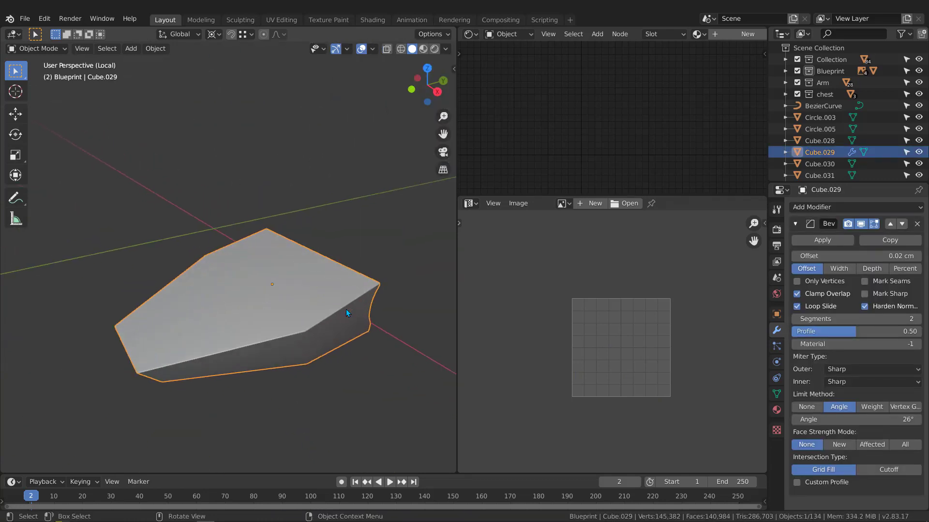
{"action": "middle_click_drag", "start_coordinate": [346, 312], "coordinate": [347, 320]}
{"action": "left_click", "coordinate": [826, 239]}
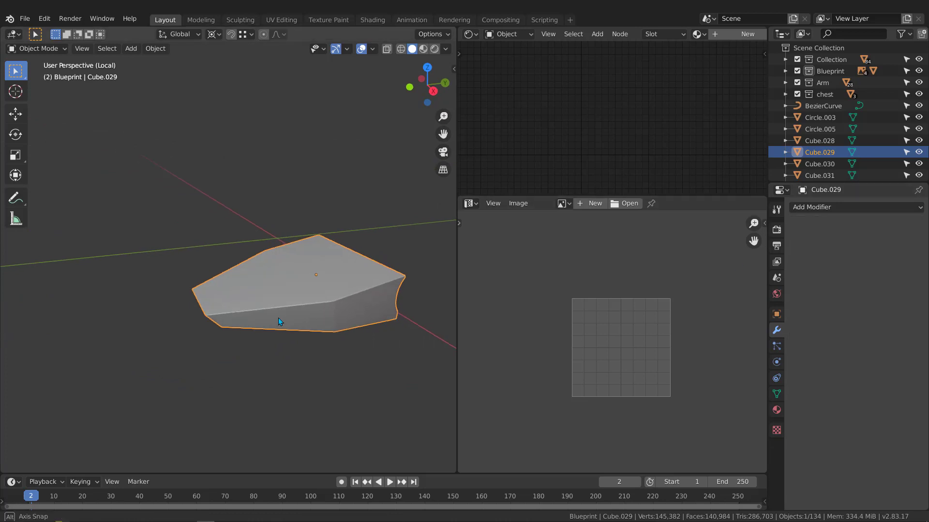
Step: Inspect the toe piece's topology and shade the object smooth
{"action": "middle_click_drag", "start_coordinate": [278, 318], "coordinate": [204, 313]}
{"action": "key", "text": "Tab"}
{"action": "mouse_move", "coordinate": [286, 321]}
{"action": "middle_mouse_down"}
{"action": "mouse_move", "coordinate": [296, 321]}
{"action": "mouse_move", "coordinate": [269, 293]}
{"action": "mouse_move", "coordinate": [299, 317]}
{"action": "middle_mouse_up"}
{"action": "key", "text": "Tab"}
{"action": "right_click", "coordinate": [270, 292]}
{"action": "left_click", "coordinate": [227, 177]}
{"action": "left_click", "coordinate": [776, 395]}
{"action": "left_click", "coordinate": [776, 332]}
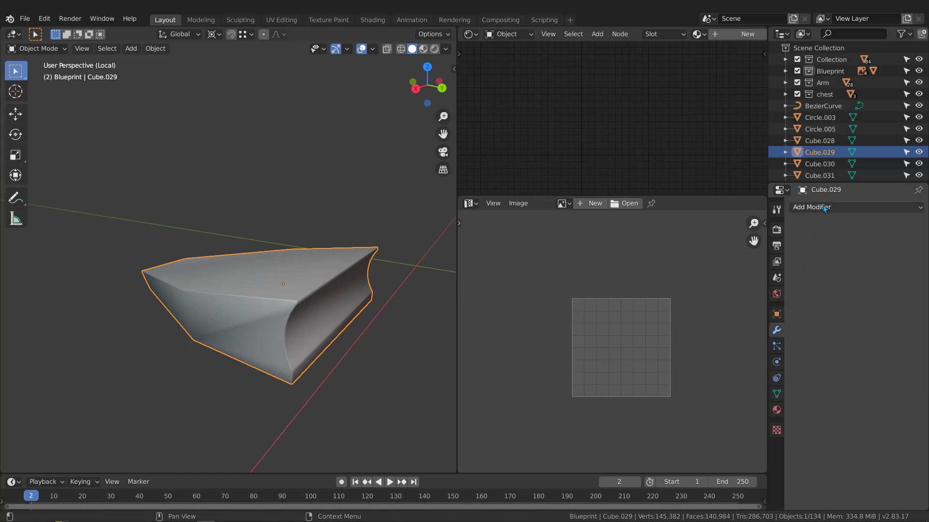
Step: Try adding a Weighted Normal modifier to the toe piece and applying it
{"action": "left_click", "coordinate": [822, 207]}
{"action": "left_click", "coordinate": [578, 283]}
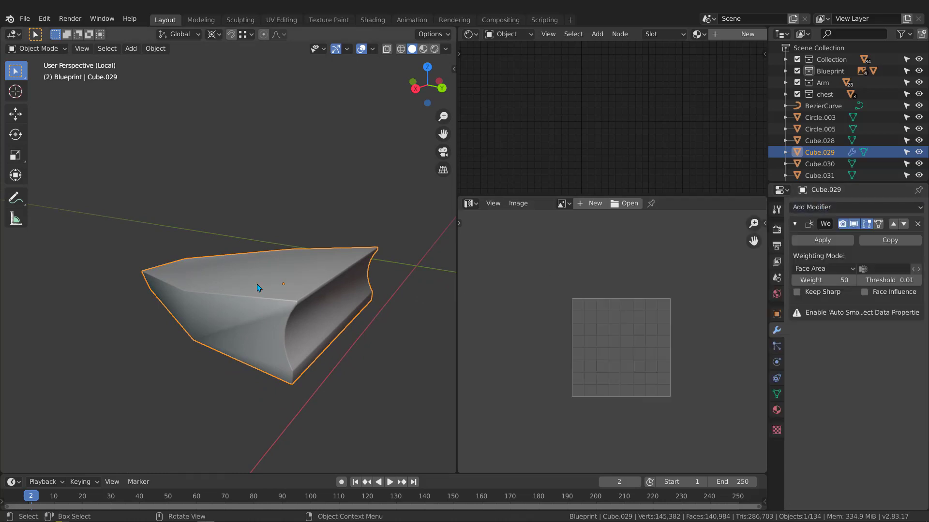
{"action": "middle_click_drag", "start_coordinate": [259, 289], "coordinate": [298, 275]}
{"action": "left_click", "coordinate": [823, 240]}
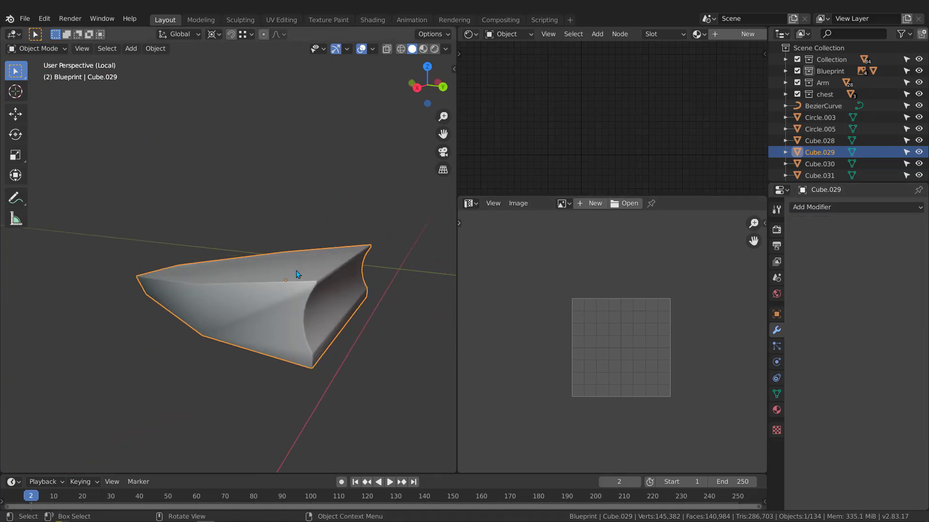
Step: Add and clear the toe piece's custom split normals data, and enable Auto Smooth at 30°
{"action": "left_click", "coordinate": [778, 396]}
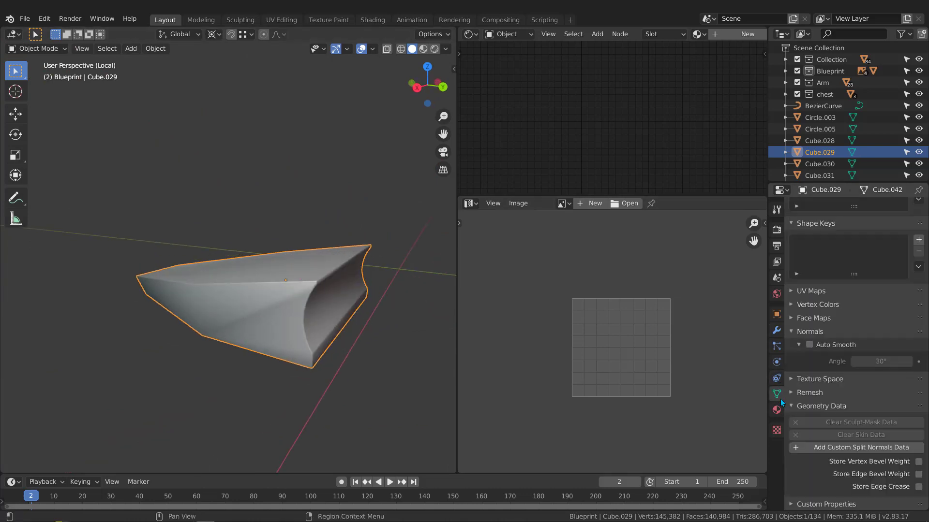
{"action": "left_click", "coordinate": [842, 450]}
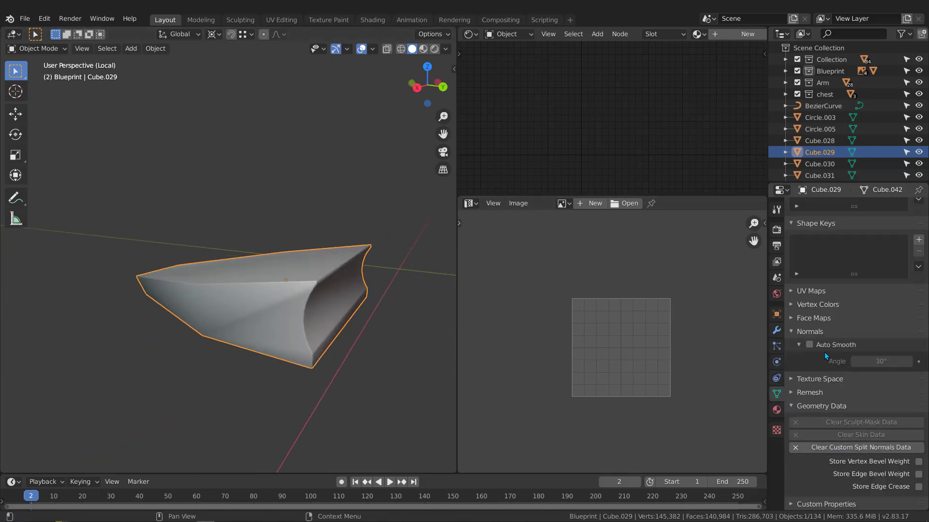
{"action": "left_click", "coordinate": [835, 449]}
{"action": "middle_click_drag", "start_coordinate": [301, 275], "coordinate": [306, 279]}
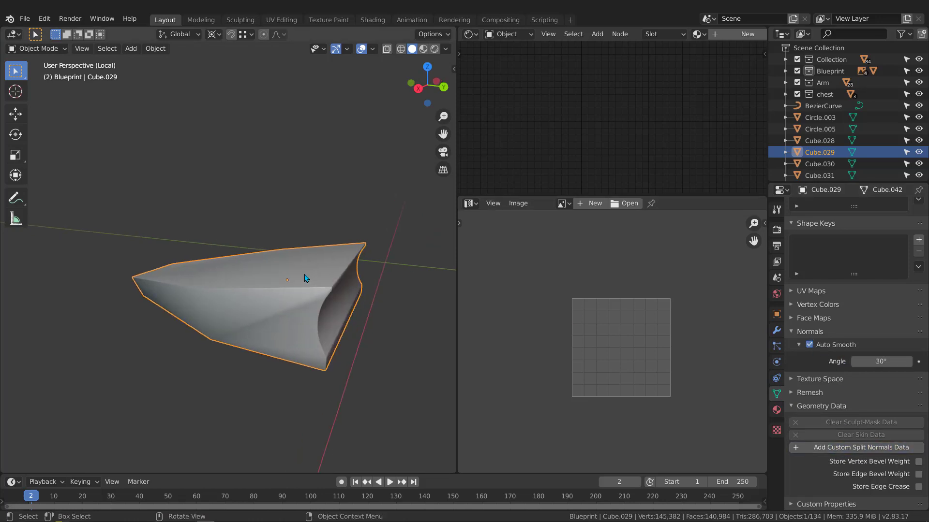
Step: Add a Weighted Normal modifier using Face Area weighting to the toe piece and check its shading
{"action": "left_click", "coordinate": [777, 331]}
{"action": "left_click", "coordinate": [810, 207]}
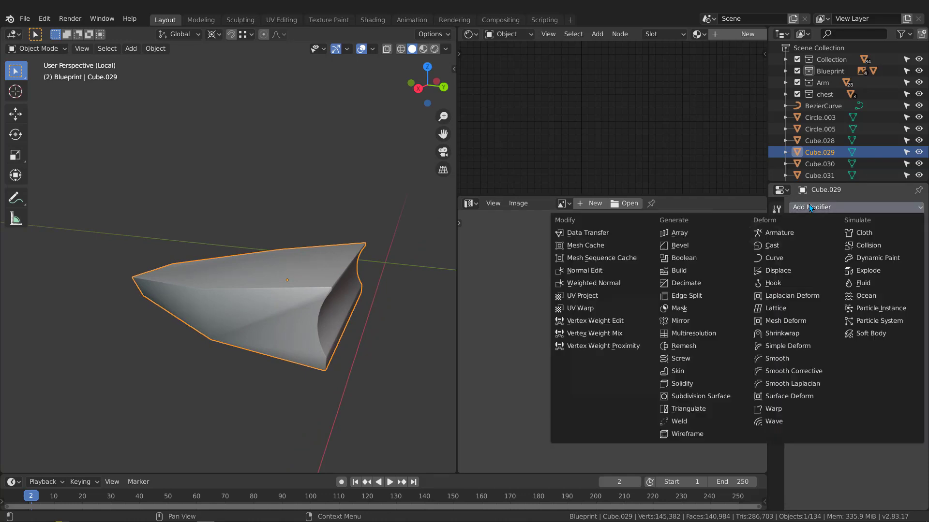
{"action": "left_click", "coordinate": [585, 287]}
{"action": "middle_click_drag", "start_coordinate": [218, 304], "coordinate": [283, 326]}
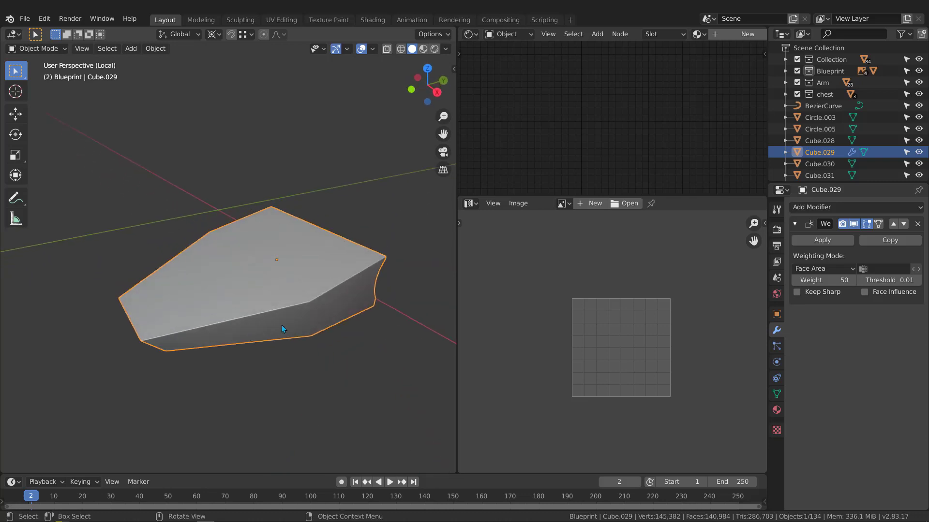
Step: Bevel the upright corner edge on the toe piece's side and apply the Weighted Normal modifier
{"action": "scroll", "coordinate": [291, 304], "scroll_direction": "up", "scroll_amount": 4}
{"action": "key", "text": "Tab"}
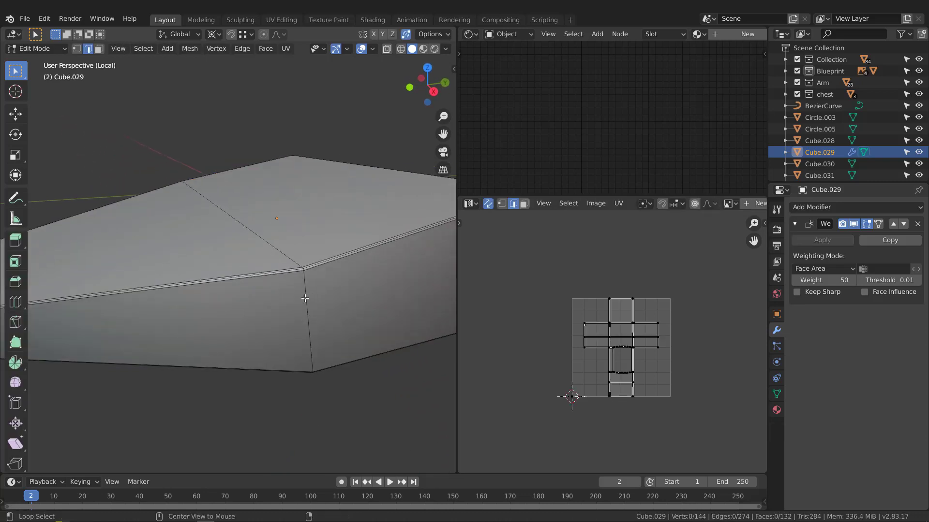
{"action": "middle_click_drag", "start_coordinate": [308, 309], "coordinate": [280, 290]}
{"action": "key", "text": "ctrl+b"}
{"action": "left_click", "coordinate": [387, 375]}
{"action": "key", "text": "Tab"}
{"action": "left_click", "coordinate": [822, 240]}
Step: Mark the outlines of the toe piece's sides as seams, including the top rim edges and the curved recess ends
{"action": "middle_click_drag", "start_coordinate": [281, 267], "coordinate": [243, 265]}
{"action": "middle_click_drag", "start_coordinate": [298, 293], "coordinate": [239, 273]}
{"action": "key", "text": "Tab"}
{"action": "scroll", "coordinate": [212, 274], "scroll_direction": "up", "scroll_amount": 3}
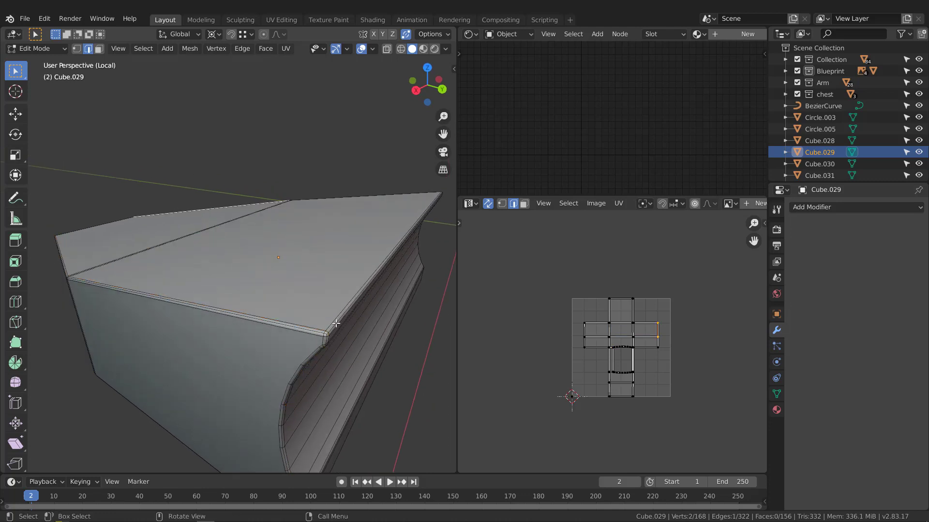
{"action": "middle_click_drag", "start_coordinate": [337, 323], "coordinate": [204, 181]}
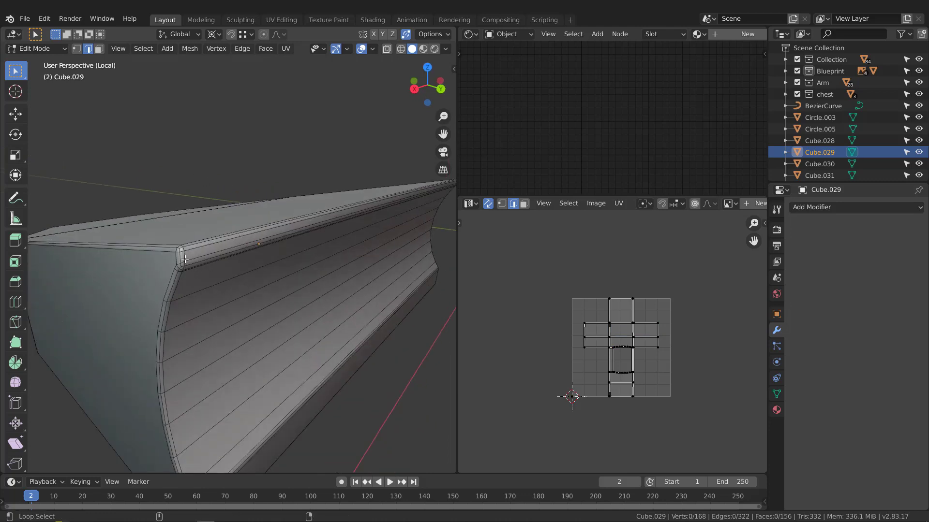
{"action": "left_click", "coordinate": [185, 259], "text": "alt"}
{"action": "middle_click_drag", "start_coordinate": [185, 258], "coordinate": [267, 316]}
{"action": "scroll", "coordinate": [267, 315], "scroll_direction": "up", "scroll_amount": 1}
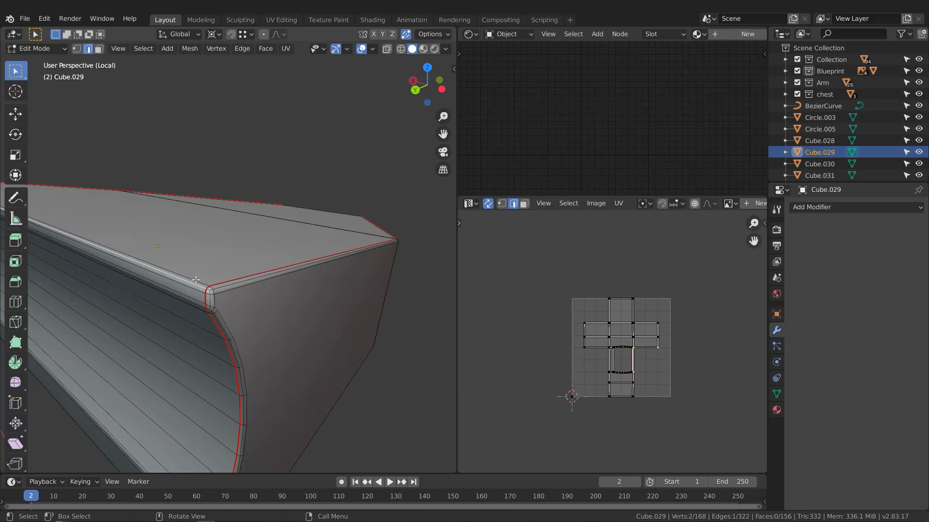
{"action": "left_click", "coordinate": [197, 279]}
{"action": "middle_click_drag", "start_coordinate": [197, 283], "coordinate": [229, 389]}
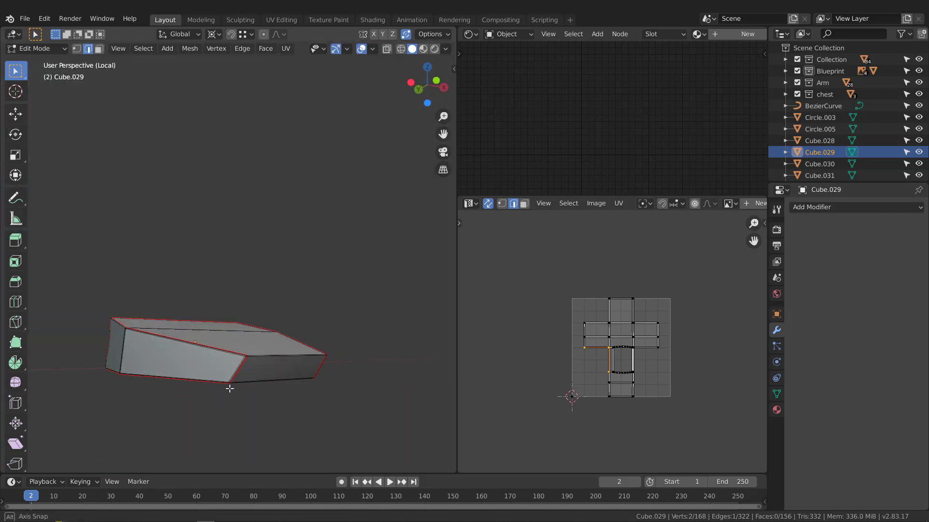
{"action": "scroll", "coordinate": [150, 375], "scroll_direction": "up", "scroll_amount": 3}
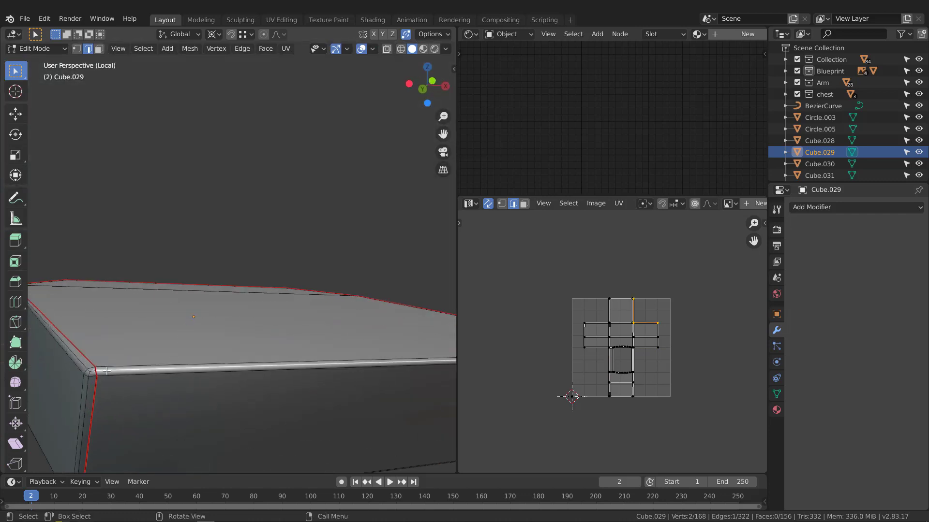
{"action": "middle_click_drag", "start_coordinate": [121, 365], "coordinate": [222, 393]}
Step: Unwrap the toe piece's whole mesh and return to the full model
{"action": "key", "text": "a"}
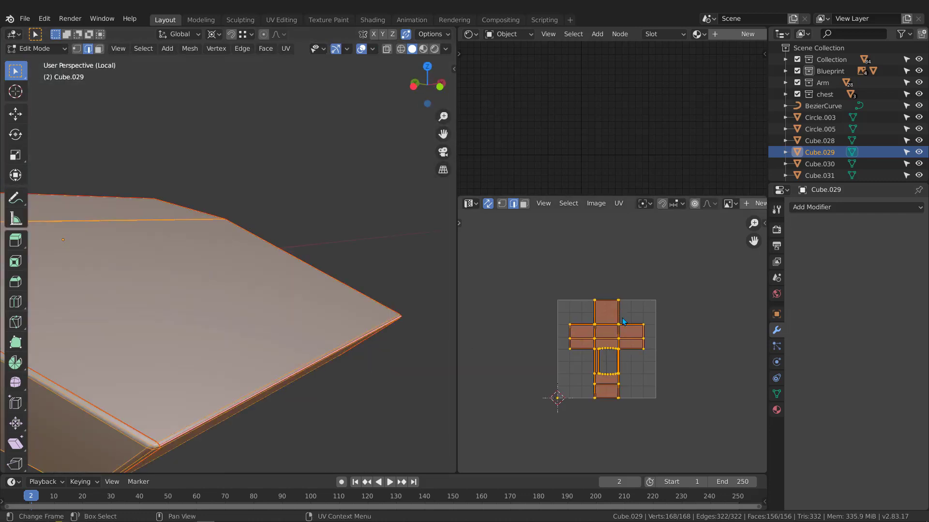
{"action": "key", "text": "u"}
{"action": "left_click", "coordinate": [616, 336]}
{"action": "scroll", "coordinate": [290, 285], "scroll_direction": "down", "scroll_amount": 3}
{"action": "mouse_move", "coordinate": [281, 281]}
{"action": "middle_mouse_down"}
{"action": "mouse_move", "coordinate": [203, 318]}
{"action": "mouse_move", "coordinate": [279, 264]}
{"action": "middle_mouse_up"}
{"action": "key", "text": "Tab"}
{"action": "key", "text": "KP_Divide"}
Step: Switch the viewport to Material Preview shading and frame the leg and foot
{"action": "scroll", "coordinate": [246, 291], "scroll_direction": "down", "scroll_amount": 6}
{"action": "key", "text": "z"}
{"action": "left_click", "coordinate": [269, 333]}
{"action": "scroll", "coordinate": [280, 265], "scroll_direction": "down", "scroll_amount": 2}
{"action": "scroll", "coordinate": [279, 264], "scroll_direction": "up", "scroll_amount": 4}
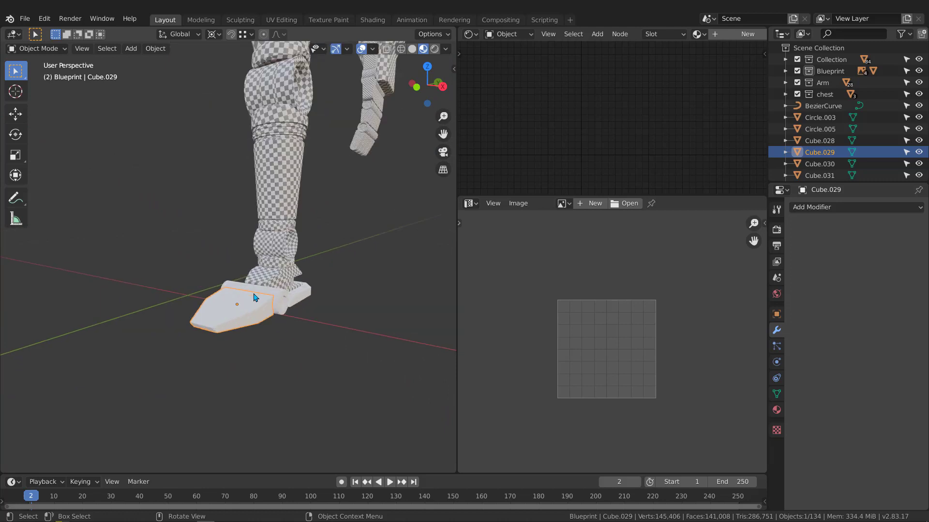
Step: Link the shin's checker material to all selected ankle and foot parts, then deselect everything
{"action": "left_click_drag", "start_coordinate": [129, 381], "coordinate": [423, 235]}
{"action": "left_click", "coordinate": [292, 150], "text": "shift"}
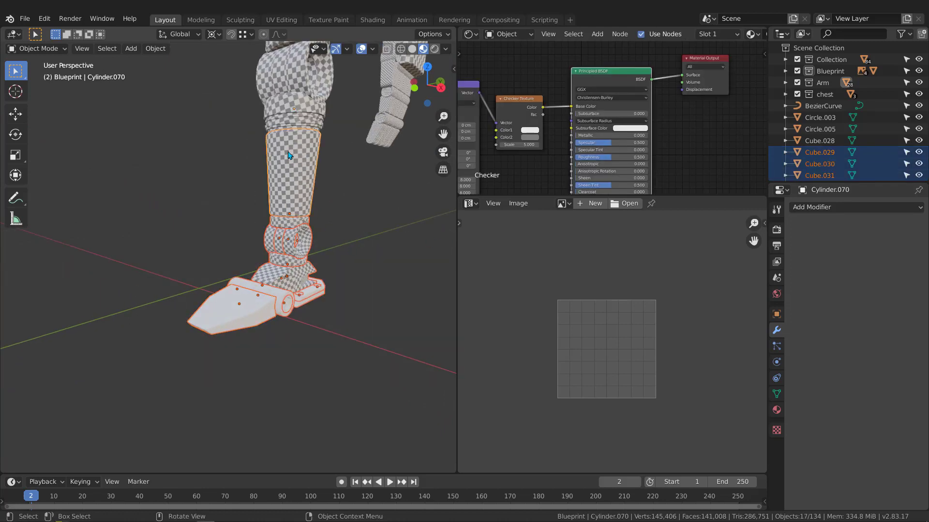
{"action": "scroll", "coordinate": [298, 175], "scroll_direction": "up", "scroll_amount": 3}
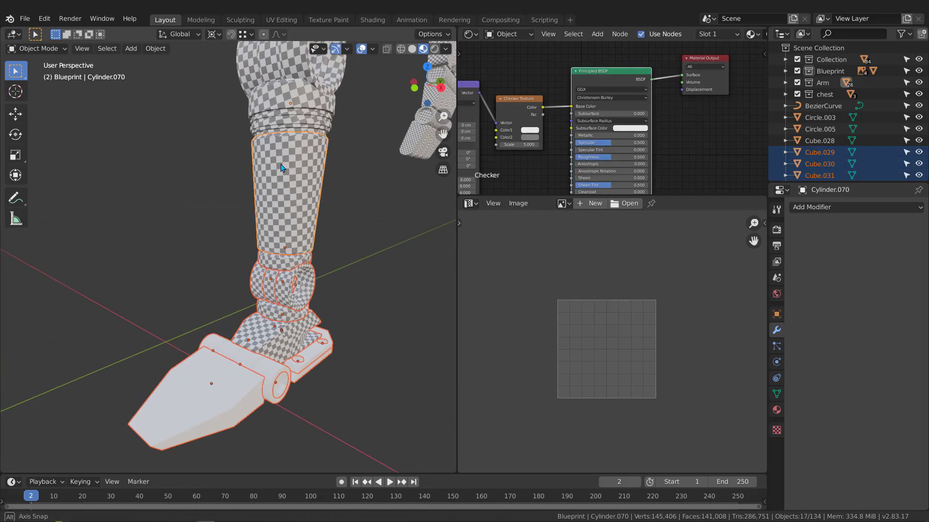
{"action": "middle_click_drag", "start_coordinate": [281, 168], "coordinate": [283, 167]}
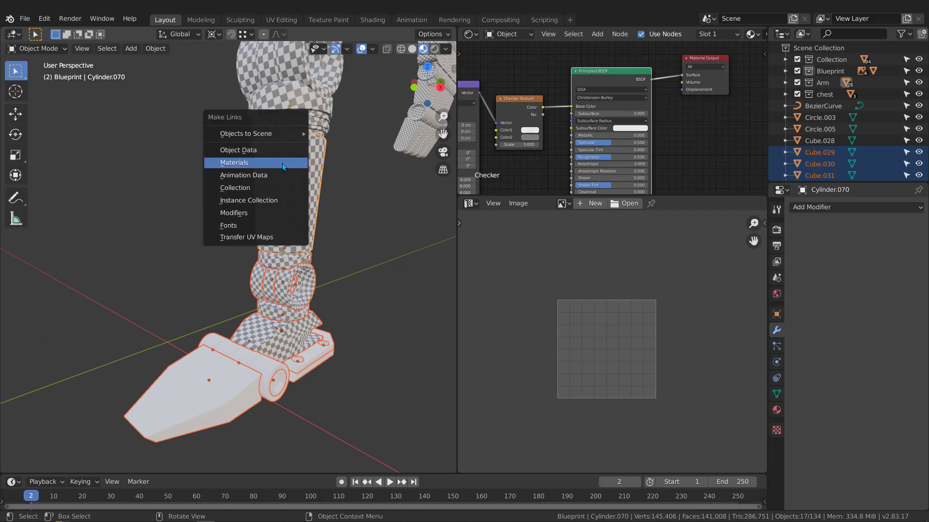
{"action": "left_click", "coordinate": [269, 163]}
{"action": "key", "text": "alt+a"}
Step: Examine the checker pattern on the foot, ankle and leg, and look over the robot's back for parts without it
{"action": "middle_click_drag", "start_coordinate": [269, 193], "coordinate": [363, 290]}
{"action": "scroll", "coordinate": [272, 269], "scroll_direction": "up", "scroll_amount": 4}
{"action": "middle_click_drag", "start_coordinate": [276, 283], "coordinate": [338, 300]}
{"action": "scroll", "coordinate": [214, 374], "scroll_direction": "up", "scroll_amount": 3}
{"action": "middle_click_drag", "start_coordinate": [319, 368], "coordinate": [283, 399]}
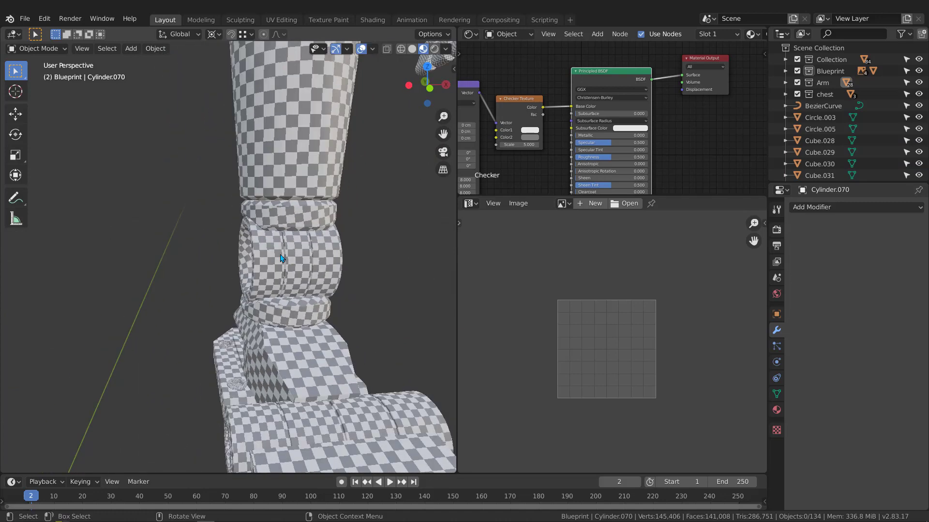
{"action": "scroll", "coordinate": [280, 257], "scroll_direction": "down", "scroll_amount": 5}
{"action": "middle_click_drag", "start_coordinate": [295, 140], "coordinate": [278, 290], "text": "shift"}
{"action": "middle_click_drag", "start_coordinate": [290, 271], "coordinate": [247, 203]}
{"action": "scroll", "coordinate": [302, 206], "scroll_direction": "down", "scroll_amount": 3}
{"action": "scroll", "coordinate": [309, 266], "scroll_direction": "down", "scroll_amount": 2}
{"action": "middle_click_drag", "start_coordinate": [323, 280], "coordinate": [321, 203]}
{"action": "scroll", "coordinate": [310, 205], "scroll_direction": "up", "scroll_amount": 5}
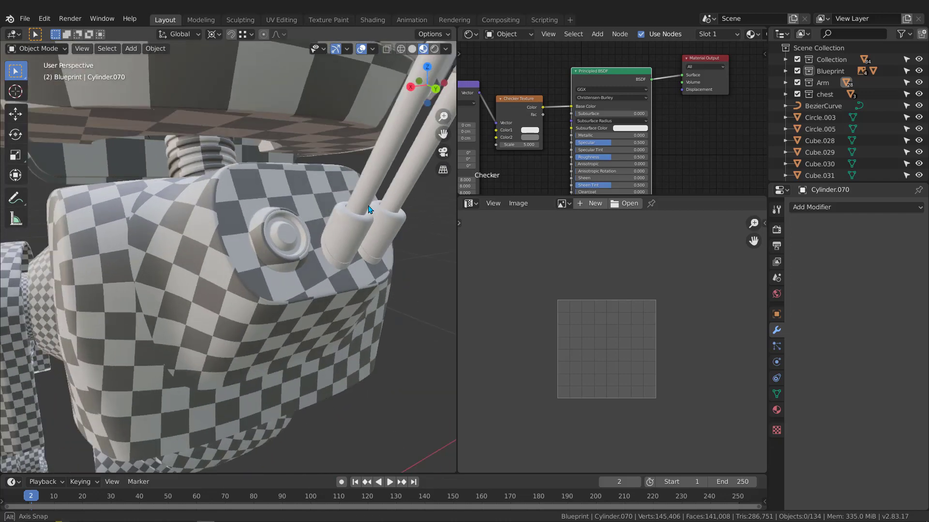
Step: Select the antenna nearest the round knob on the robot's back and view it from behind
{"action": "left_click", "coordinate": [327, 227]}
{"action": "scroll", "coordinate": [348, 233], "scroll_direction": "down", "scroll_amount": 3}
{"action": "middle_click_drag", "start_coordinate": [271, 296], "coordinate": [213, 365], "text": "shift"}
{"action": "middle_click_drag", "start_coordinate": [295, 237], "coordinate": [331, 238]}
{"action": "middle_click_drag", "start_coordinate": [264, 282], "coordinate": [302, 284], "text": "shift"}
{"action": "scroll", "coordinate": [286, 292], "scroll_direction": "up", "scroll_amount": 3}
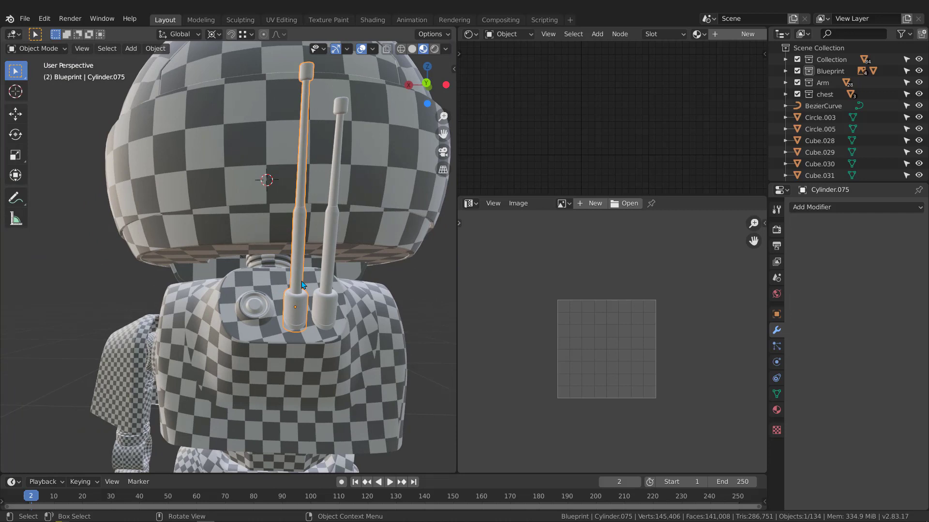
{"action": "middle_click_drag", "start_coordinate": [287, 276], "coordinate": [308, 276]}
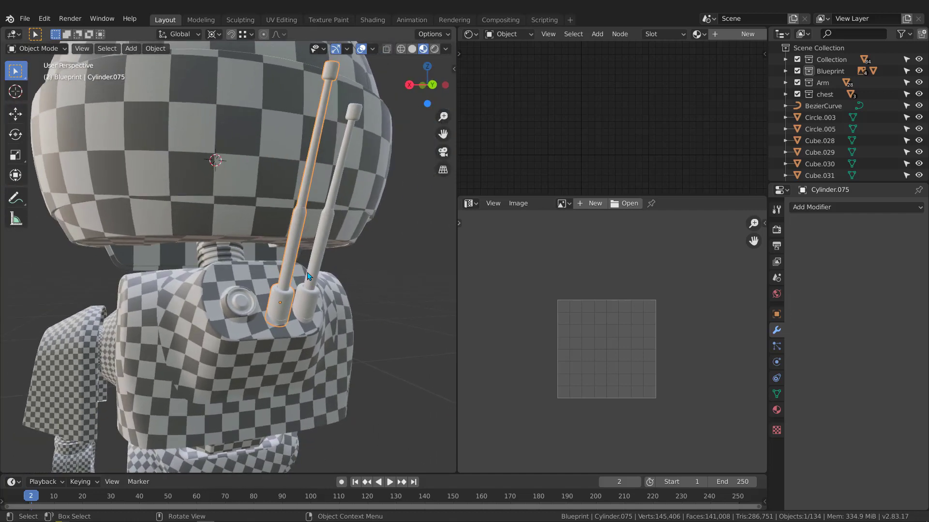